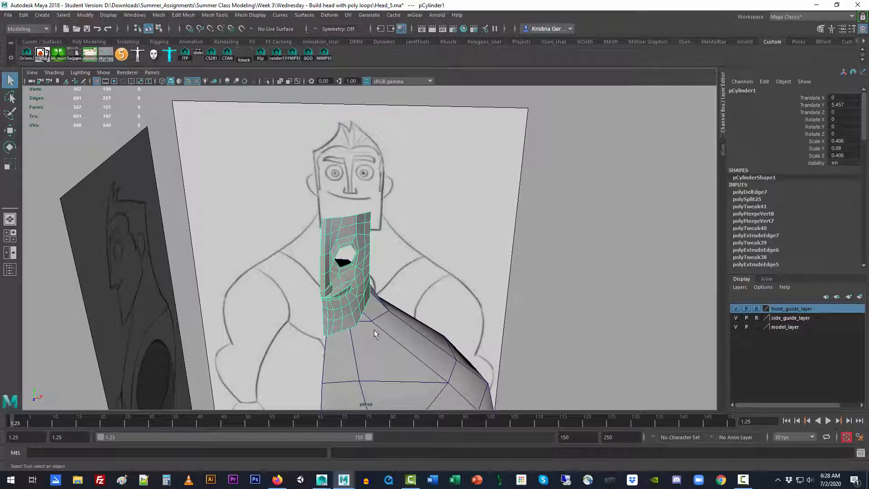
Inspect the half-face mesh from the front, side and underneath, checking its open centre edge and mouth interior
left_click_drag(374, 333, 393, 233, "alt")
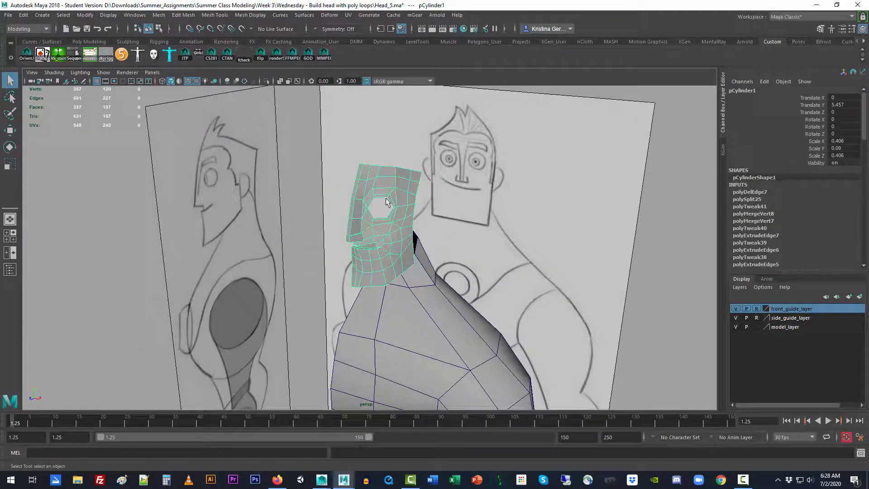
left_click_drag(384, 252, 371, 235, "alt")
right_click_drag(361, 247, 587, 267, "alt")
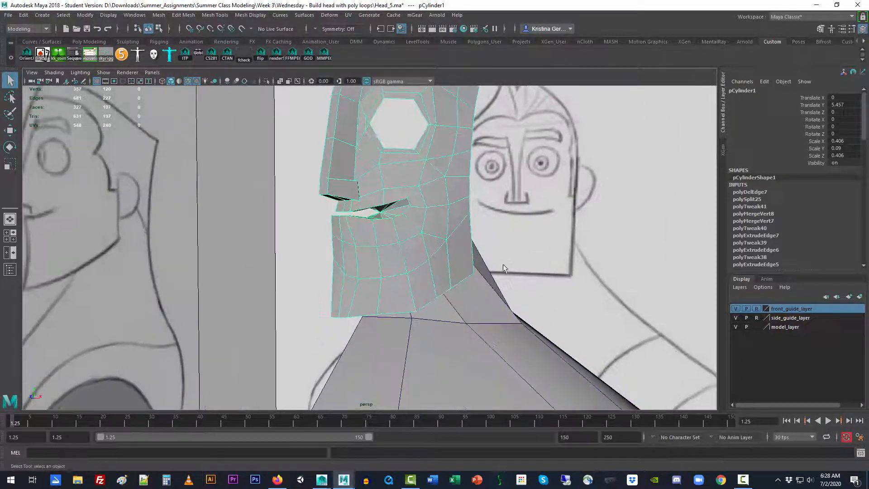
left_click_drag(398, 261, 484, 308, "alt")
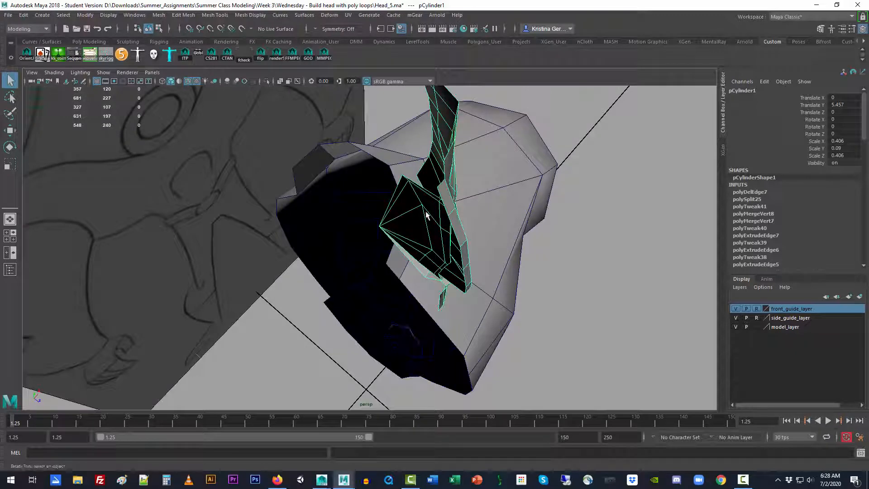
left_click_drag(426, 216, 378, 233, "alt")
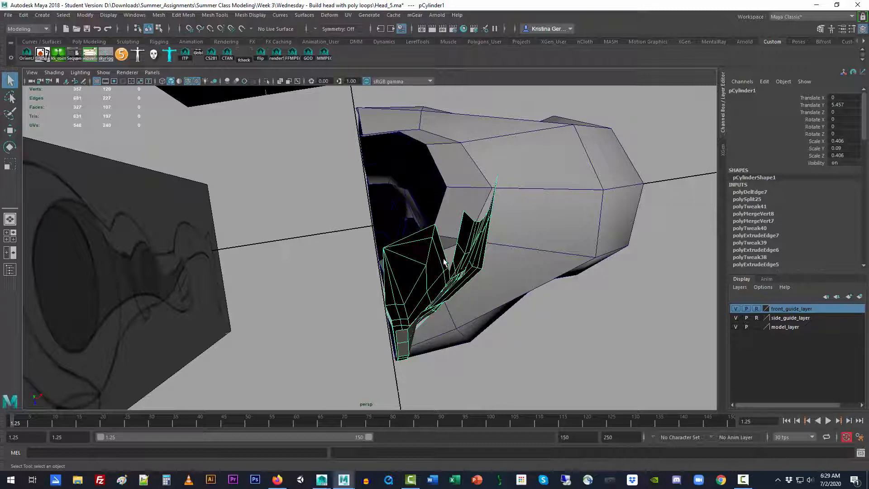
left_click_drag(432, 282, 454, 263, "alt")
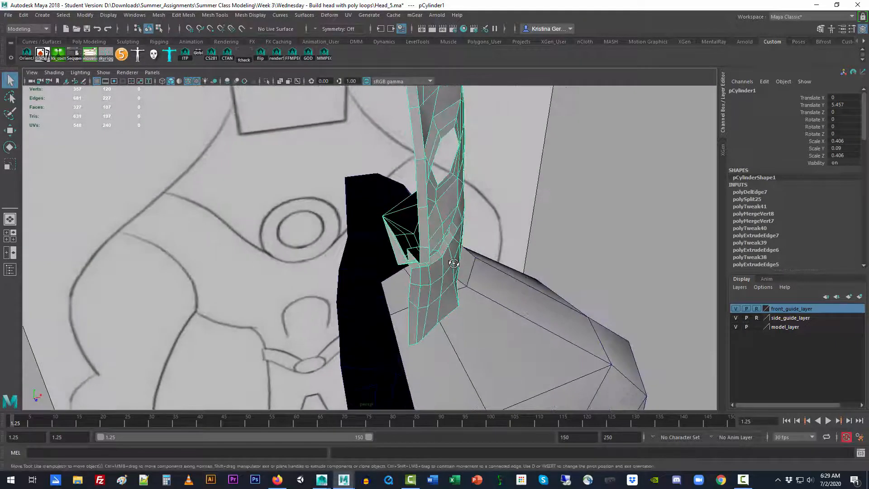
Mirror the half-face mesh across the object's X axis as a copy combined with the original, without merging borders
key("w")
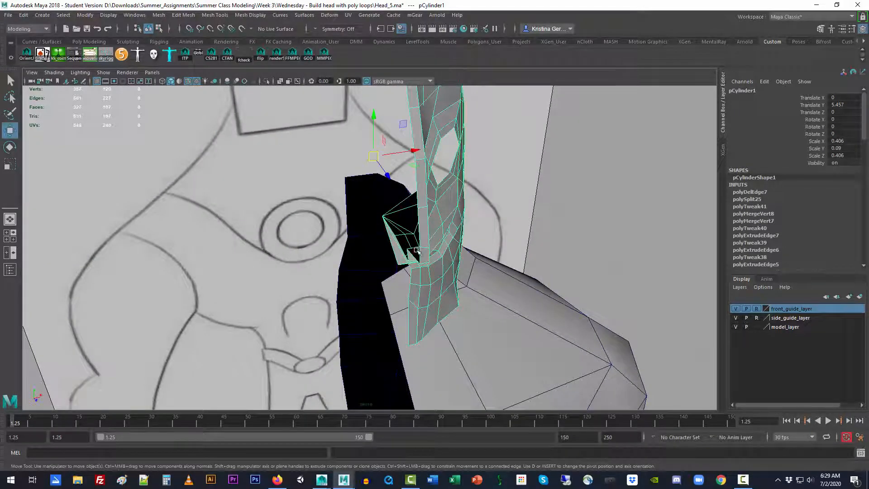
key("space")
left_click_drag(417, 251, 419, 262)
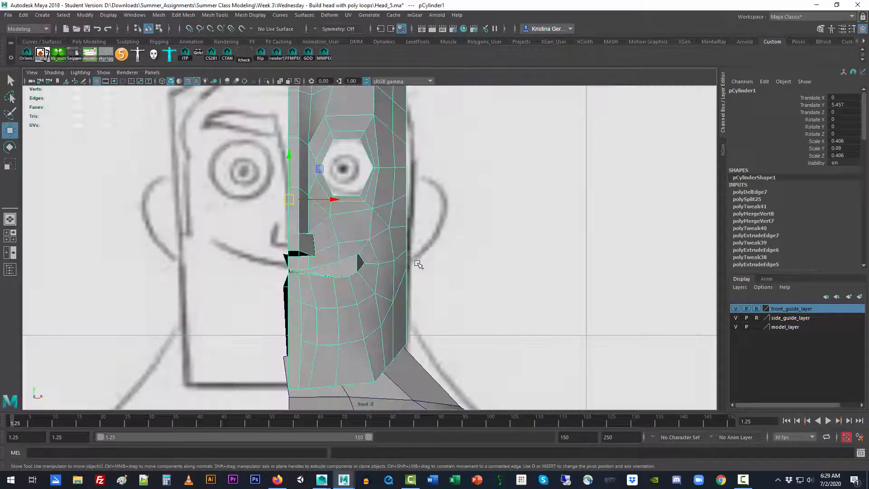
scroll(385, 257, "down", 5)
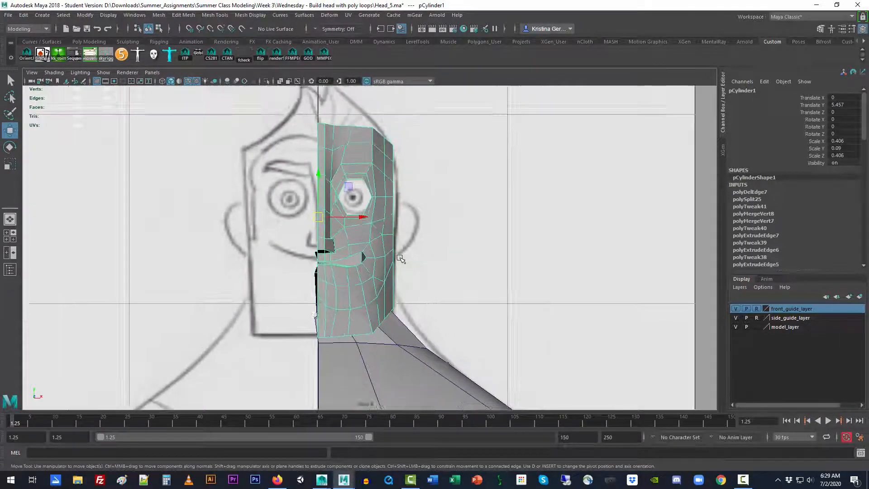
left_click(183, 15)
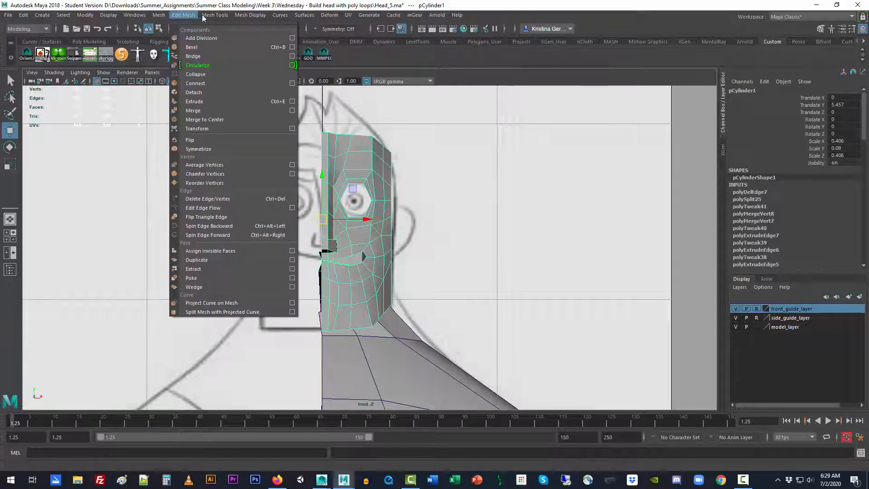
mouse_move(159, 16)
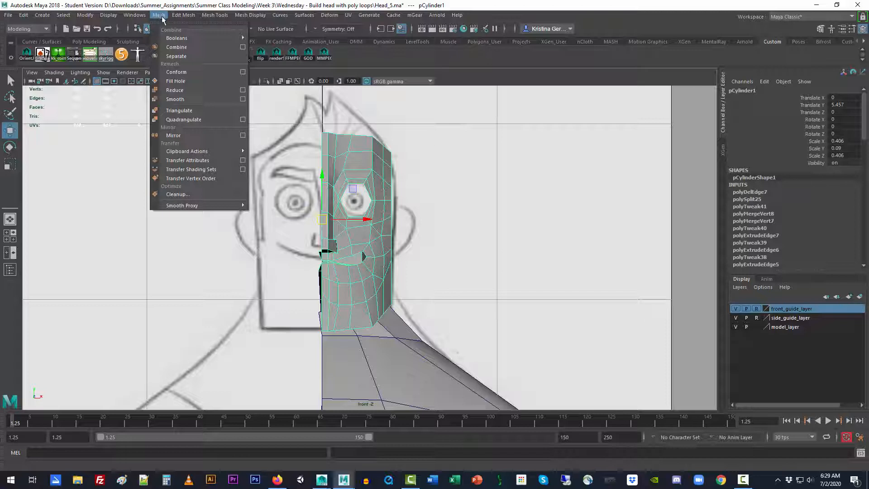
left_click(243, 134)
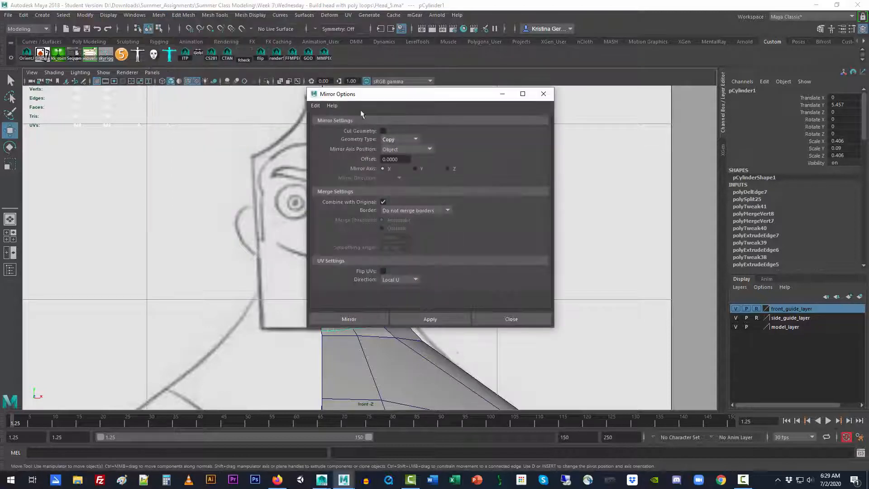
left_click_drag(392, 97, 512, 127)
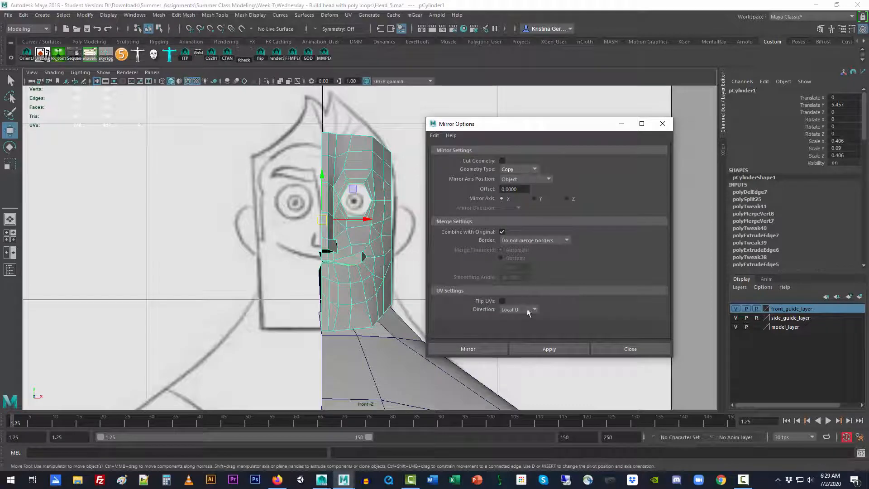
left_click(544, 350)
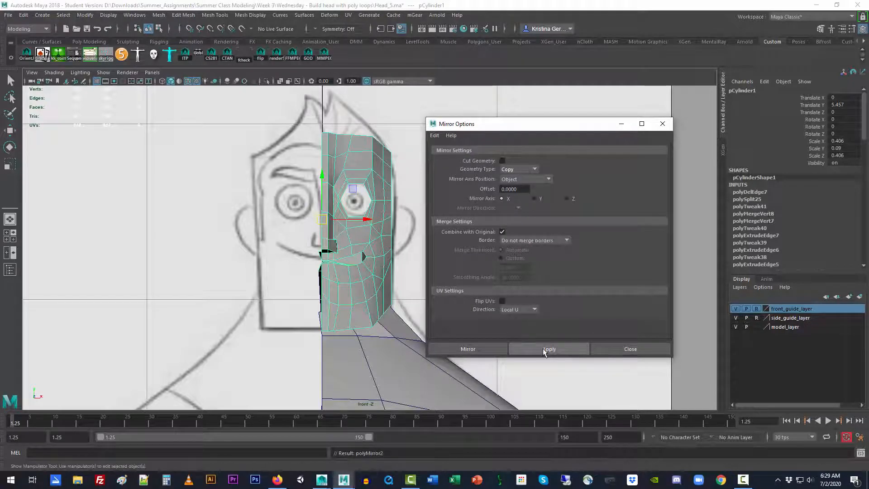
left_click(626, 348)
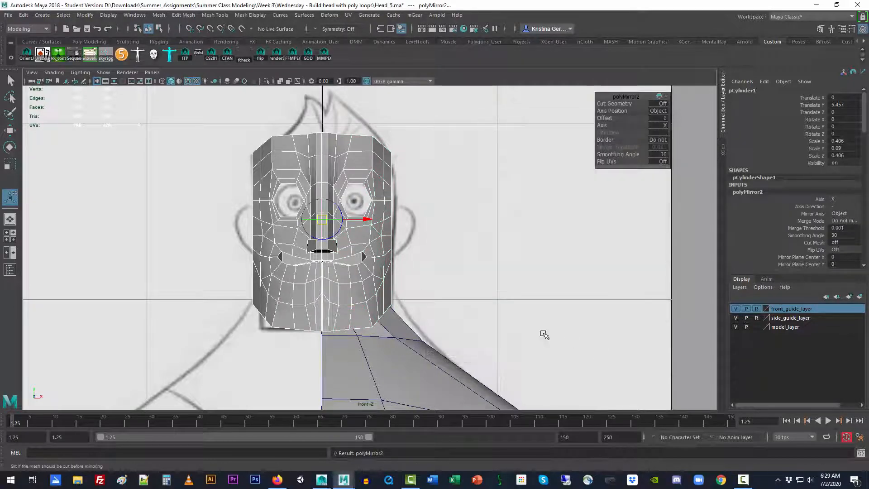
Inspect the centre seam of the mirrored face around the nose, mouth and chin in front and perspective views
scroll(356, 278, "up", 5)
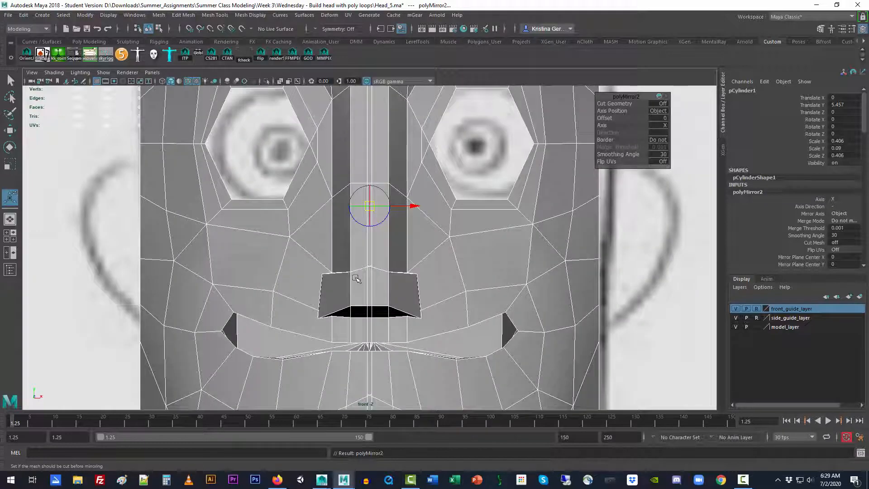
scroll(356, 278, "down", 5)
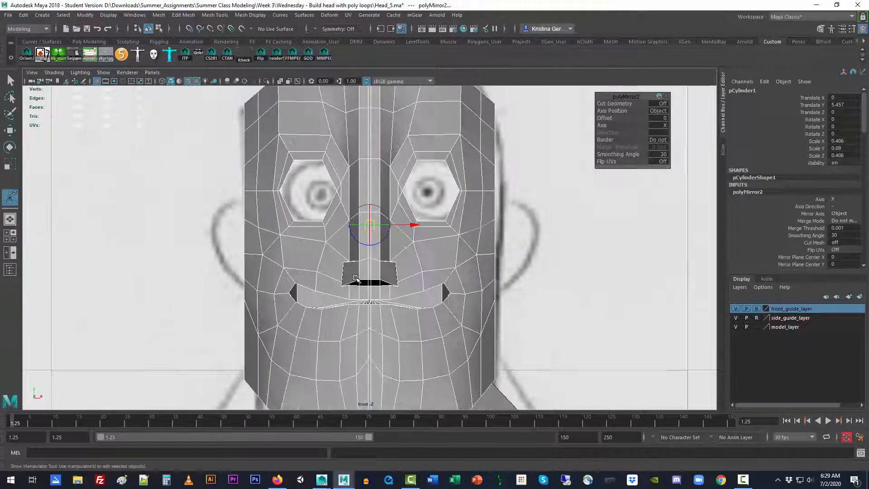
key("space")
left_click_drag(356, 270, 291, 252)
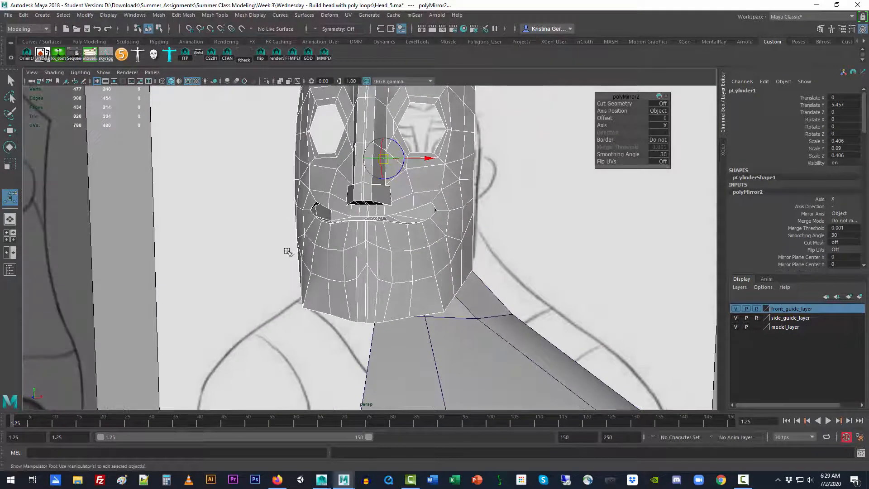
right_click_drag(291, 252, 393, 255, "alt")
left_click_drag(392, 254, 392, 242, "alt")
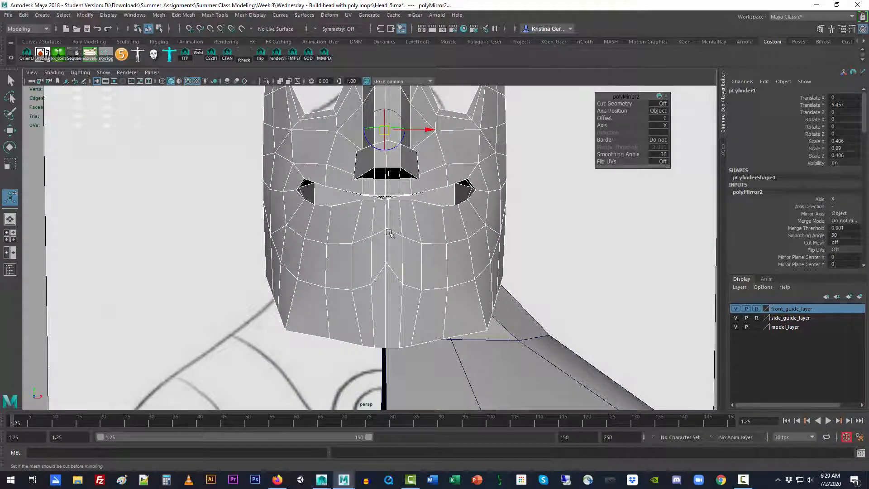
Merge the doubled centre-line vertices running from the lower lip down to the chin's bottom edge
right_click_drag(388, 209, 364, 222)
key("space")
left_click_drag(388, 226, 392, 240)
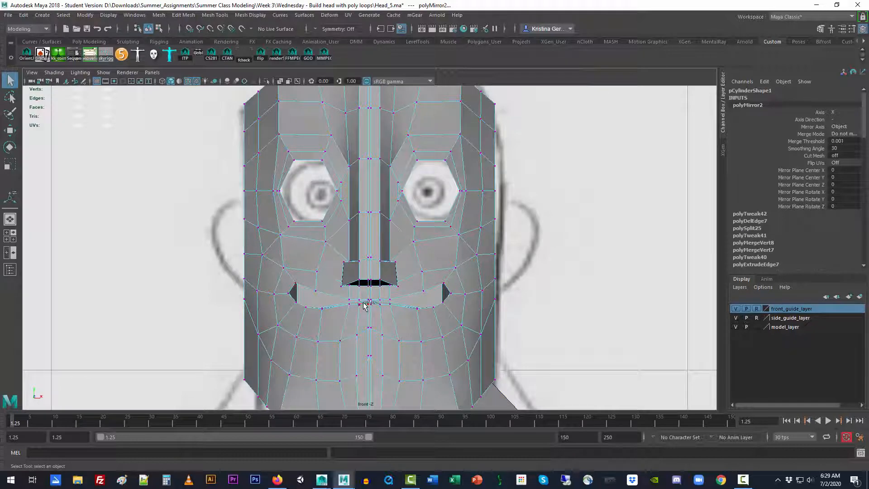
left_click_drag(367, 332, 375, 378)
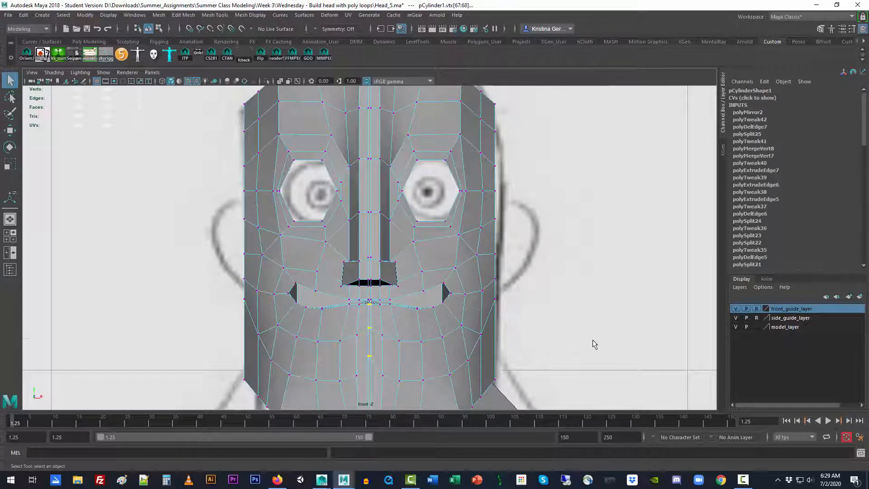
middle_click_drag(593, 343, 591, 191, "alt")
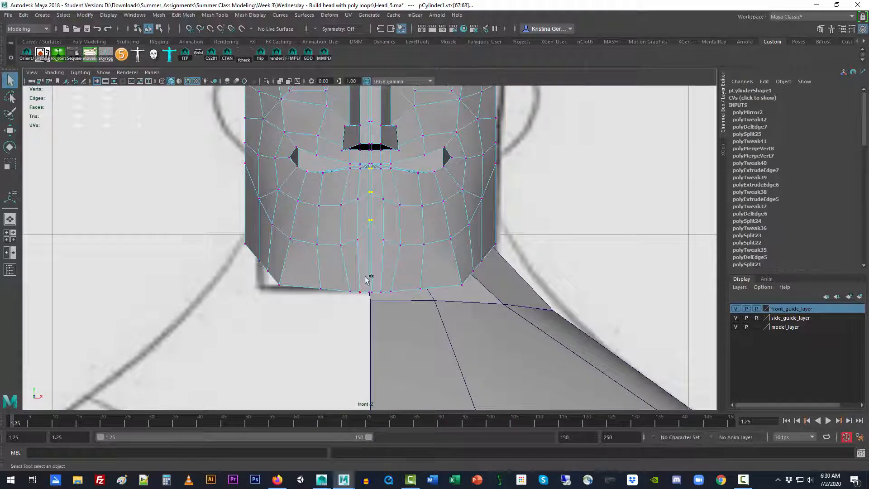
left_click_drag(367, 279, 378, 300, "shift")
middle_click_drag(562, 217, 573, 282, "alt")
left_click(155, 16)
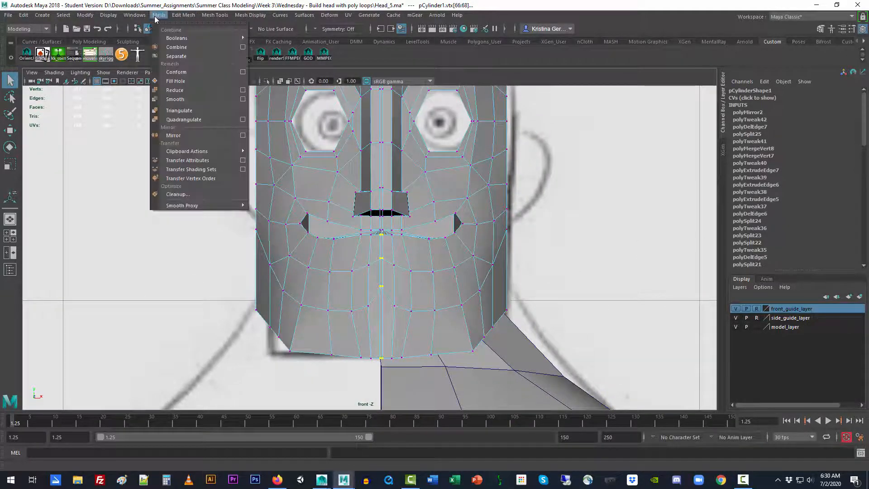
mouse_move(183, 18)
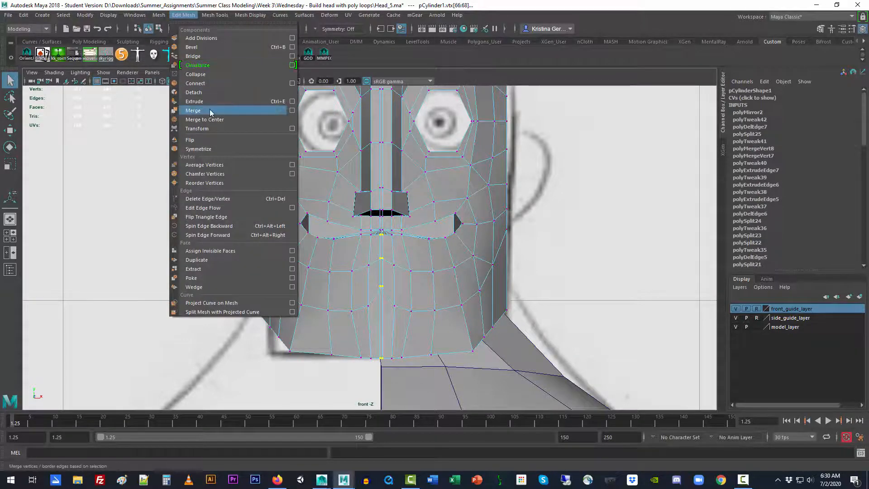
left_click(194, 111)
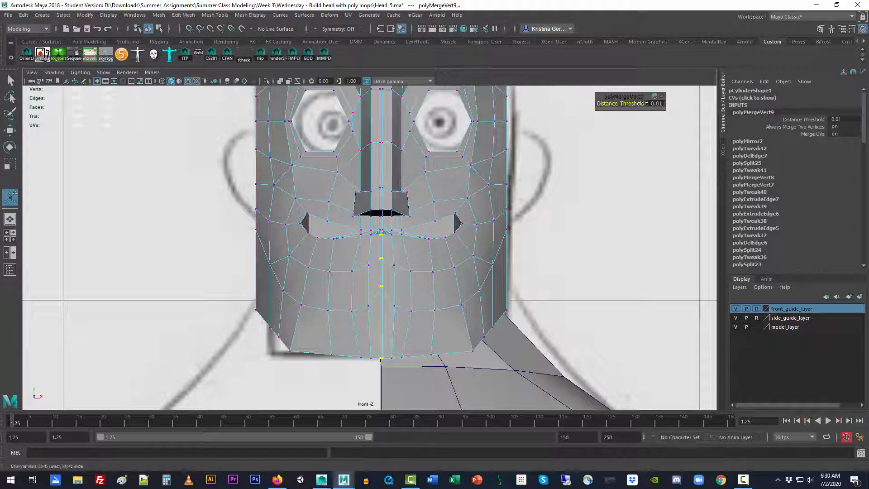
left_click(510, 221)
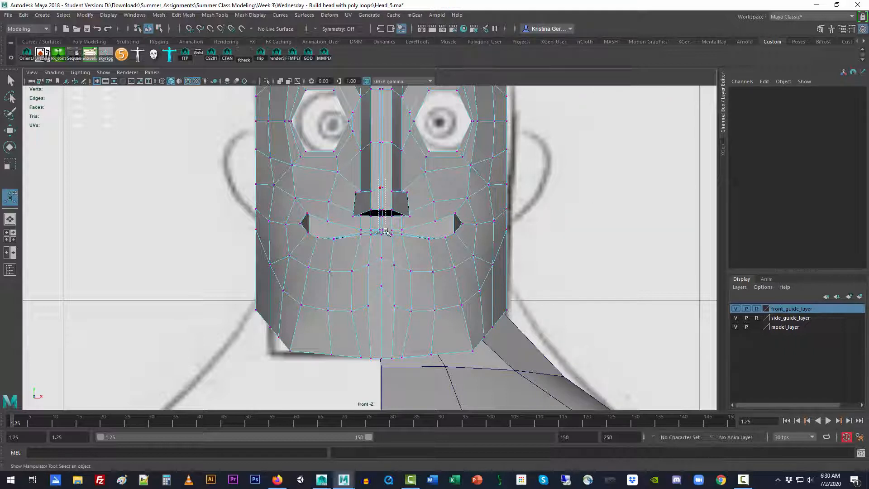
Merge the remaining doubled centre-line vertices from inside the mouth up to the forehead, using a distance threshold of 0.033
key("space")
mouse_move(386, 232)
left_mouse_down()
mouse_move(409, 220)
mouse_move(398, 224)
mouse_move(431, 225)
mouse_move(359, 224)
mouse_move(396, 234)
left_mouse_up()
key("4")
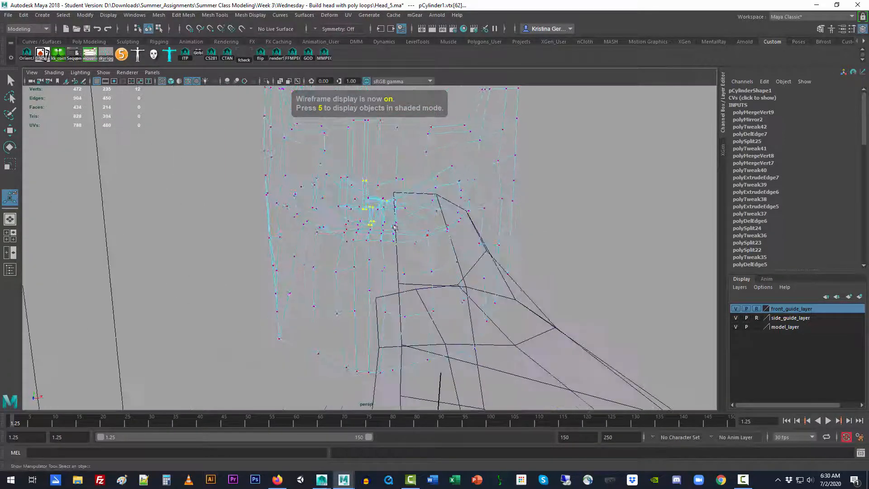
middle_click_drag(383, 207, 381, 277, "alt")
left_click_drag(363, 217, 375, 217, "alt")
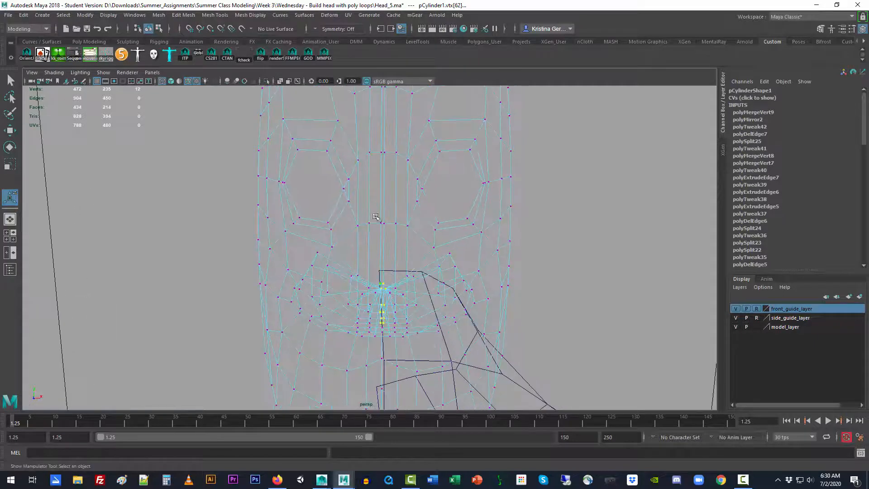
left_click_drag(373, 145, 375, 179, "shift")
middle_click_drag(421, 140, 427, 235, "alt")
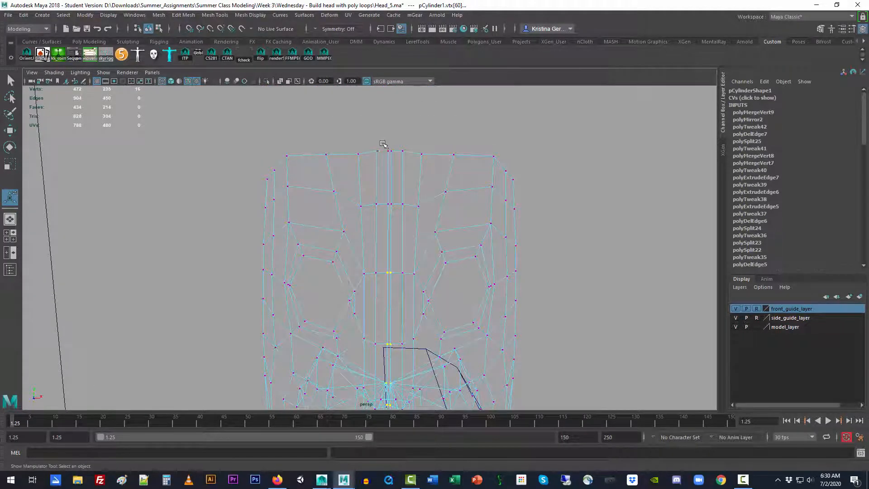
mouse_move(504, 204)
left_mouse_down("alt")
mouse_move(330, 220)
mouse_move(317, 247)
mouse_move(504, 190)
mouse_move(349, 232)
mouse_move(371, 181)
mouse_move(368, 188)
left_mouse_up("alt")
key("5")
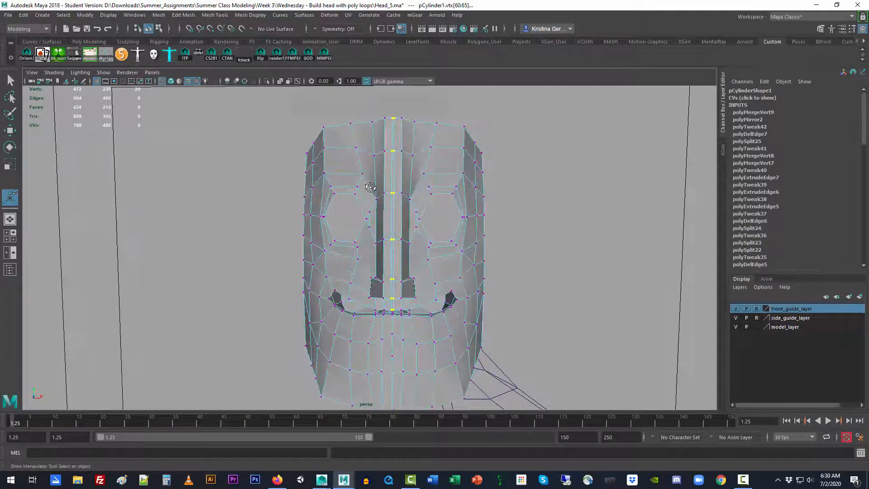
left_click(215, 15)
mouse_move(183, 15)
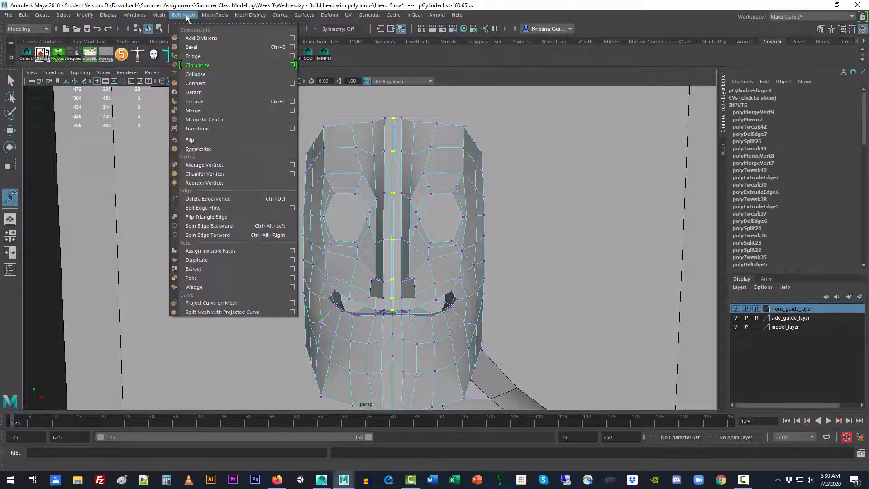
left_click(218, 111)
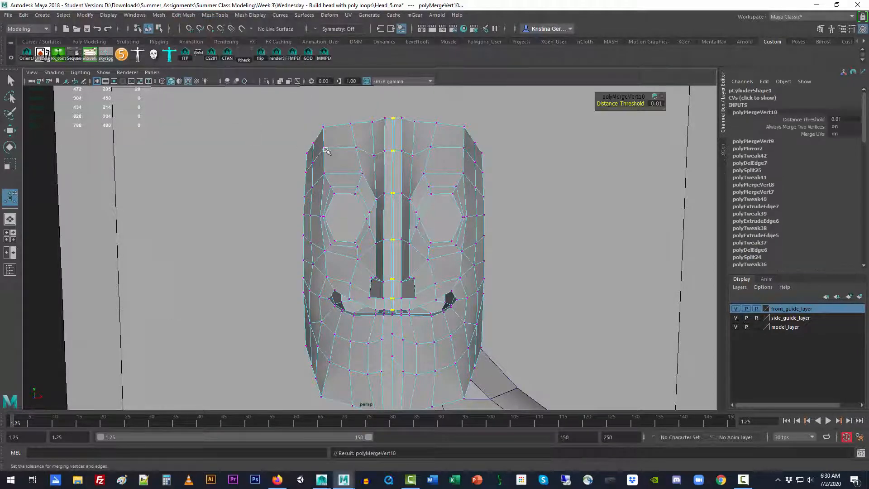
left_click_drag(629, 104, 641, 105)
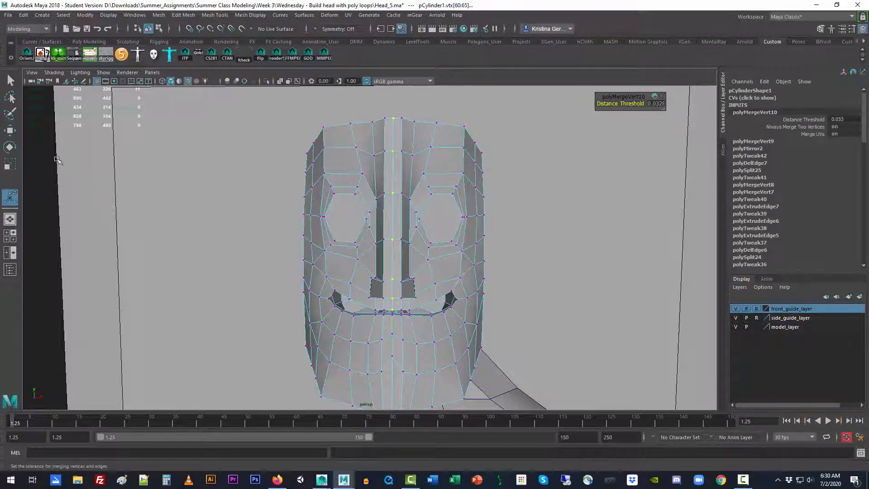
Return the head mesh to object mode and check the joined face from the side
left_click(9, 81)
left_click(191, 187)
right_click_drag(372, 178, 409, 166)
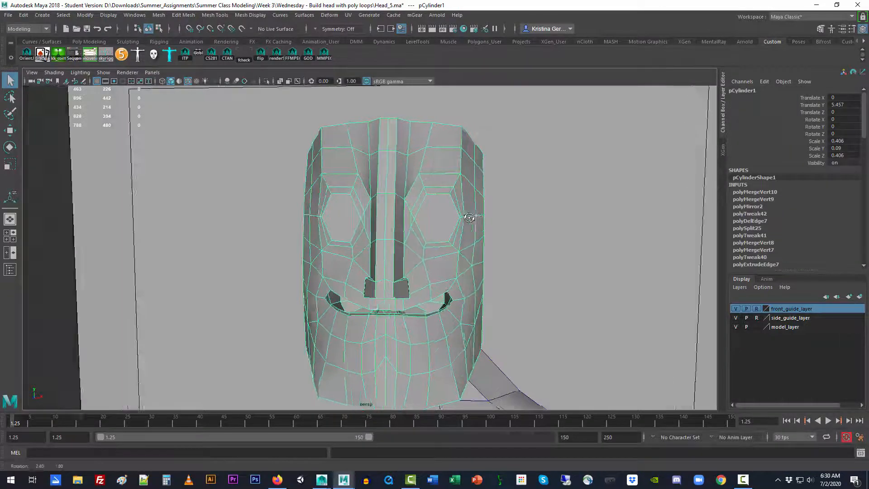
left_click_drag(476, 220, 415, 237, "alt")
right_click_drag(415, 238, 294, 231, "alt")
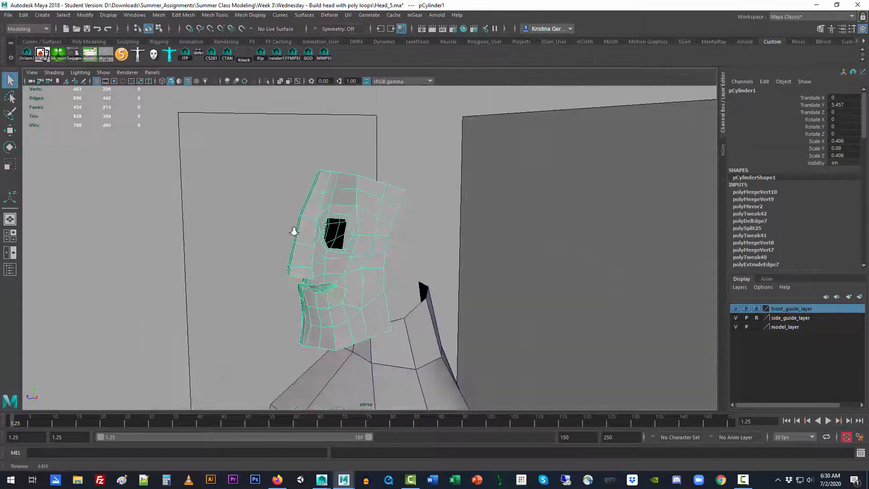
left_click_drag(375, 232, 345, 248, "alt")
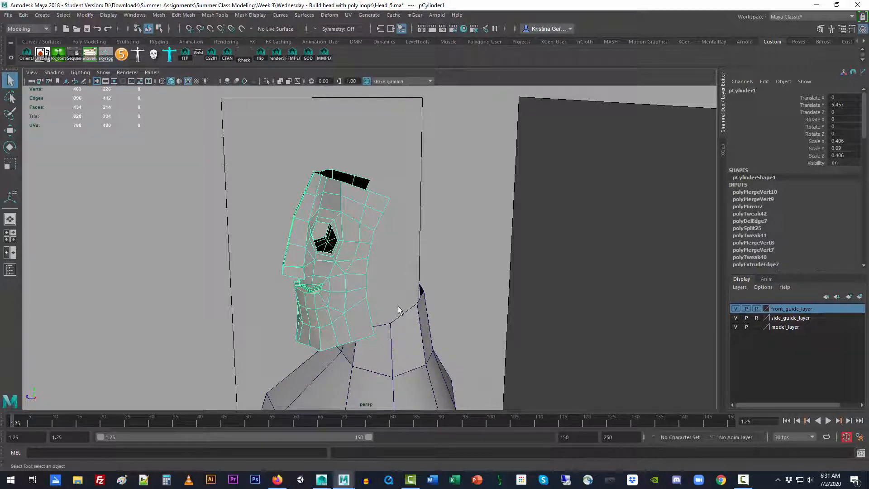
Display the reference drawings with texture maps and turn on X-Ray shading in both the perspective and side views
key("6")
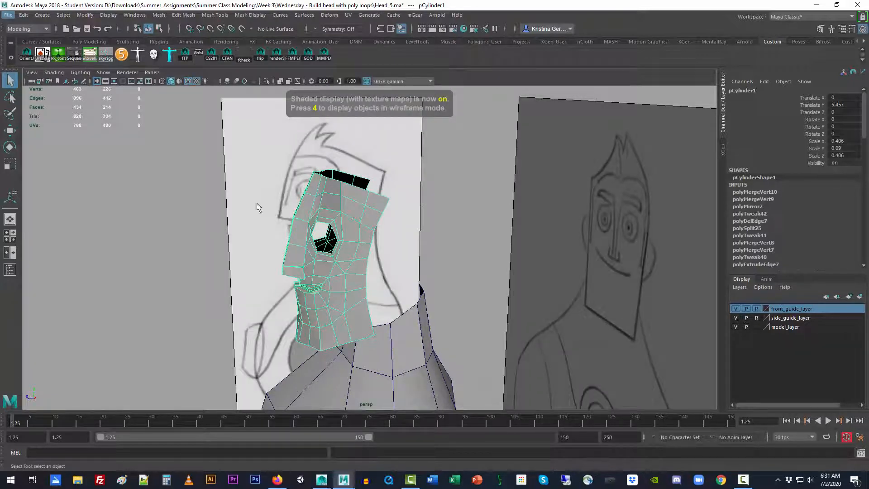
left_click(54, 72)
left_click(82, 165)
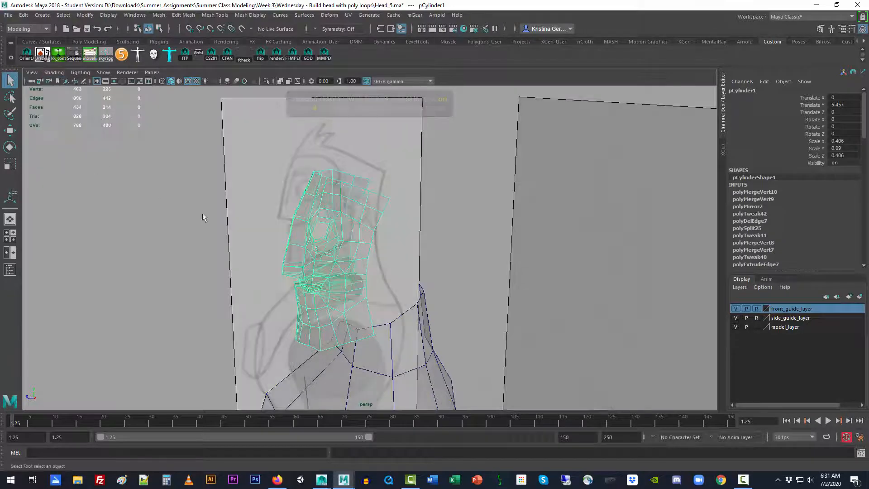
key("space")
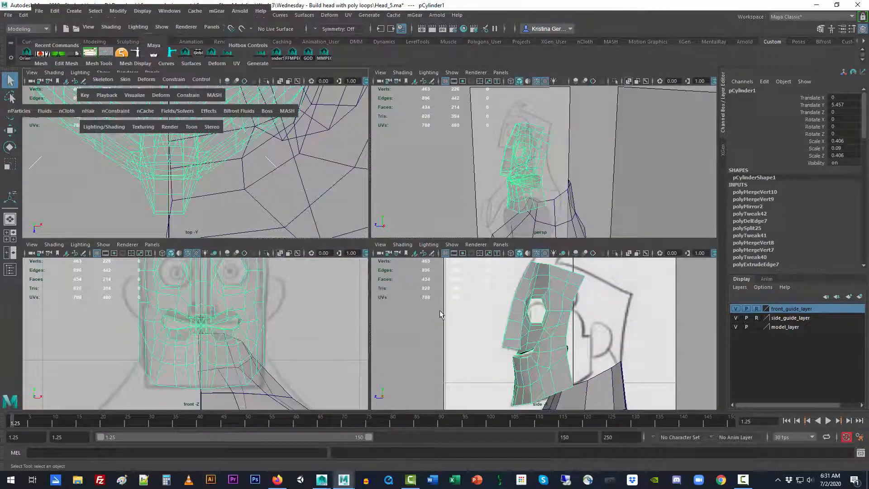
key("space")
left_click(54, 73)
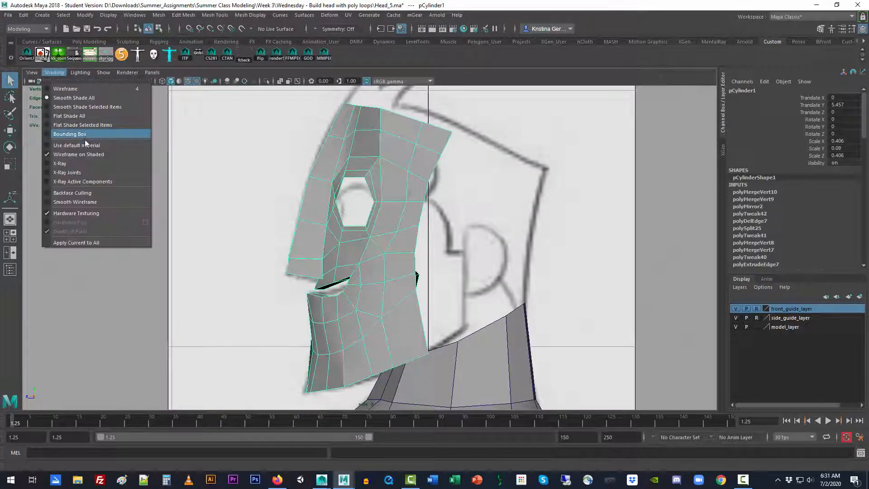
left_click(83, 164)
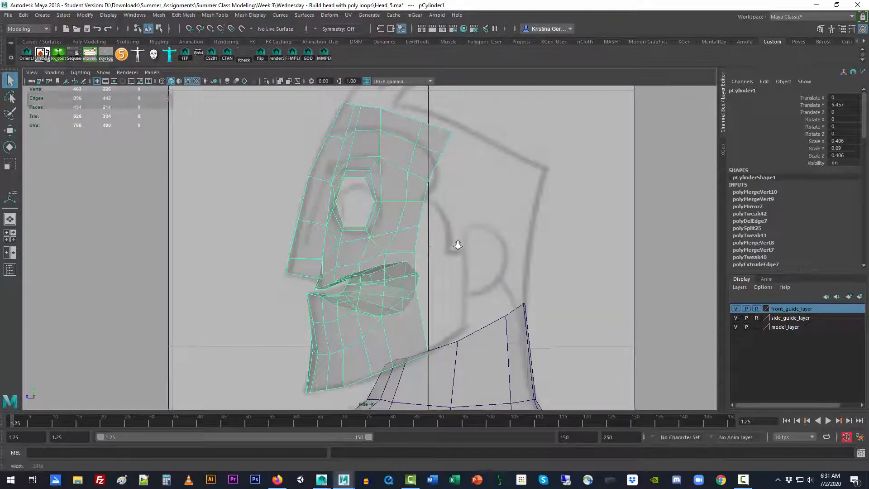
right_click_drag(456, 245, 319, 240, "alt")
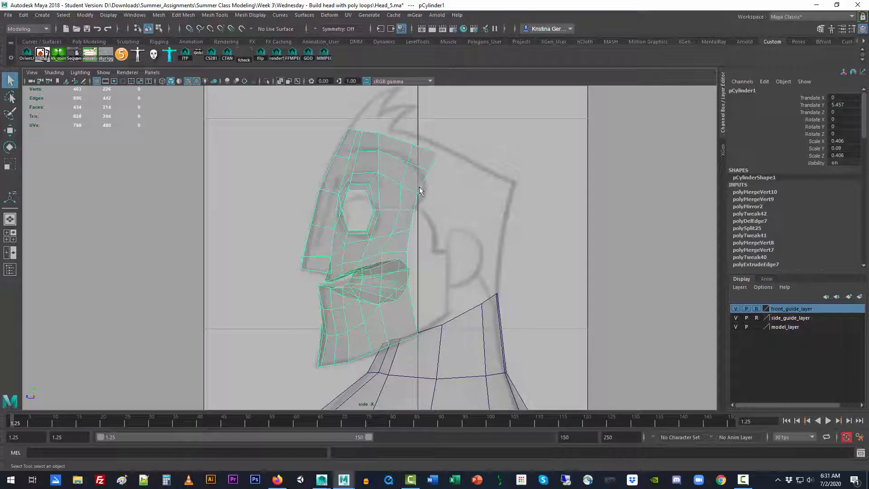
Switch the face mesh to edge selection and try picking the open border edges at its rear in the perspective view
right_click_drag(424, 178, 423, 155, "shift")
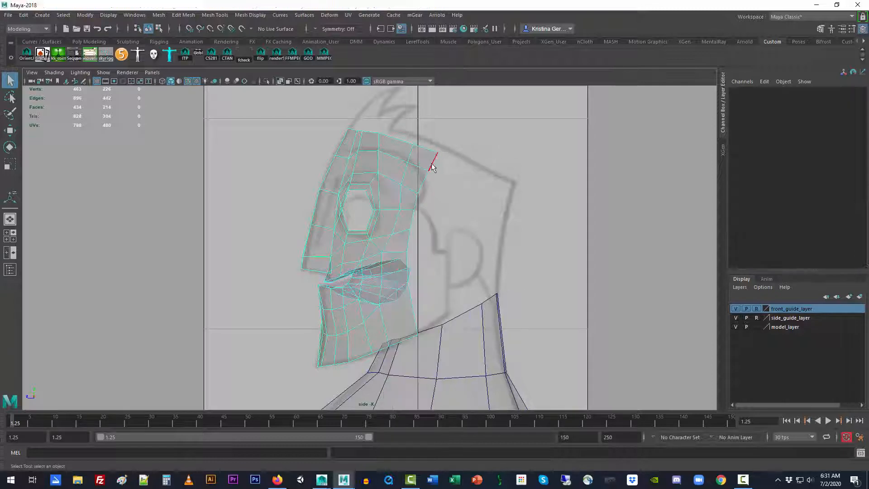
key("space")
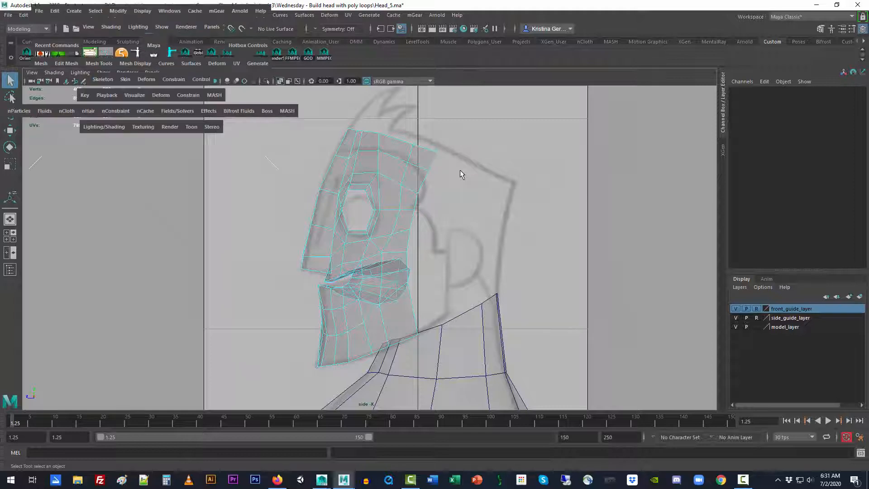
left_click_drag(460, 170, 375, 223)
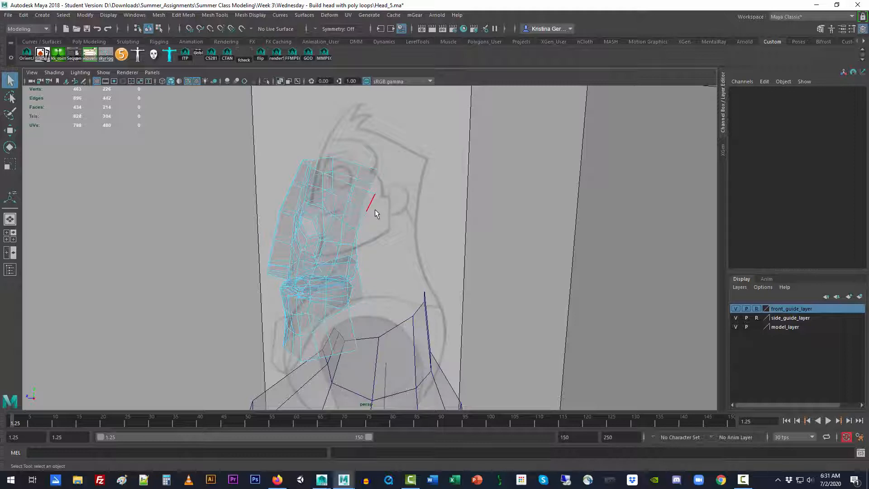
left_click(375, 210)
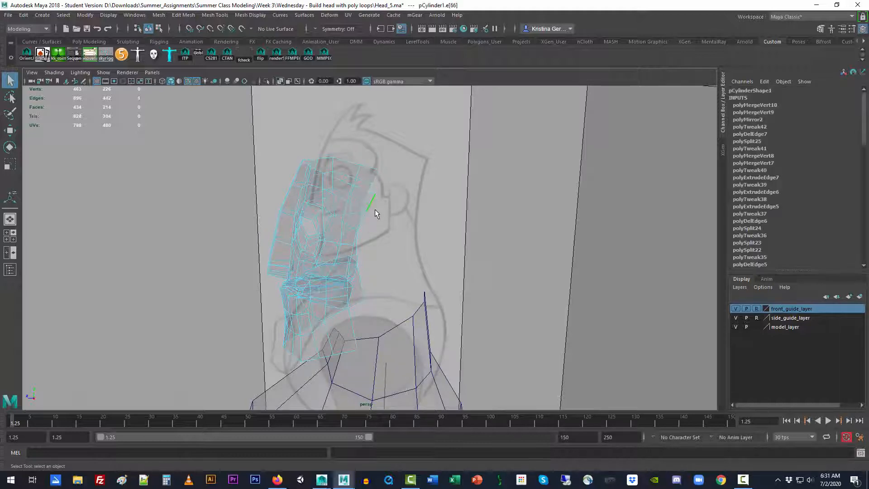
left_click(355, 330)
left_click_drag(413, 311, 388, 307, "alt")
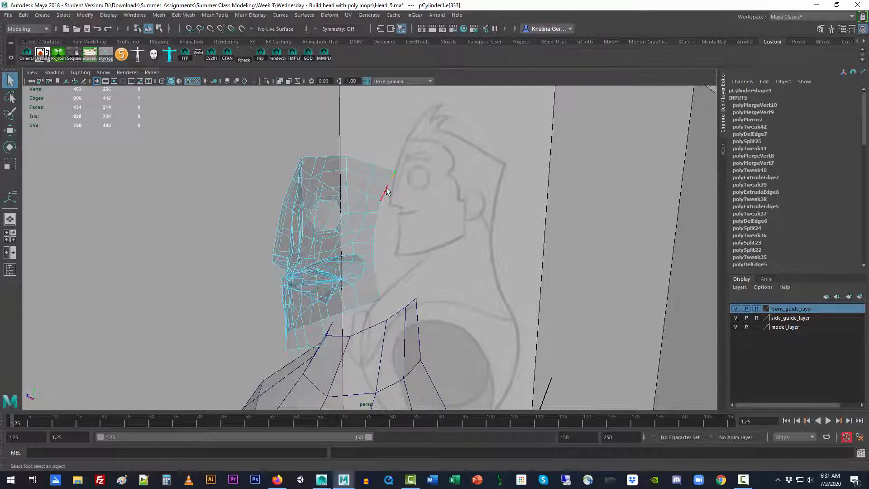
double_click(386, 192)
left_click(406, 205)
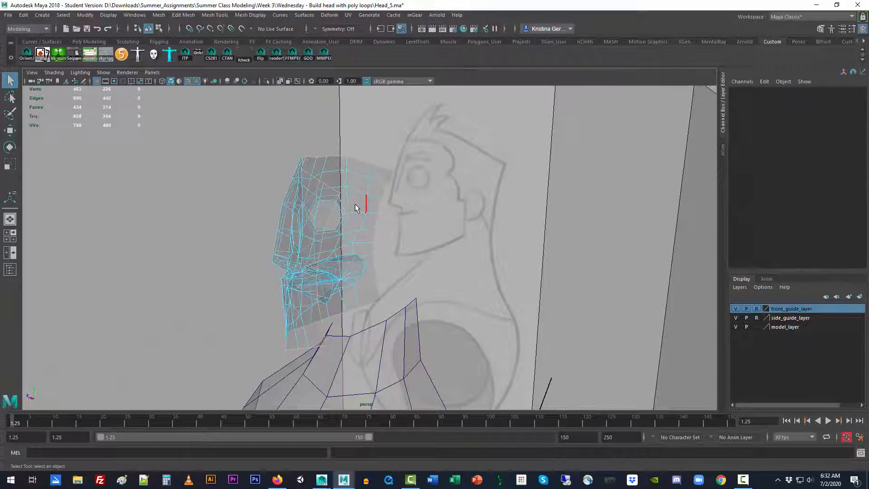
Set the Select tool's symmetry to Object X
double_click(10, 80)
left_click(616, 179)
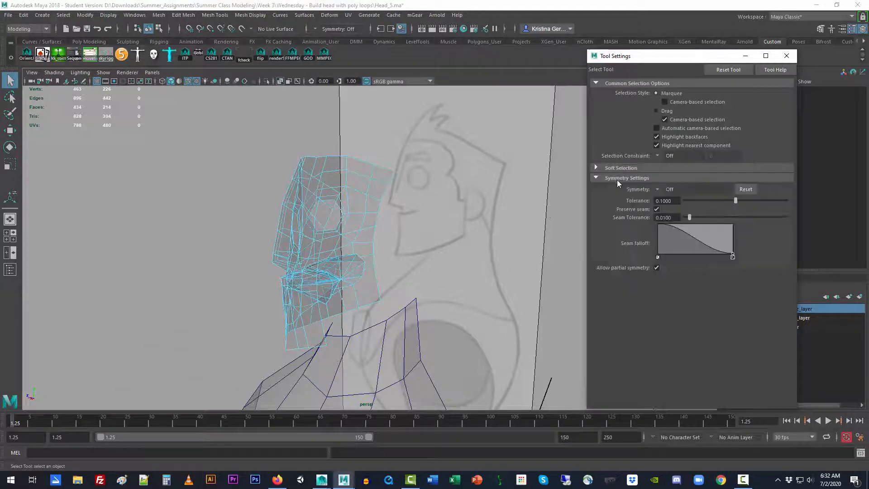
left_click(658, 189)
left_click(680, 205)
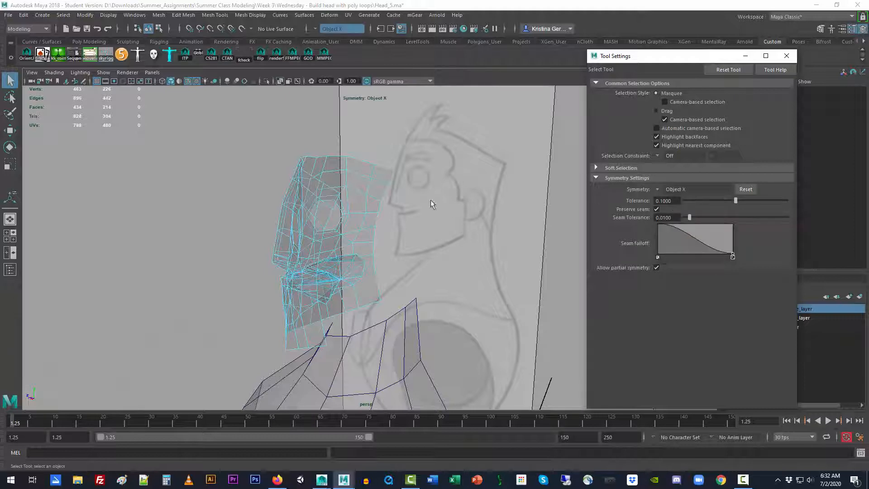
Select the rear border edges on both sides of the face, from the top corner down to the jaw
left_click(396, 178)
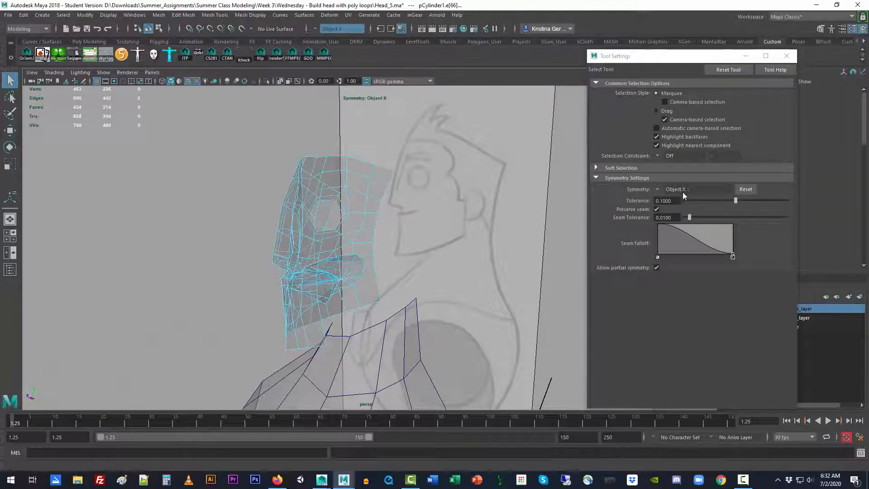
left_click_drag(488, 295, 471, 240, "alt")
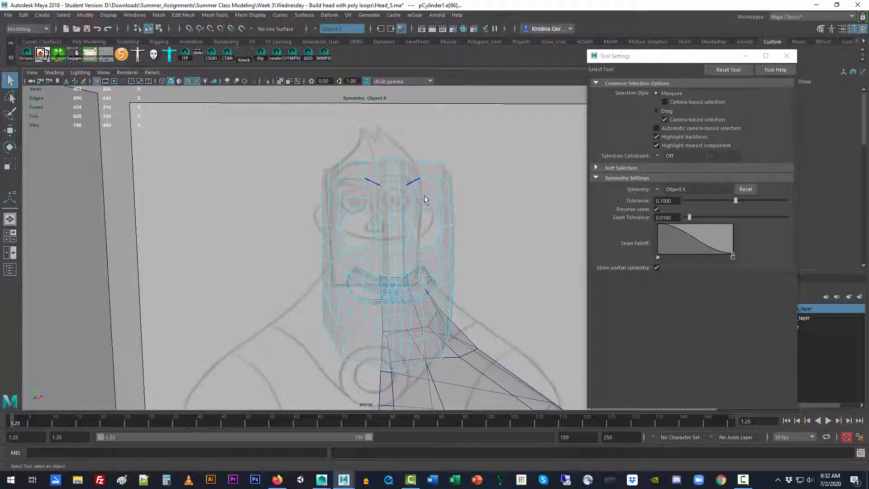
left_click_drag(490, 260, 340, 262, "alt")
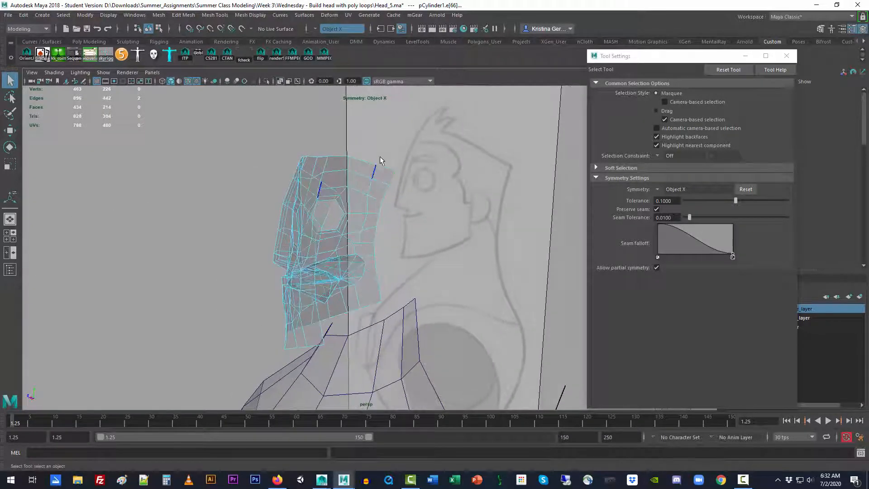
left_click(394, 178)
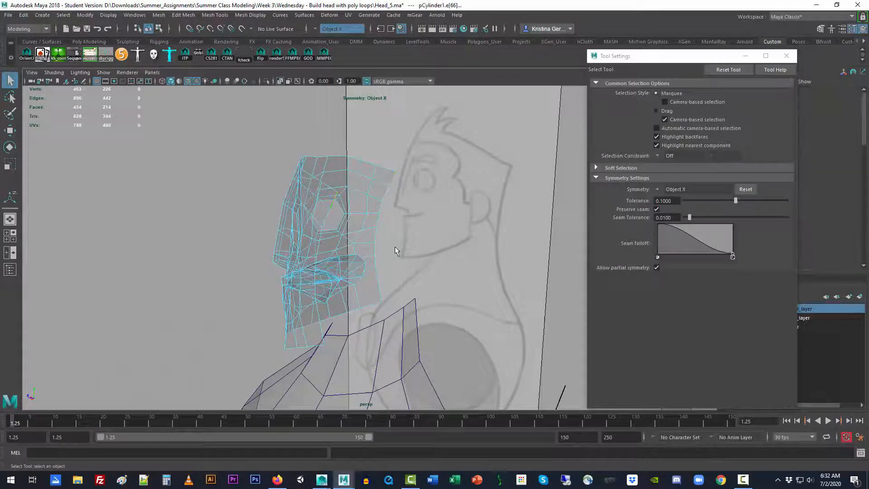
double_click(382, 289, "shift")
left_click_drag(393, 294, 450, 301, "alt")
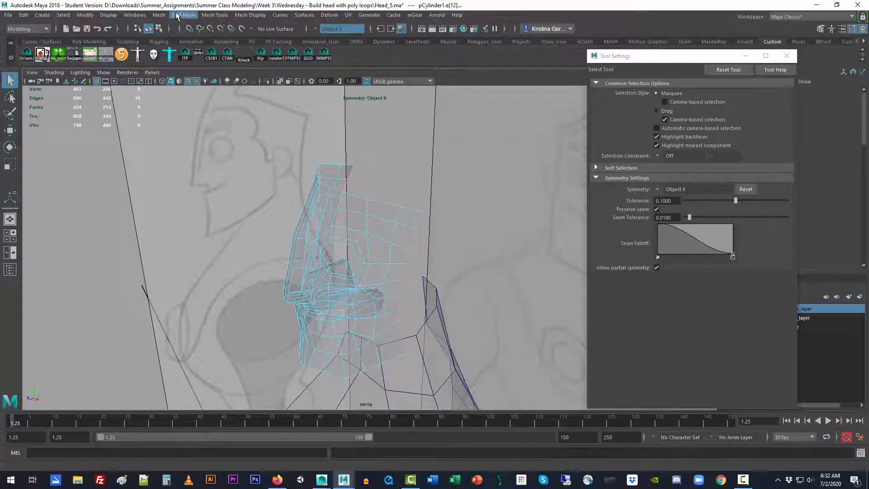
Extrude the selected rear border edges and move them straight back along the world depth axis
left_click(176, 15)
left_click(195, 100)
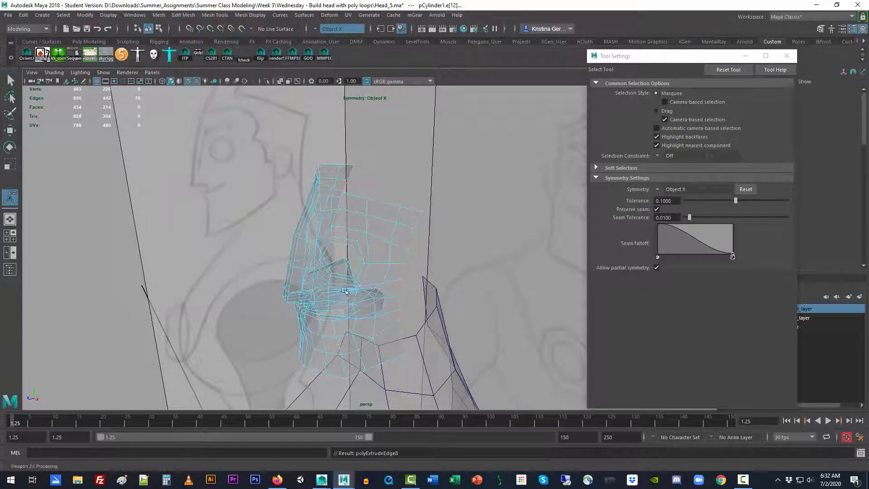
left_click_drag(405, 349, 393, 353, "alt")
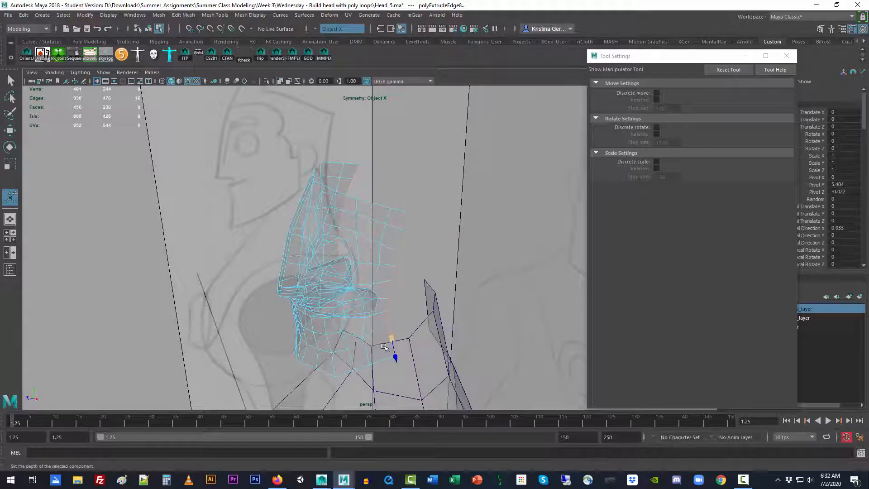
key("w")
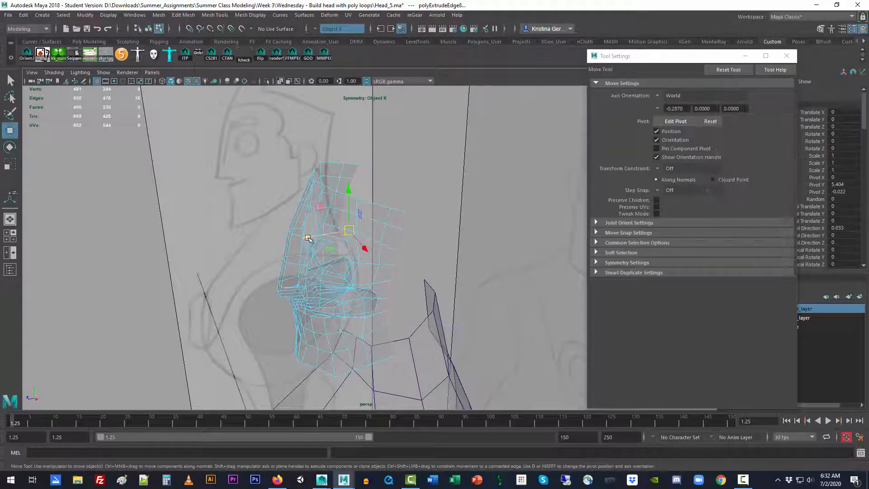
left_click_drag(317, 239, 335, 238)
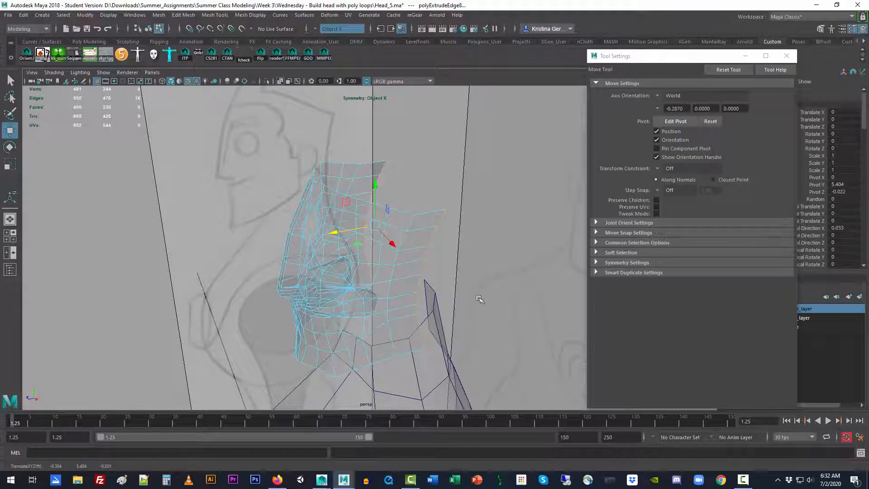
In the side view, scale the extruded edges vertically and in depth to fit the sketched head and jaw outline
key("space")
left_click_drag(480, 346, 502, 347)
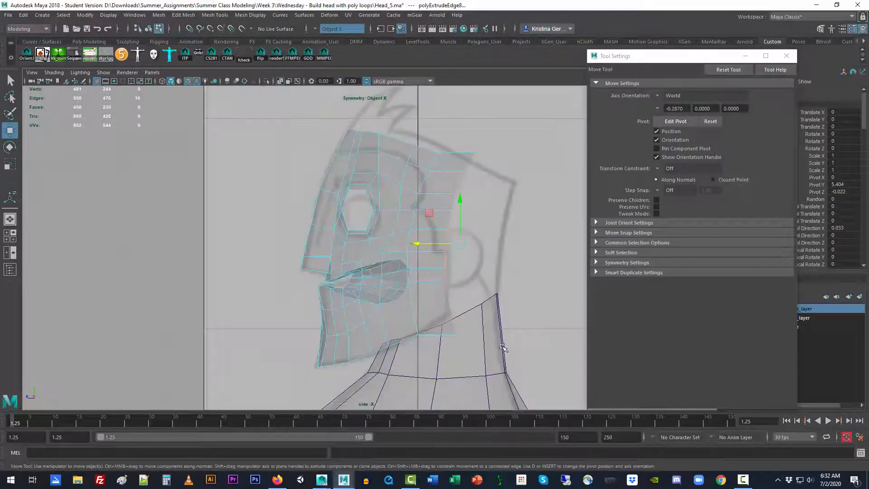
key("e")
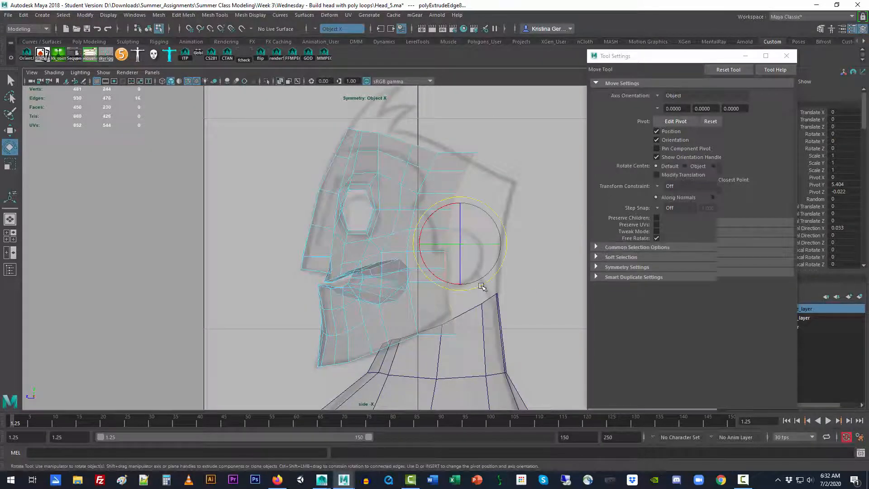
key("r")
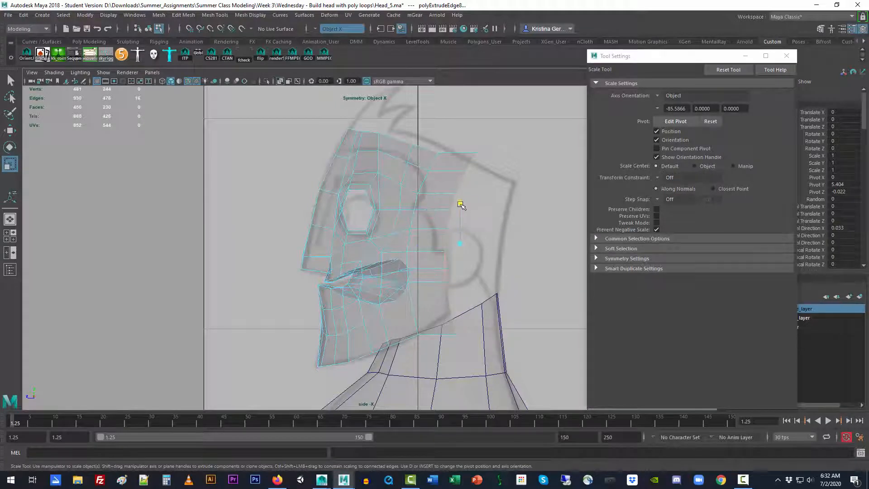
left_click(459, 203)
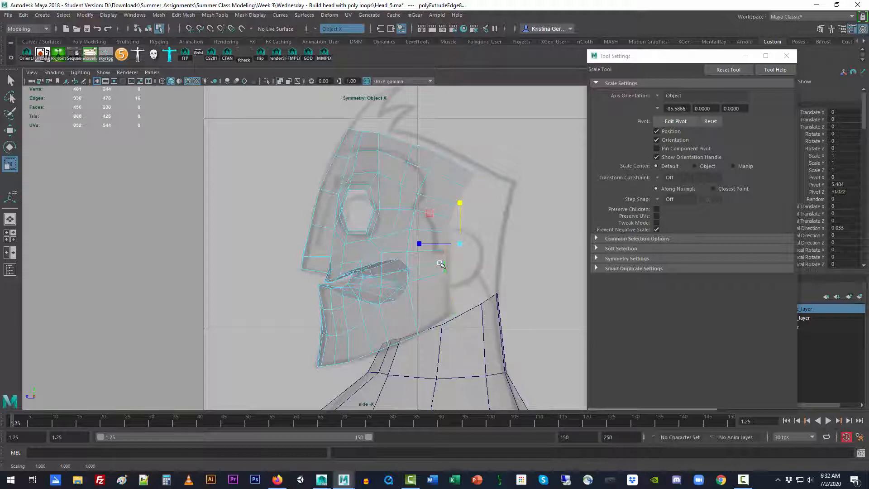
left_click_drag(419, 244, 430, 244)
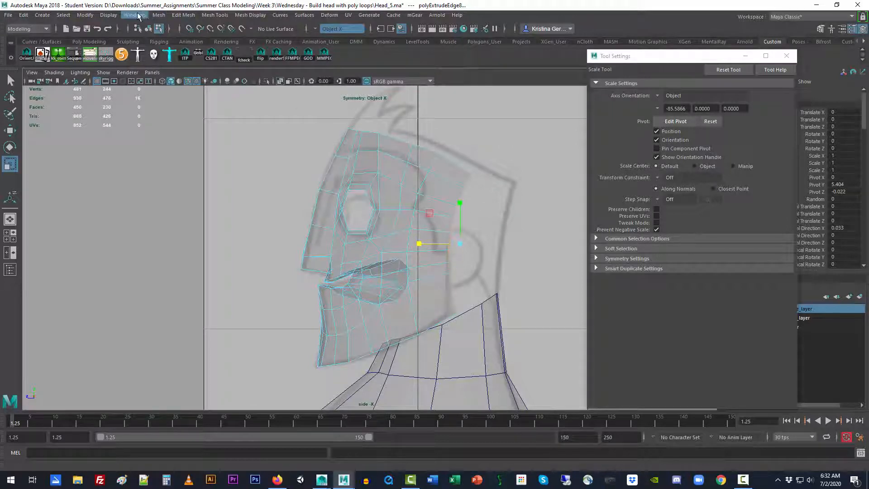
Extrude the rear edges a second time and move them back towards the rear of the sketched ear
left_click(158, 16)
mouse_move(183, 15)
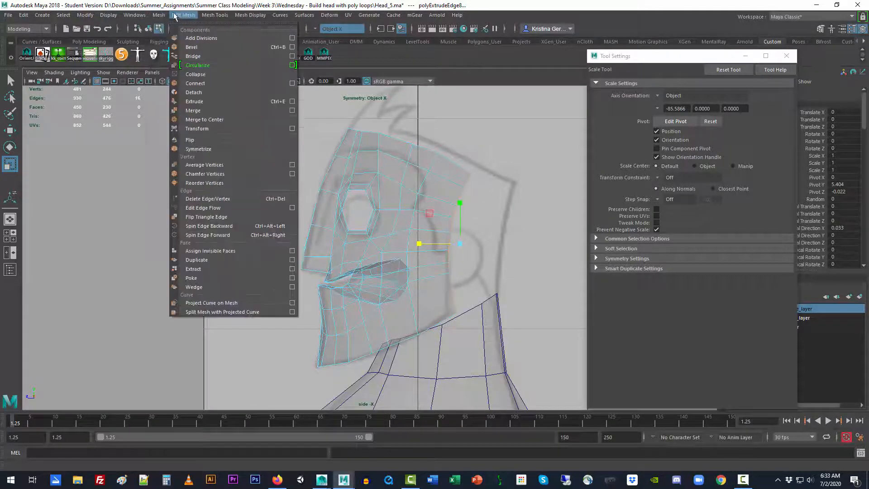
left_click(197, 105)
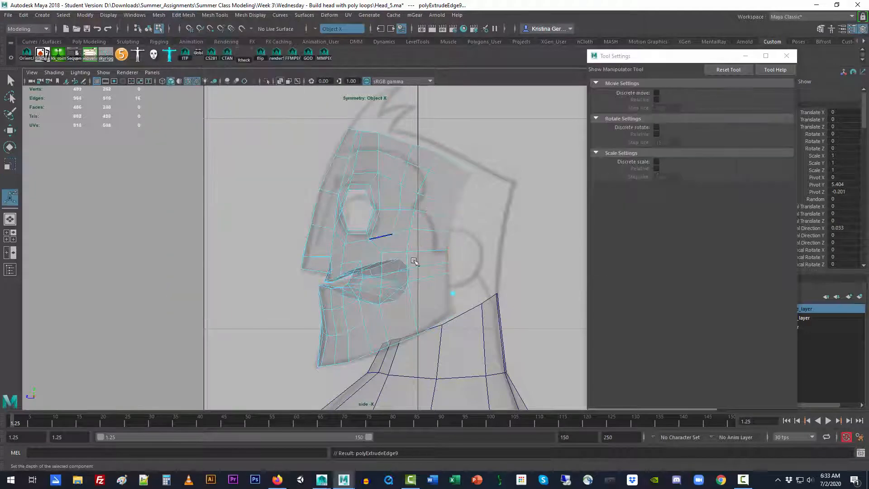
key("w")
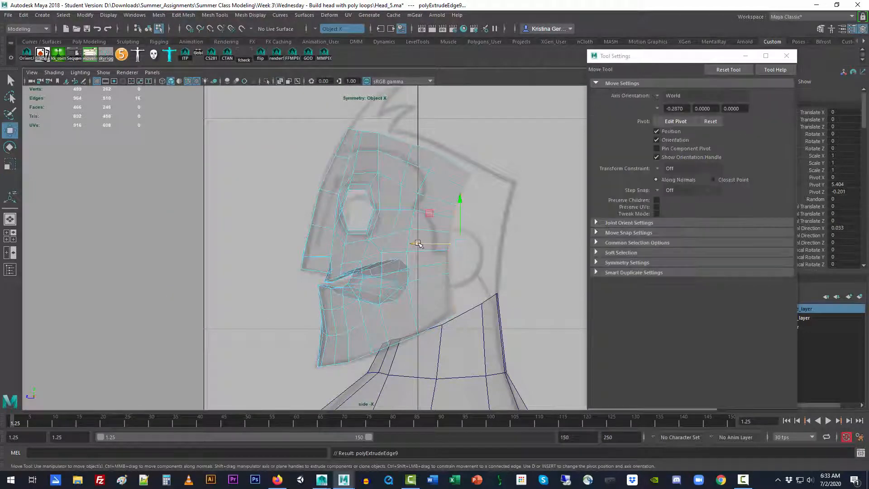
left_click_drag(432, 244, 449, 244)
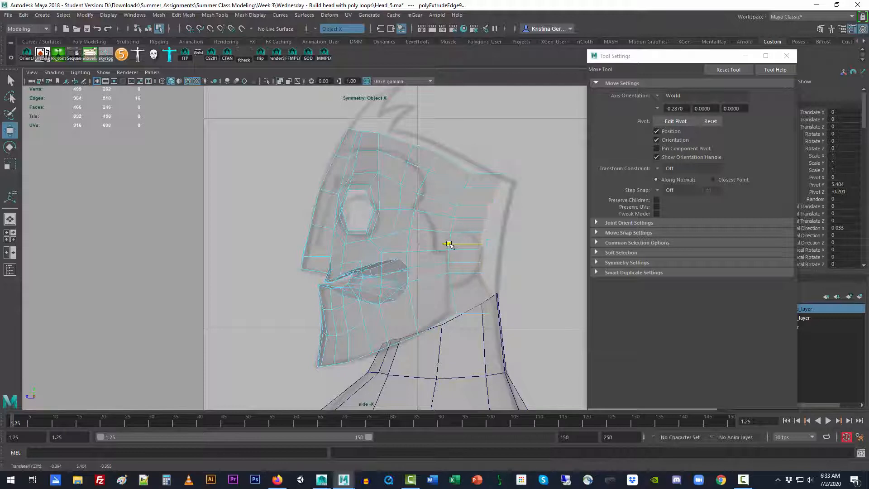
Scale the new rear edges down vertically to match the head outline and adjust their depth near the back of the skull
key("r")
left_click_drag(490, 200, 489, 213)
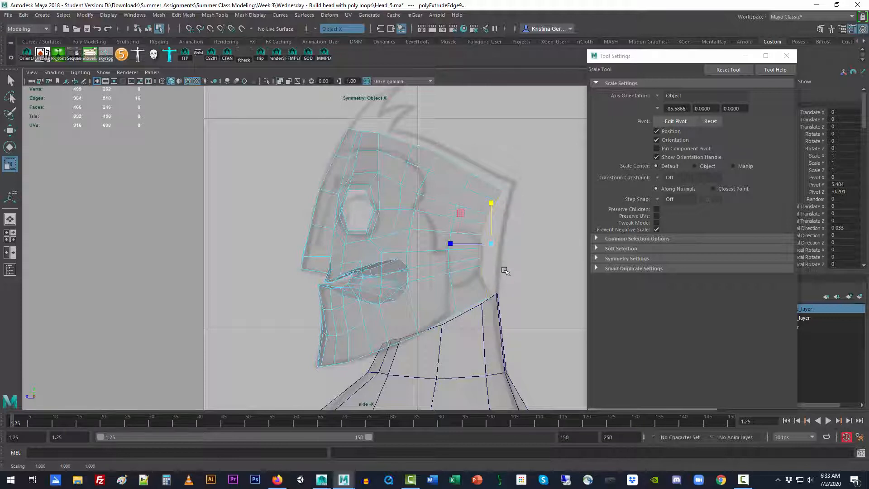
key("w")
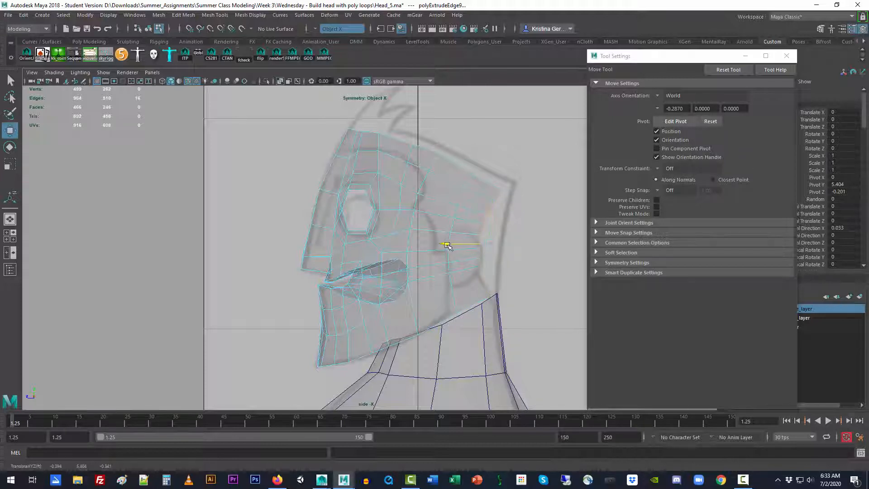
left_click_drag(447, 245, 455, 244)
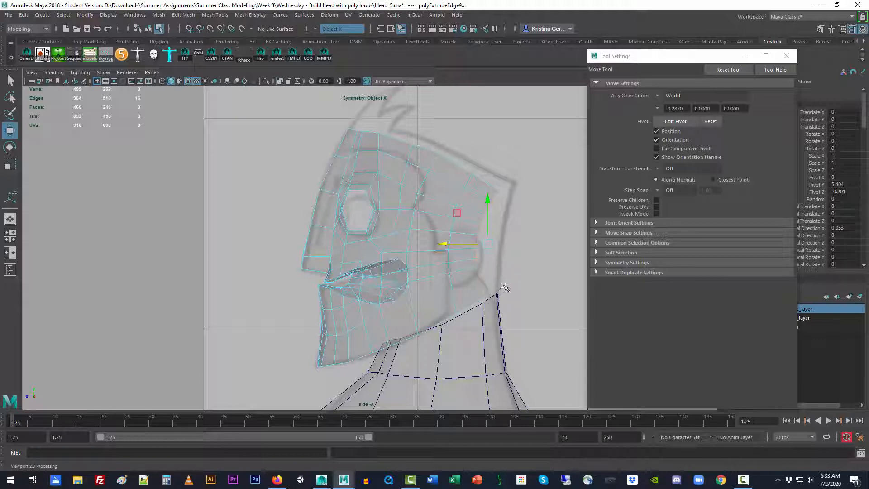
Select the neck mesh's rear edge in the perspective view and compare its position with the head mesh in the side view
key("space")
left_click_drag(503, 285, 424, 286)
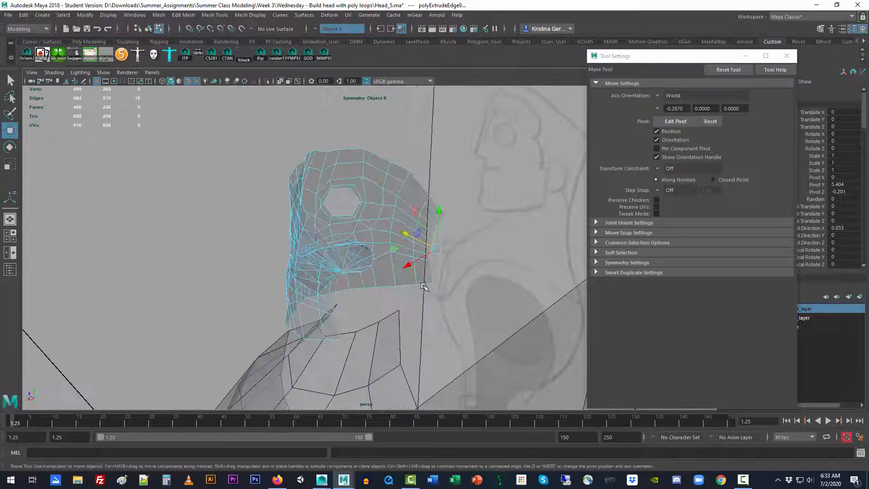
left_click(378, 344)
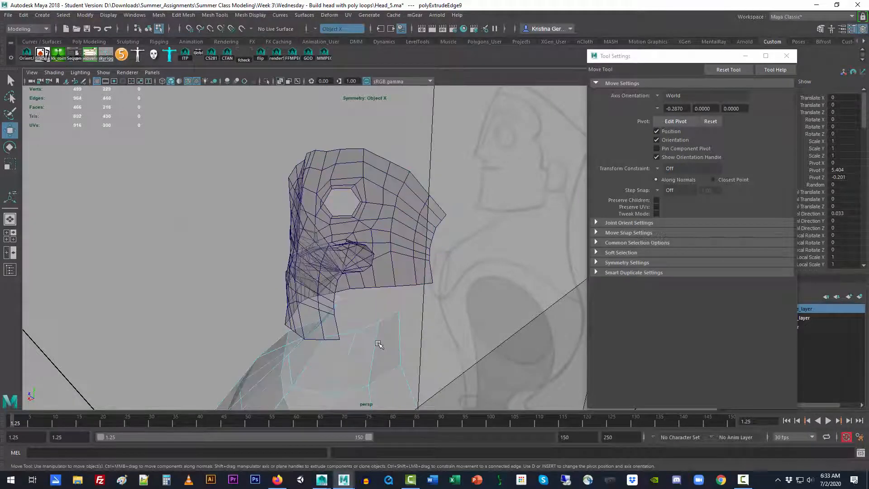
right_click_drag(378, 344, 382, 195)
left_click(379, 349)
left_click(397, 340)
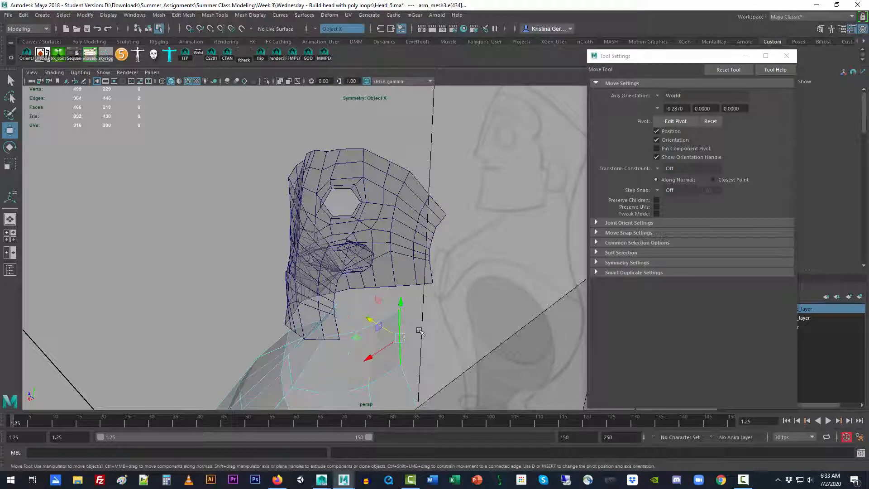
key("space")
left_click_drag(469, 304, 496, 309)
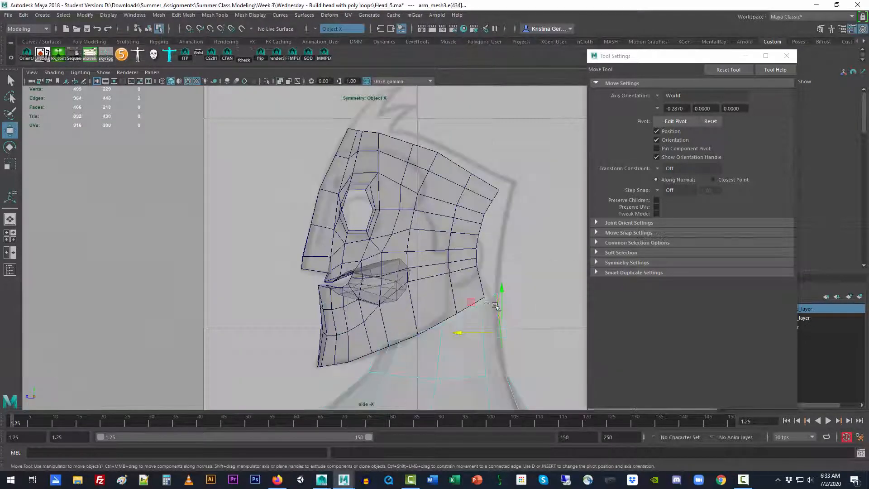
Reselect the head's rear border edges, extrude them, and move them straight back to the sketched back of the head
double_click(480, 279)
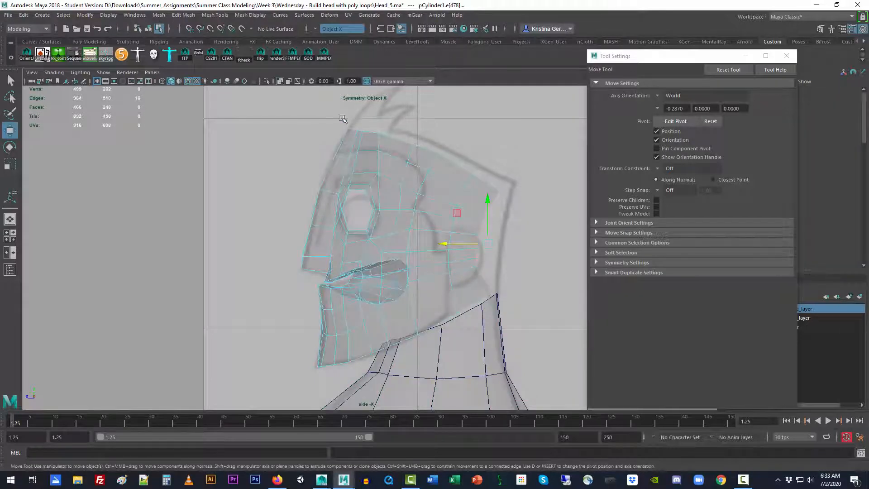
left_click(239, 15)
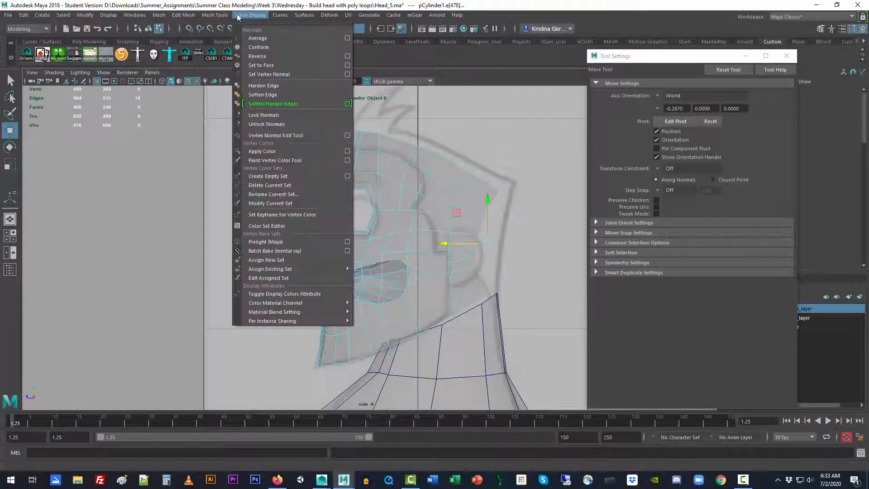
mouse_move(215, 15)
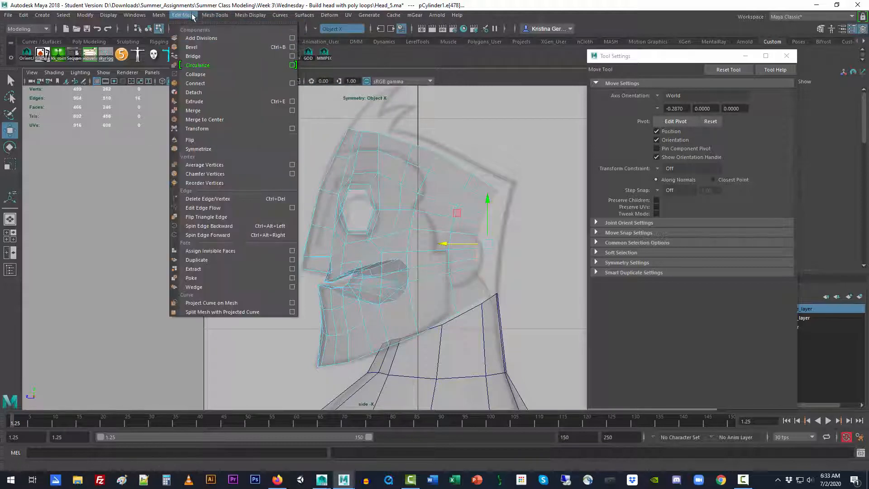
left_click(217, 102)
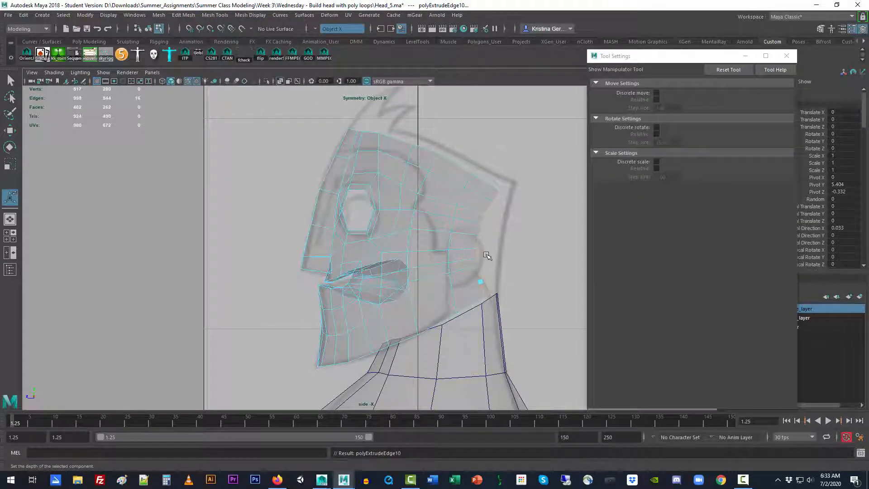
key("w")
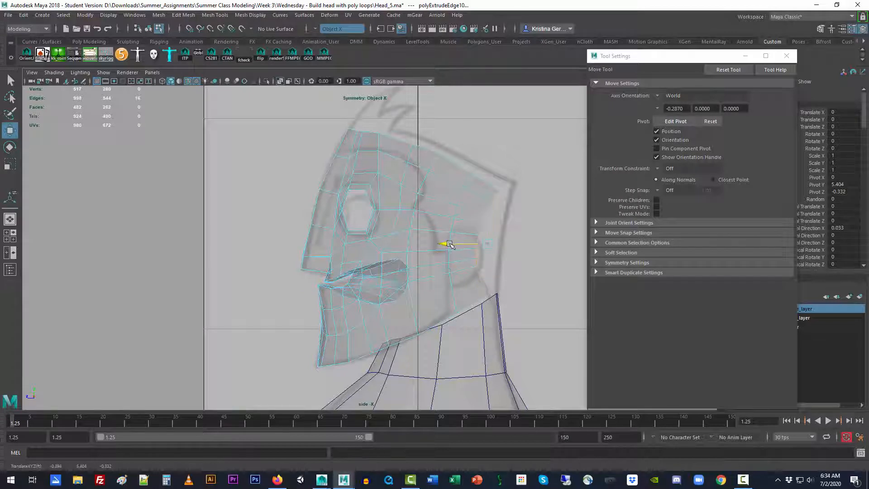
left_click_drag(450, 245, 469, 245)
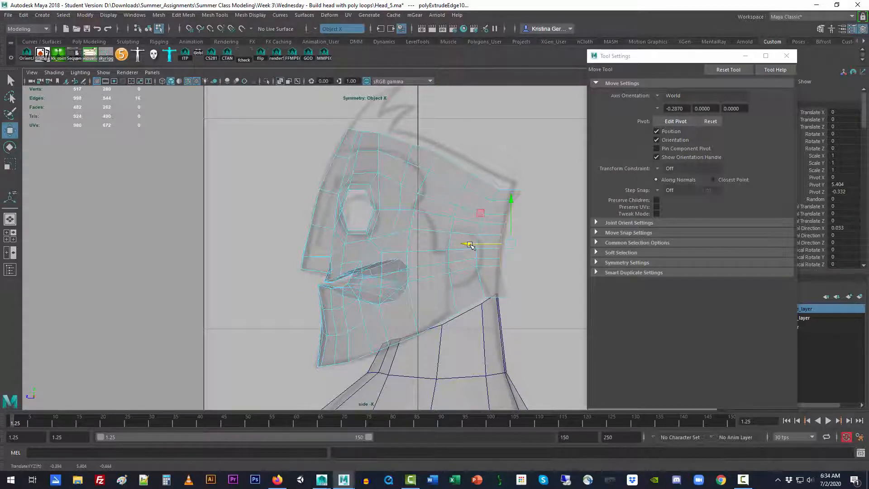
Scale the newly extruded rear edges along the depth axis to adjust their slant against the sketch
key("e")
key("r")
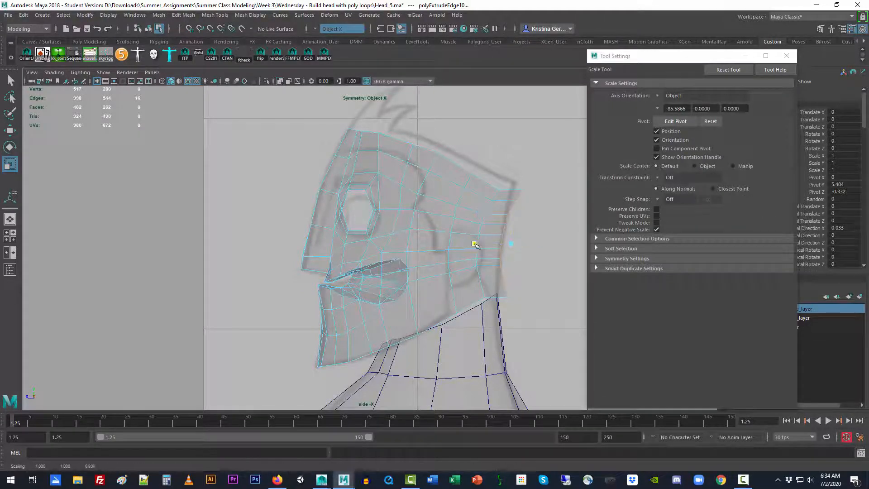
left_click_drag(474, 245, 500, 244)
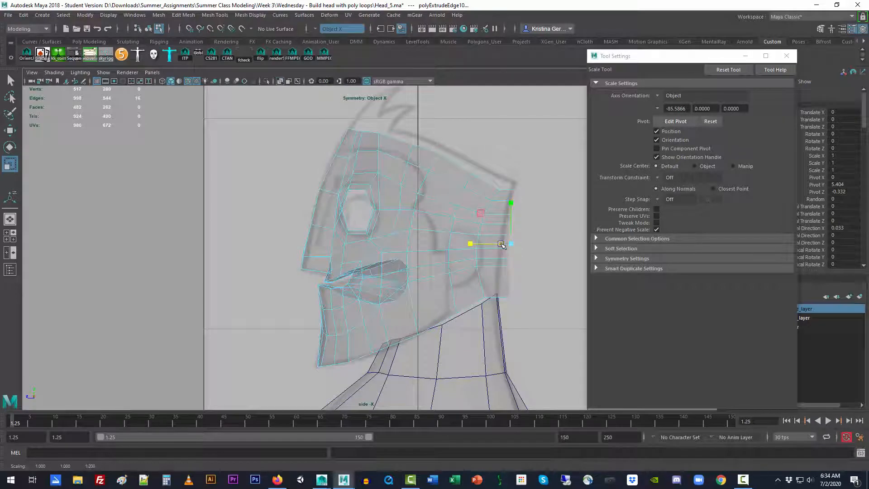
key("e")
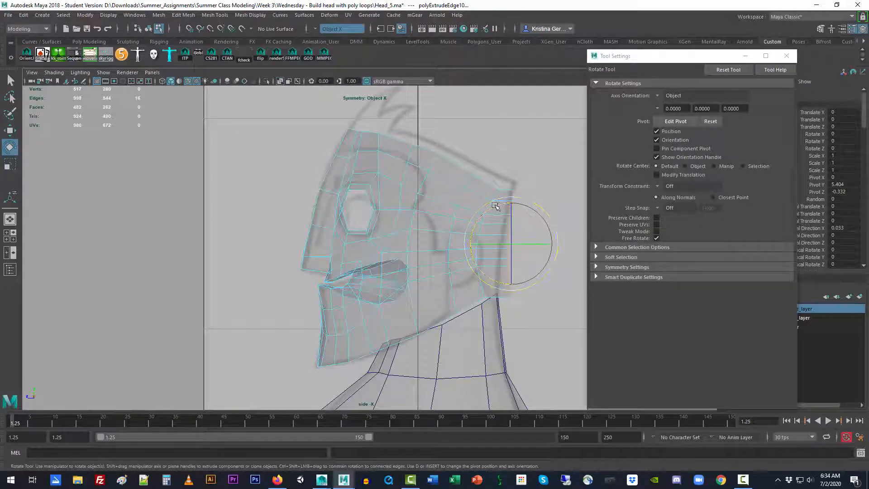
Move the extruded edges slightly forward inside the sketched back outline and scale them to fit the head's height and depth
key("w")
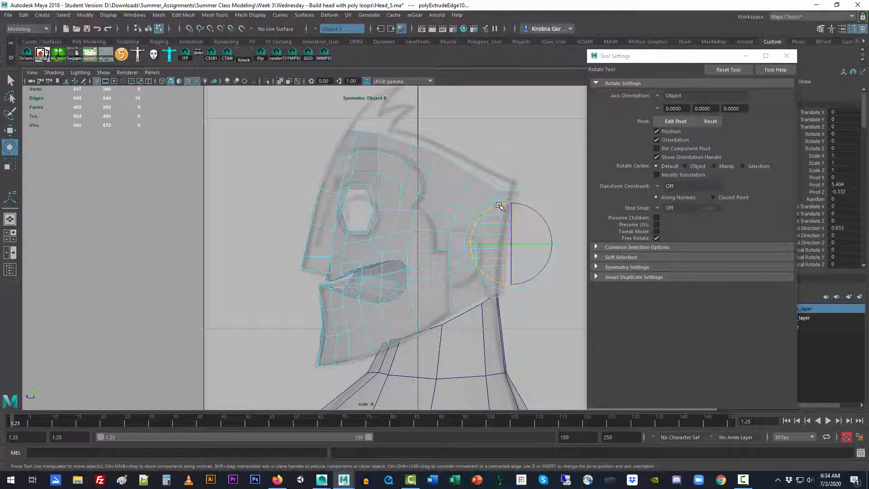
left_click_drag(466, 244, 456, 244)
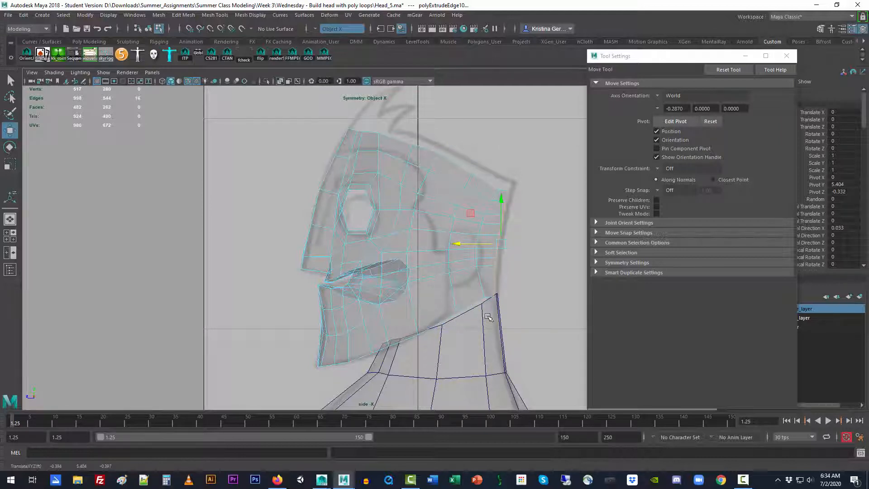
left_click_drag(460, 240, 457, 245)
left_click_drag(456, 245, 461, 243)
key("r")
left_click_drag(499, 203, 500, 204)
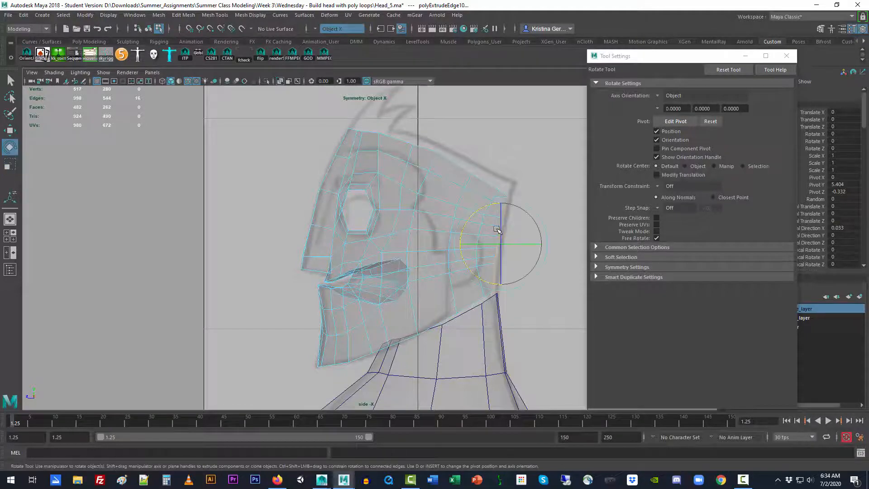
mouse_move(459, 243)
left_mouse_down()
mouse_move(453, 244)
mouse_move(465, 246)
left_mouse_up()
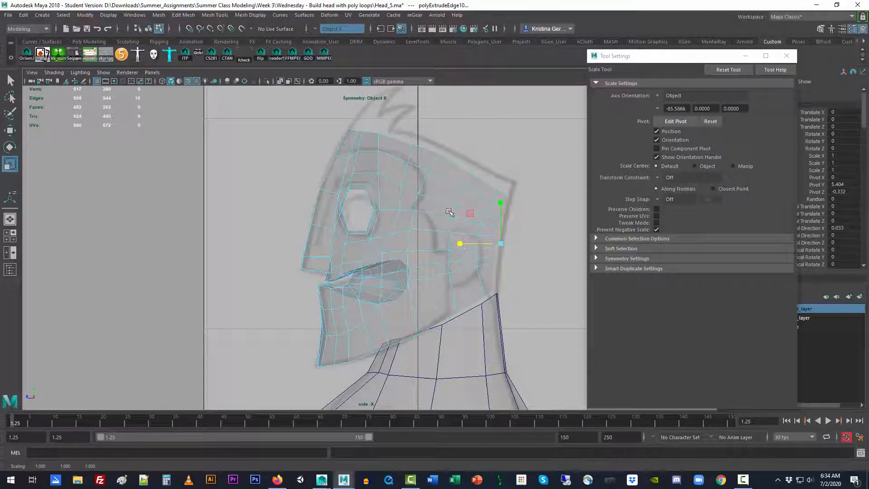
Extrude the rear border edges once more and move them back to the sketched rear outline
left_click(158, 15)
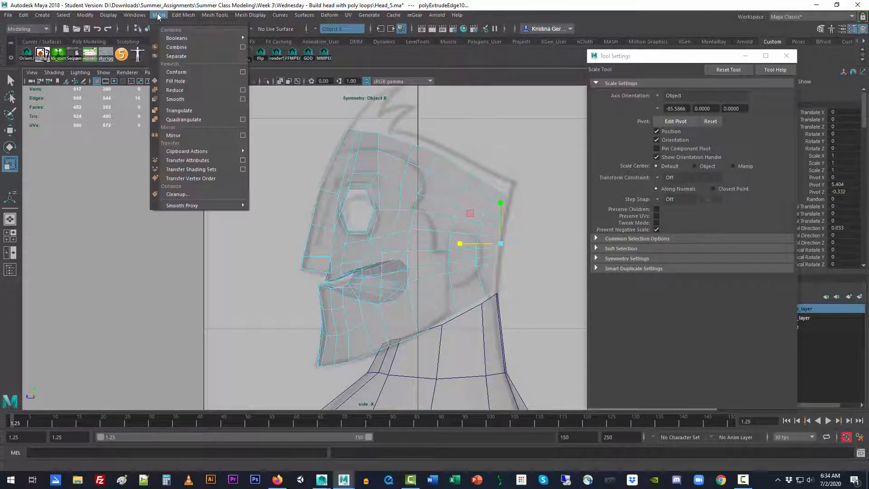
left_click(183, 15)
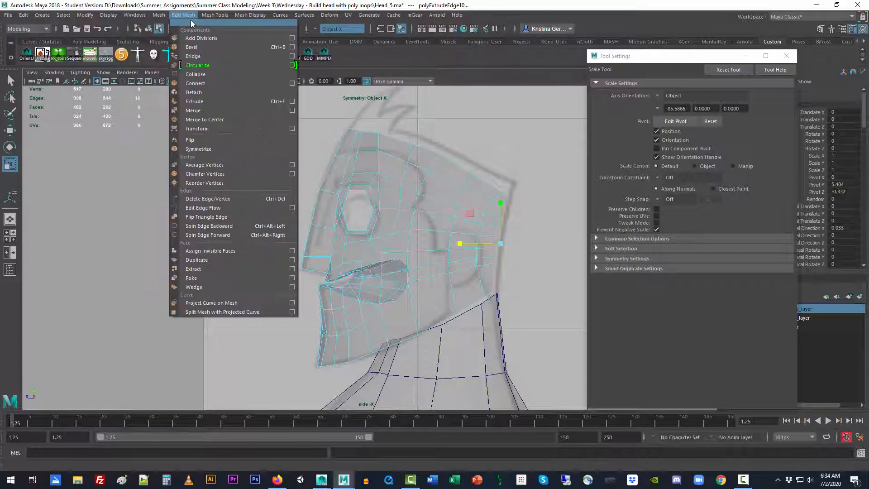
left_click(195, 101)
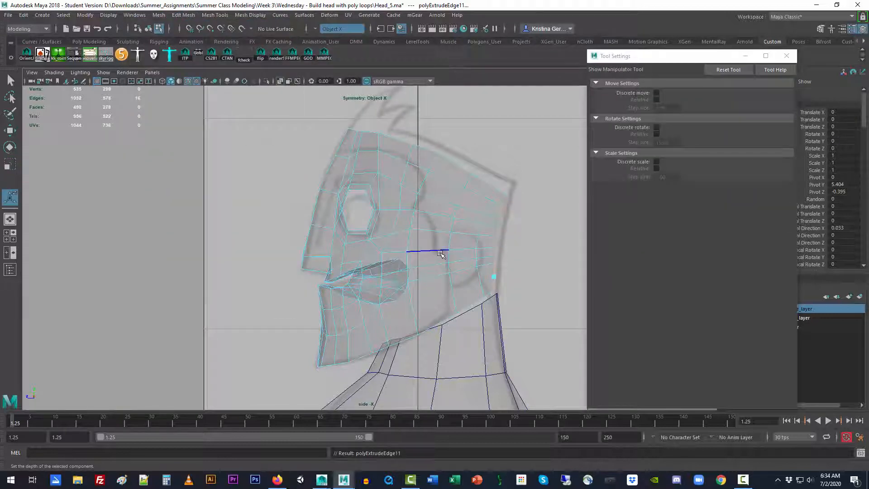
key("w")
left_click_drag(460, 247, 471, 247)
Scale the latest rear edges down vertically and nudge them slightly forward to match the back of the sketched head
key("r")
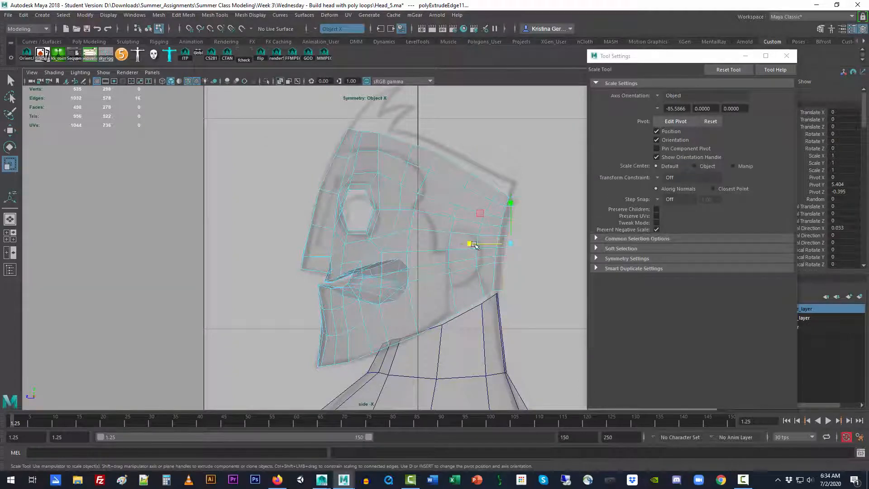
left_click(511, 204)
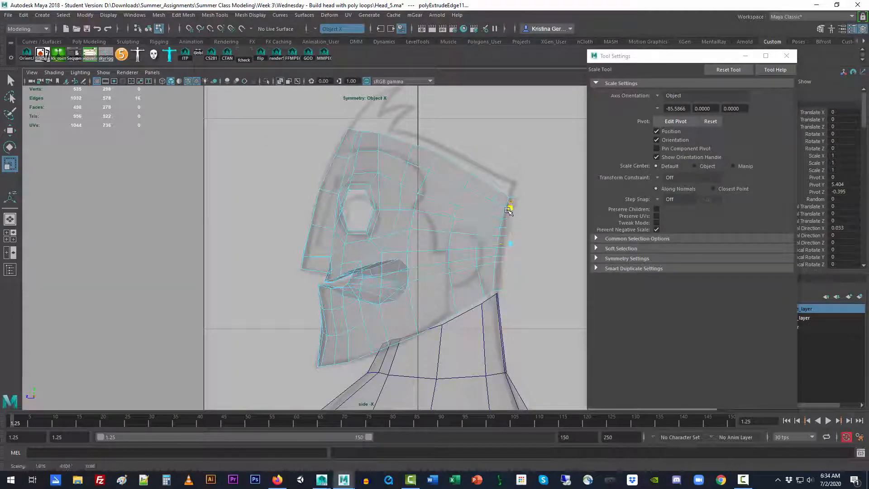
key("w")
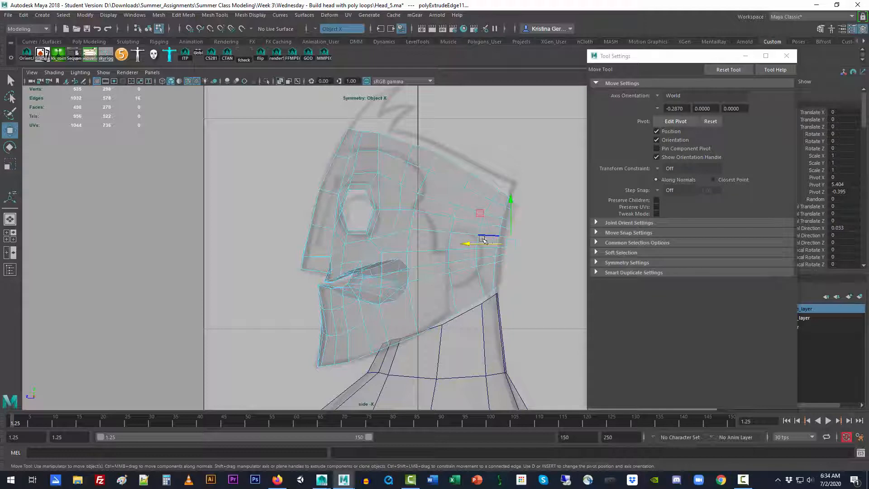
left_click(466, 244)
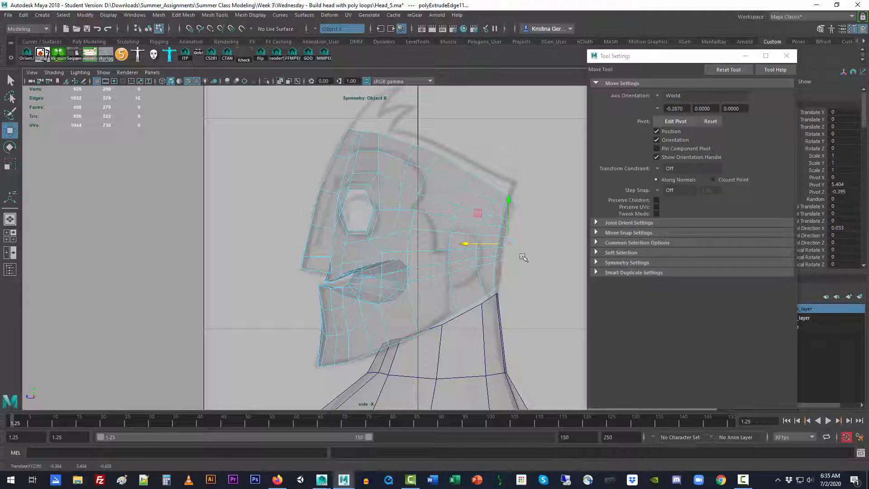
Examine the open rear border from behind in the perspective view and from above in the top view
key("space")
mouse_move(524, 260)
left_mouse_down()
mouse_move(523, 242)
mouse_move(492, 273)
mouse_move(462, 287)
mouse_move(524, 277)
left_mouse_up()
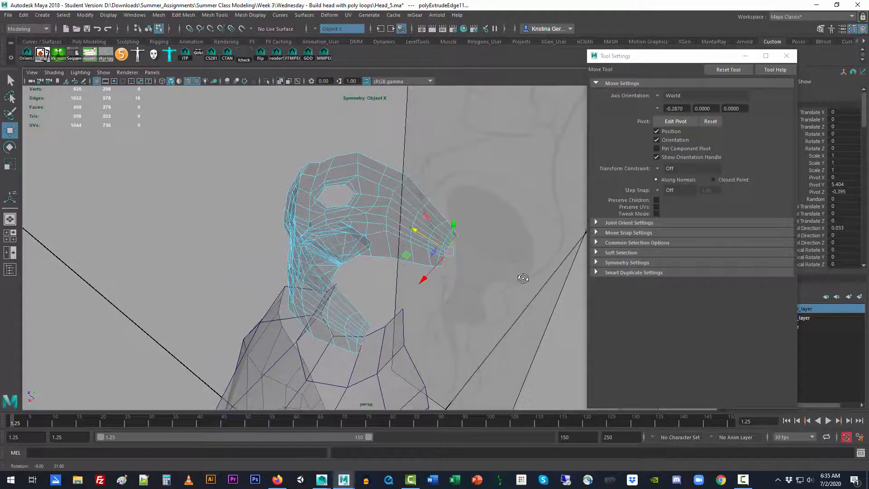
key("r")
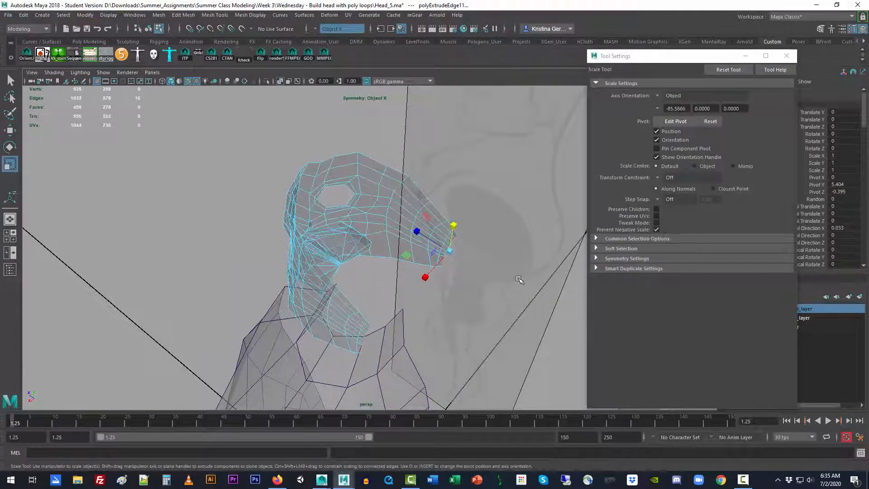
key("space")
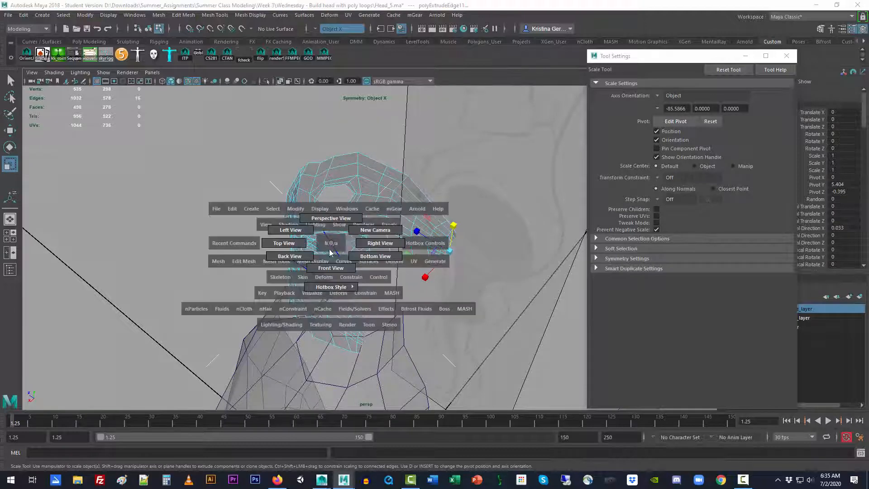
left_click_drag(331, 243, 345, 287)
key("space")
right_click_drag(408, 265, 68, 288, "alt")
right_click_drag(375, 284, 165, 281, "alt")
middle_click_drag(225, 286, 147, 287, "alt")
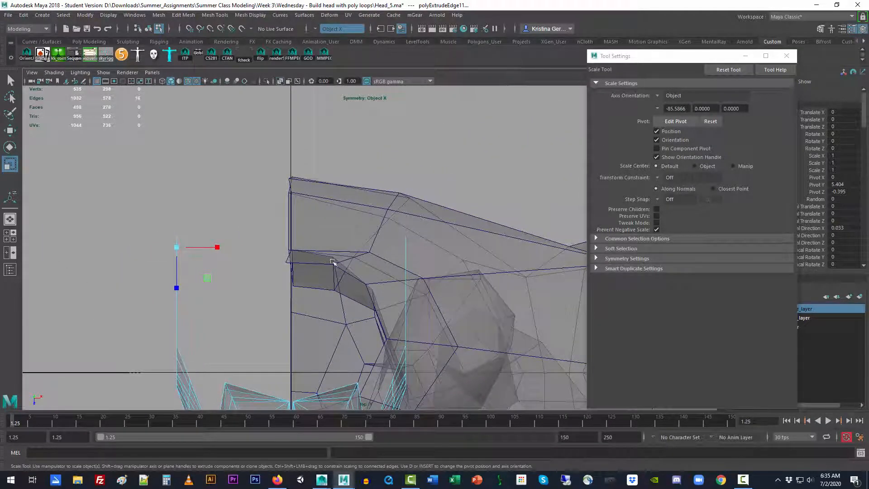
key("space")
left_click_drag(479, 220, 479, 197)
Turn off Object X symmetry for component selection
key("q")
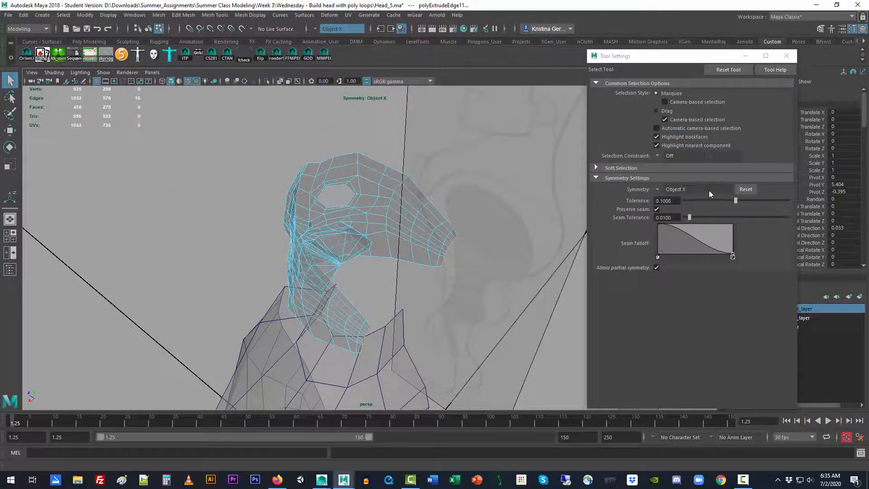
left_click(658, 189)
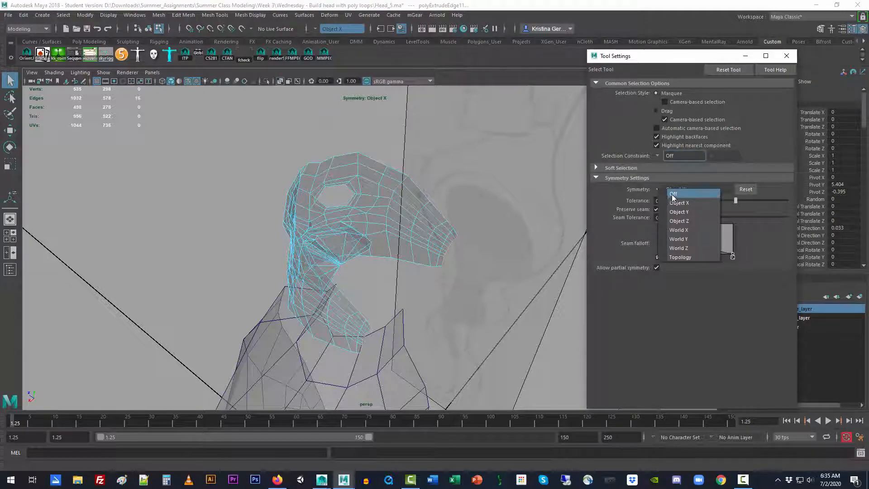
left_click(669, 198)
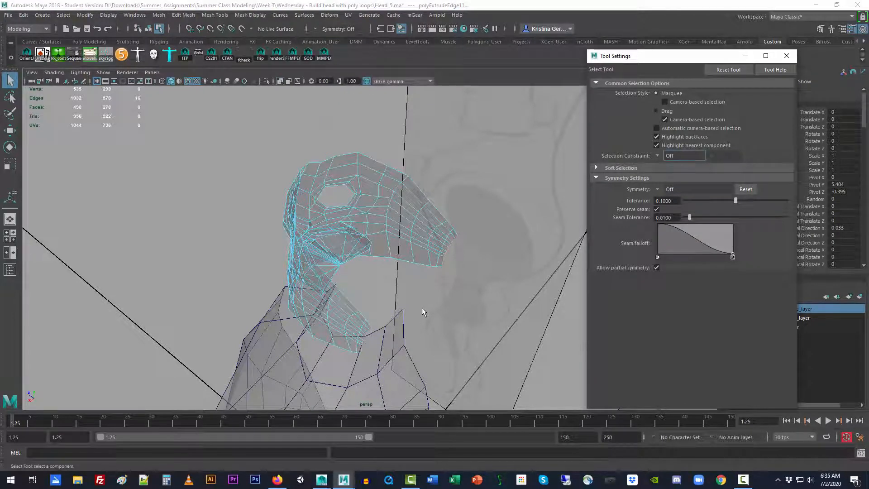
Select the rear border edges on both sides of the head and scale them inward across its width towards the centre line
left_click(457, 238)
key("f")
scroll(456, 254, "down", 5)
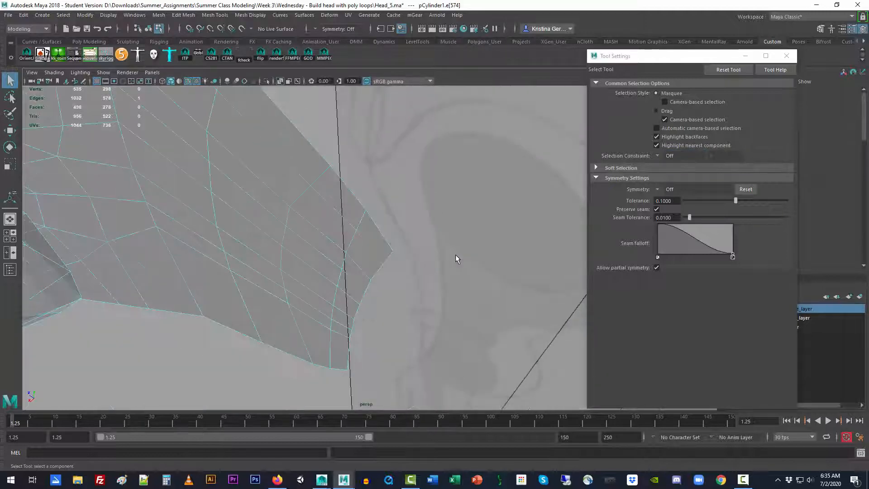
left_click_drag(419, 302, 300, 275, "alt")
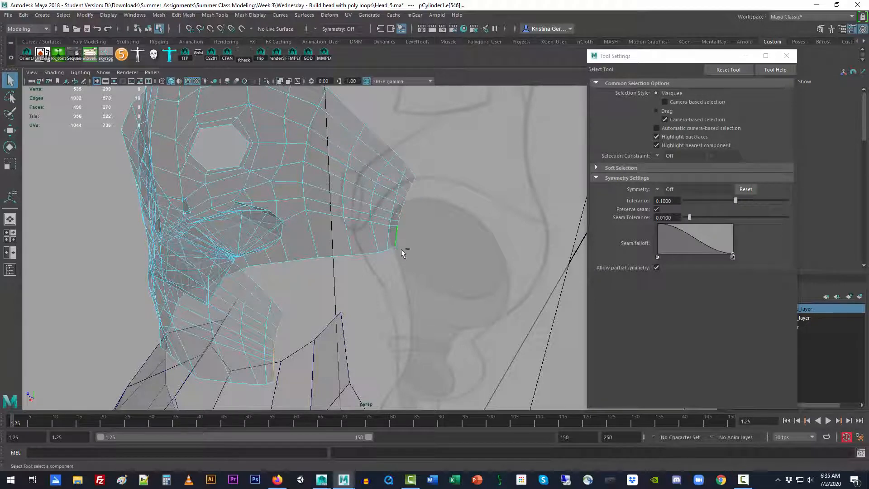
key("r")
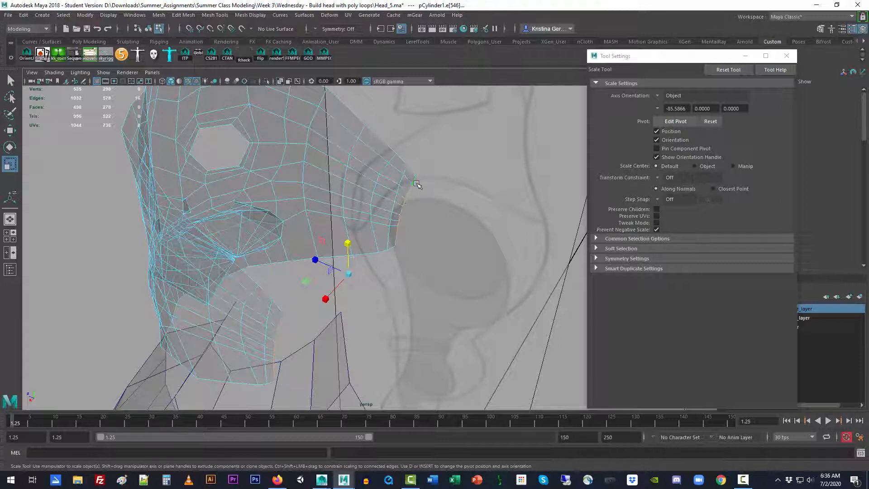
left_click_drag(328, 297, 370, 276, "shift")
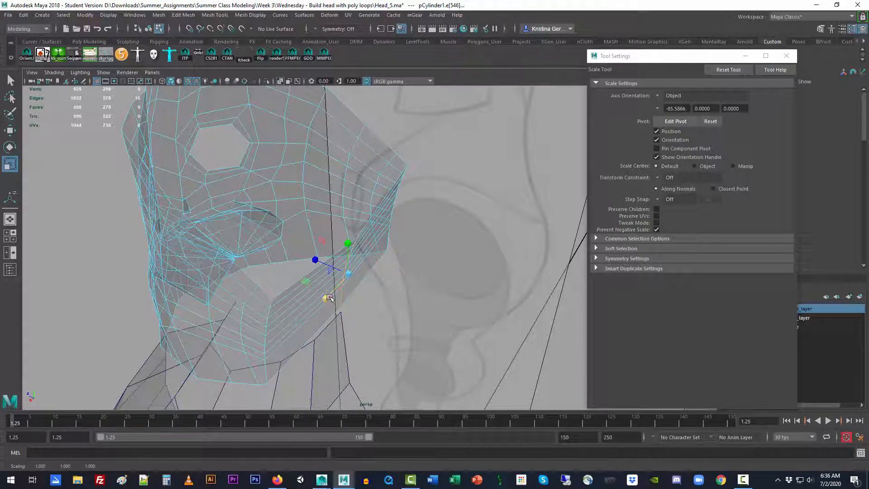
Undo the inward scaling of the rear border edges
left_click_drag(327, 298, 351, 282)
left_click_drag(425, 299, 407, 289, "alt")
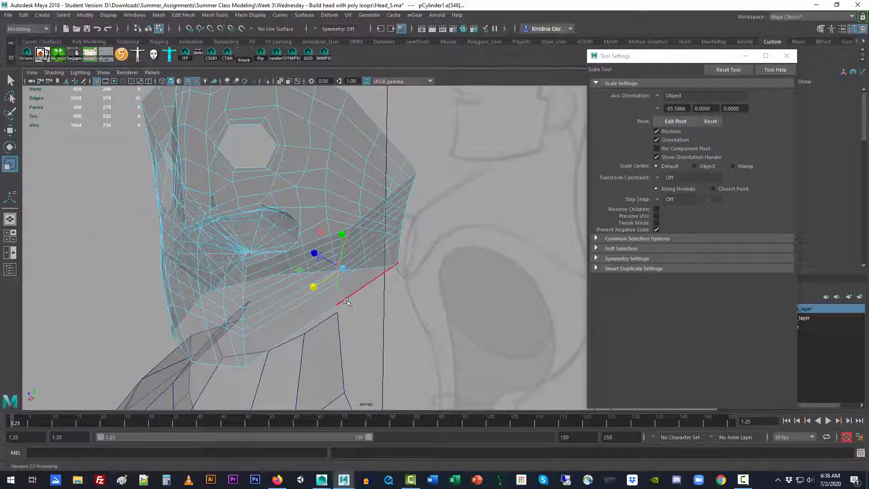
key("ctrl+z")
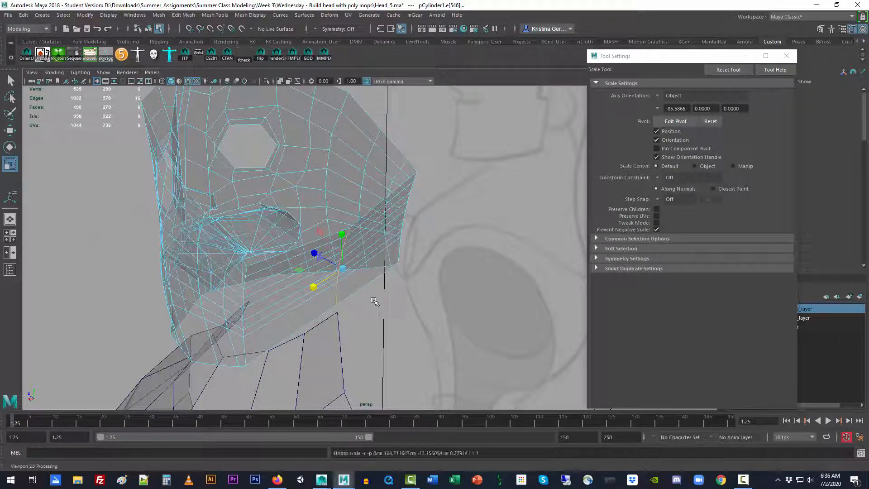
key("ctrl+z")
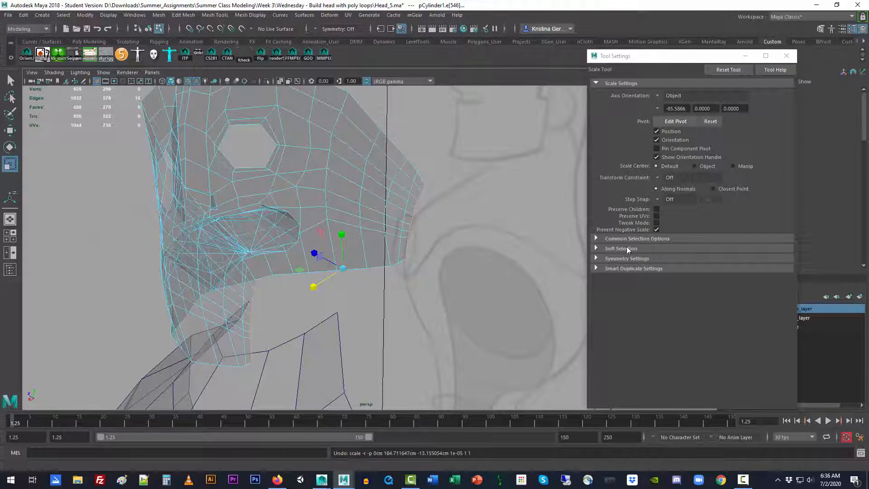
Enable Soft Select with a falloff radius of 22.54 and scale the rear border edges inward across the head's width
left_click(609, 249)
left_click(656, 259)
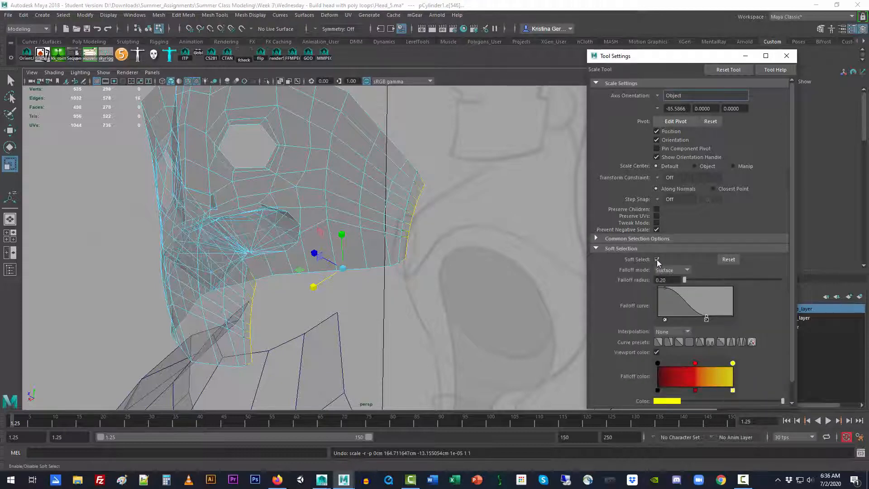
left_click_drag(684, 279, 695, 280)
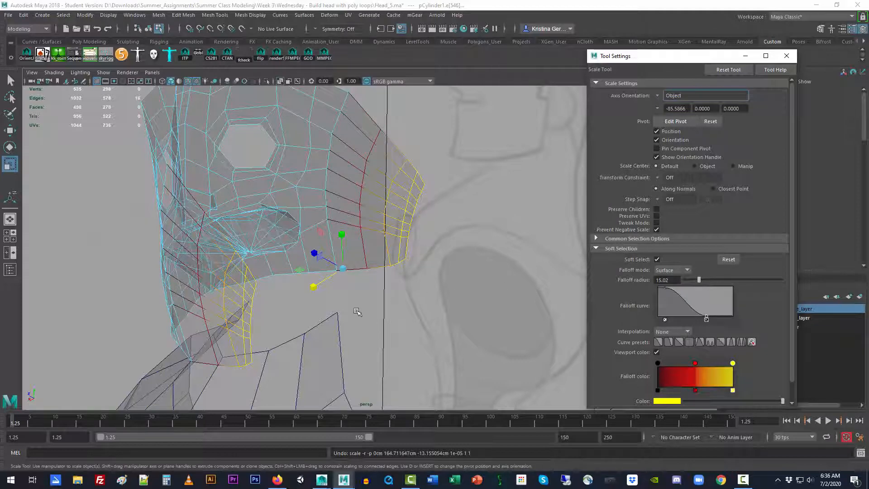
left_click_drag(357, 311, 396, 294, "alt")
middle_click_drag(395, 293, 398, 226, "alt")
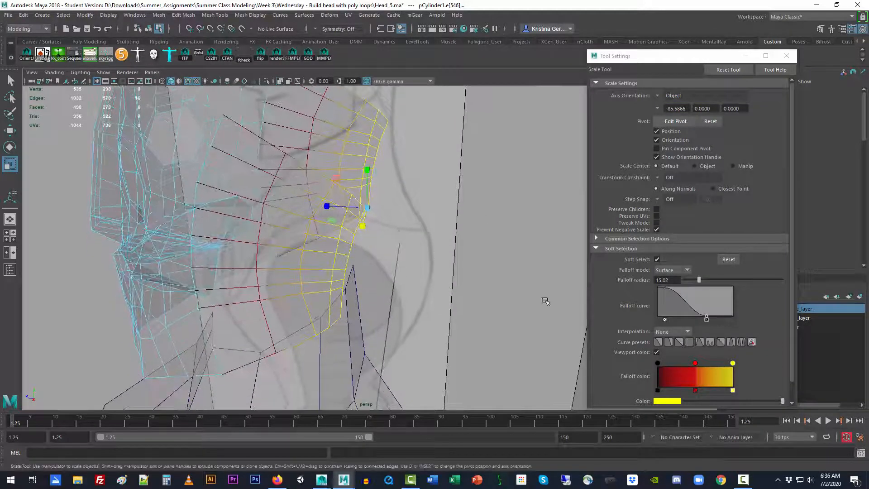
left_click_drag(699, 279, 706, 280)
left_click_drag(452, 301, 383, 315, "alt")
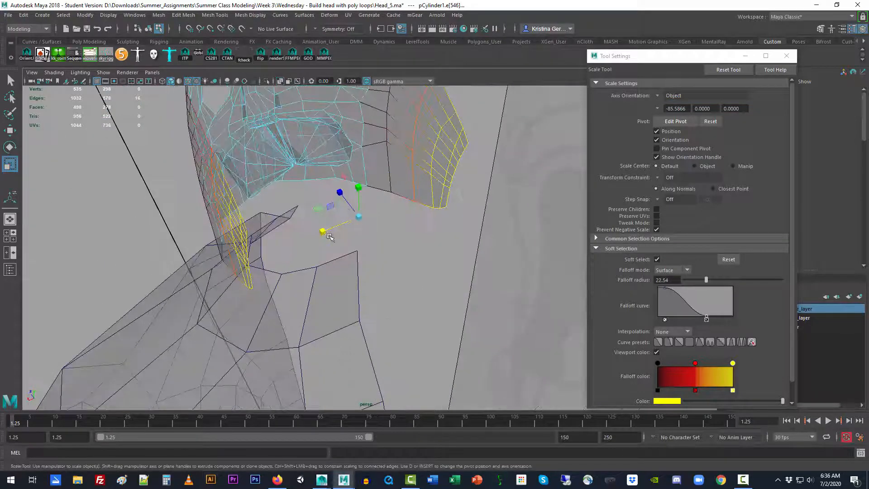
left_click_drag(322, 230, 297, 256)
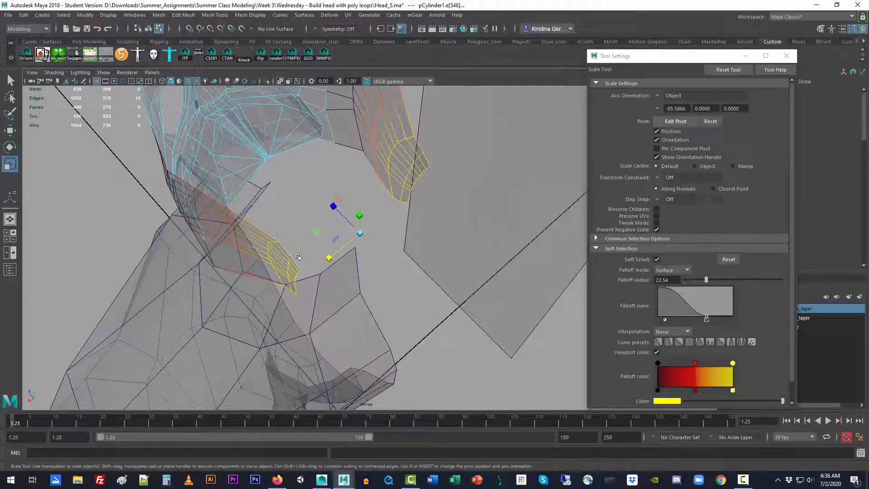
Set the soft-selection falloff interpolation to Smooth, then deselect the edges and turn Soft Select off
left_click(672, 271)
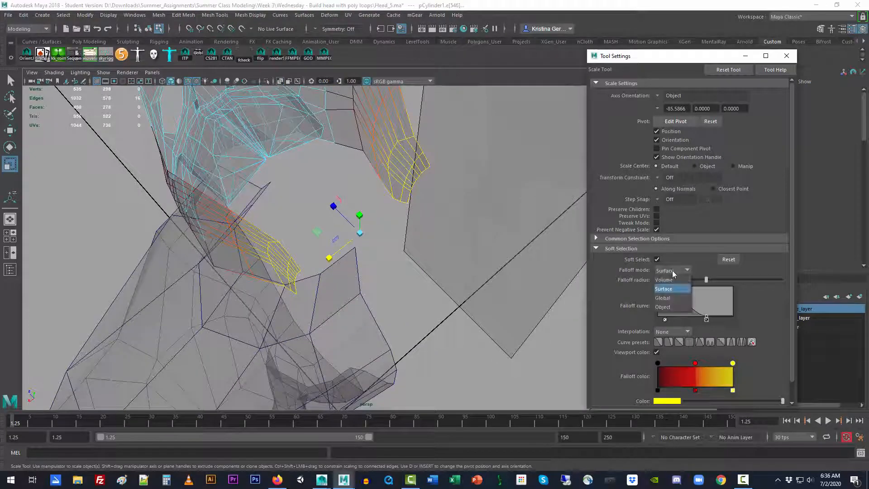
left_click(728, 329)
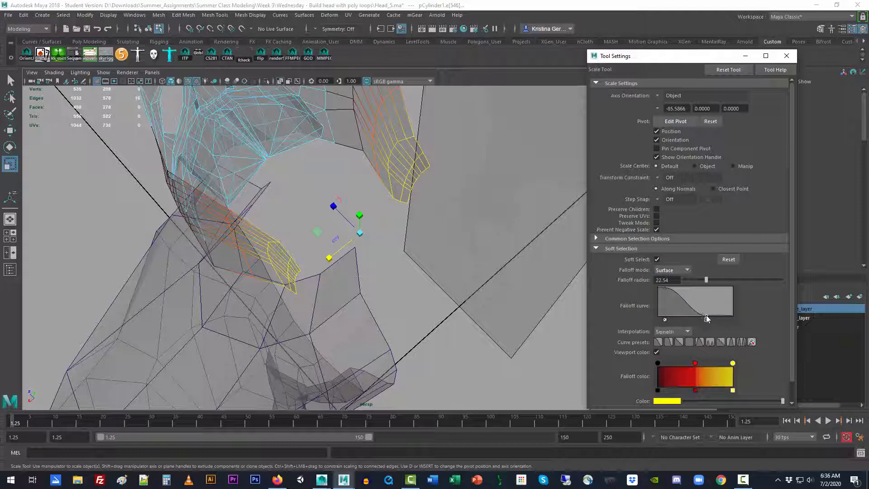
left_click_drag(706, 318, 707, 316)
left_click(335, 298)
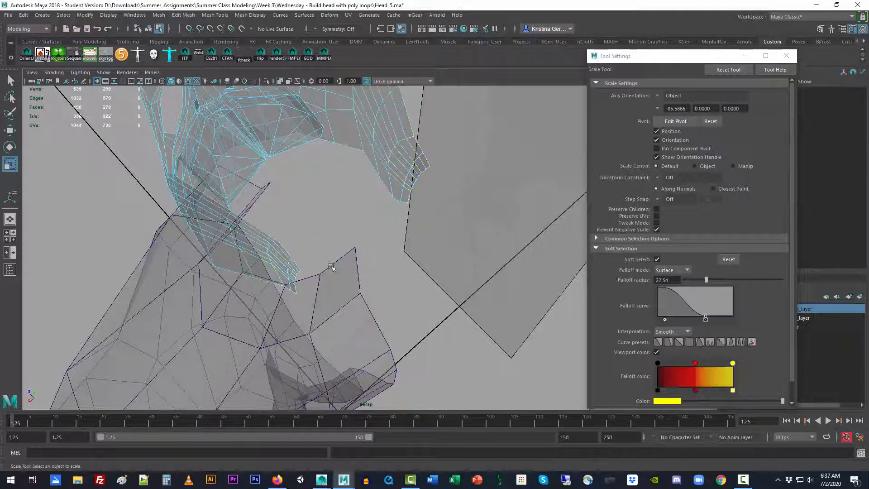
left_click(657, 259)
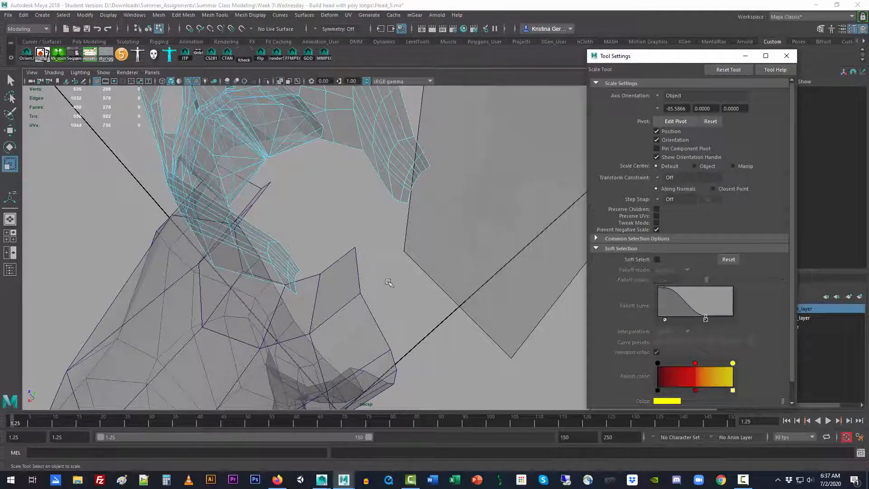
Select the rear border edges on both sides of the head and scale them inward towards the centre line without soft selection
left_click_drag(302, 268, 312, 237, "alt")
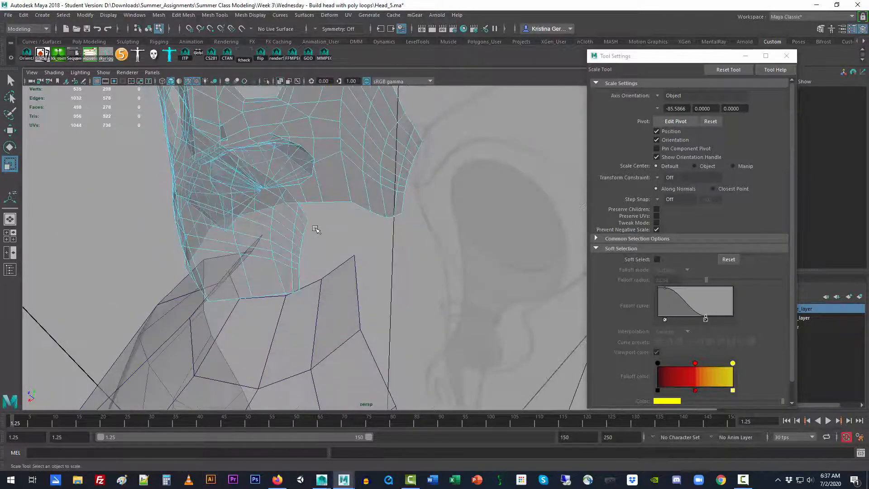
left_click(307, 222)
left_click(300, 279, "shift")
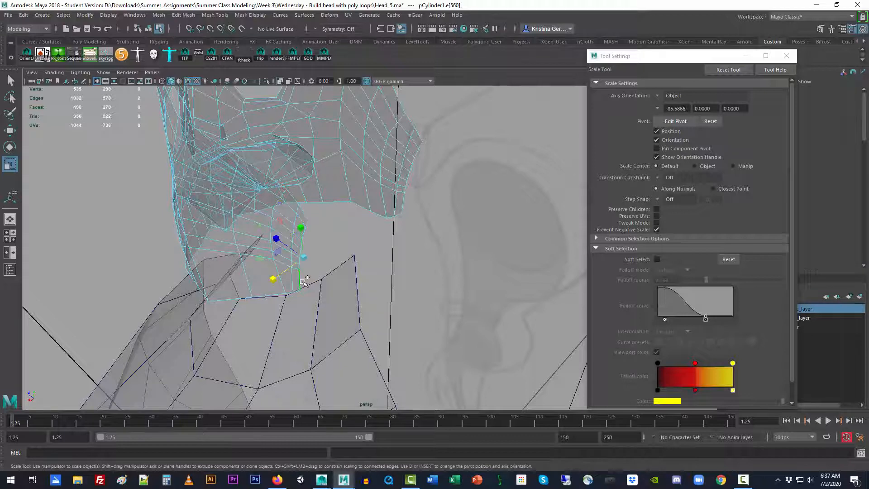
left_click(315, 229)
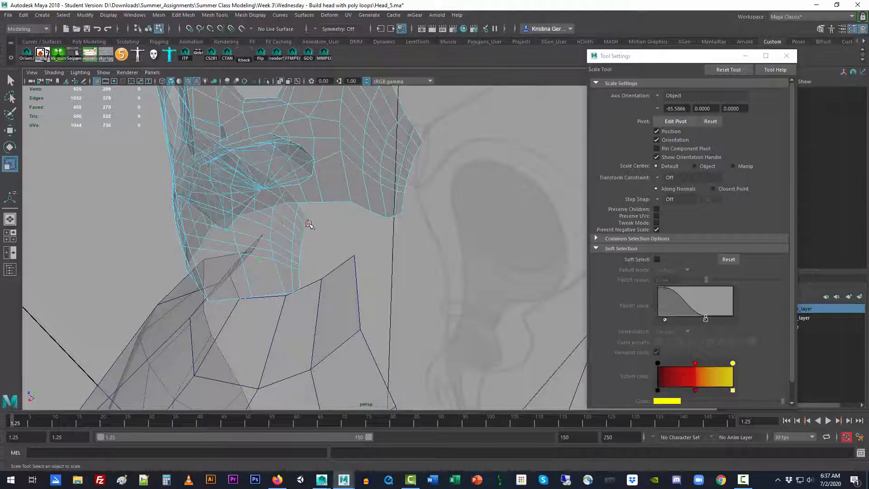
left_click(307, 222)
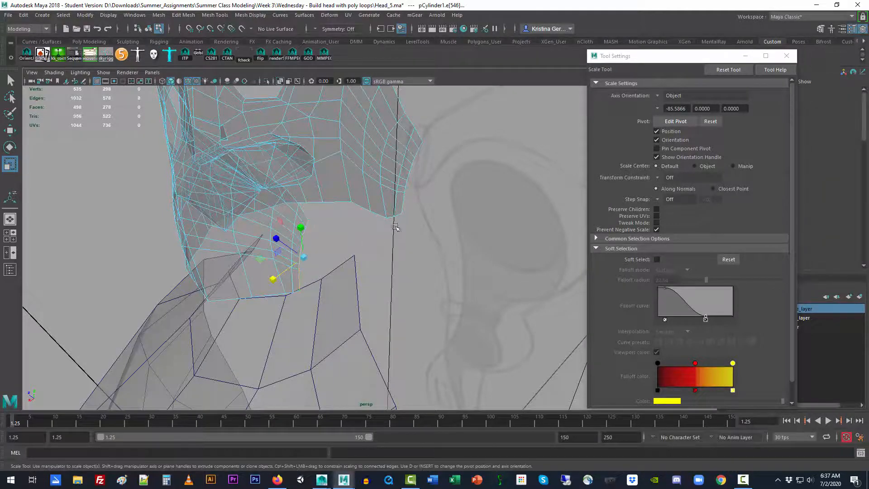
left_click(402, 206, "shift")
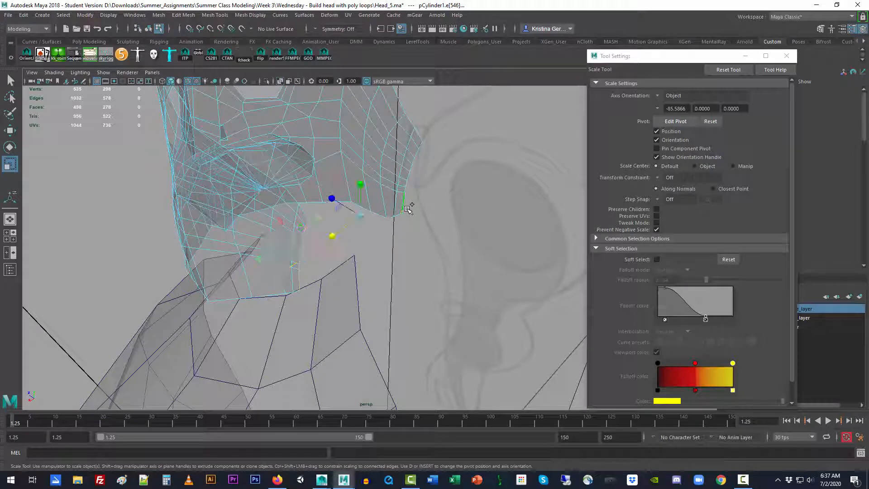
double_click(424, 148, "shift")
left_click_drag(333, 235, 372, 217)
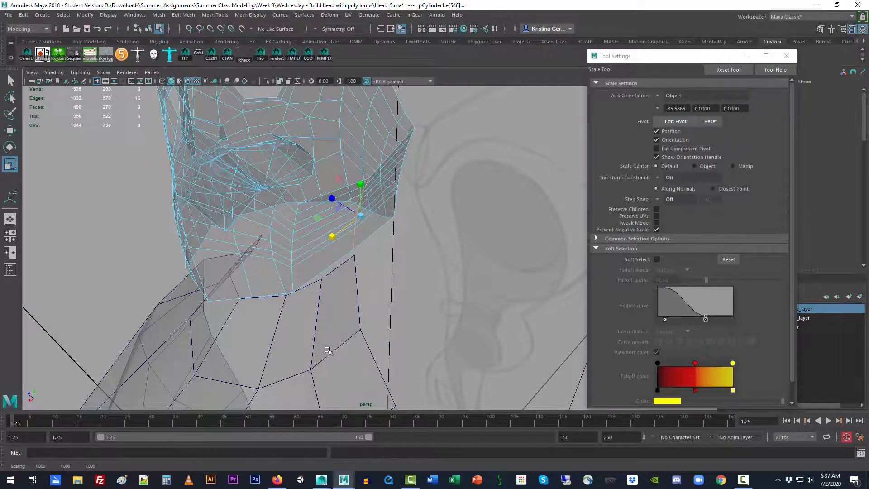
Select the edge loop just in front of the rear border on both sides and scale it slightly inward across the head's width
left_click_drag(333, 350, 353, 343, "alt")
left_click(319, 287)
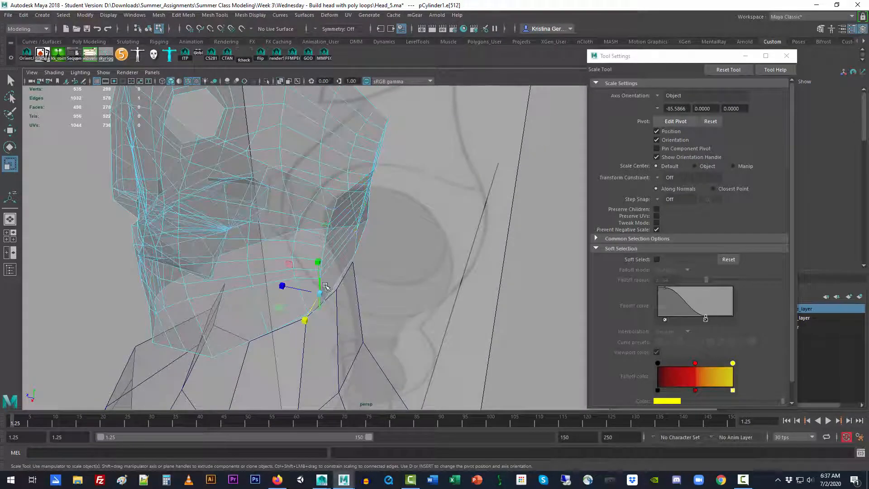
double_click(335, 204, "shift")
left_click_drag(415, 300, 356, 298, "alt")
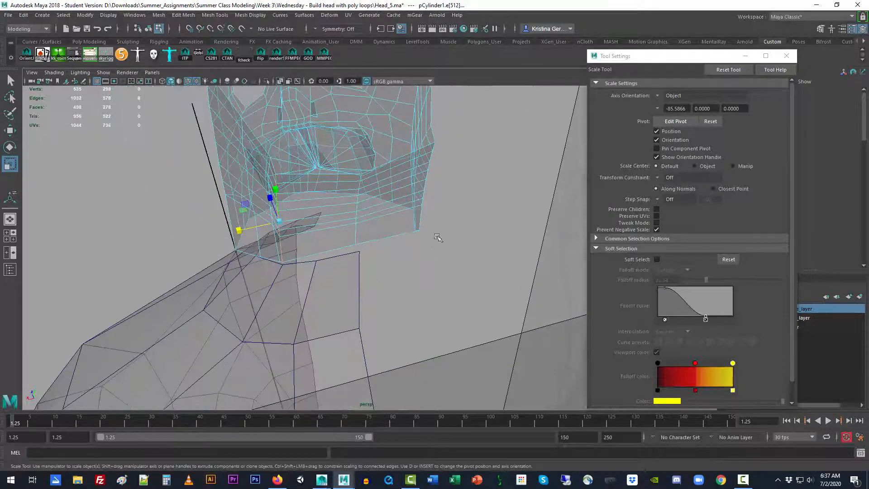
double_click(429, 213)
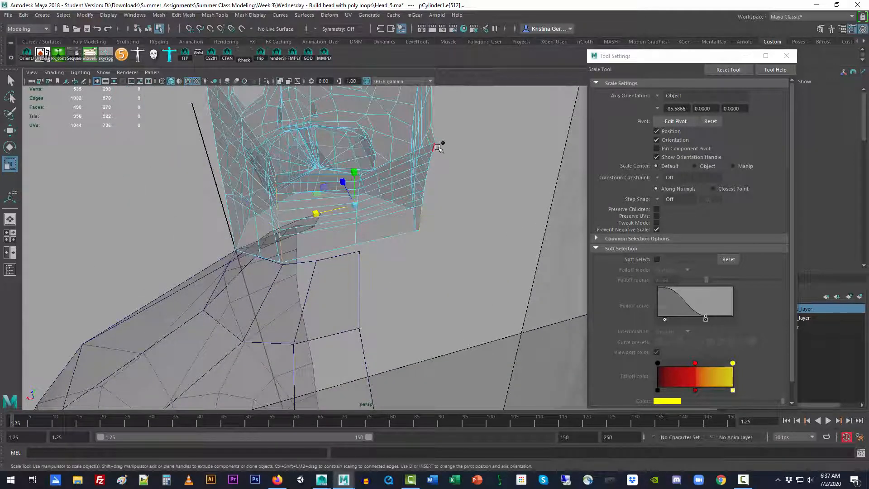
left_click_drag(316, 213, 344, 215)
Select the matching edge loops one row further forward on both sides of the head
left_click_drag(348, 344, 403, 277, "alt")
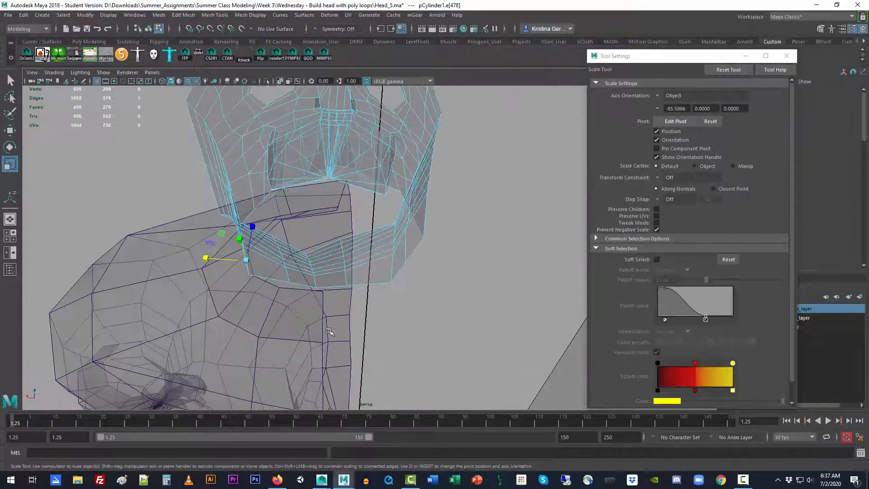
left_click_drag(344, 277, 372, 324, "alt")
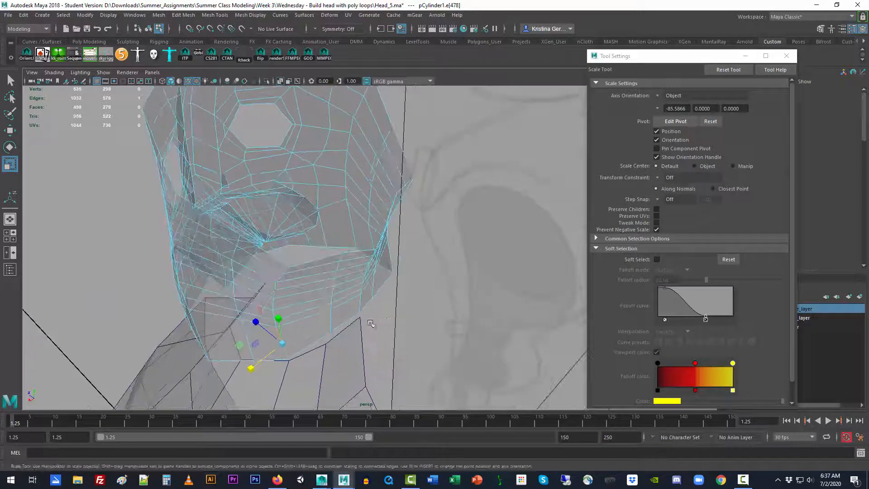
double_click(288, 270, "shift")
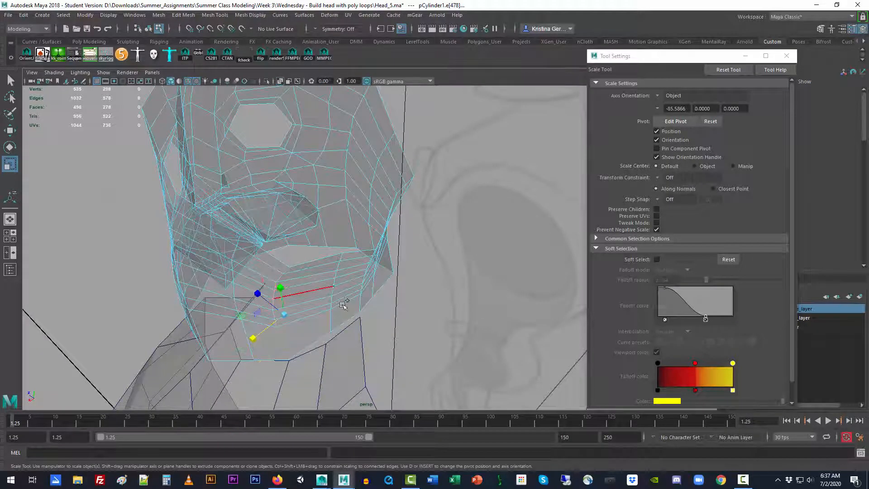
scroll(396, 348, "down", 5)
left_click_drag(381, 354, 359, 290, "alt")
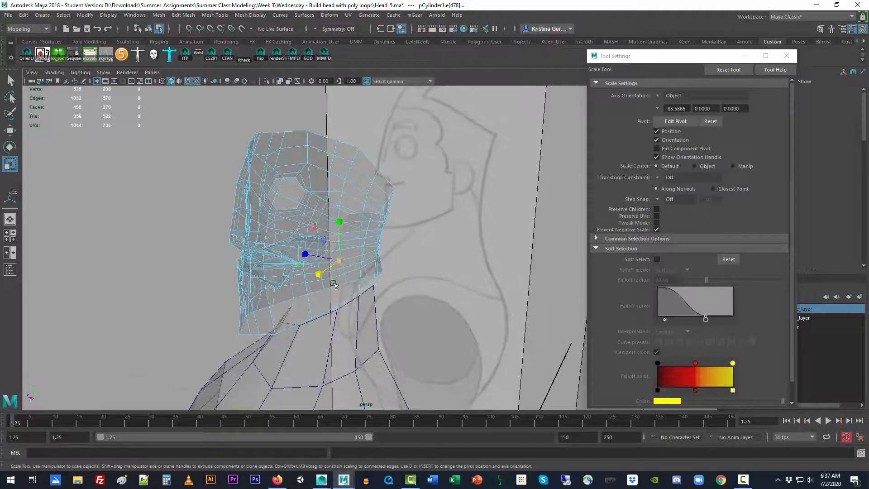
left_click_drag(429, 305, 418, 333, "alt")
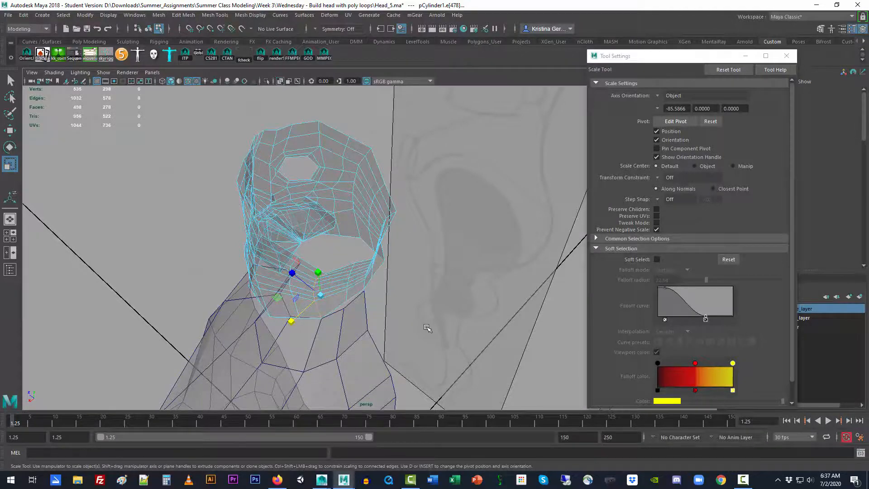
left_click_drag(415, 327, 379, 322, "alt")
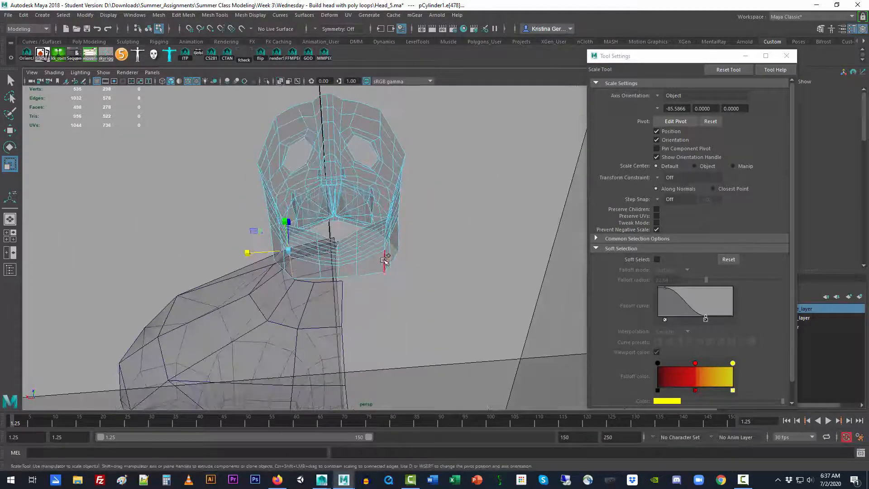
double_click(385, 261, "shift")
left_click_drag(323, 350, 398, 346, "alt")
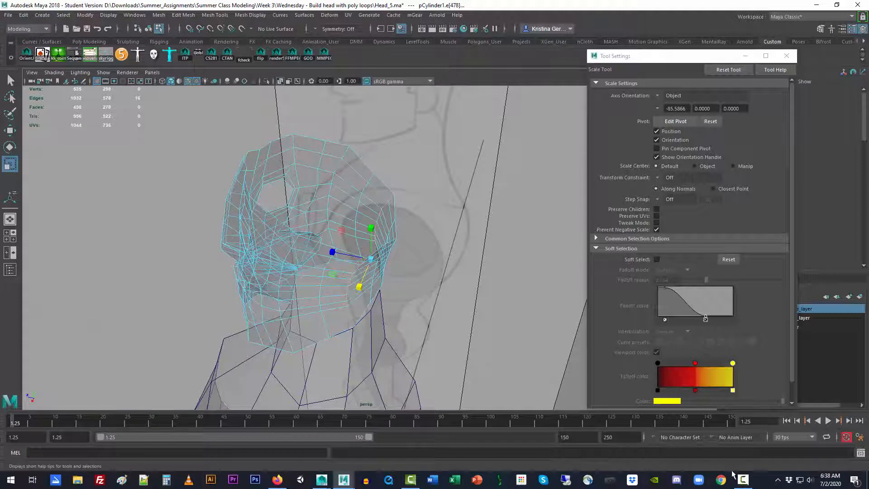
left_click(743, 480)
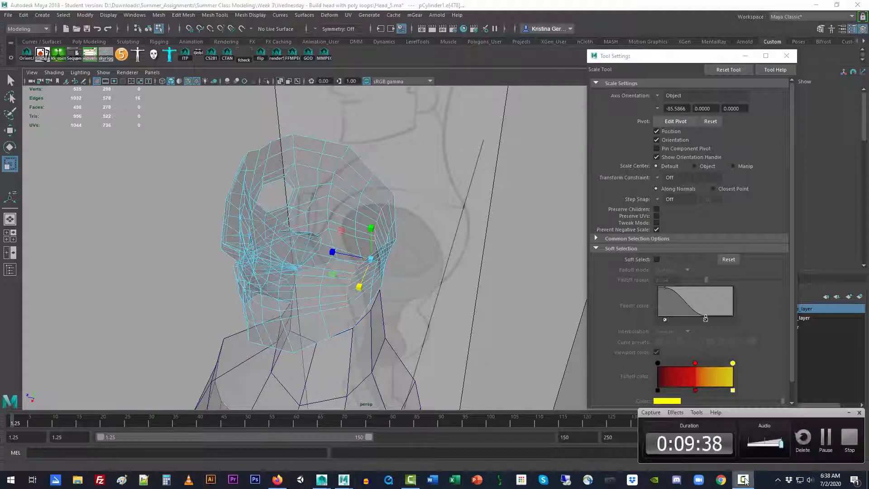
left_click(826, 438)
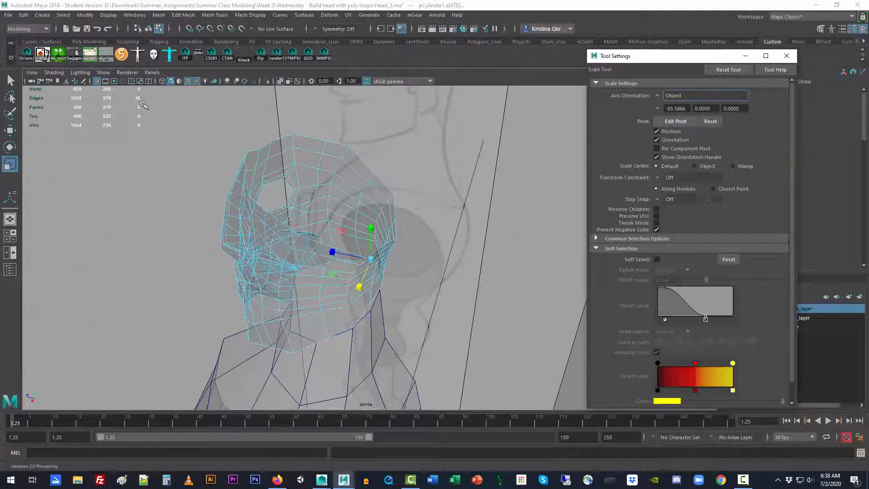
Open the Outliner and store the selected head edge loops as a quick select set named edge_head_2
left_click(24, 15)
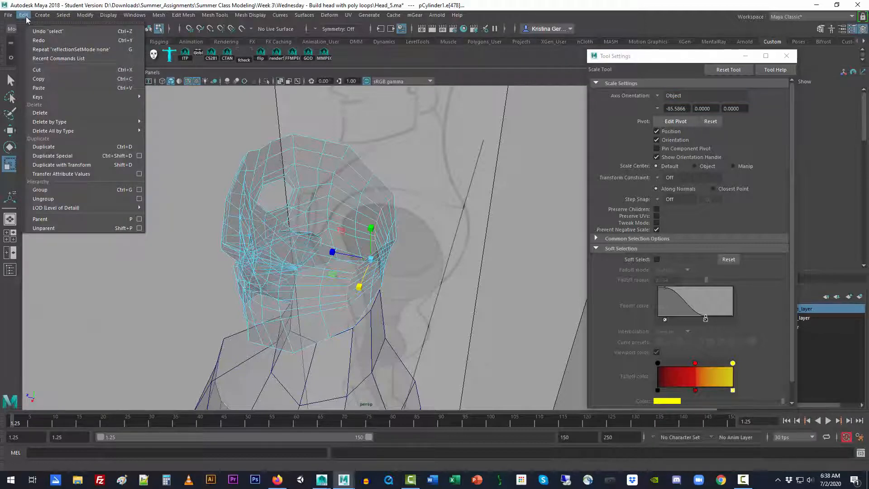
mouse_move(41, 17)
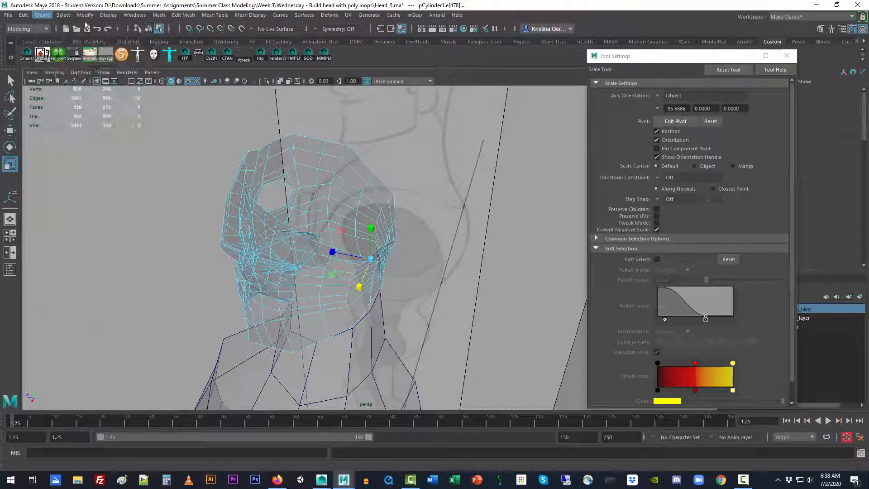
mouse_move(132, 19)
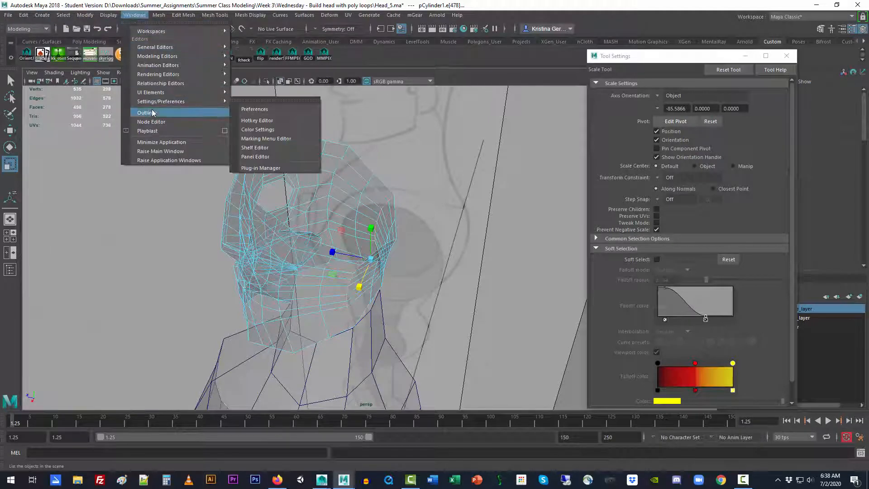
left_click(147, 113)
left_click(42, 16)
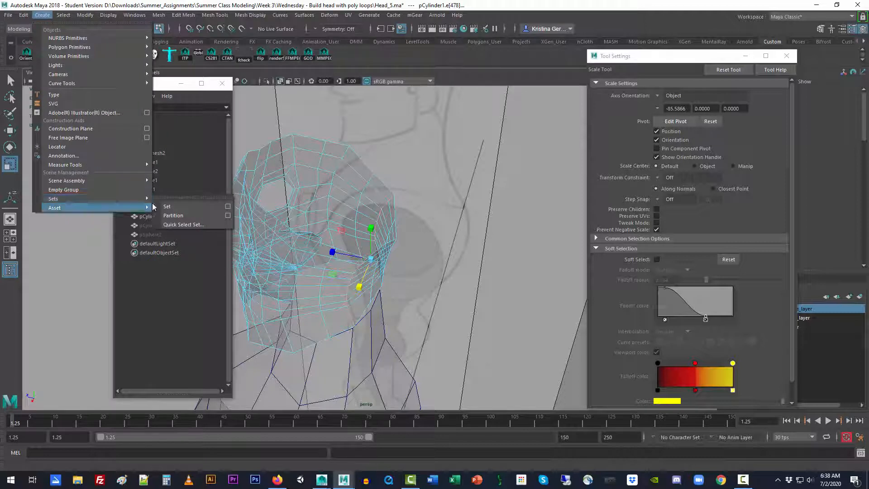
left_click(184, 225)
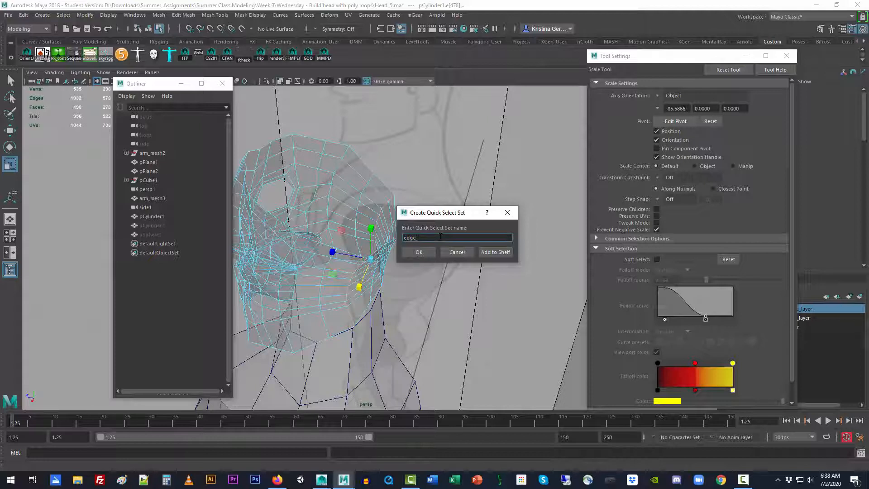
type("edge_head_2")
key("Return")
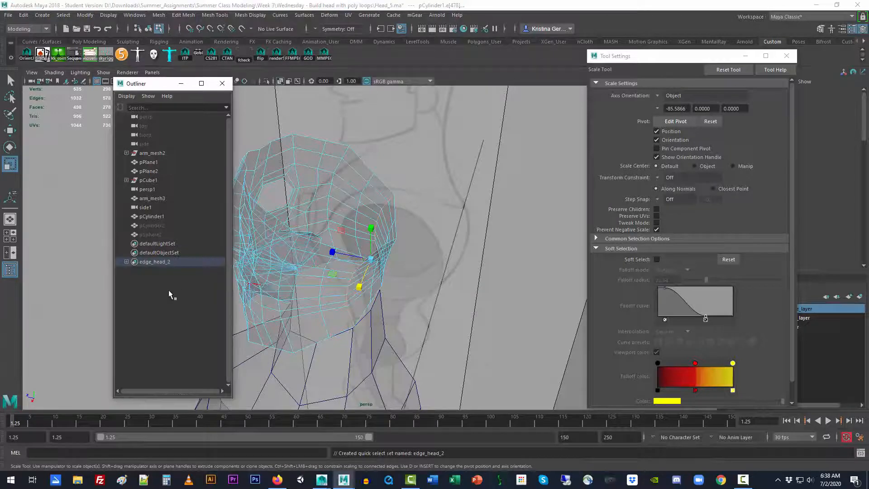
Clear the selection, reselect the members of the edge_head_2 set, and close the Outliner
left_click(164, 272)
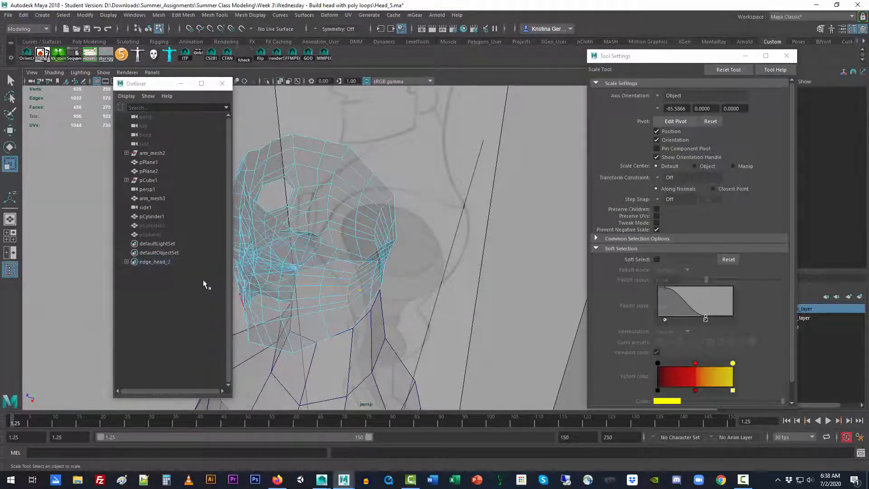
left_click(169, 262)
right_click(169, 262)
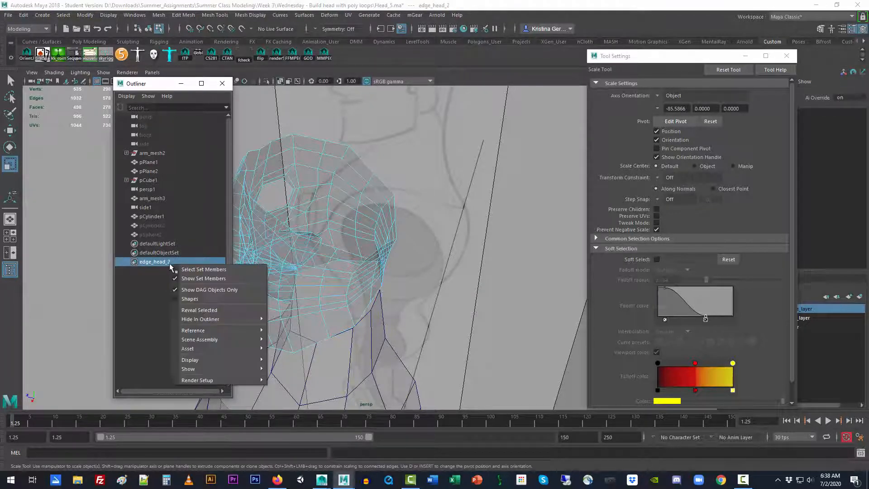
left_click(198, 270)
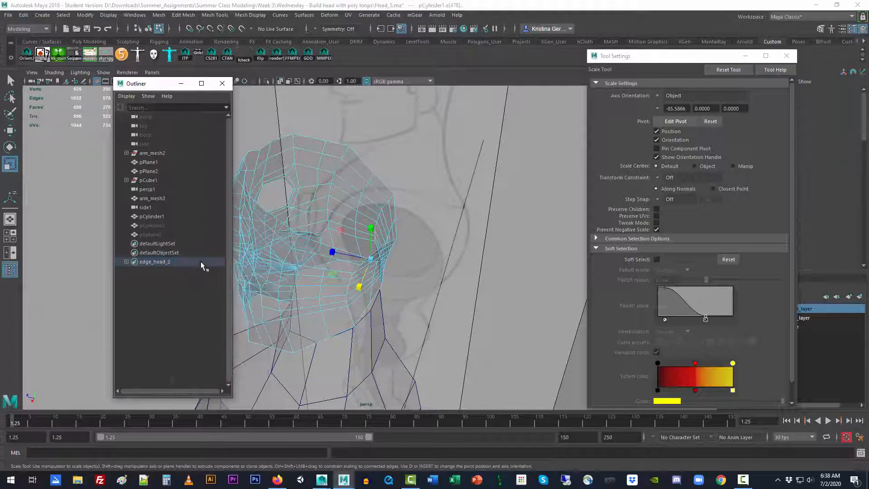
left_click(222, 83)
Scale the reselected edge loops slightly inward across the head's width
left_click_drag(413, 354, 340, 370, "alt")
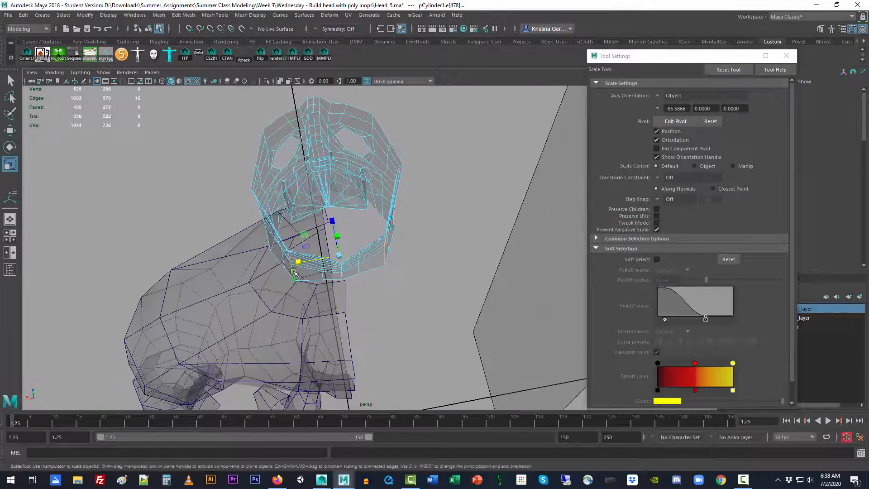
left_click_drag(297, 263, 302, 261)
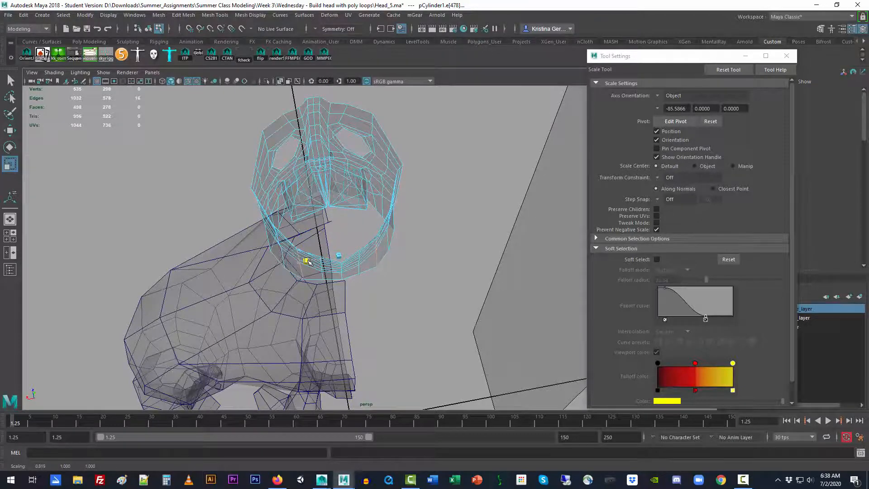
left_click_drag(278, 288, 375, 317, "alt")
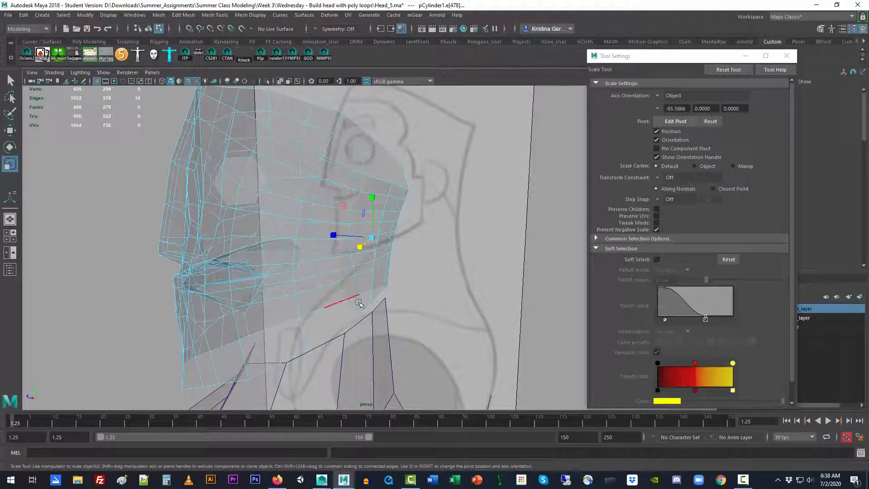
Select the column of overlapping vertices on the centre line at the back of the head and merge them
left_click_drag(452, 256, 334, 280, "alt")
left_click(337, 292)
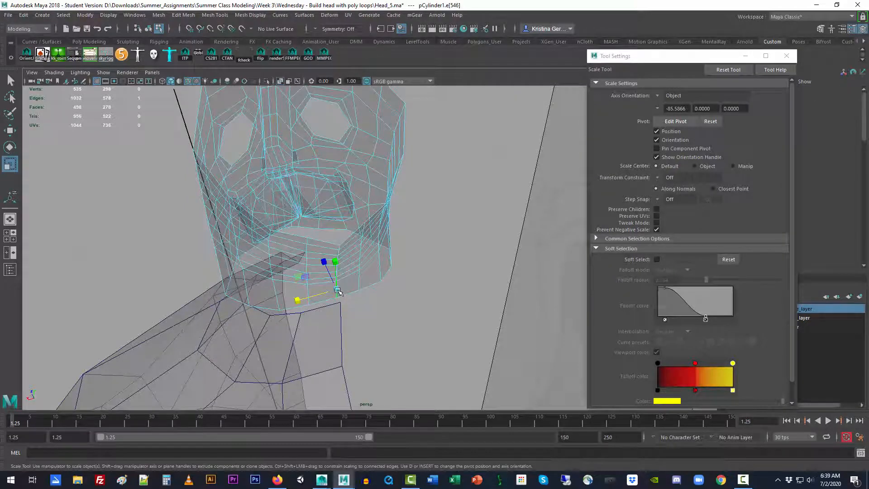
right_click_drag(337, 209, 333, 281)
right_click_drag(309, 214, 309, 213)
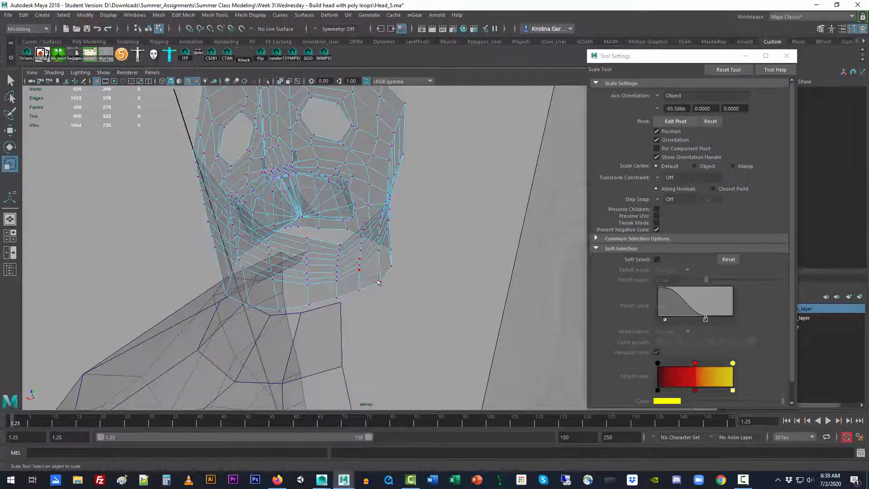
left_click_drag(309, 213, 321, 236, "alt")
left_click_drag(337, 313, 337, 313)
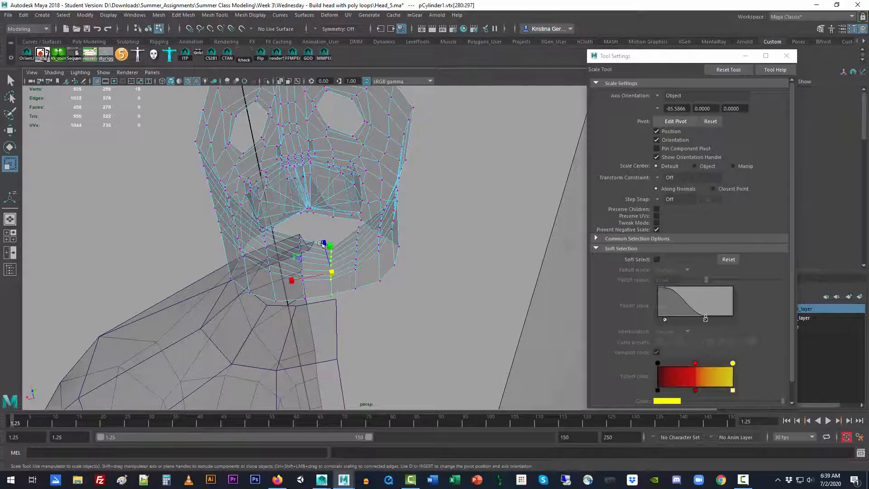
left_click(184, 15)
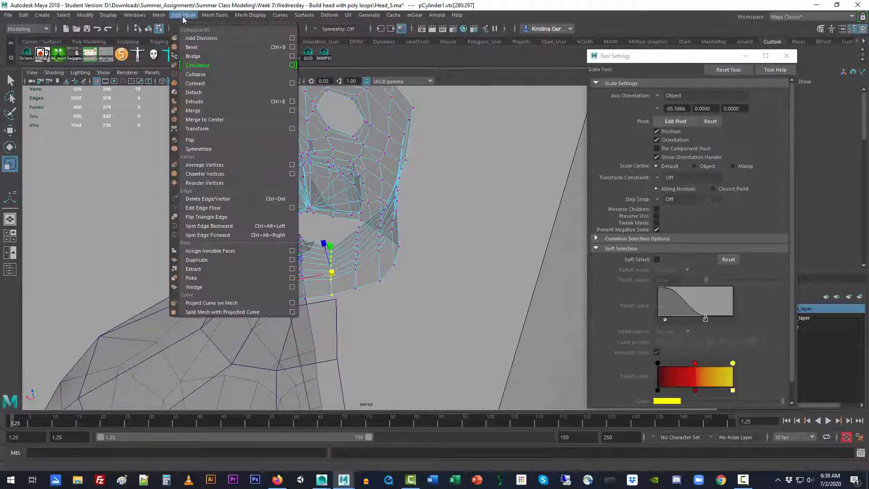
left_click(193, 110)
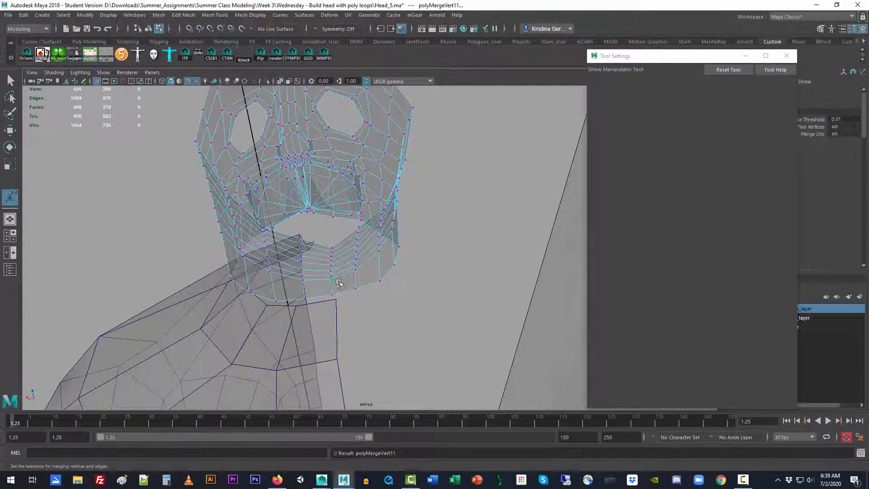
Select the merged centre-line vertices at the back of the head and move them slightly forward towards the face
right_click_drag(339, 210, 338, 184)
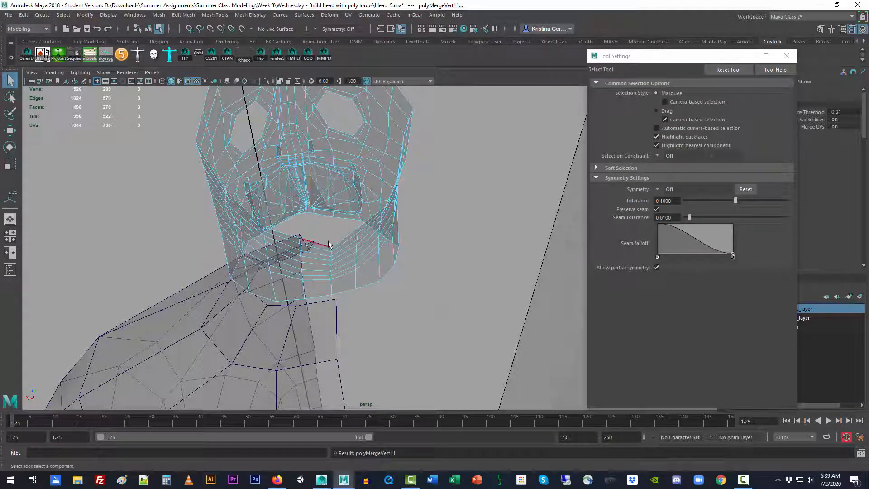
right_click_drag(328, 244, 283, 223)
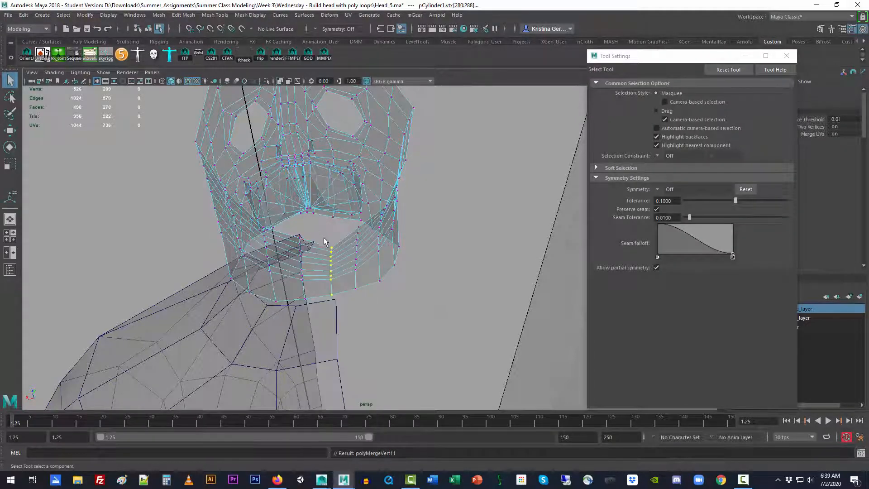
left_click_drag(357, 326, 345, 341, "alt")
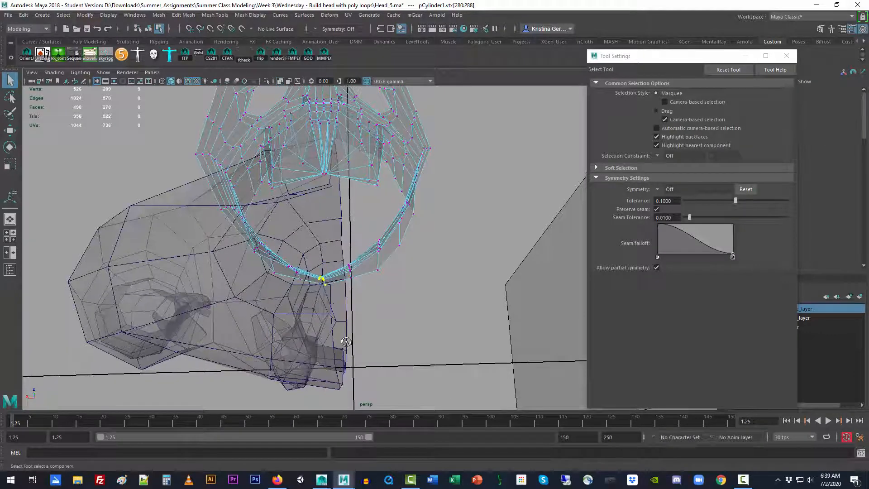
key("w")
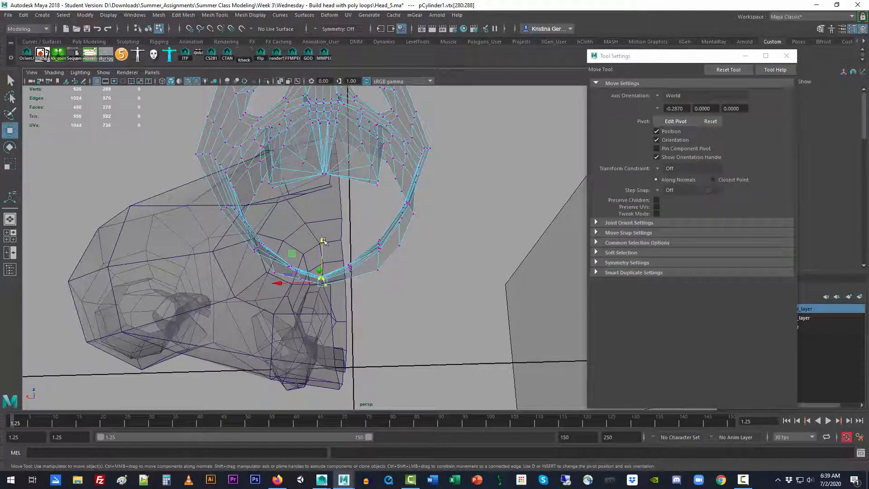
left_click_drag(323, 240, 321, 237)
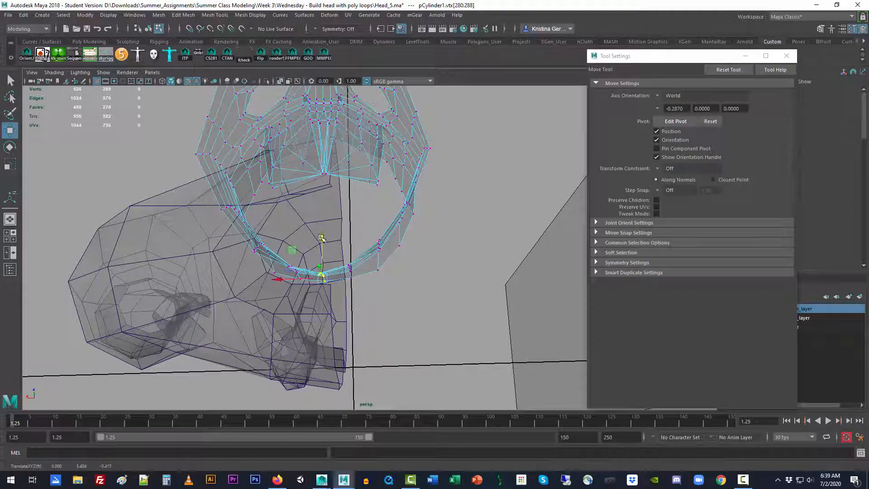
In the side view, select the edge loop around the top border of the head and raise it towards the reference outline
left_click_drag(375, 299, 341, 316, "alt")
key("space")
left_click_drag(428, 334, 458, 334)
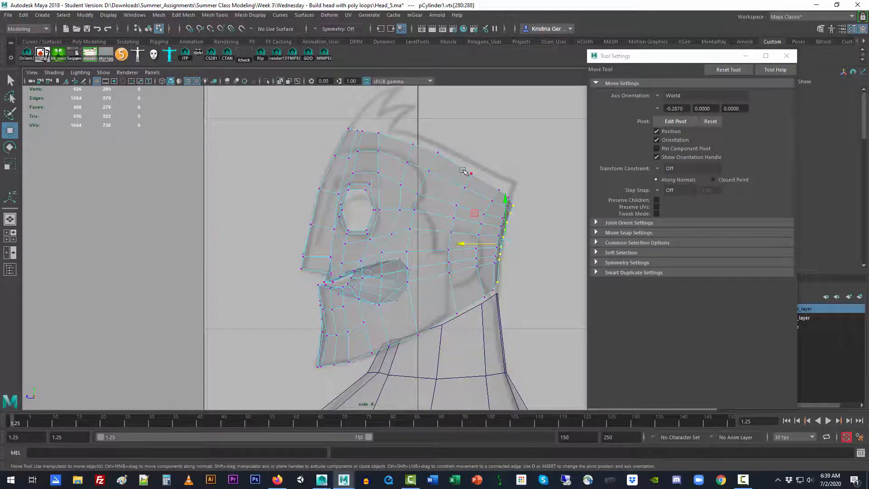
left_click(462, 170)
left_click(454, 152)
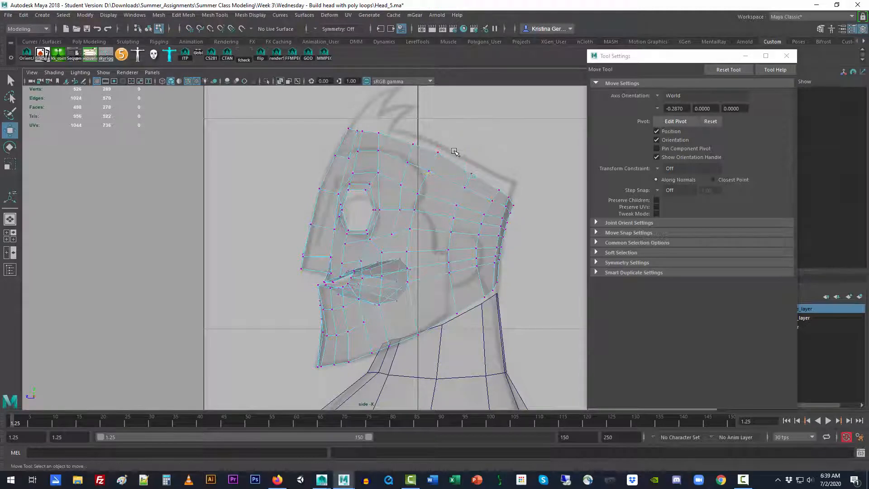
right_click_drag(455, 161, 450, 136)
double_click(452, 162)
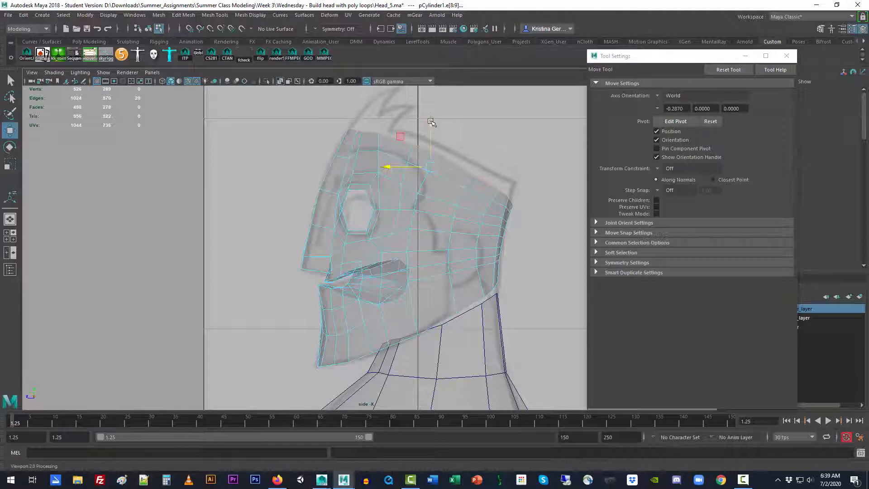
left_click_drag(432, 121, 434, 113)
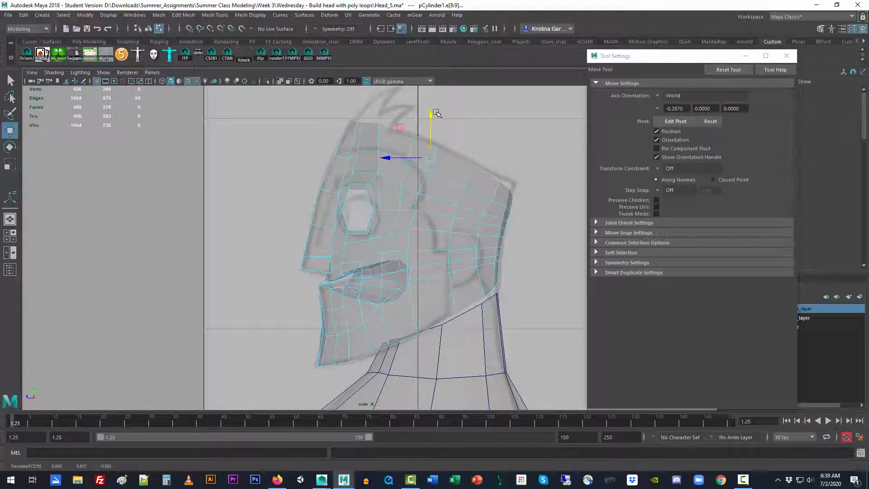
Scale the top border loop down slightly in height and raise it to follow the slope of the reference crown
key("e")
key("r")
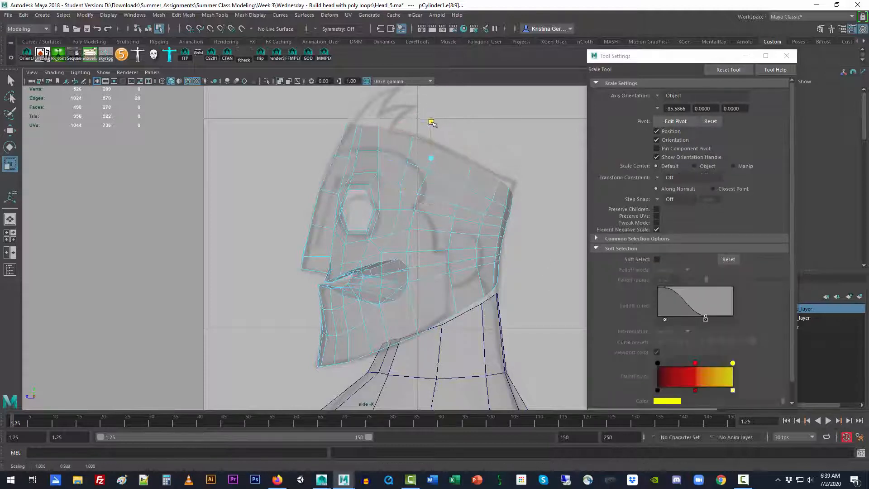
key("w")
left_click_drag(432, 121, 431, 117)
left_click(513, 281)
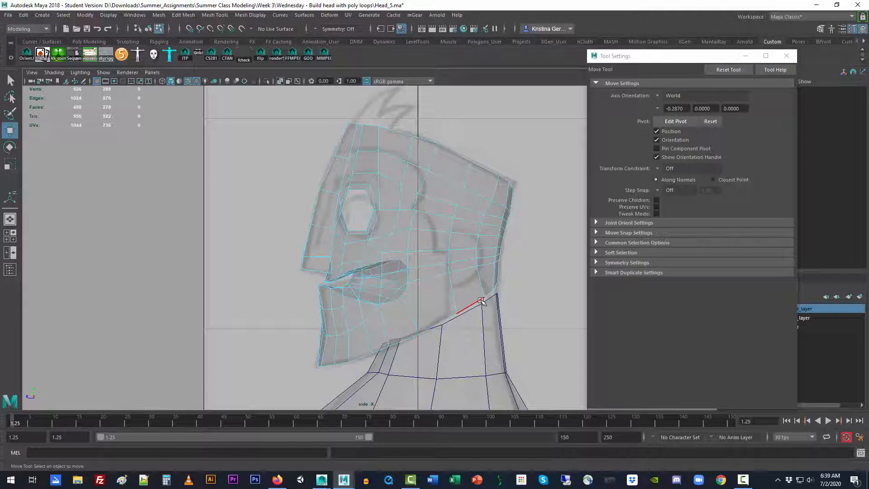
Move the rear top corner vertex of the head up and back onto the corner of the reference outline
left_click(513, 188)
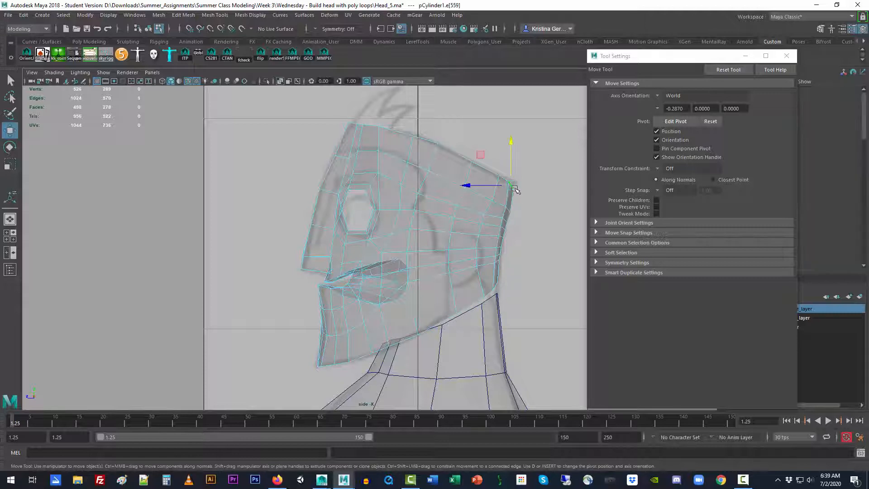
right_click_drag(513, 188, 515, 144)
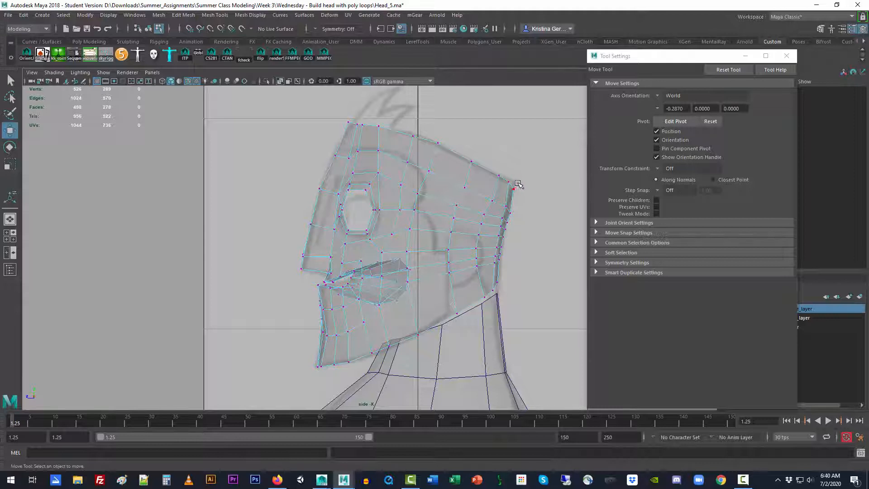
left_click(512, 192)
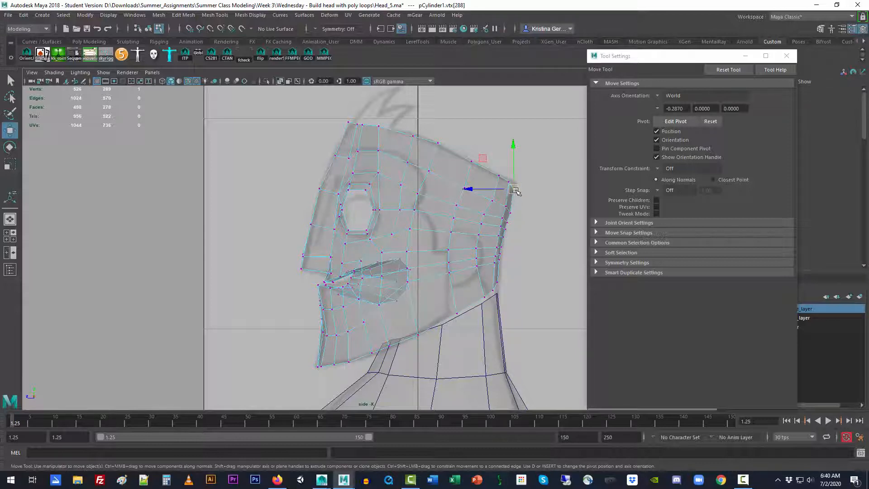
left_click_drag(515, 190, 518, 185)
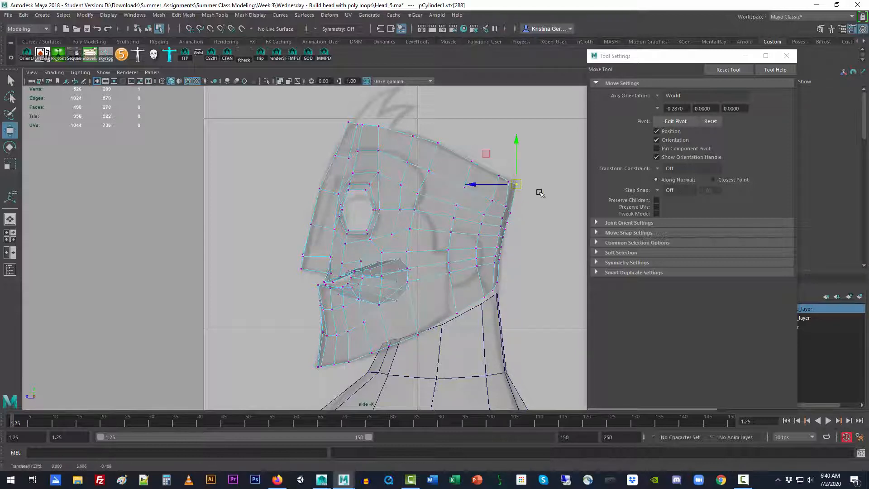
left_click(525, 222)
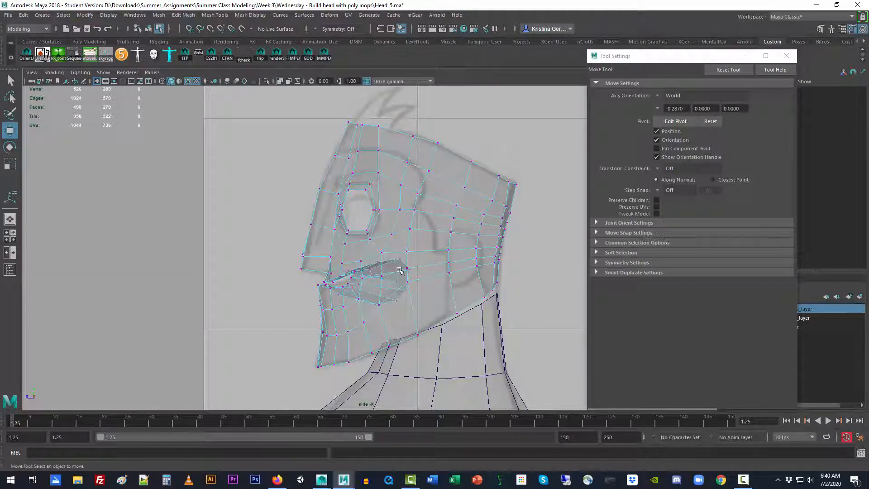
Show the head from the front in the perspective view and turn off X-Ray shading
key("space")
left_click_drag(398, 270, 403, 254)
left_click_drag(339, 273, 421, 274, "alt")
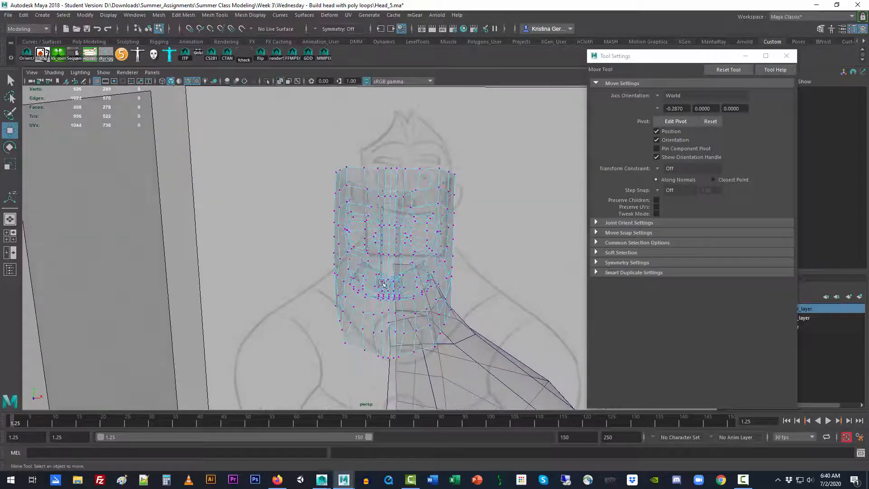
right_click_drag(303, 296, 421, 255, "alt")
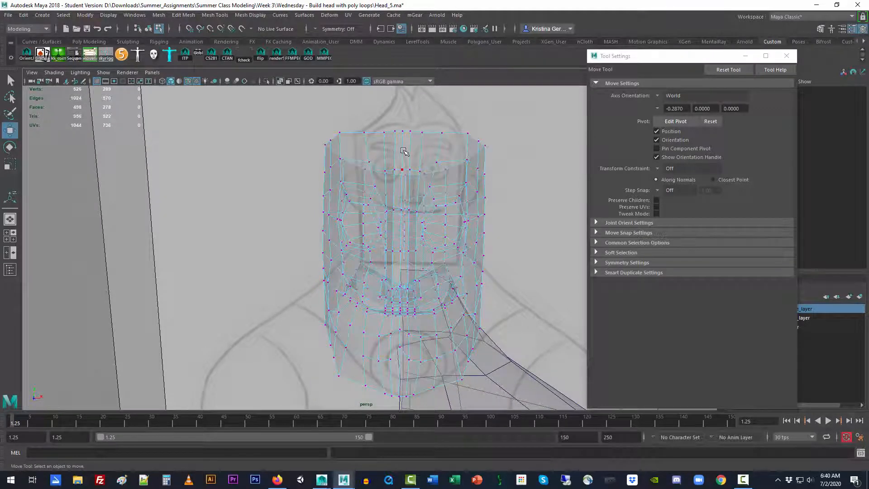
left_click(54, 72)
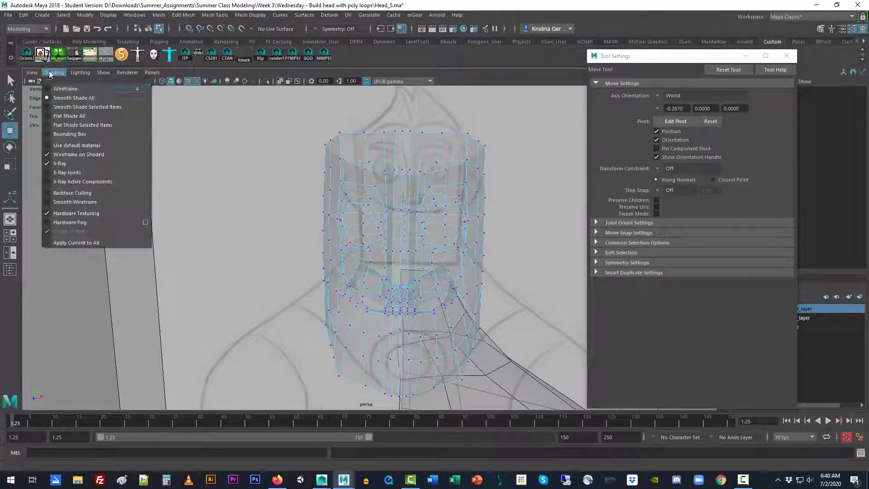
left_click(63, 162)
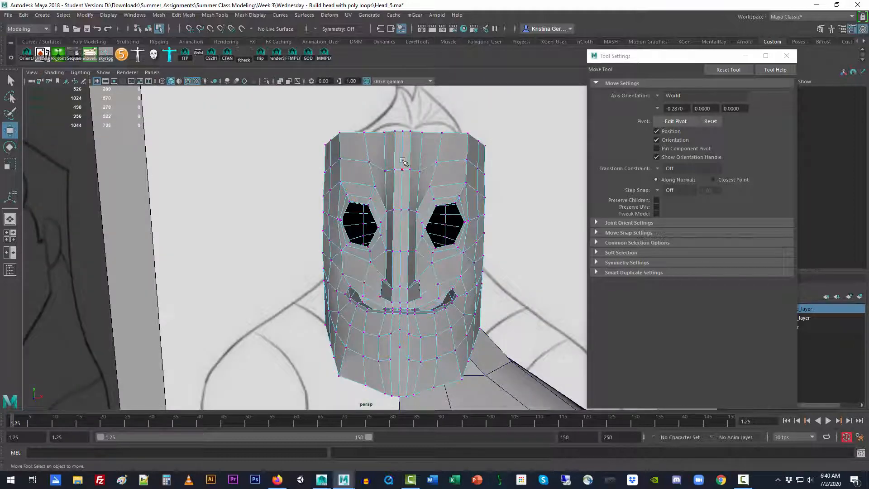
Select the long vertical edge along the middle of the nose bridge and move it sideways to the ridge of the nose
right_click_drag(402, 161, 400, 135)
left_click(403, 147)
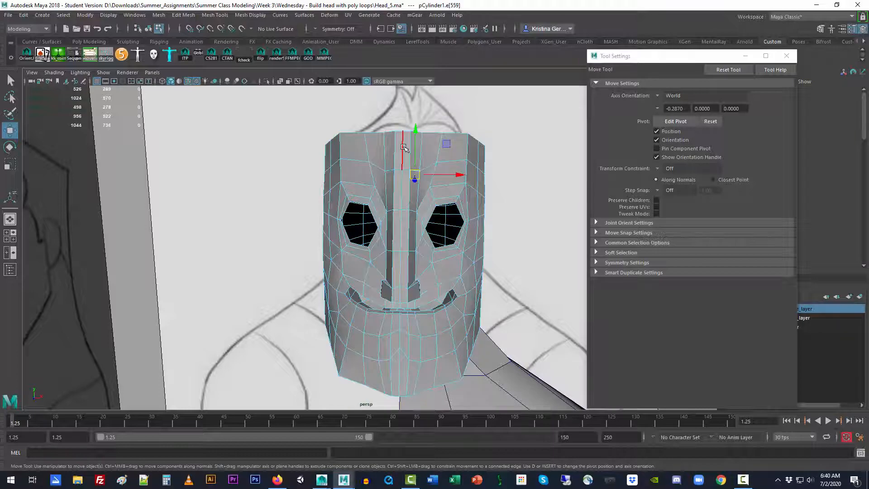
left_click(400, 224)
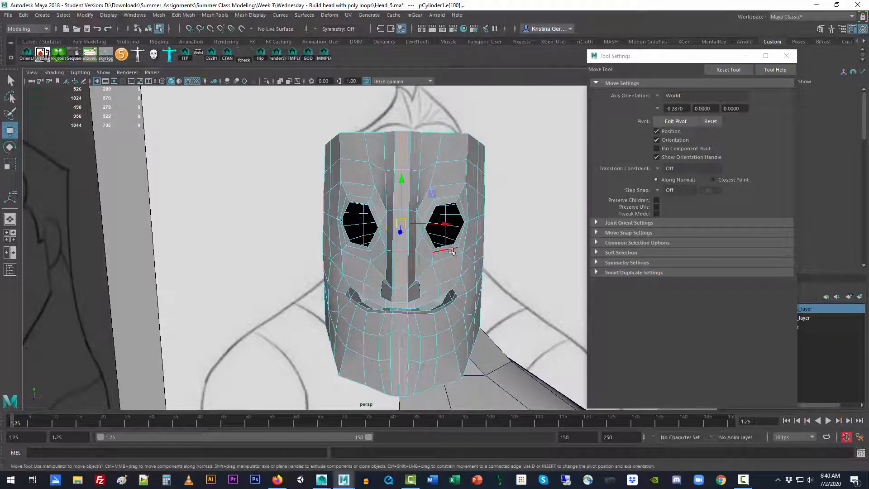
left_click_drag(452, 252, 418, 286, "alt")
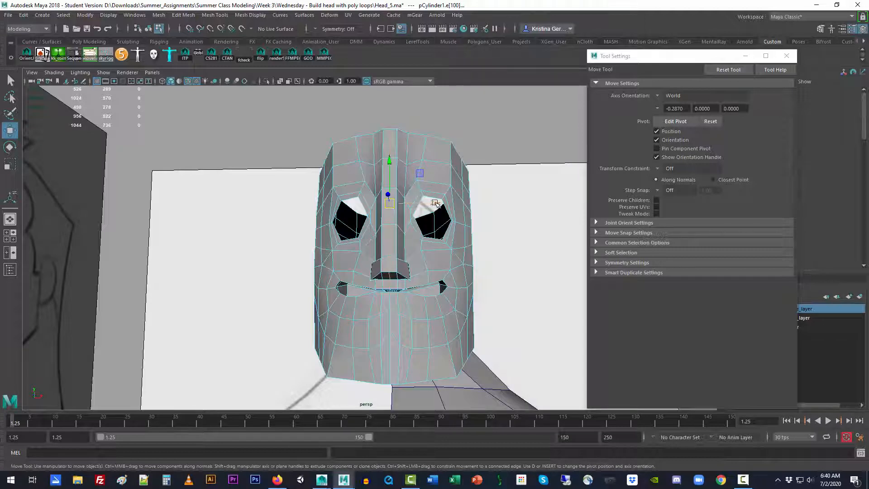
left_click_drag(435, 203, 444, 202)
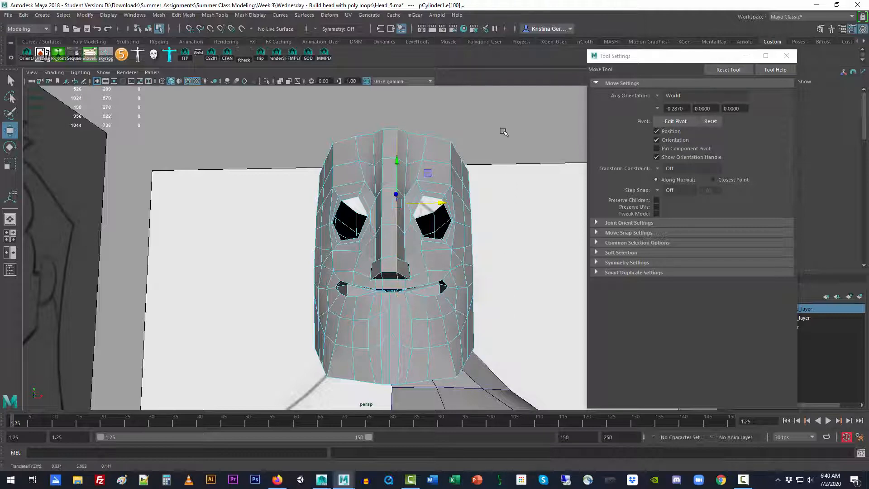
left_click(503, 132)
Snap the vertex at the lower end of the nose bridge edge onto the corner vertex just below it, using wireframe display
left_click_drag(393, 358, 376, 332, "alt")
right_click_drag(288, 331, 458, 332, "alt")
left_click_drag(310, 336, 329, 323, "alt")
right_click_drag(294, 321, 478, 309, "alt")
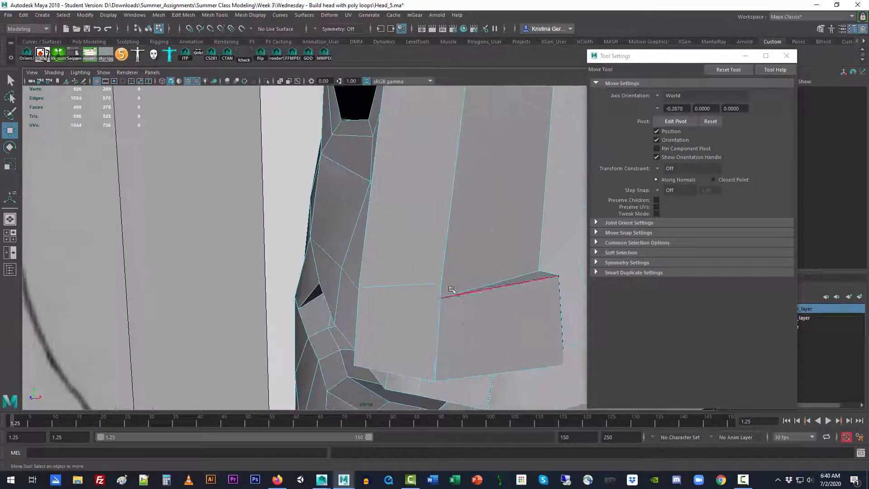
right_click_drag(441, 286, 426, 250)
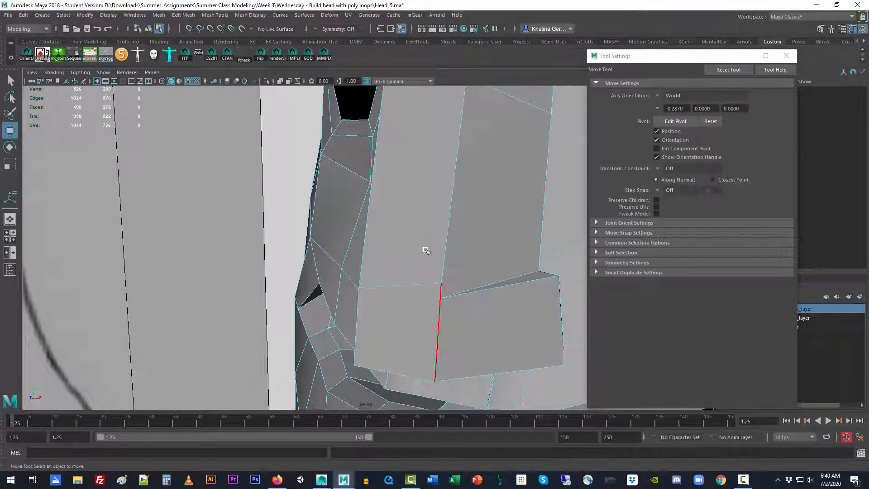
left_click(441, 286)
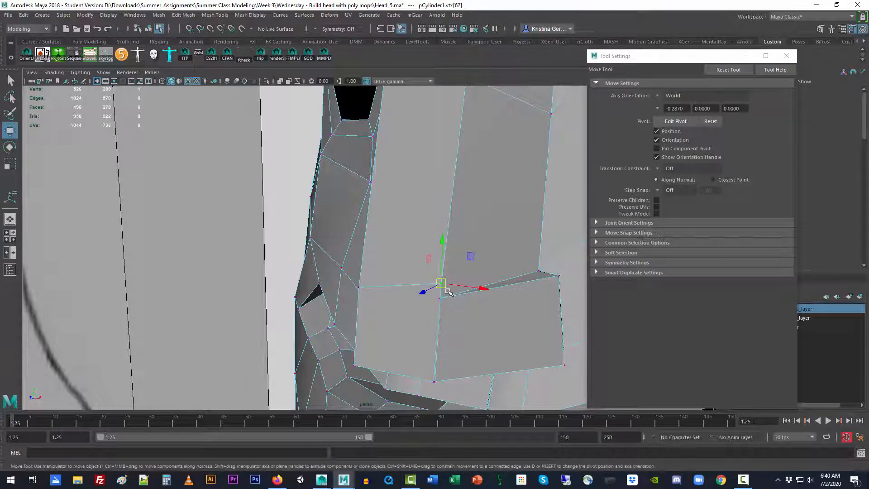
key("4")
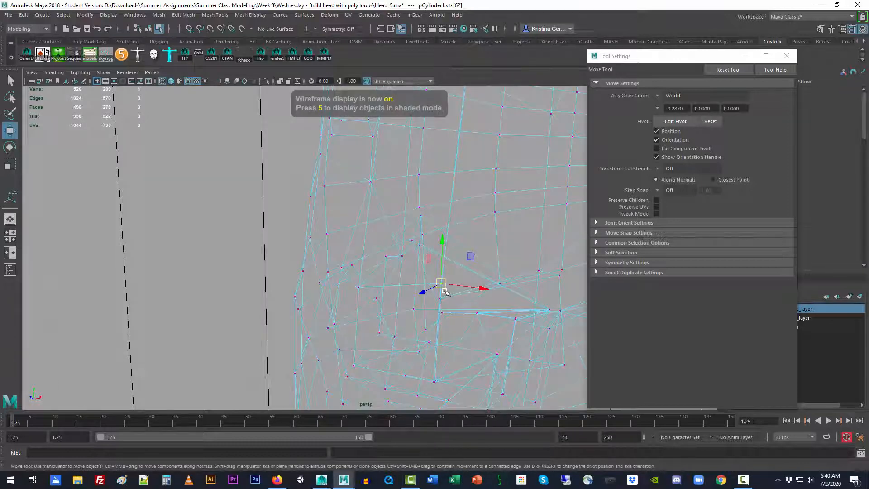
key("v")
left_click_drag(442, 284, 442, 292)
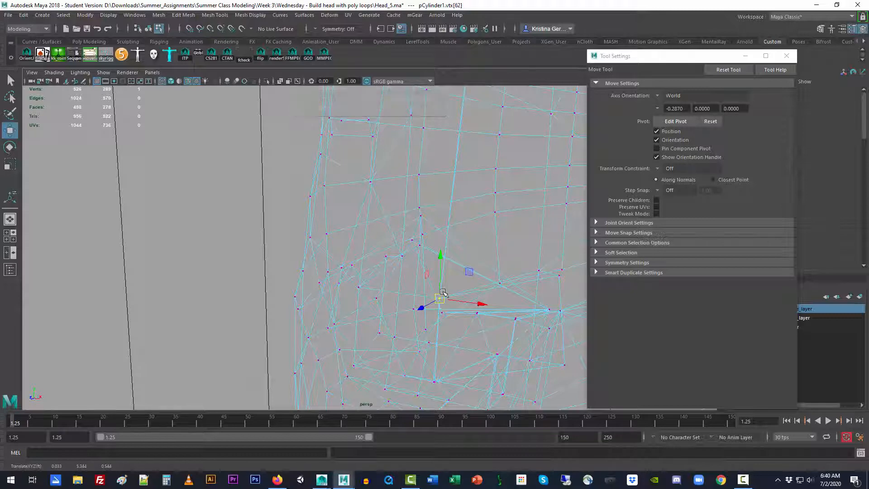
key("5")
scroll(446, 337, "down", 4)
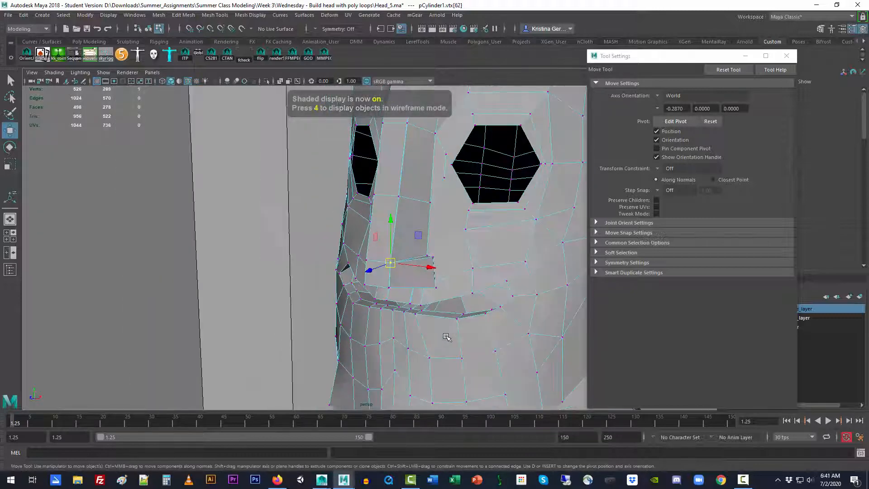
Select the centre-line chin vertex that sits above its horizontal row and examine its position from several angles
left_click_drag(401, 348, 383, 341, "alt")
scroll(384, 335, "up", 8)
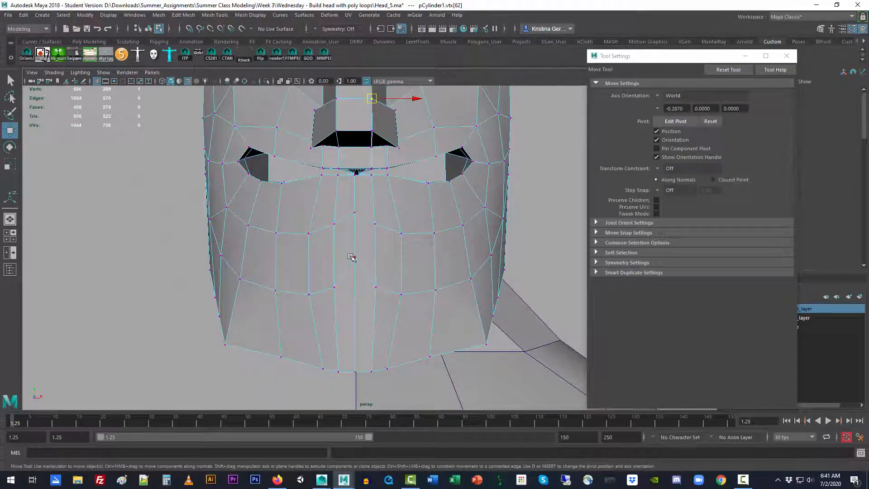
left_click(355, 256)
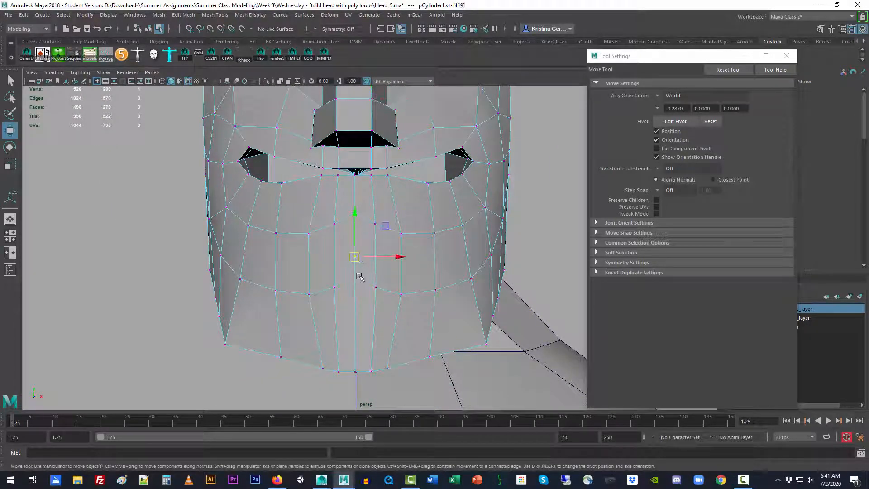
left_click_drag(357, 302, 351, 300, "alt")
scroll(312, 312, "up", 5)
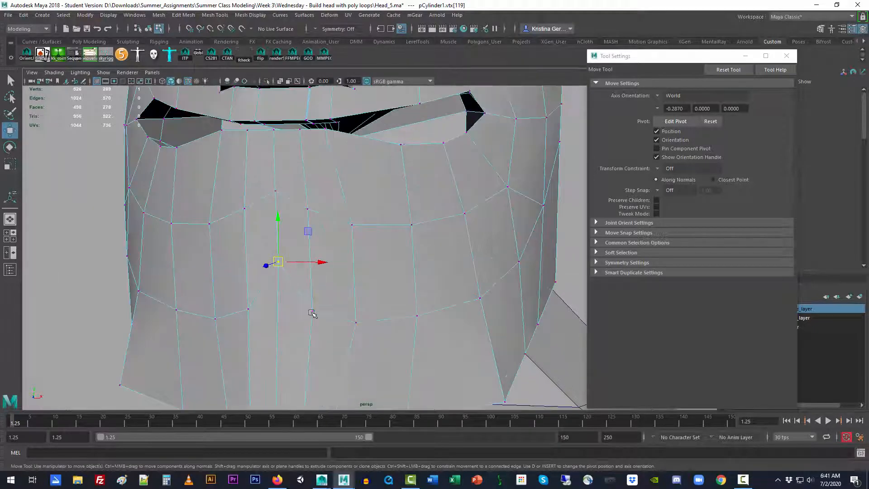
left_click_drag(278, 331, 311, 286, "alt")
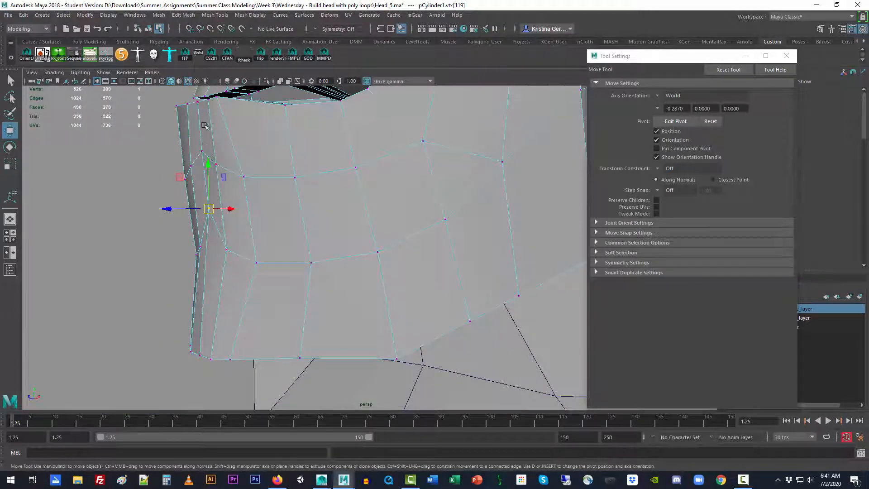
left_click_drag(208, 267, 245, 261, "alt")
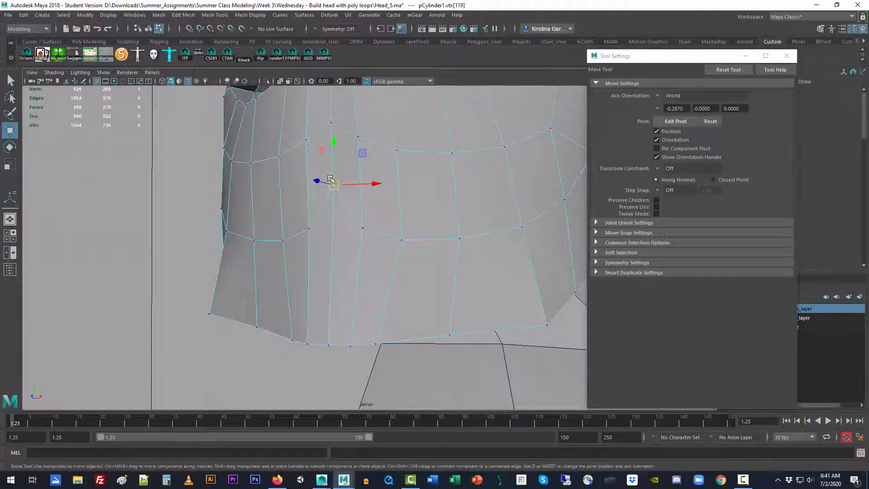
left_click_drag(335, 188, 271, 248, "alt")
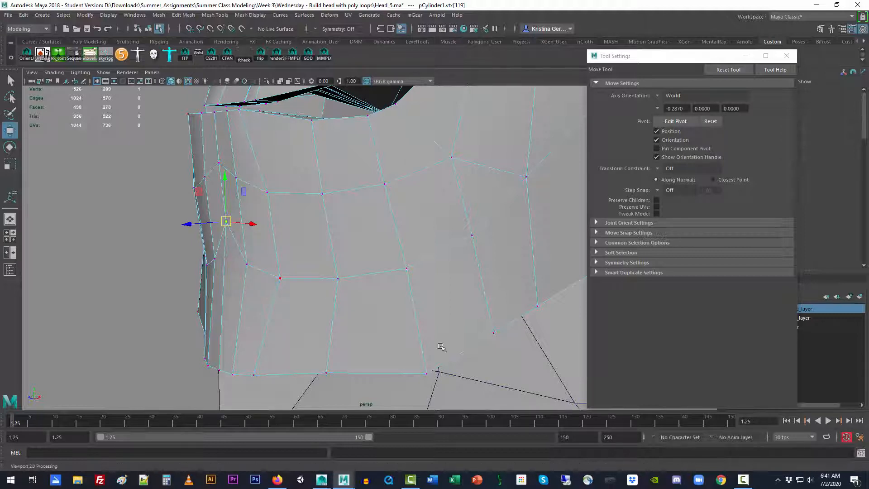
mouse_move(744, 481)
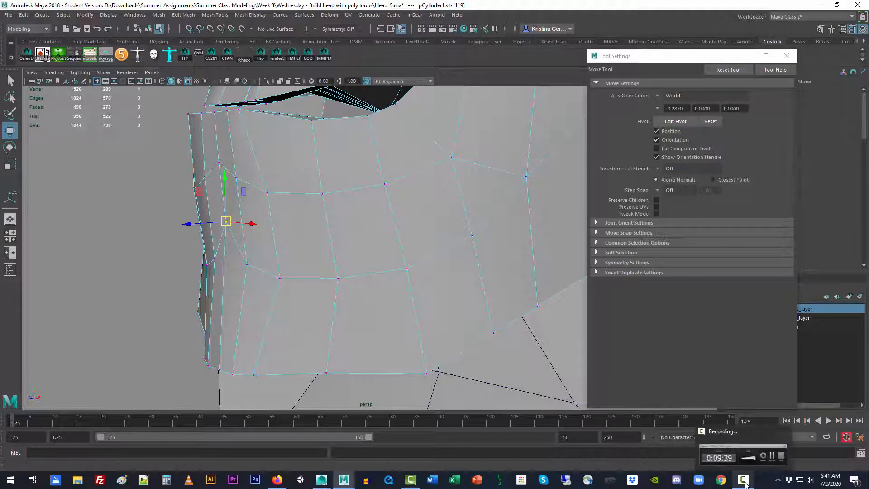
left_click(744, 482)
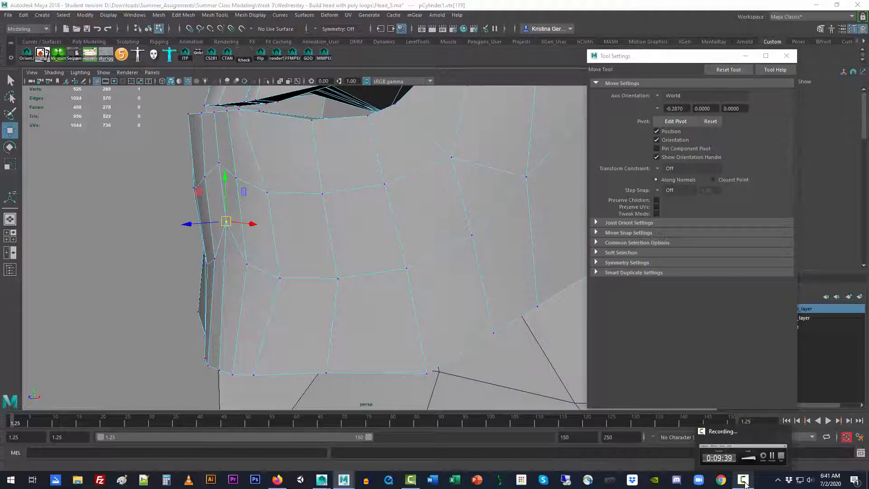
left_click(826, 437)
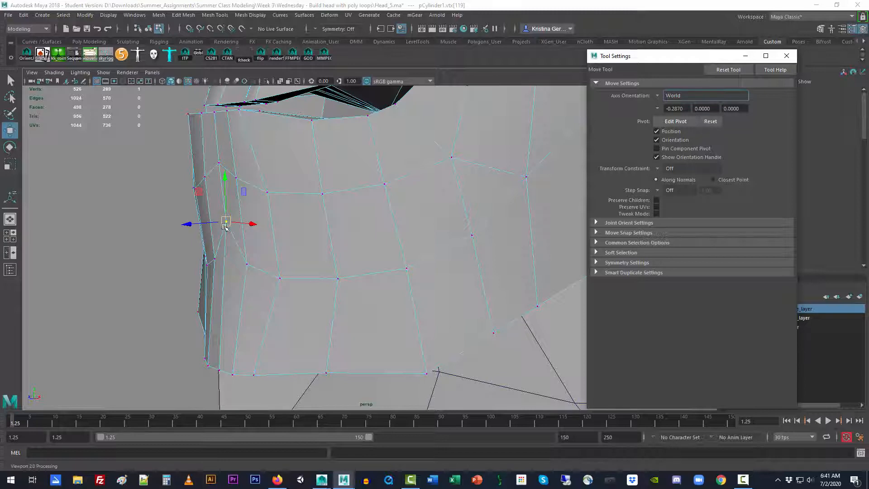
Keep the centre chin vertex selected and enlarge the Move manipulator for easier handling
left_click(142, 195)
left_click(226, 222)
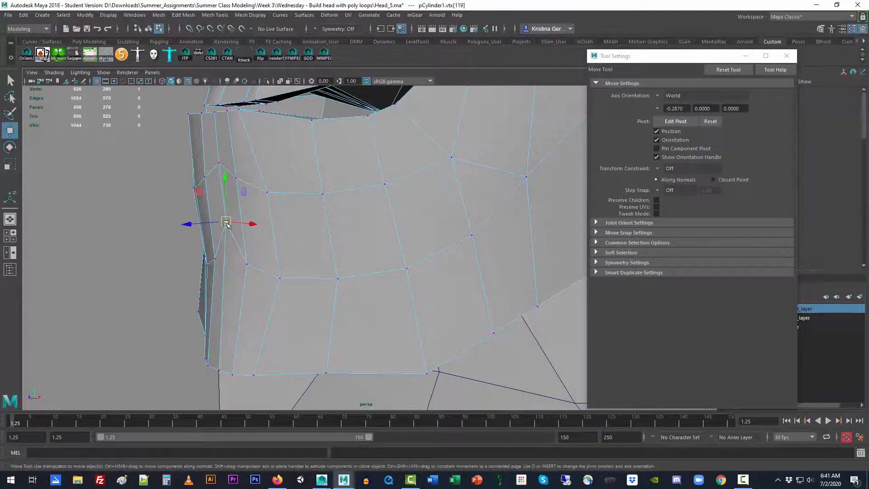
key("c")
scroll(226, 236, "up", 3)
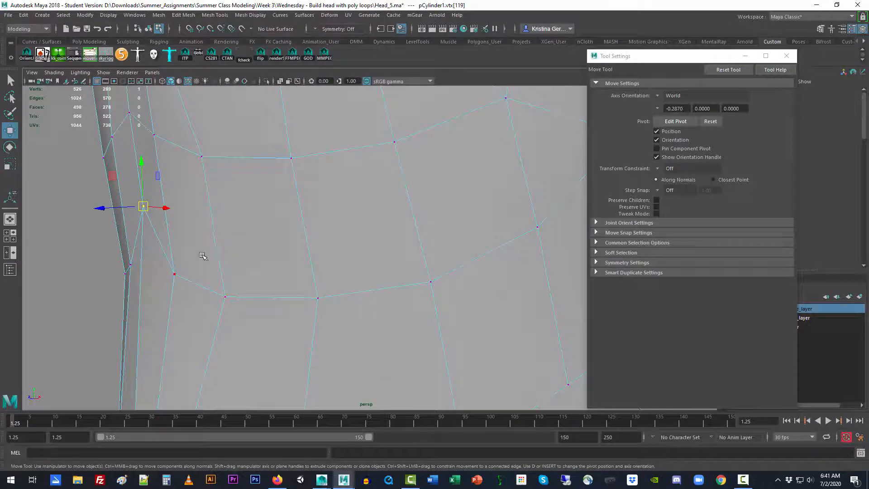
key("c")
key("c")
key("c")
key("equal")
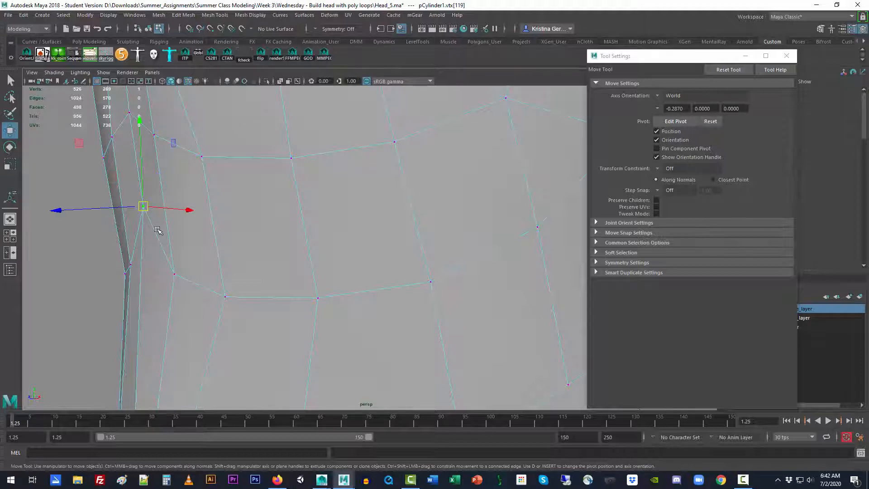
key("minus")
key("minus")
key("equal")
key("equal")
key("minus")
key("equal")
key("minus")
key("equal")
Slide the centre chin vertex down along its vertical edge with curve snapping until it lines up with the neighbouring row
key("c")
left_click_drag(144, 223, 291, 199, "alt")
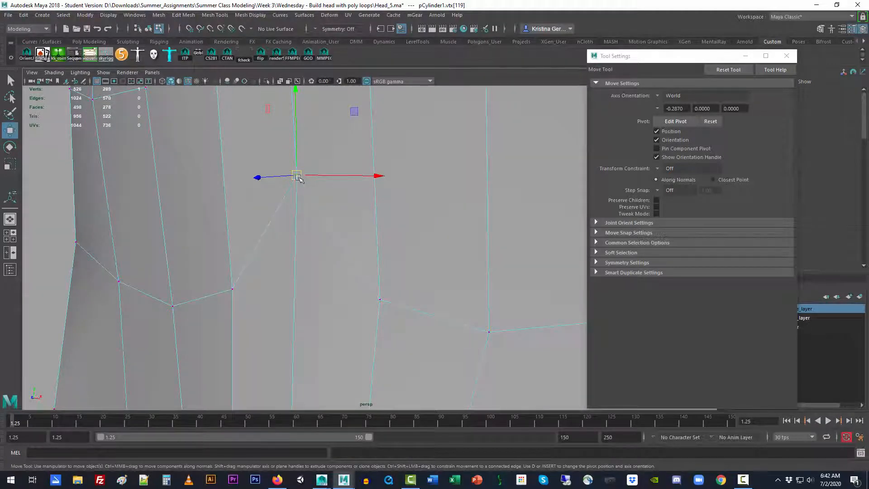
key("c")
left_click_drag(297, 180, 382, 304)
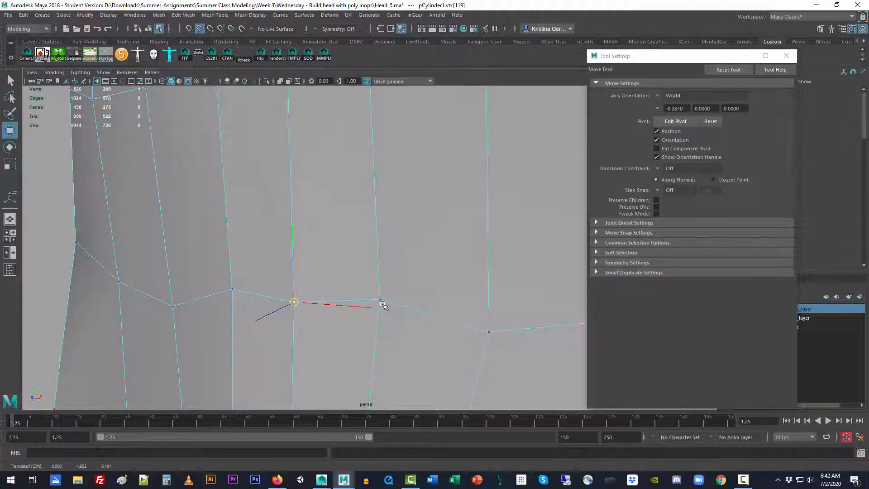
left_click_drag(394, 341, 370, 341, "alt")
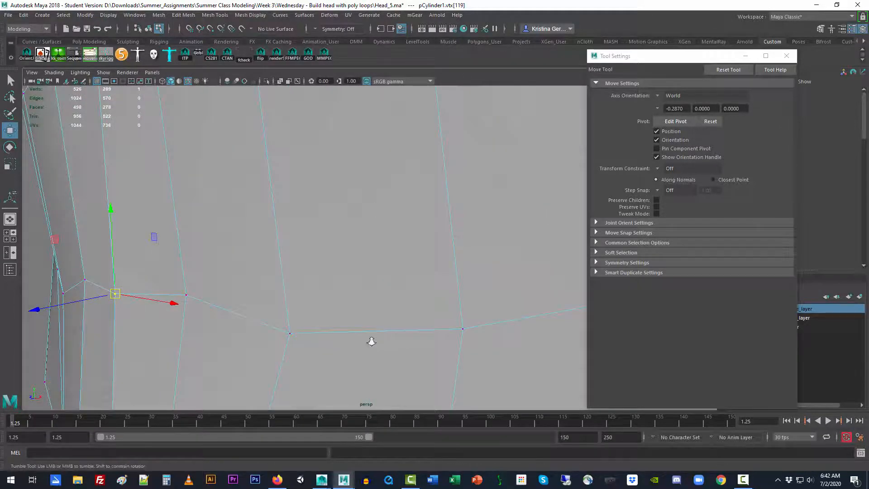
right_click_drag(371, 341, 225, 320, "alt")
left_click_drag(224, 320, 290, 302, "alt")
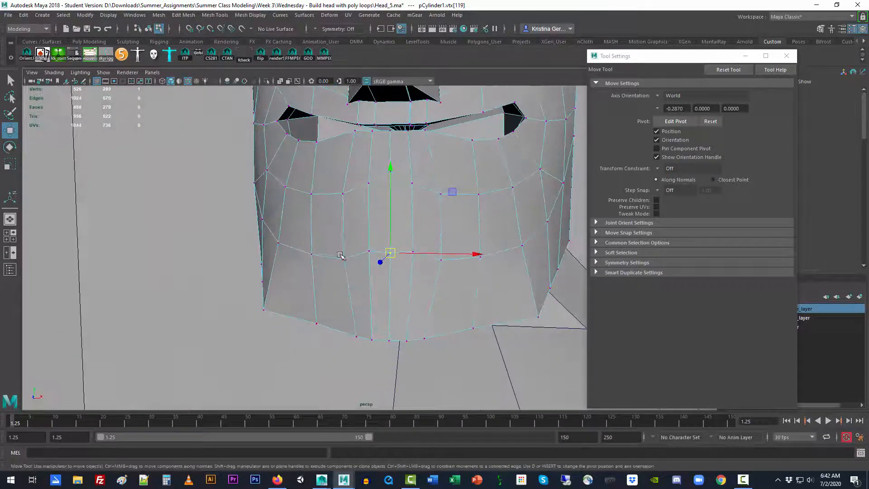
Select the five central vertices of the upper chin row and scale them vertically toward a level line
left_click(340, 255)
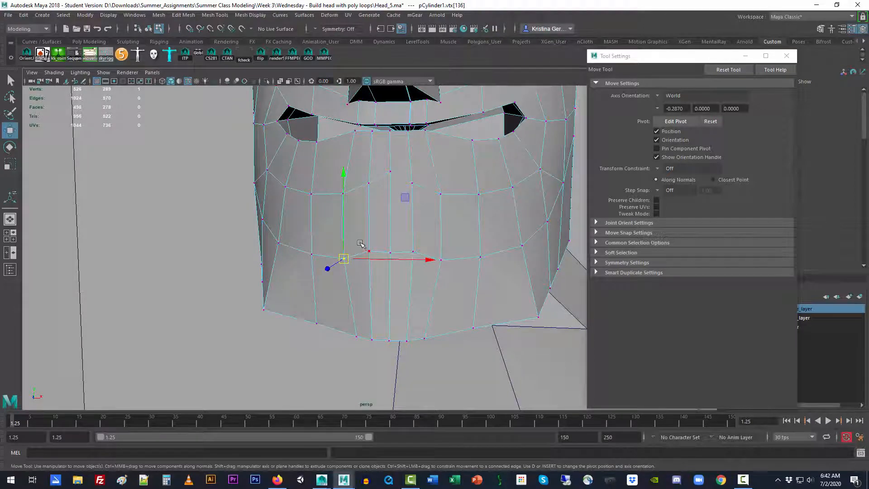
left_click(389, 171)
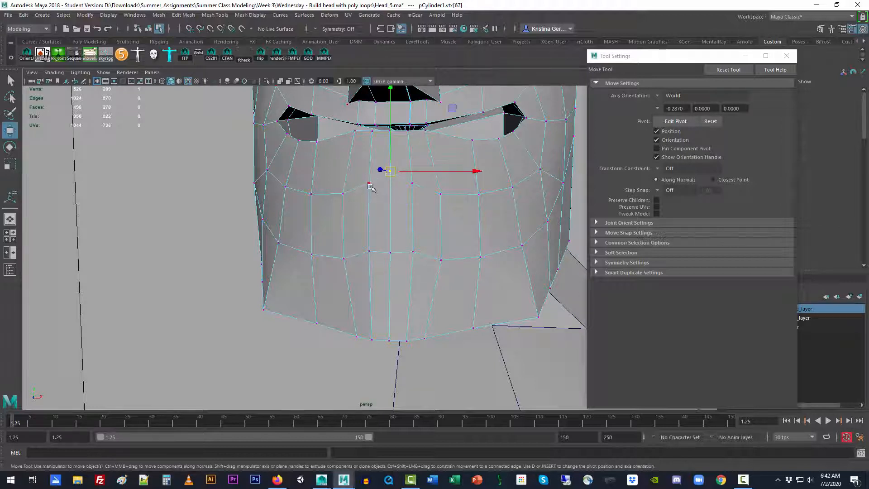
left_click(369, 182, "shift")
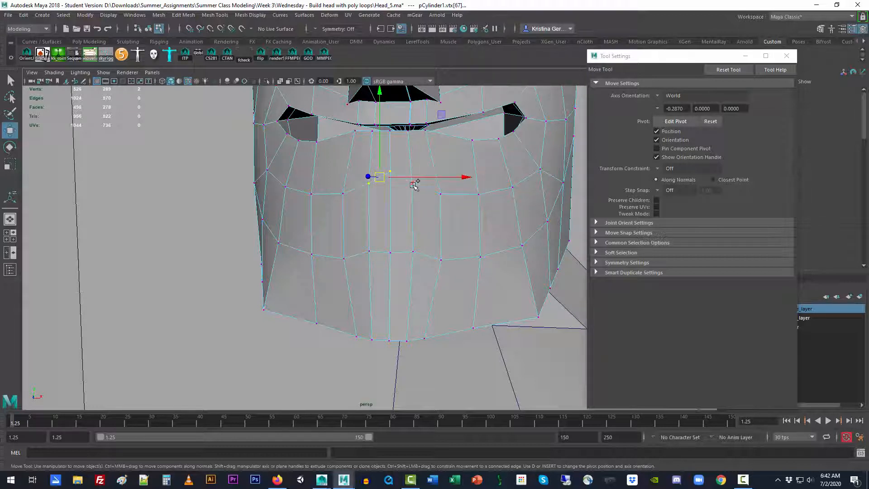
left_click(412, 183, "shift")
left_click(442, 194, "shift")
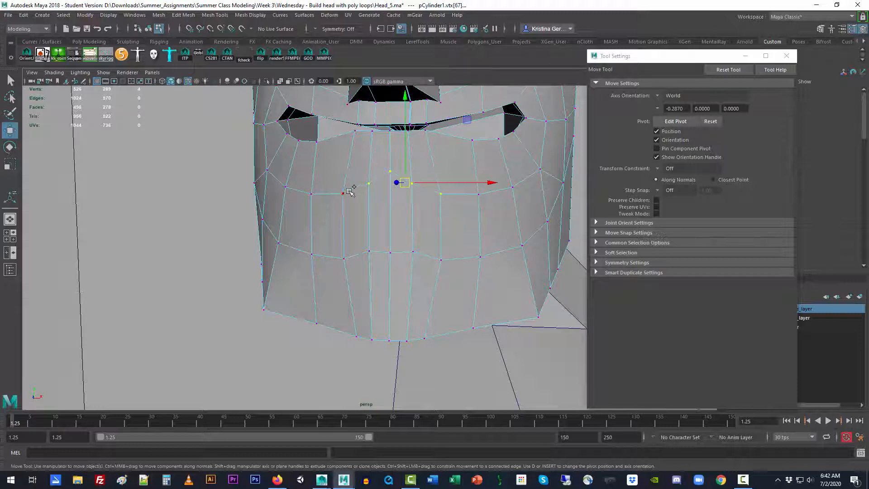
left_click(344, 193, "shift")
key("r")
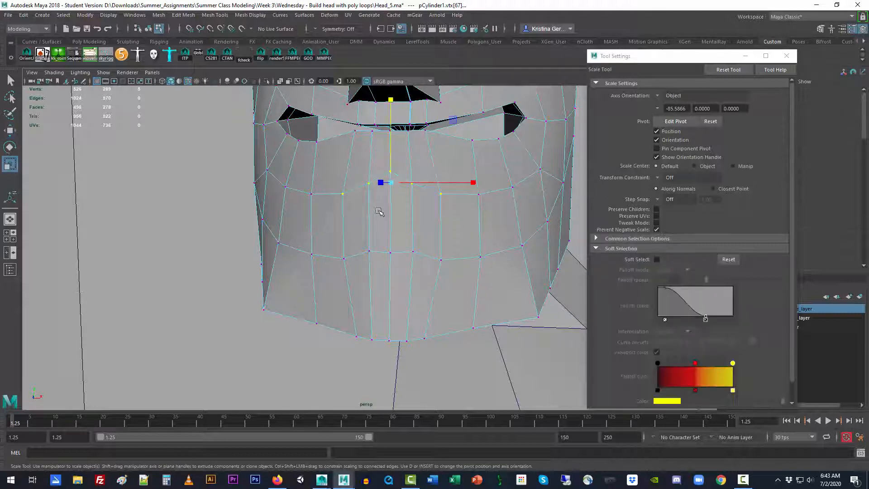
left_click_drag(391, 99, 392, 156)
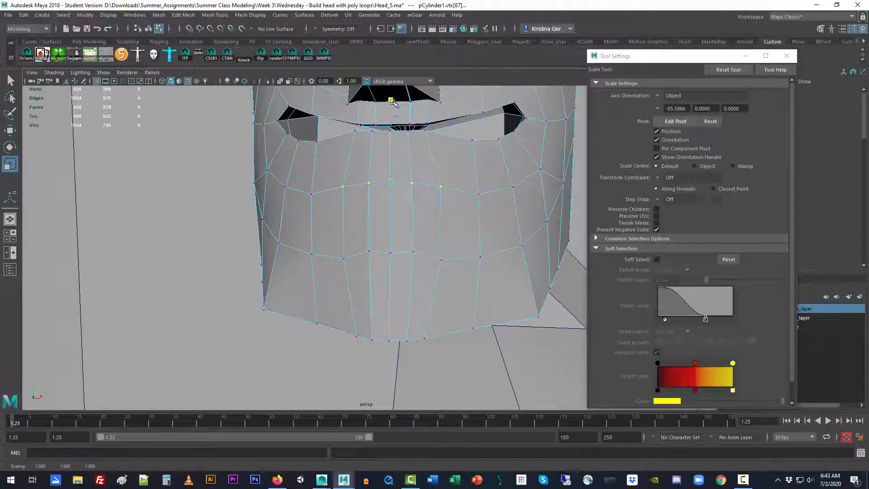
Move the upper chin row's five central vertices down to meet their outer neighbours and flatten them vertically again
key("w")
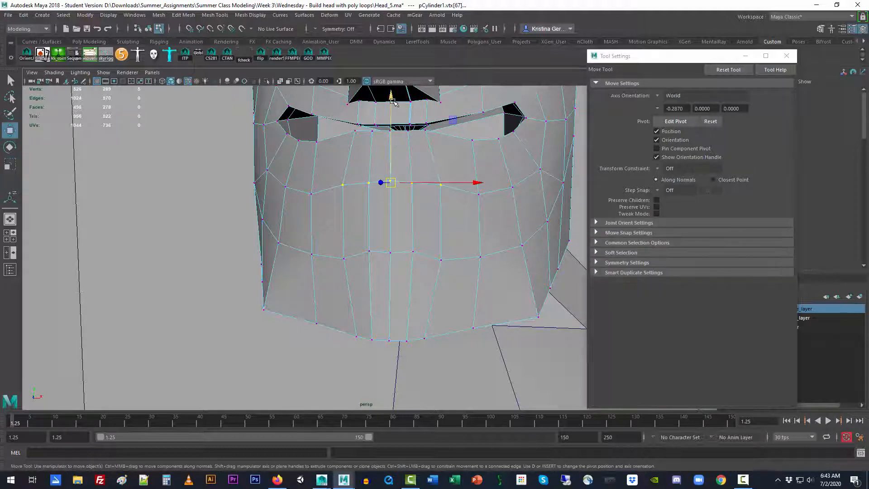
left_click_drag(391, 100, 390, 120)
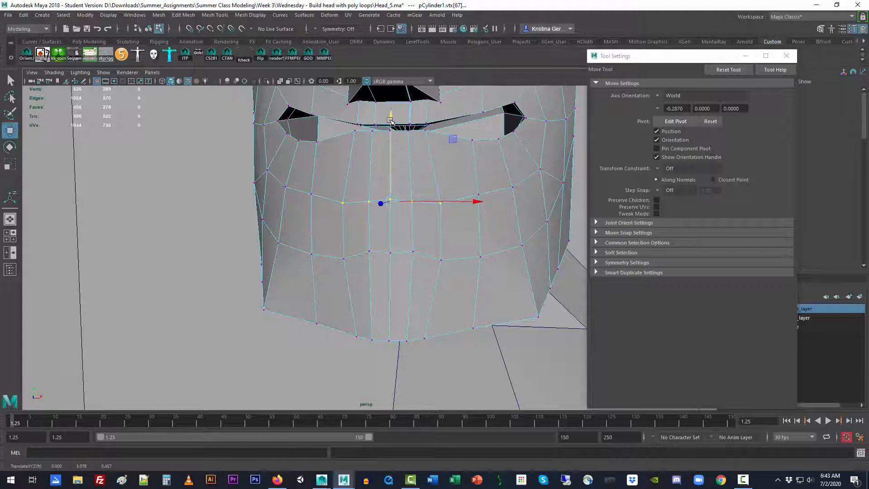
key("r")
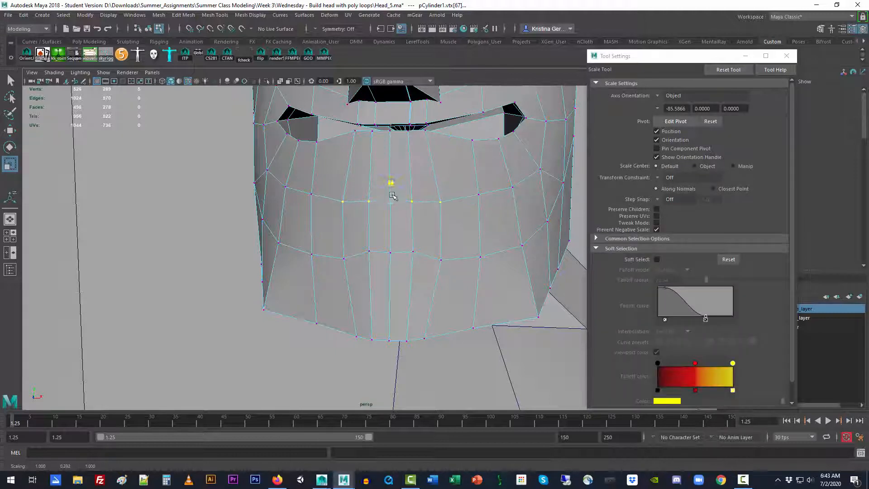
left_click_drag(393, 196, 392, 208)
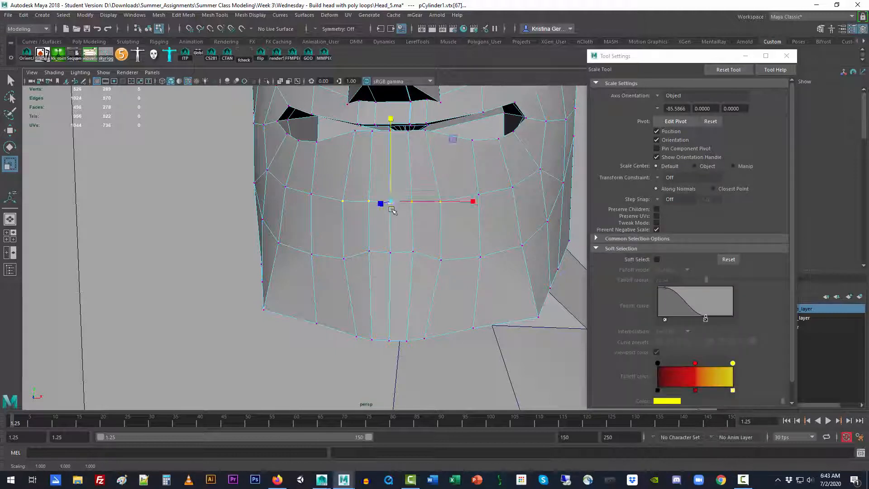
Select the five central vertices of the lower chin row and scale them vertically until they are level
left_click(346, 258)
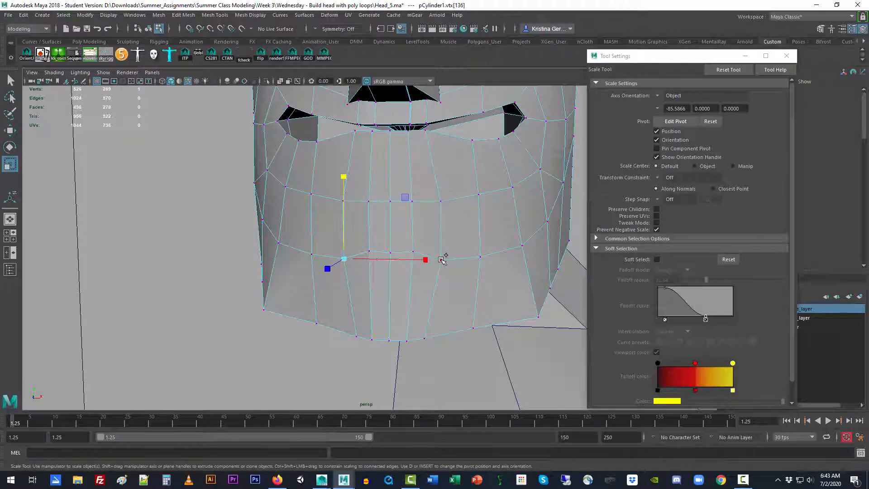
left_click(330, 309)
left_click(345, 258)
double_click(441, 259, "shift")
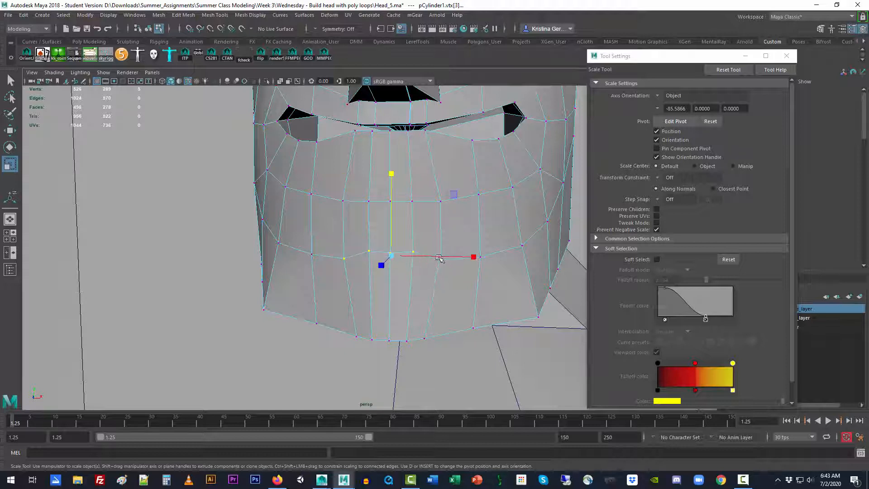
left_click_drag(391, 174, 391, 264)
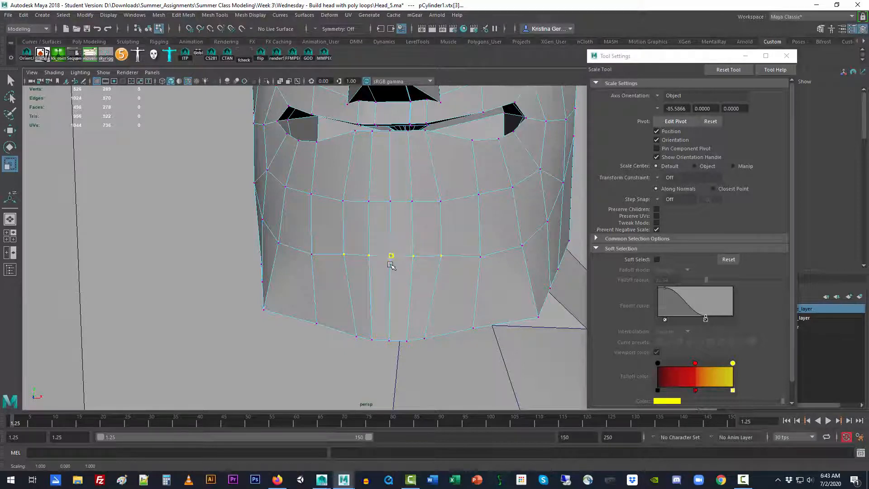
Move the levelled central vertices of the lower chin row slightly down
key("e")
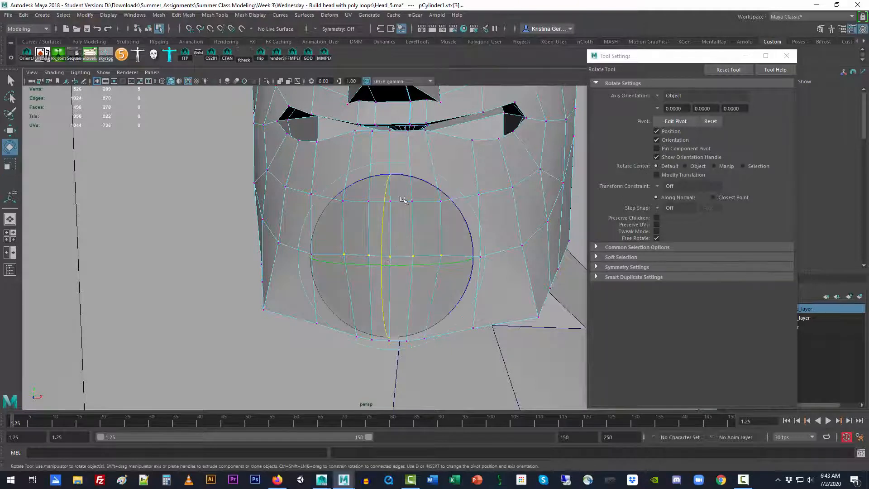
key("r")
key("w")
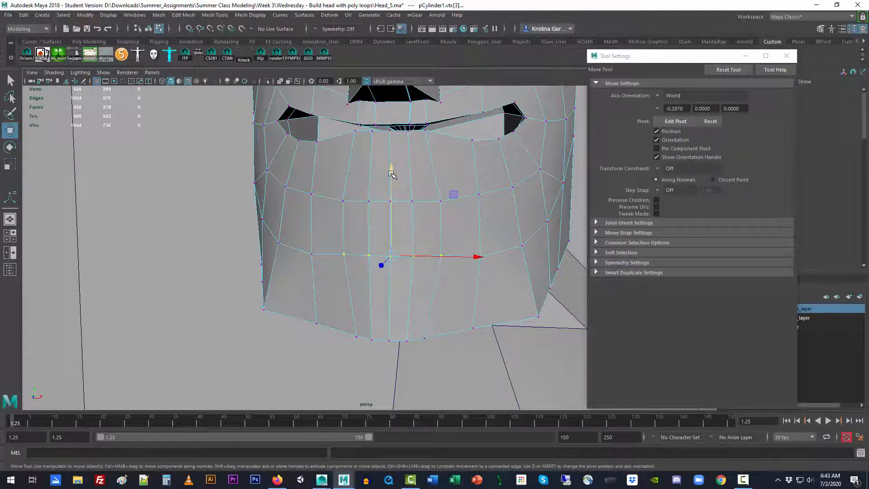
left_click_drag(389, 171, 389, 184)
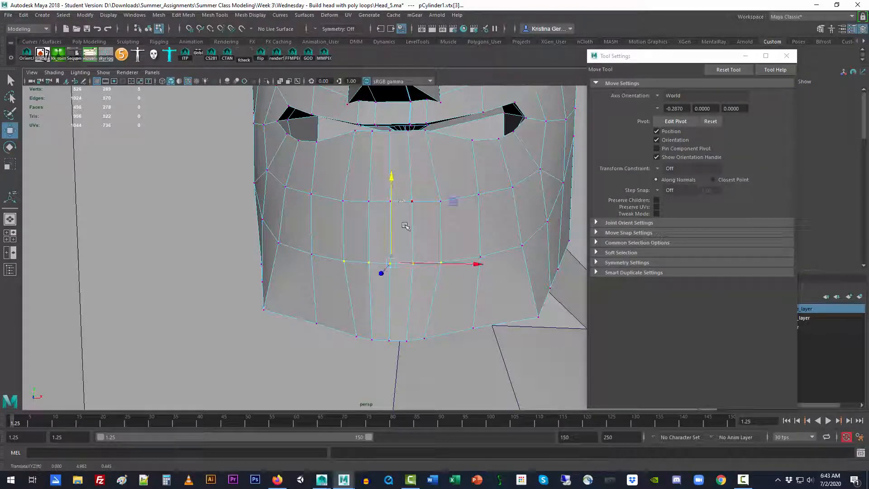
Select the matching outer vertices on both sides of the chin's bottom border and adjust their depth
left_click_drag(446, 244, 362, 383, "alt")
left_click(393, 347)
left_click(331, 327, "shift")
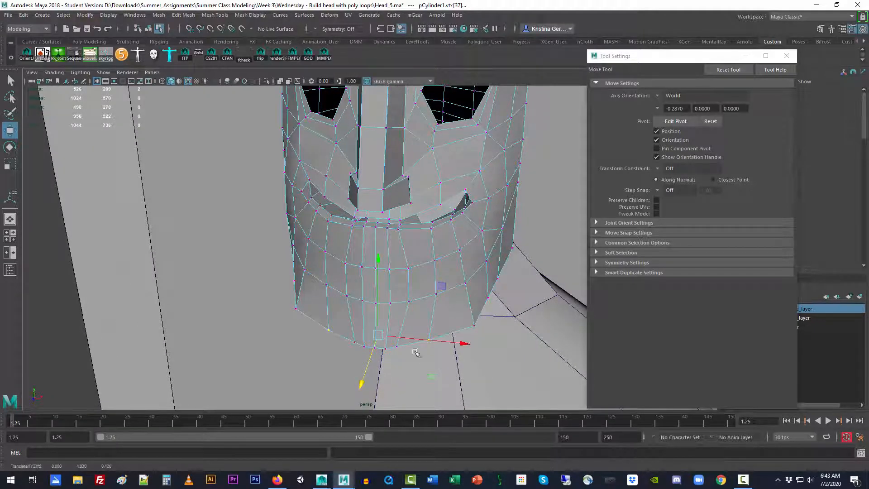
Return the head to object mode and merge the coincident vertices across the whole mesh
left_click_drag(507, 312, 345, 258, "alt")
right_click_drag(366, 227, 398, 212)
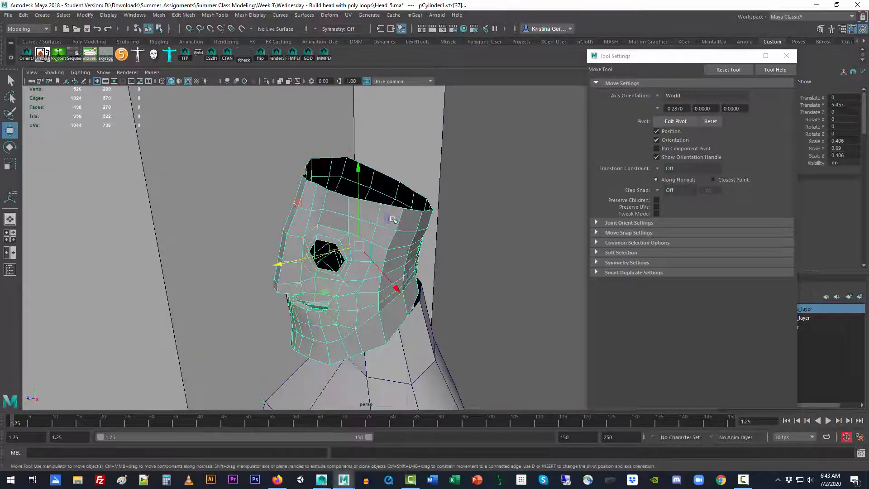
left_click(215, 15)
mouse_move(183, 14)
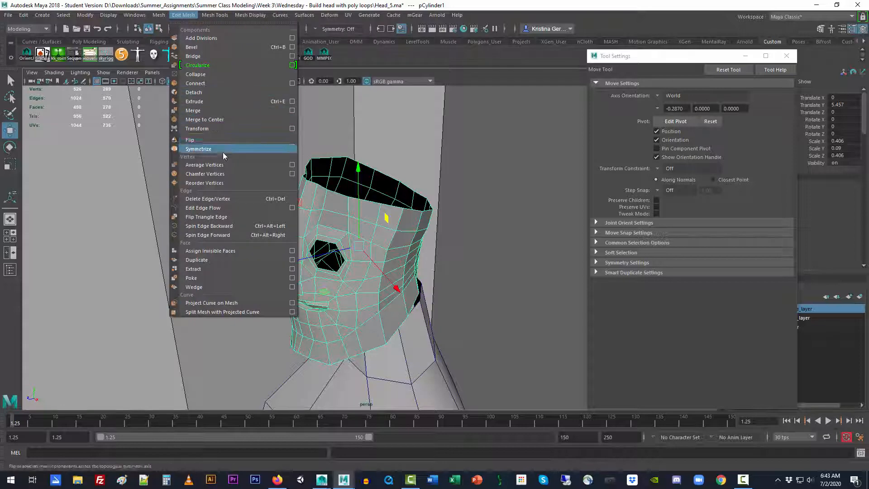
left_click(199, 110)
Select the vertical centre-line edges of the chin and move them sideways along X onto the neighbouring vertical edge line
left_click_drag(234, 285, 296, 284, "alt")
right_click_drag(295, 284, 370, 283, "alt")
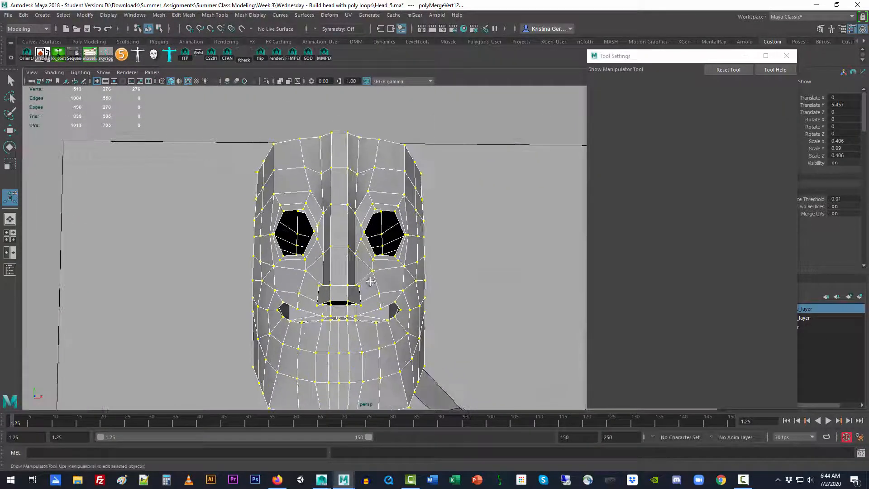
middle_click_drag(370, 283, 368, 221, "alt")
mouse_move(368, 222)
left_mouse_down("alt")
mouse_move(357, 213)
mouse_move(365, 237)
left_mouse_up("alt")
scroll(365, 237, "up", 5)
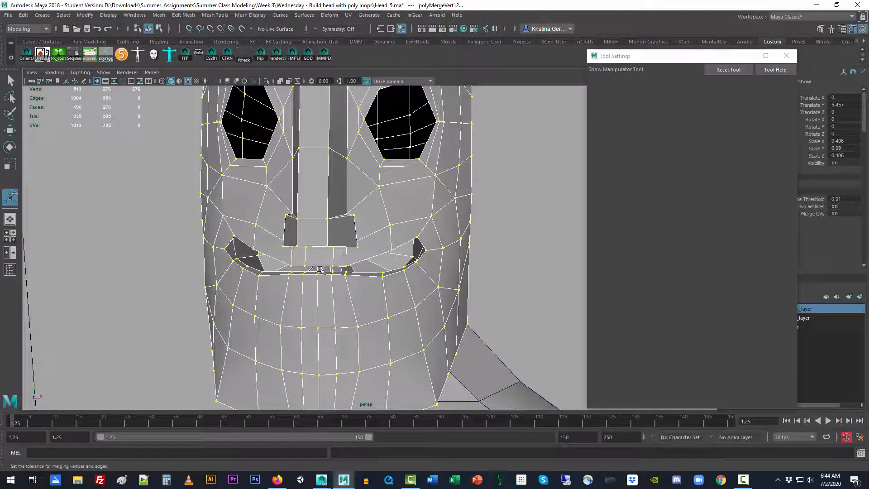
scroll(326, 288, "down", 2)
right_click(343, 210)
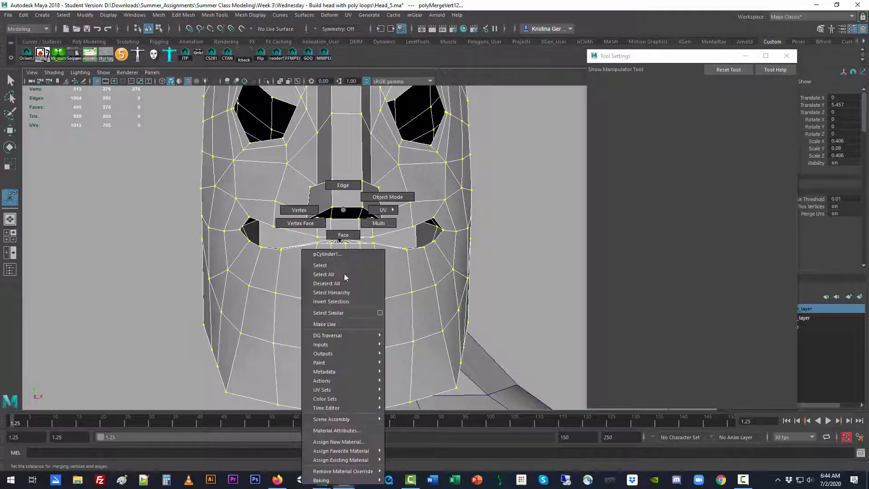
right_click_drag(348, 196, 343, 185)
left_click(343, 267)
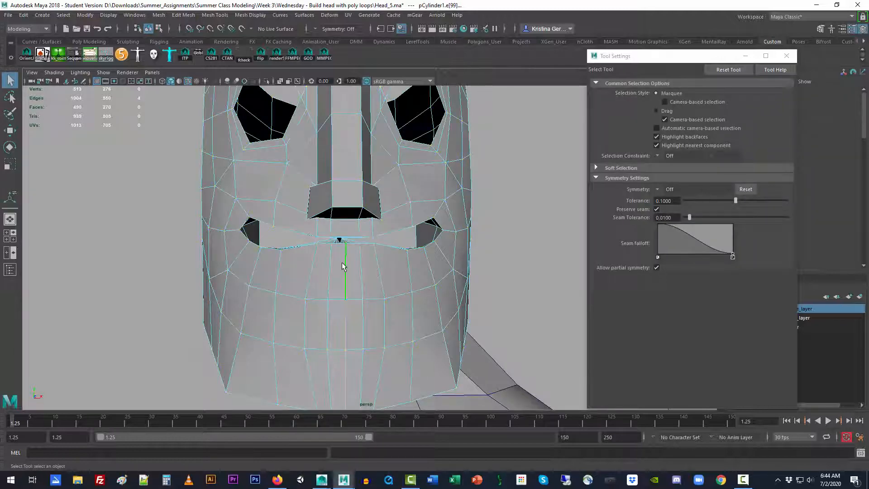
left_click_drag(354, 290, 370, 306, "alt")
right_click_drag(371, 307, 244, 310, "alt")
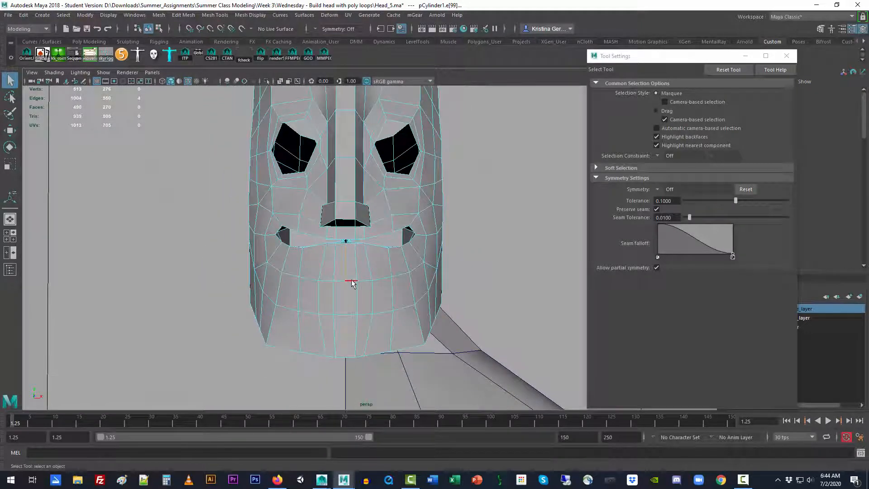
key("w")
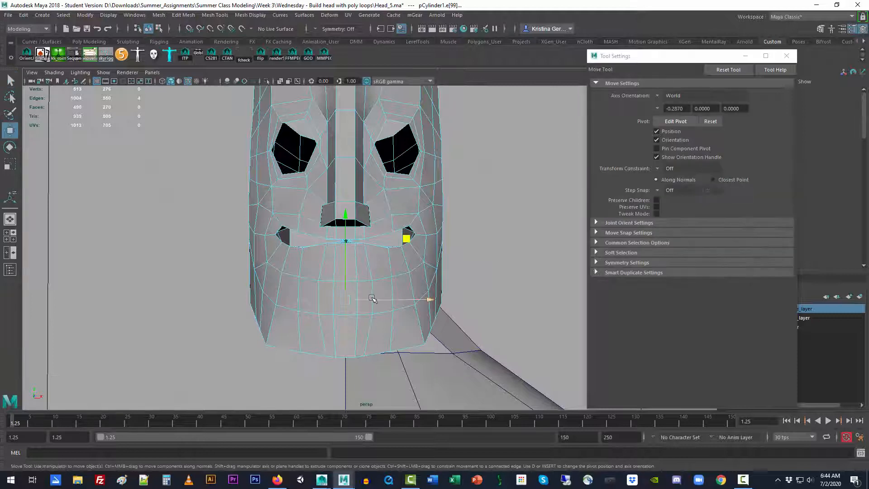
left_click_drag(381, 300, 381, 299)
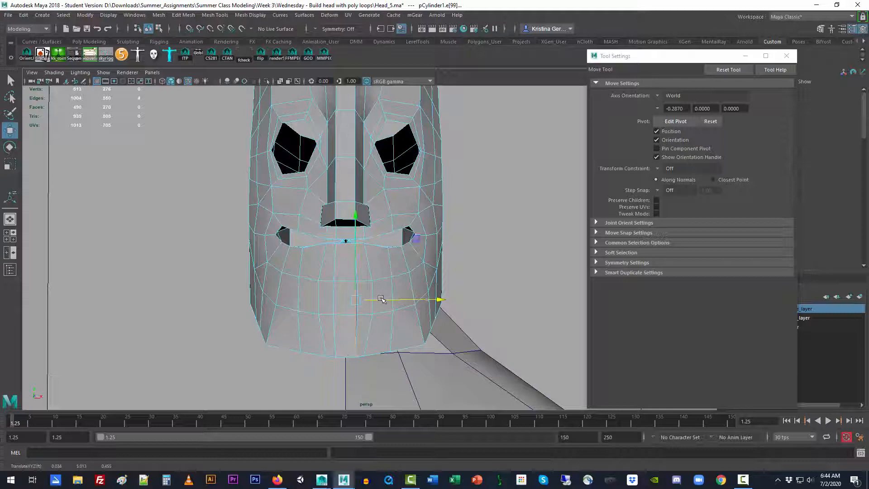
left_click(495, 248)
In wireframe display, select the overlapping vertex pairs in both chin rows and merge them with a distance threshold of about 0.033
scroll(360, 298, "up", 3)
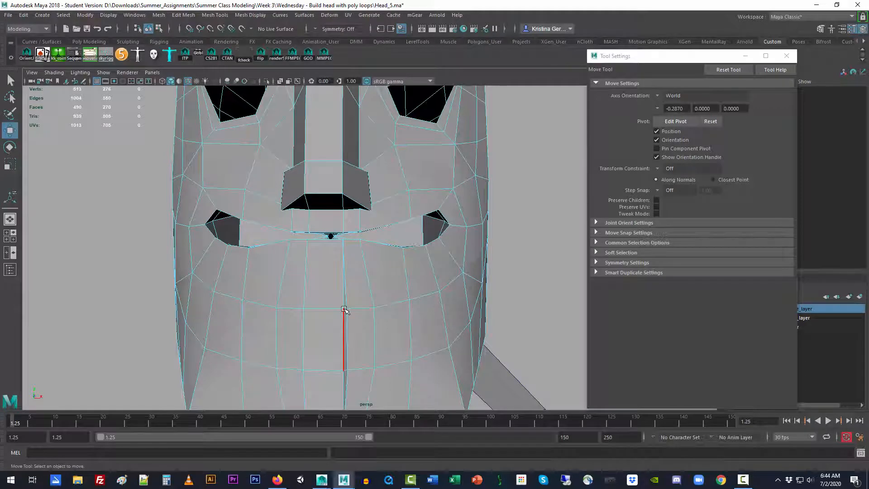
mouse_move(344, 309)
right_mouse_down()
mouse_move(336, 291)
mouse_move(333, 302)
right_mouse_up()
mouse_move(341, 308)
left_mouse_down("alt")
mouse_move(333, 268)
mouse_move(340, 289)
left_mouse_up("alt")
key("4")
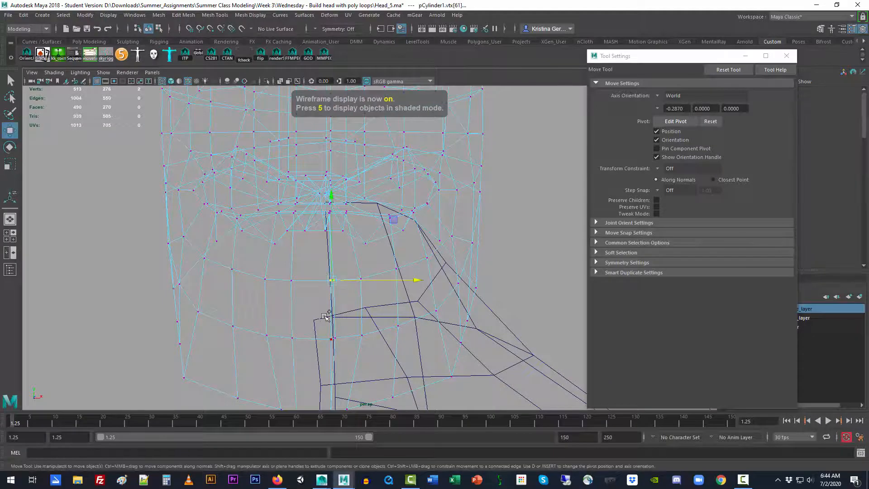
left_click_drag(321, 327, 348, 356, "shift")
middle_click_drag(350, 345, 352, 320, "alt")
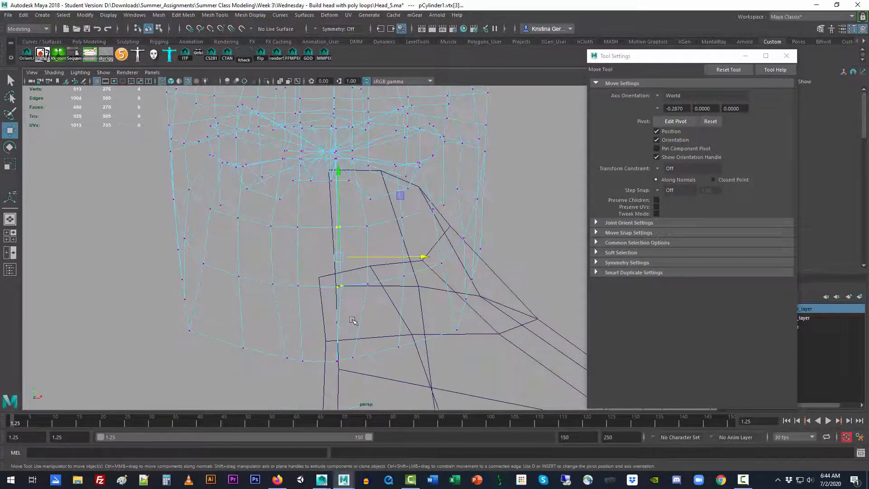
left_click(186, 15)
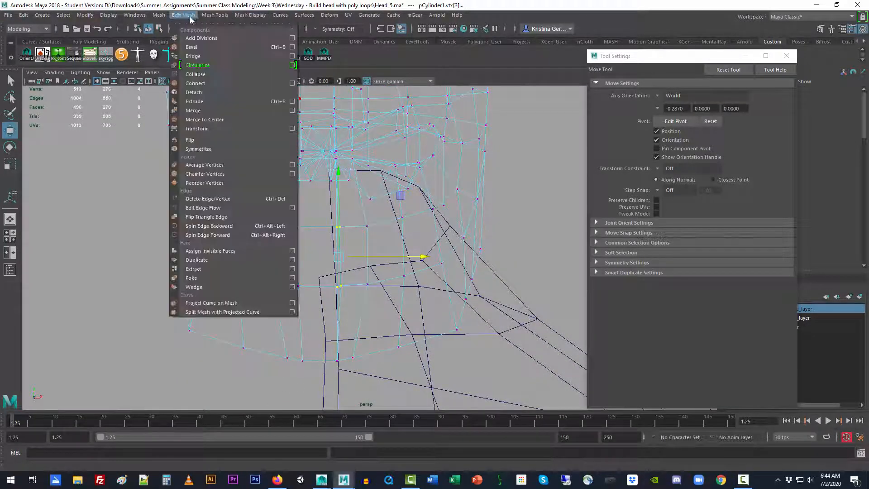
left_click(224, 113)
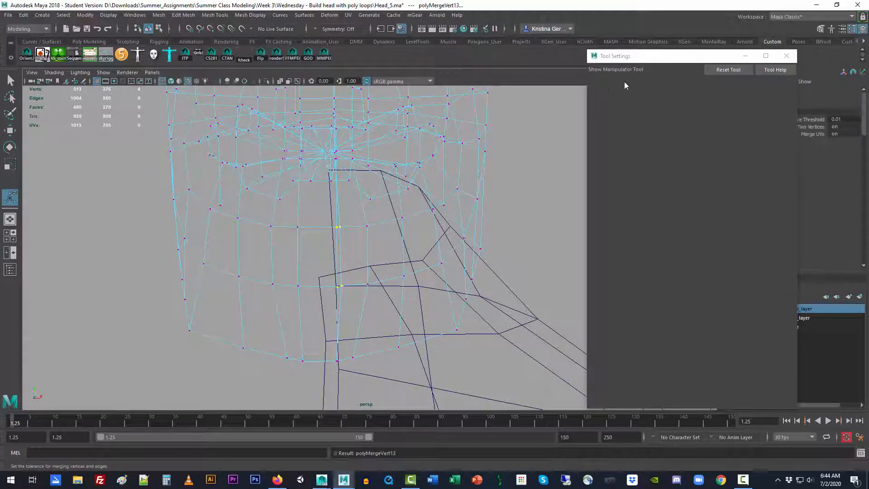
left_click(786, 56)
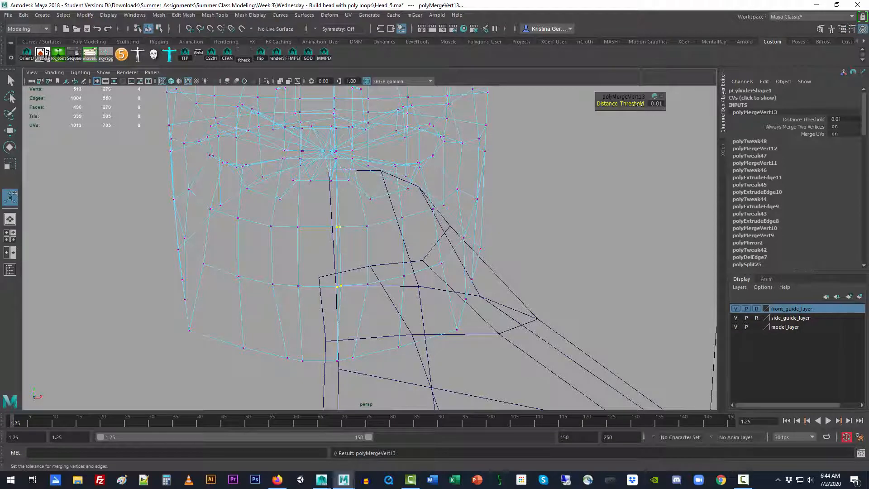
left_click_drag(638, 104, 640, 103)
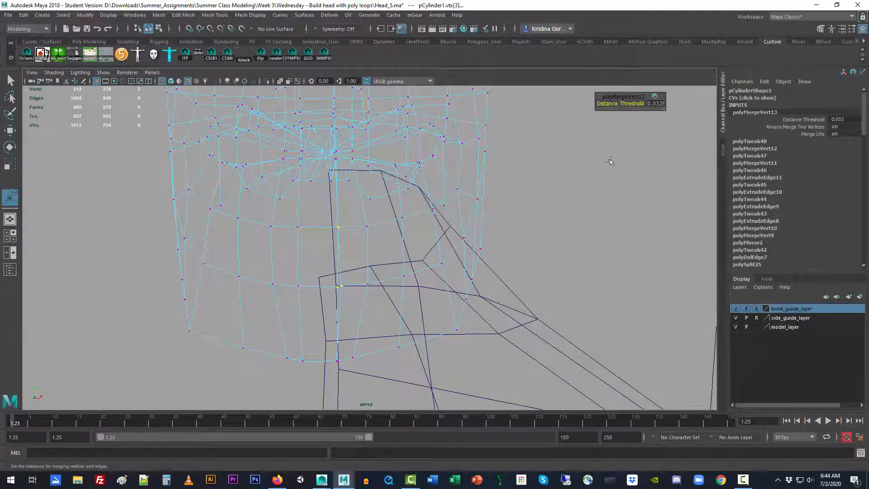
Select the overlapping vertices on the lower chin row's centre line and merge them with a distance threshold of about 0.033
left_click_drag(331, 274, 354, 303)
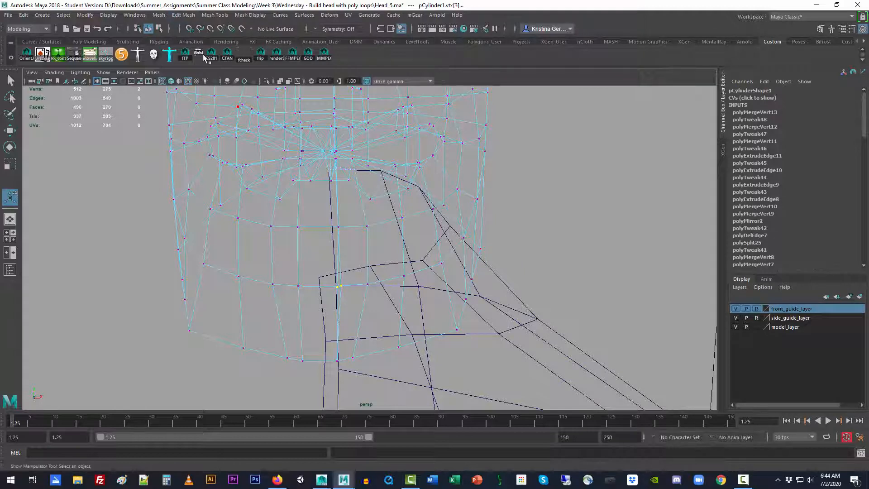
left_click(165, 17)
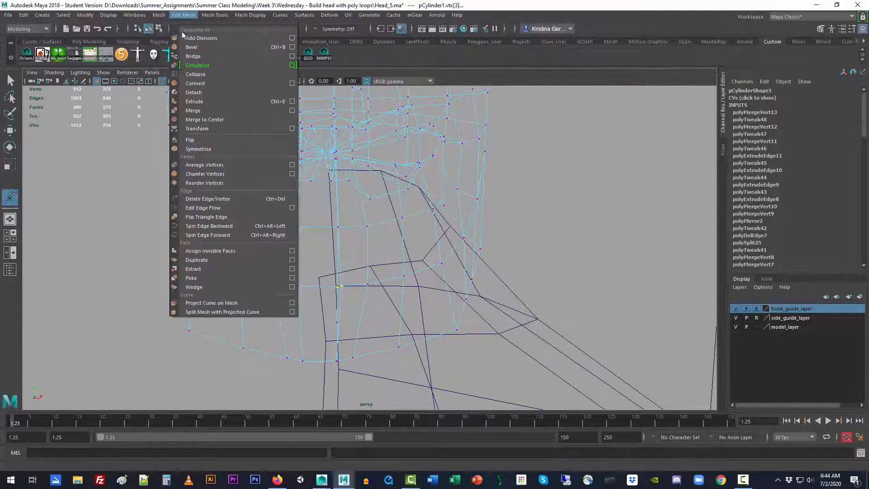
left_click(258, 106)
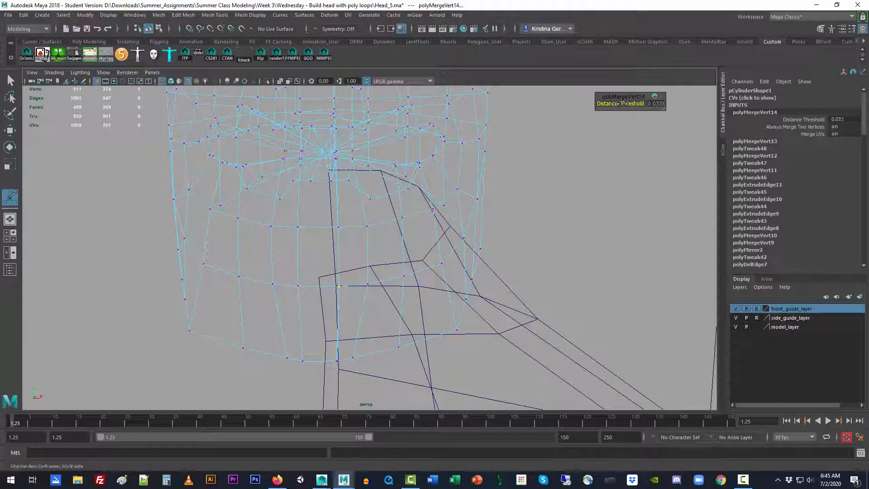
left_click_drag(622, 104, 641, 104)
left_click(325, 268)
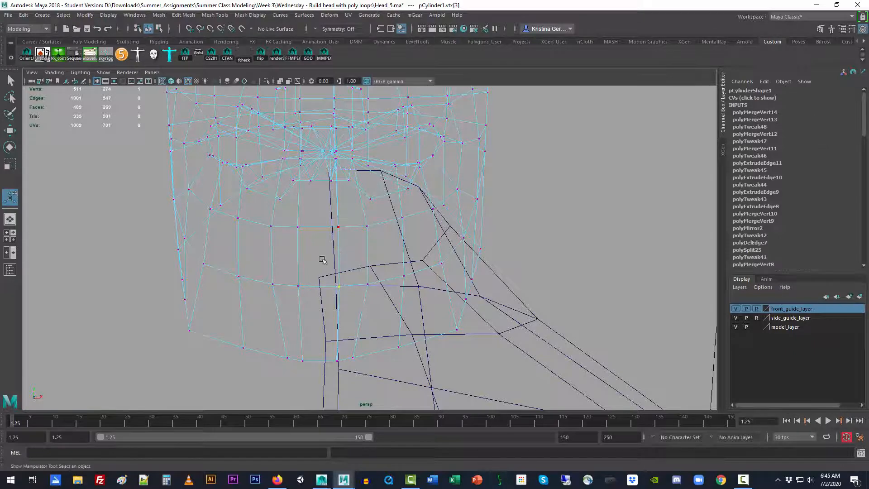
Select the overlapping pair of centre vertices in the row just beneath the mouth and merge them with a distance threshold of 0.01
right_click_drag(261, 271, 344, 236, "alt")
middle_click_drag(344, 235, 345, 273, "alt")
left_click_drag(345, 273, 347, 279, "alt")
right_click_drag(372, 271, 557, 269, "alt")
left_click_drag(359, 301, 367, 299, "alt")
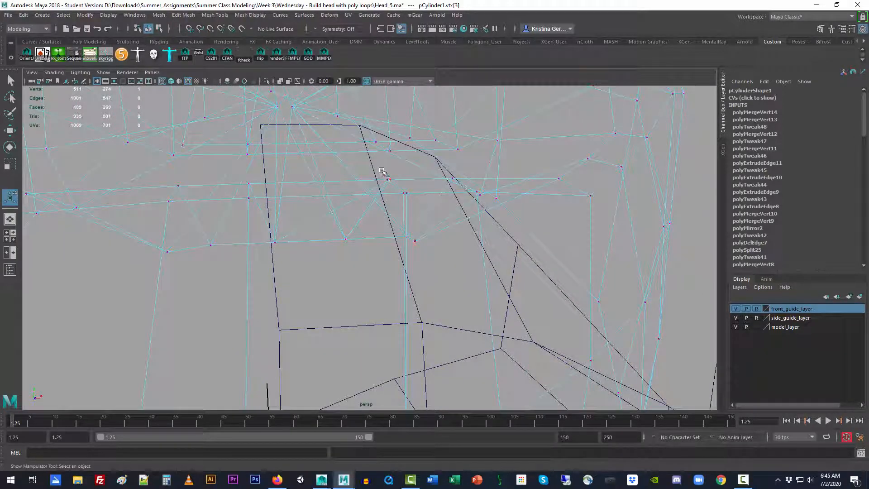
left_click_drag(383, 171, 399, 184)
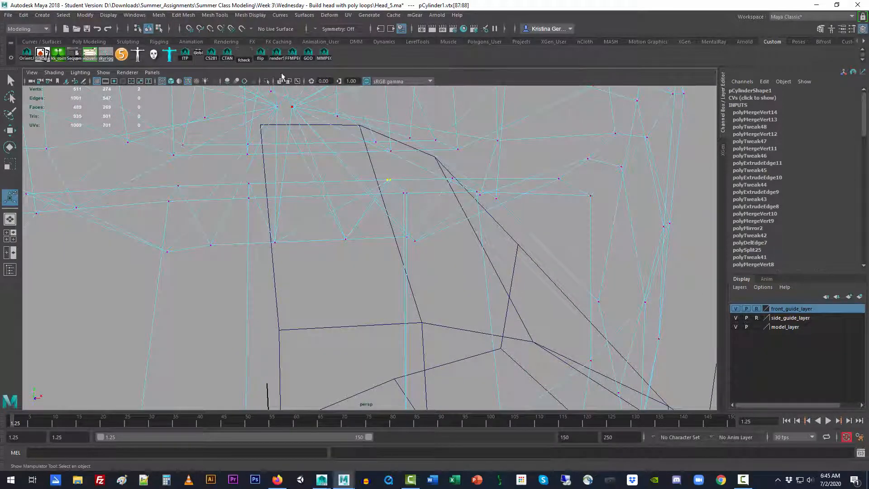
left_click(184, 15)
left_click(206, 113)
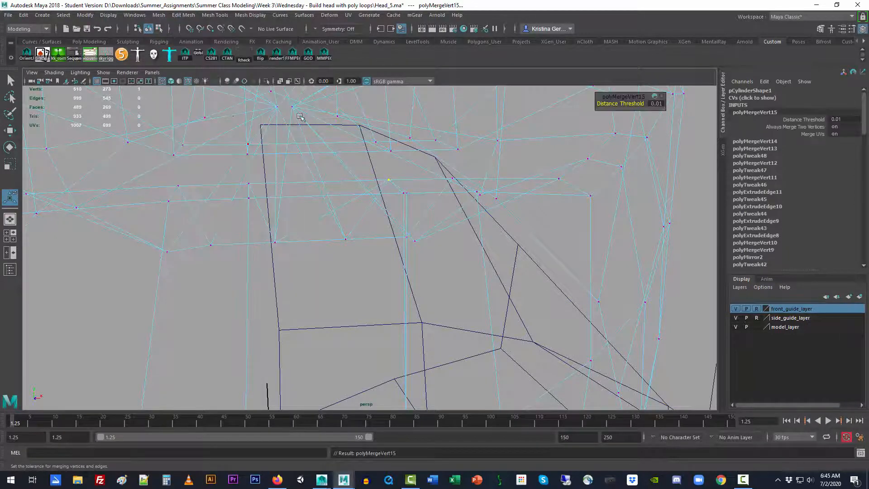
Merge the overlapping vertex pair at the upper end of the chin's doubled vertical centre edges and clear the selection
left_click(406, 193)
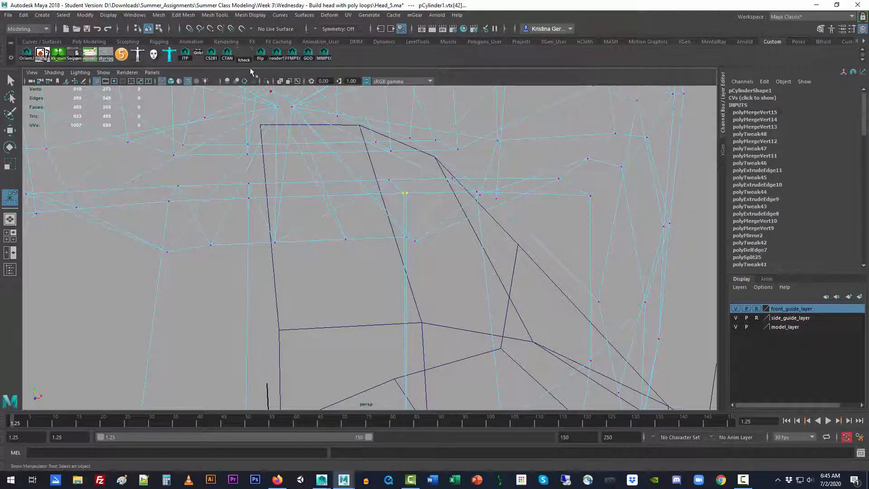
left_click(159, 14)
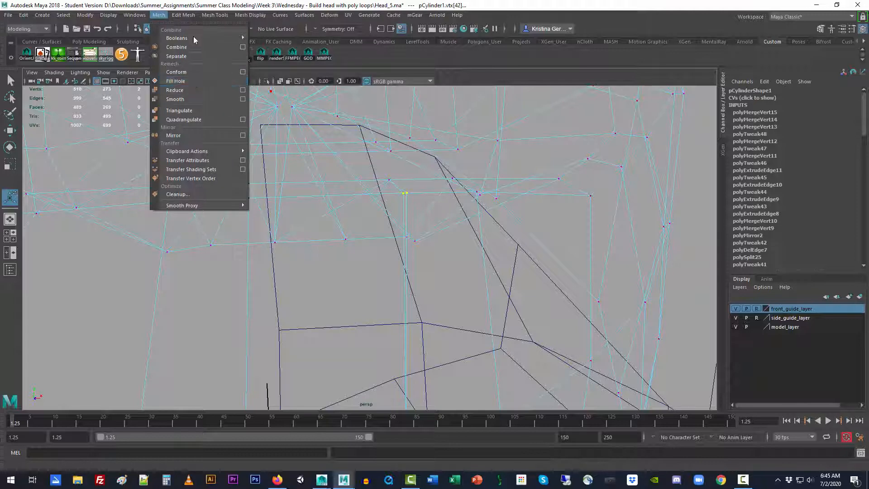
mouse_move(184, 15)
left_click(211, 112)
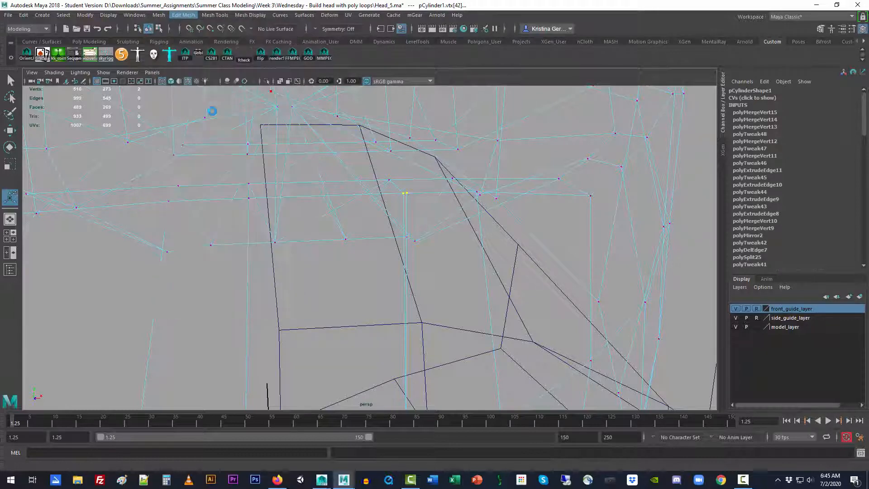
right_click_drag(421, 264, 43, 262, "alt")
middle_click_drag(43, 262, 28, 291, "alt")
left_click(642, 117)
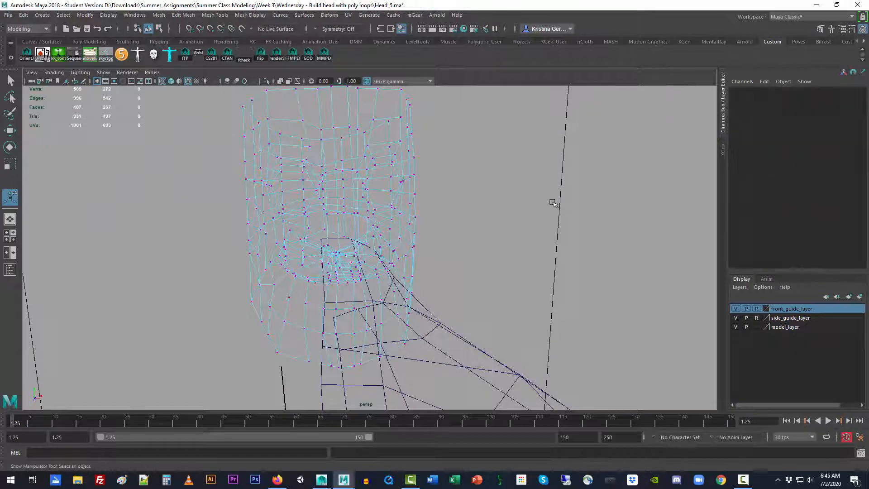
Return the viewport to shaded, textured display and inspect the head from the side and around its open top
key("q")
key("6")
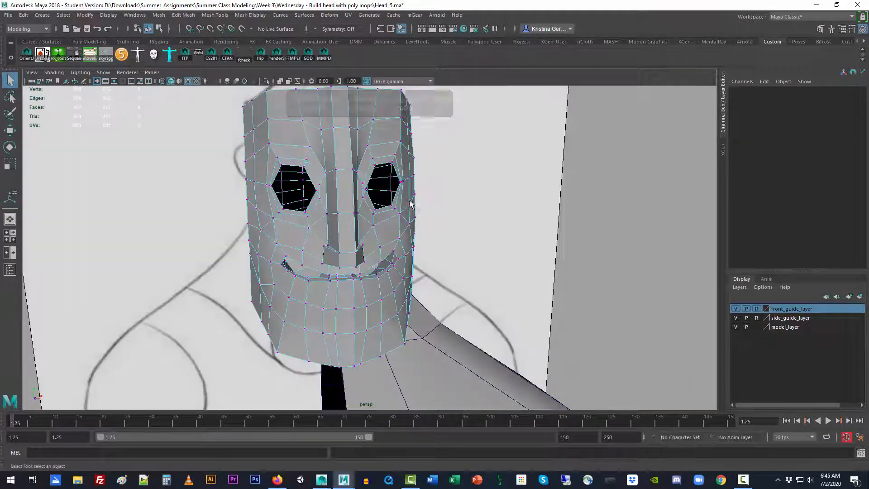
mouse_move(423, 204)
left_mouse_down("alt")
mouse_move(246, 206)
mouse_move(294, 222)
mouse_move(214, 246)
mouse_move(345, 230)
mouse_move(331, 213)
mouse_move(370, 224)
mouse_move(443, 217)
mouse_move(498, 195)
left_mouse_up("alt")
scroll(498, 194, "down", 3)
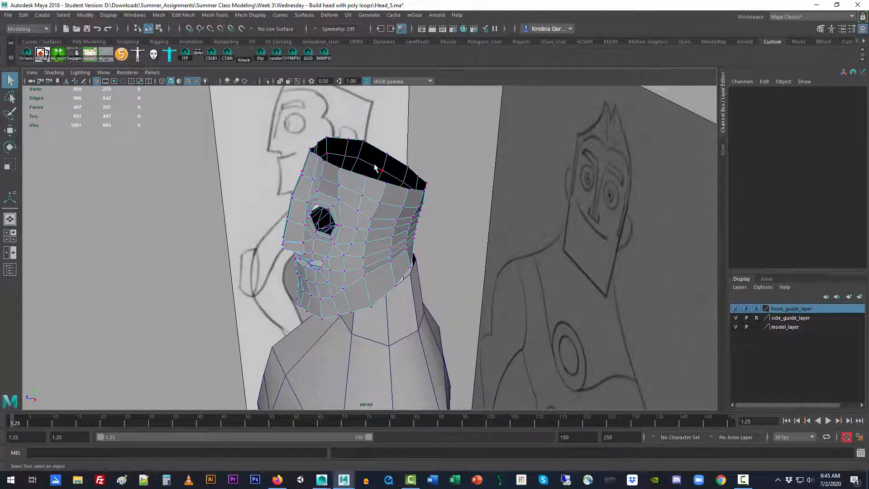
left_click_drag(346, 168, 371, 155, "alt")
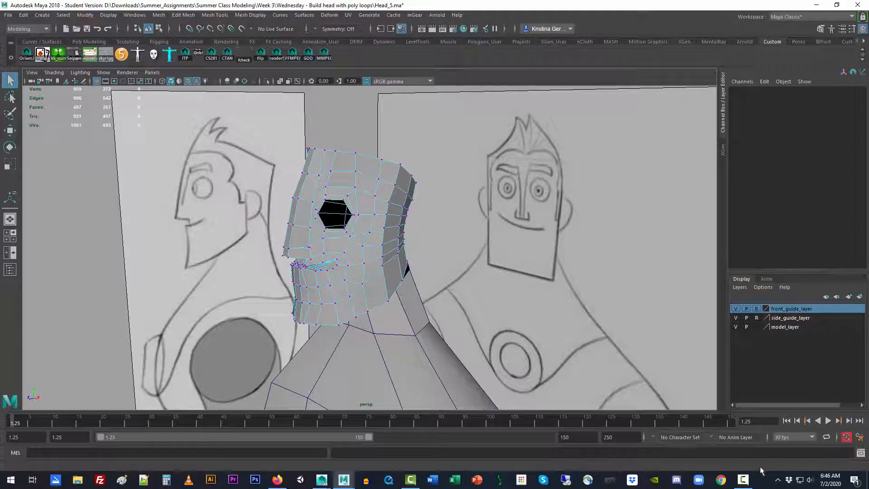
mouse_move(746, 482)
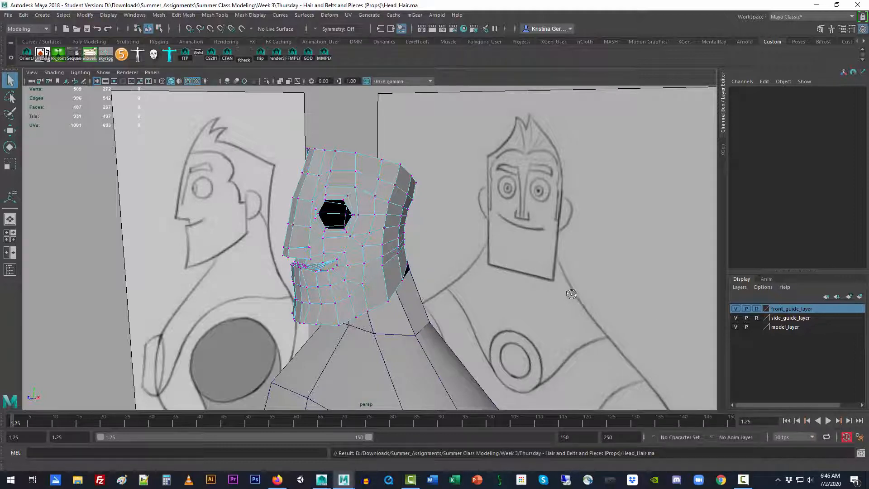
Select the border edge loop around the open top of the head and close it with Fill Hole
left_click_drag(572, 294, 530, 326, "alt")
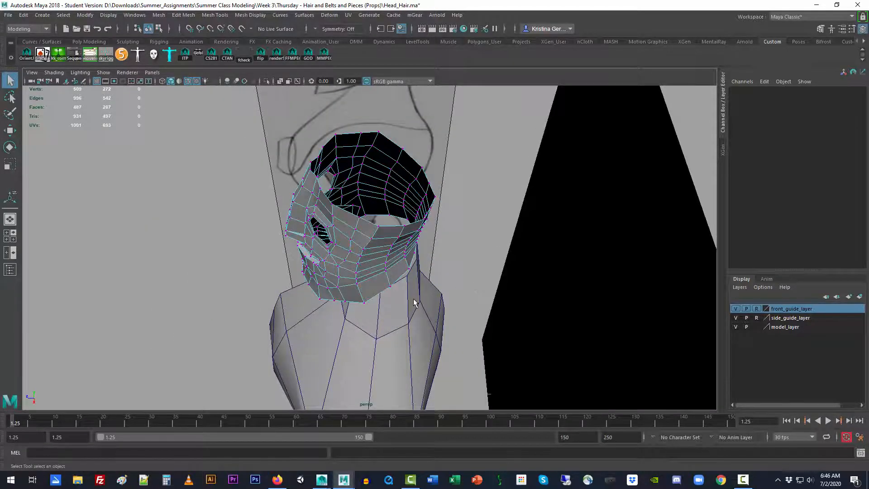
left_click_drag(413, 302, 434, 291, "alt")
right_click_drag(387, 300, 532, 298, "alt")
middle_click_drag(531, 299, 527, 334, "alt")
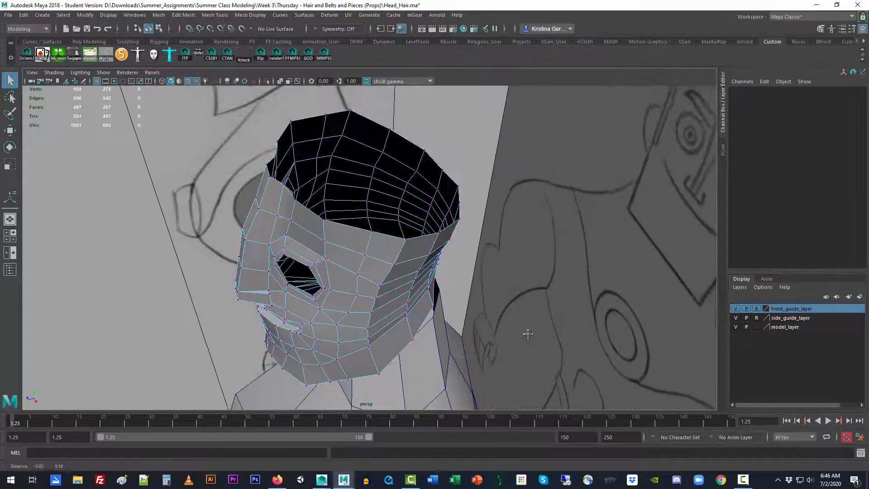
mouse_move(527, 333)
left_mouse_down("alt")
mouse_move(536, 321)
mouse_move(529, 315)
mouse_move(545, 313)
mouse_move(520, 312)
mouse_move(525, 317)
left_mouse_up("alt")
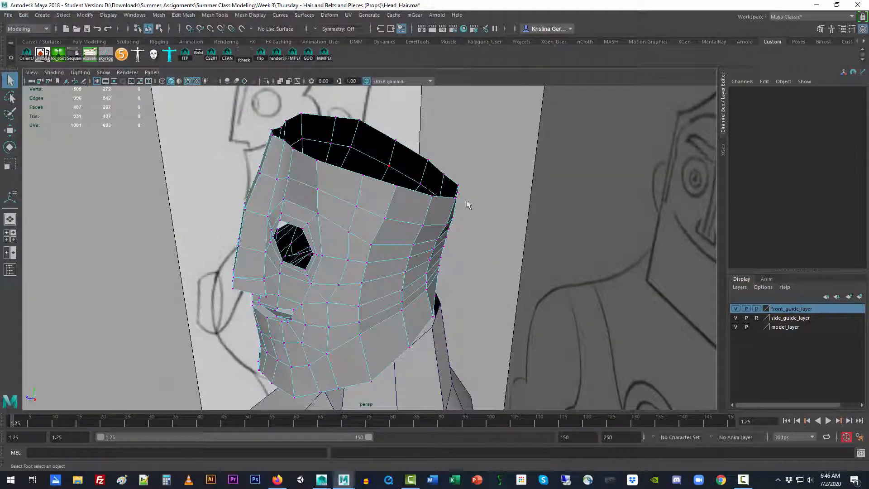
mouse_move(521, 254)
left_mouse_down("alt")
mouse_move(557, 252)
mouse_move(416, 252)
mouse_move(376, 266)
mouse_move(439, 287)
mouse_move(448, 304)
left_mouse_up("alt")
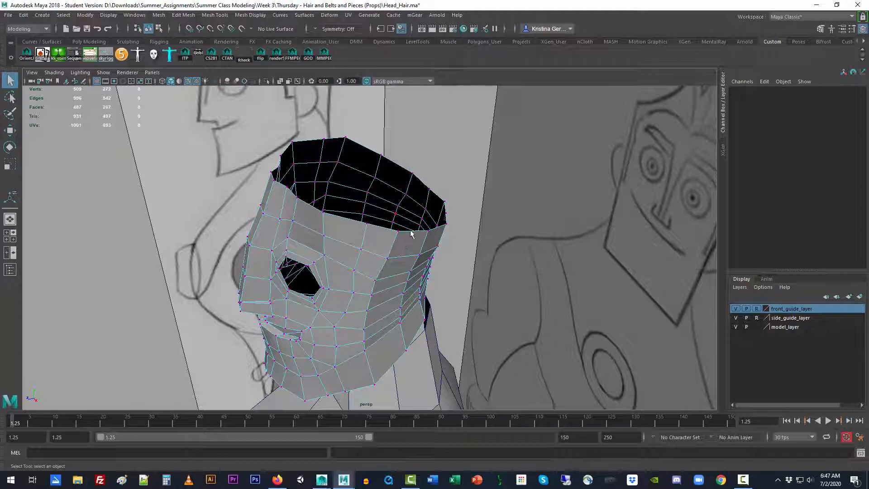
right_click_drag(410, 230, 409, 190)
double_click(378, 223)
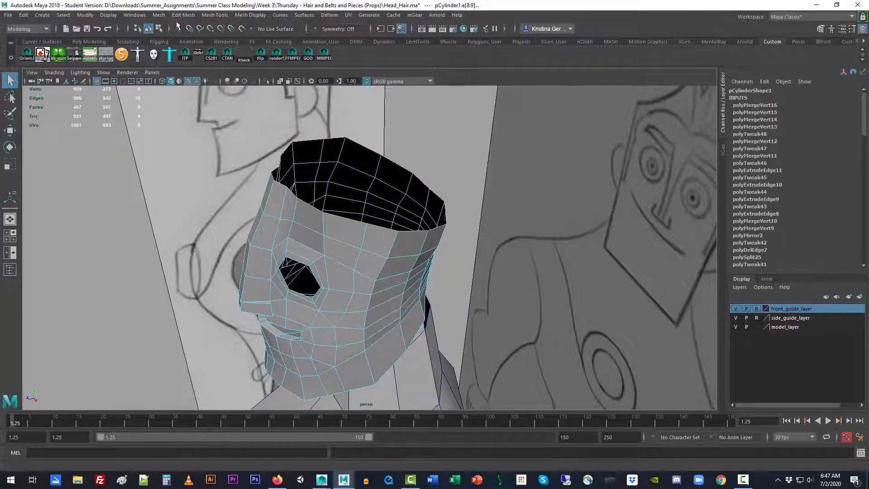
left_click(159, 15)
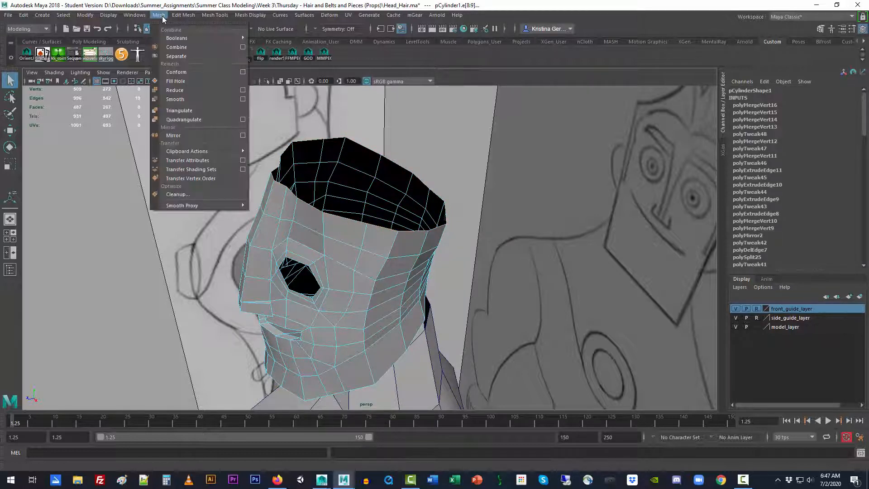
left_click(198, 81)
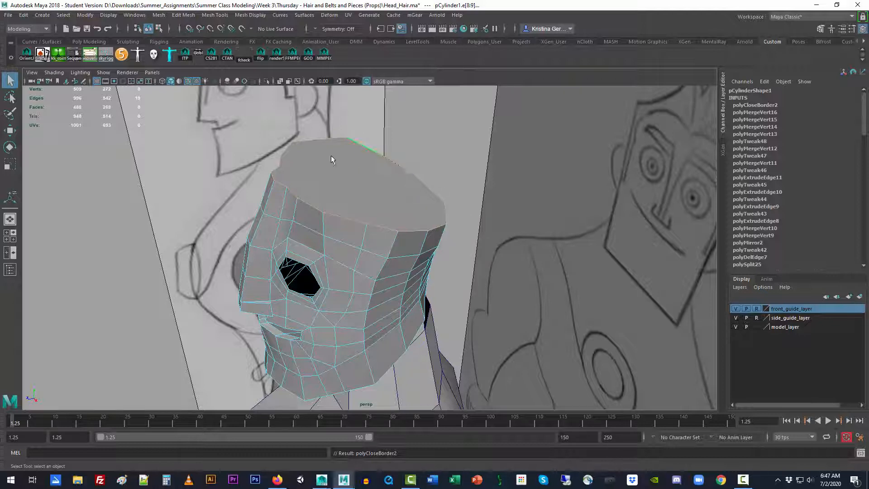
Select the single face capping the top of the head and triangulate it
right_click(342, 193)
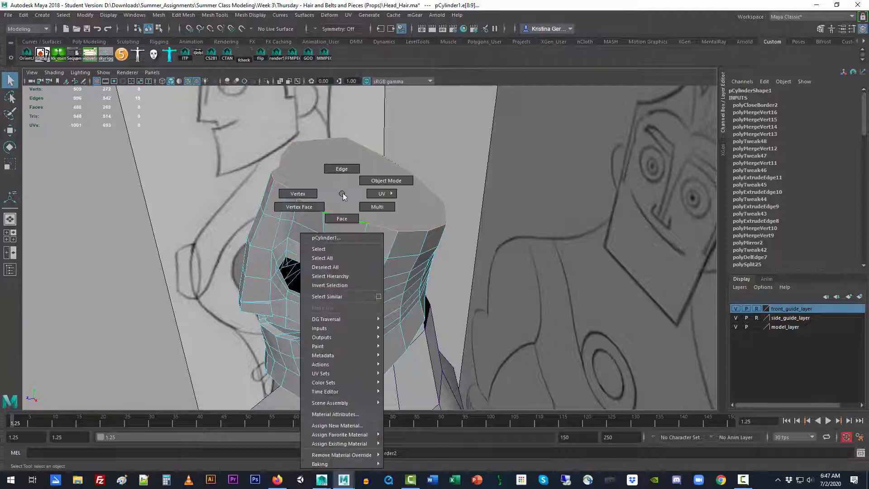
right_click_drag(371, 176, 349, 203)
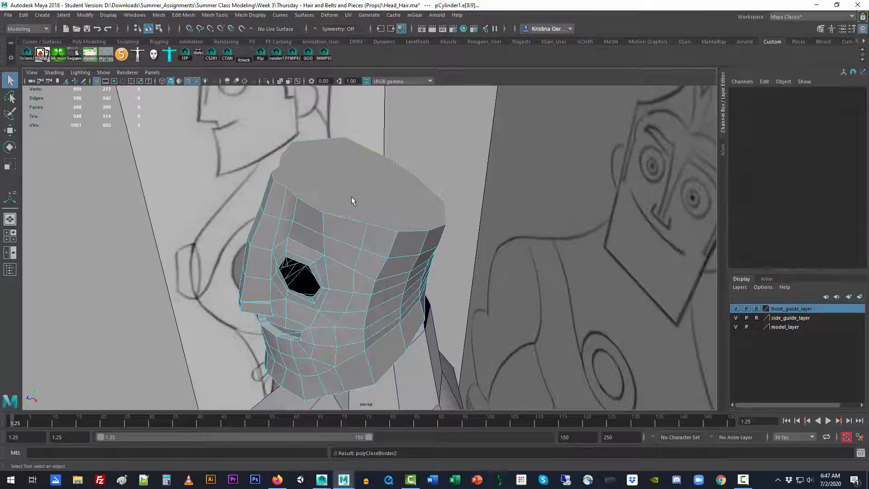
left_click(352, 197)
left_click_drag(388, 225, 439, 238, "alt")
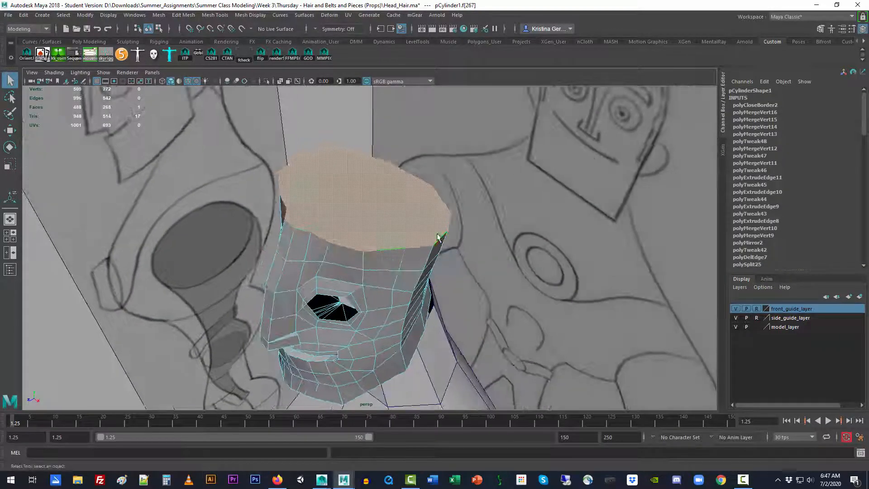
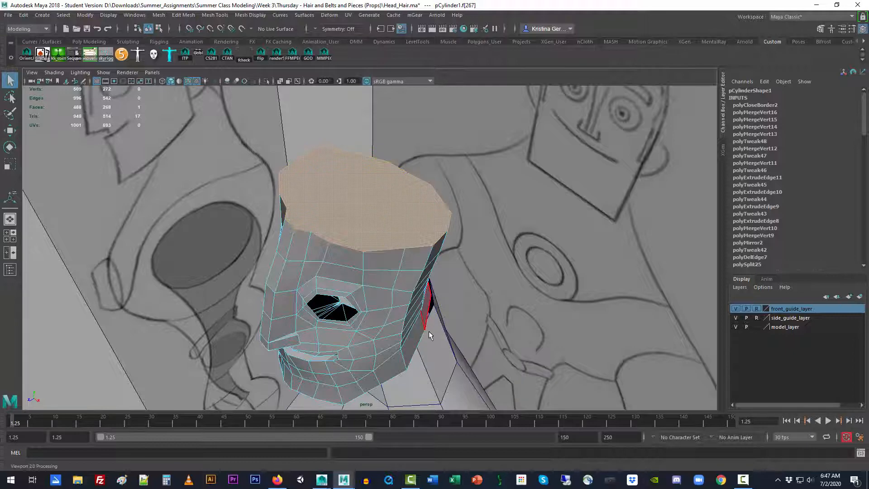
left_click_drag(411, 325, 337, 322, "alt")
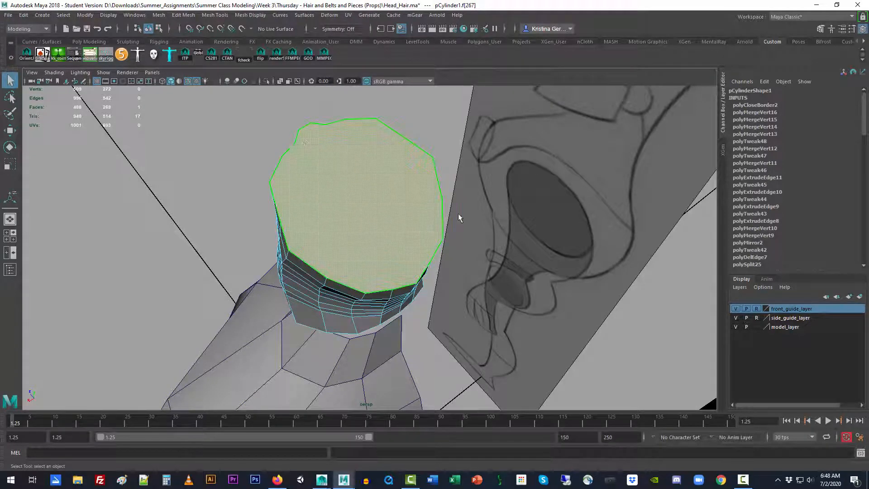
left_click_drag(458, 218, 415, 220, "alt")
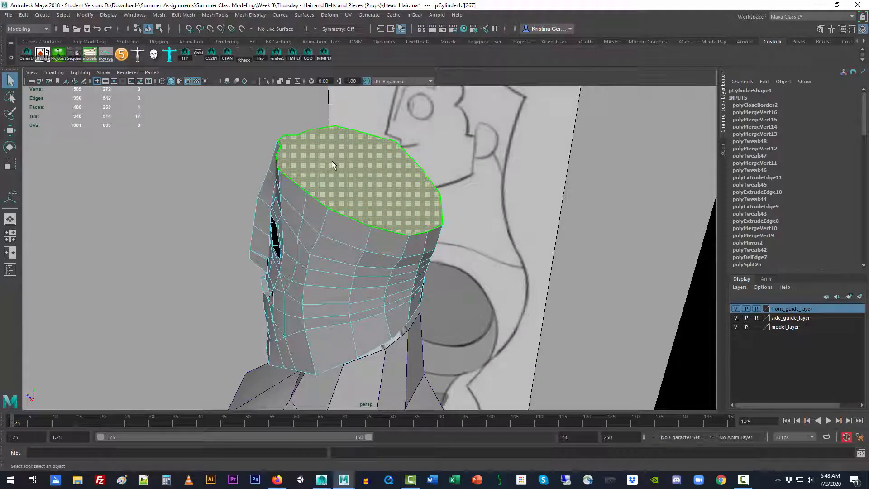
middle_click_drag(332, 161, 325, 210, "alt")
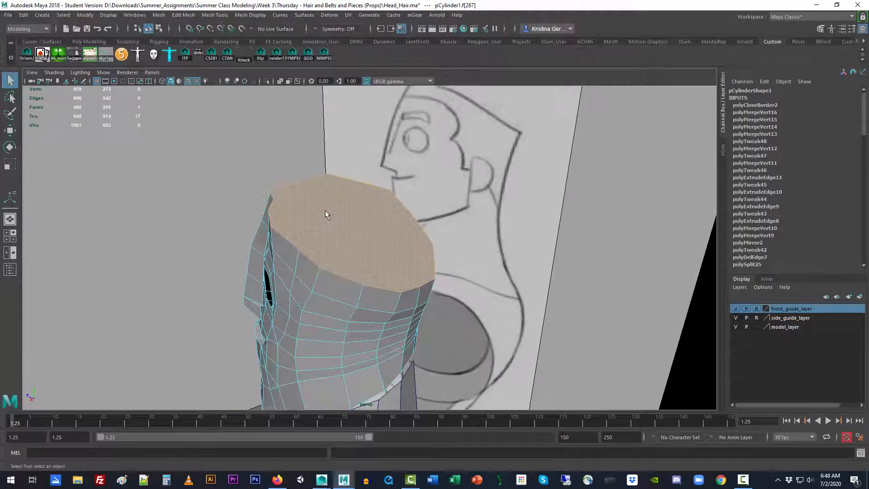
left_click_drag(379, 162, 379, 127, "alt")
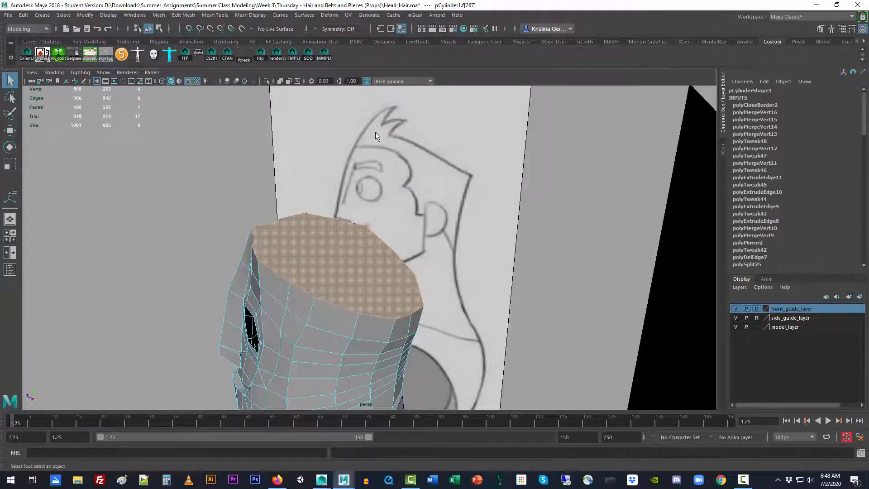
left_click_drag(435, 249, 407, 307, "alt")
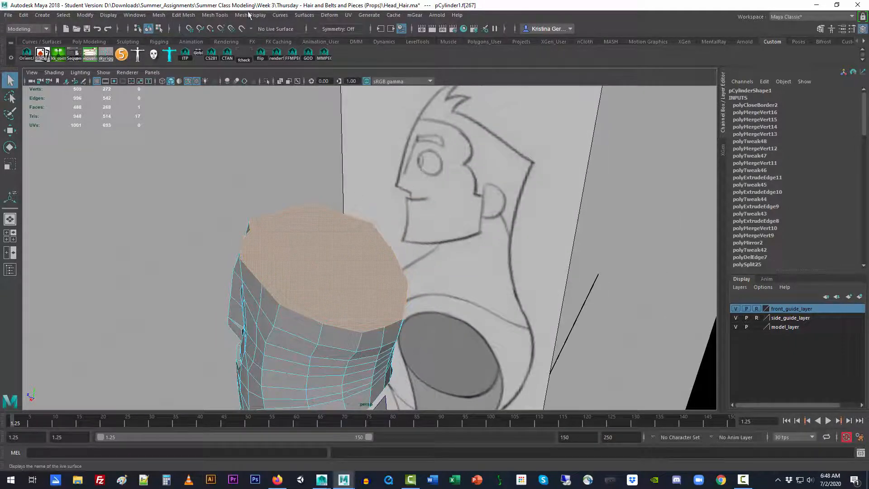
left_click(191, 16)
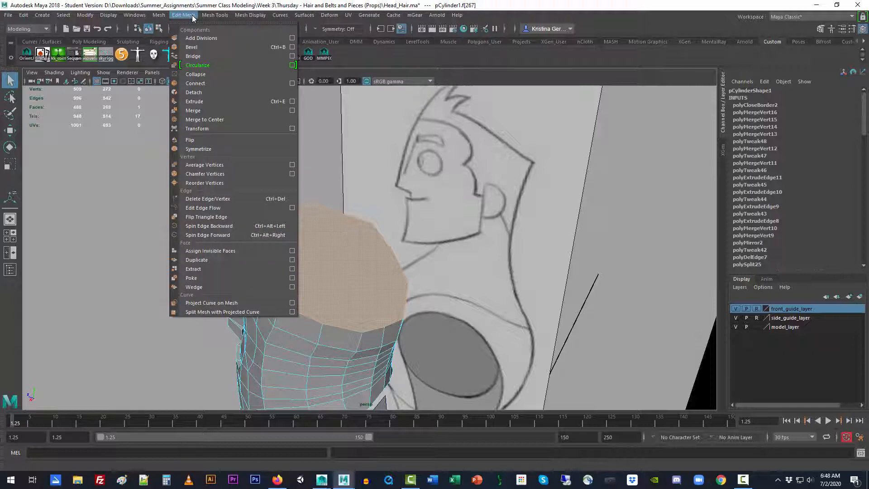
mouse_move(205, 17)
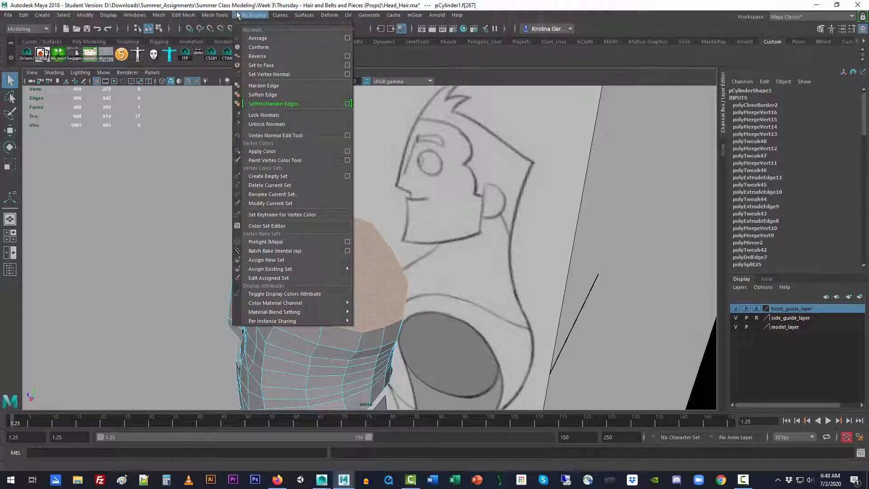
left_click(159, 14)
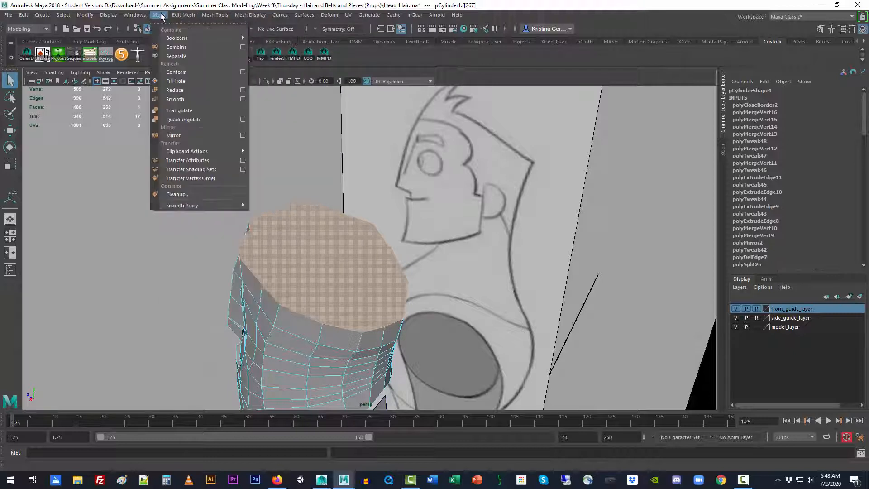
left_click(187, 111)
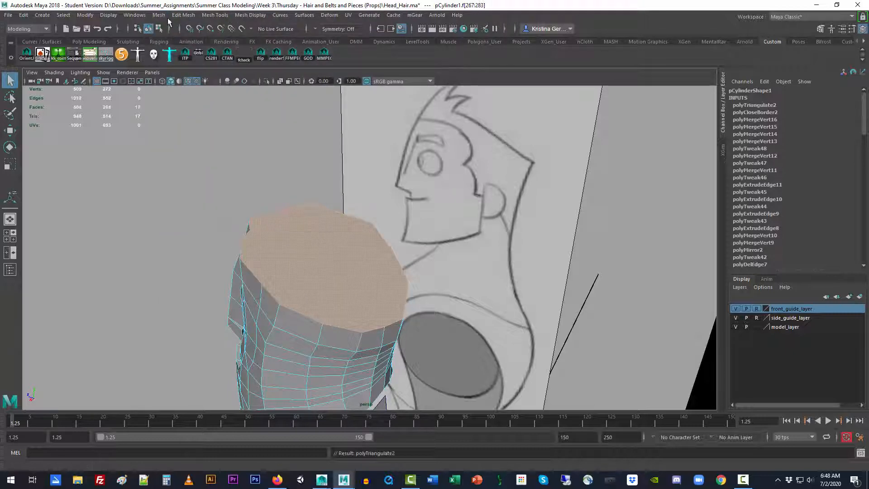
Quadrangulate the triangulated faces capping the top of the head and inspect the cap from several angles
left_click(159, 15)
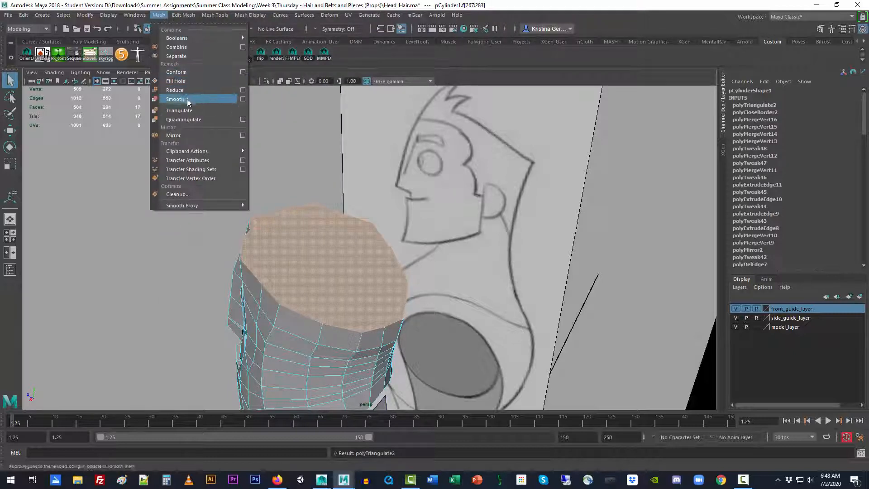
left_click(192, 120)
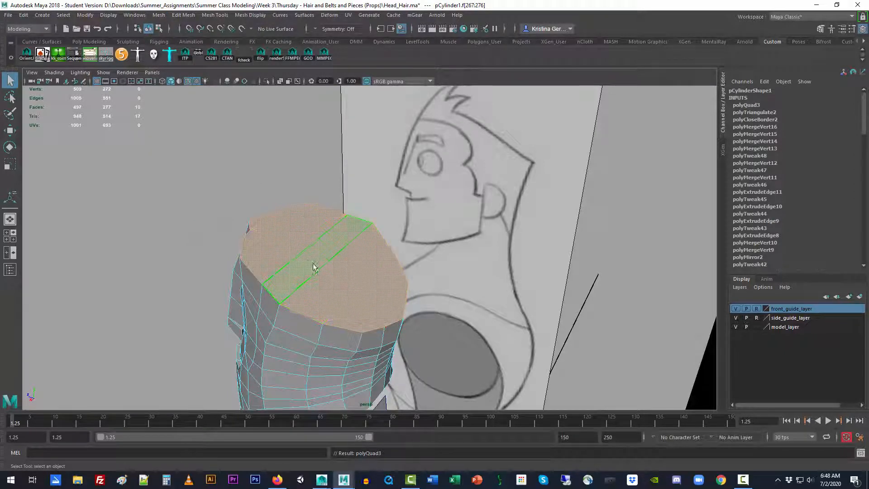
left_click_drag(380, 297, 341, 291, "alt")
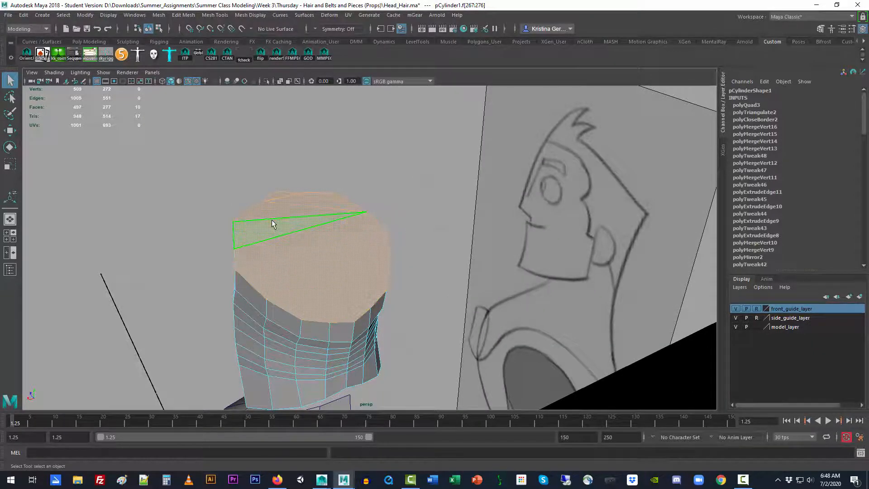
mouse_move(274, 224)
left_mouse_down("alt")
mouse_move(333, 223)
mouse_move(282, 250)
left_mouse_up("alt")
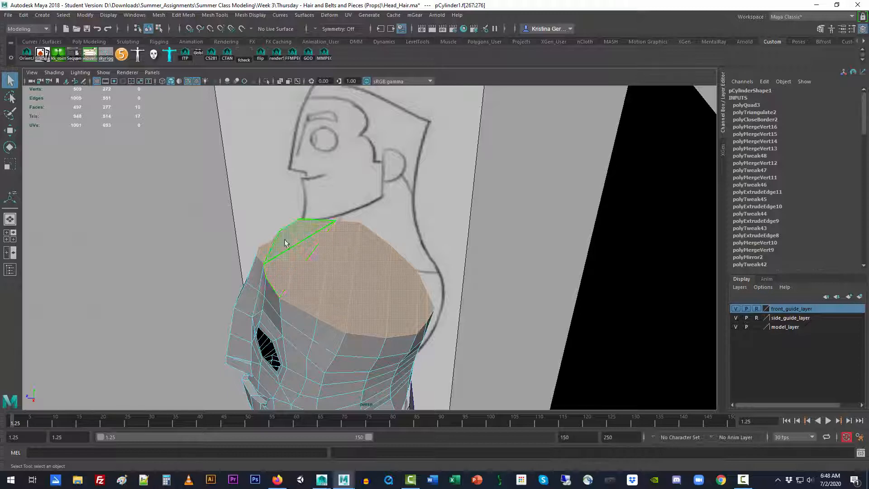
left_click_drag(490, 334, 442, 318, "alt")
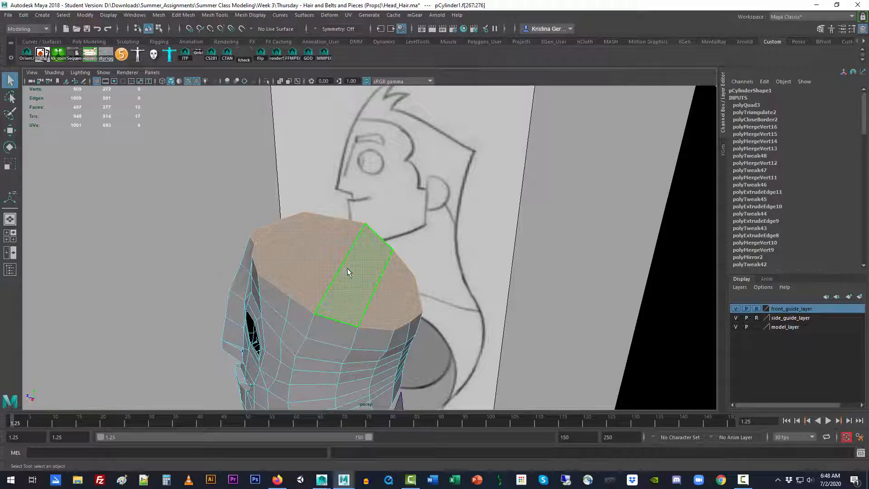
Switch to edge selection and try to delete an edge running across the back part of the cap
right_click_drag(342, 321, 346, 190)
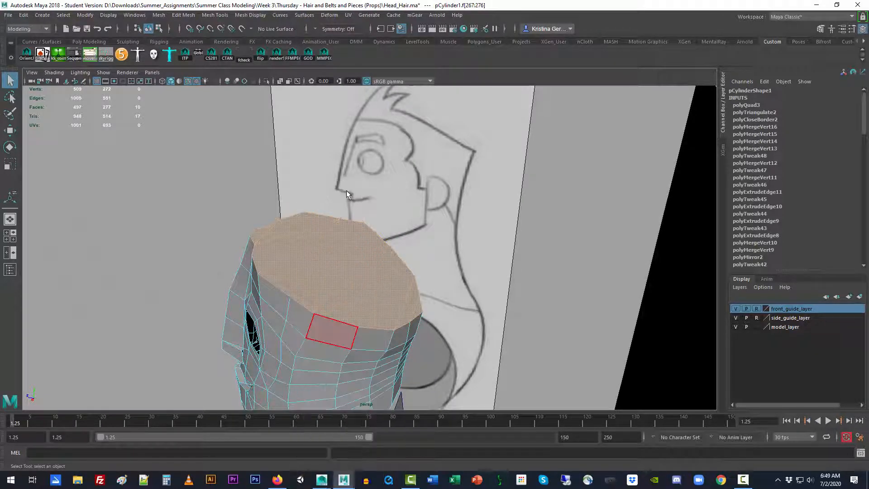
double_click(341, 318)
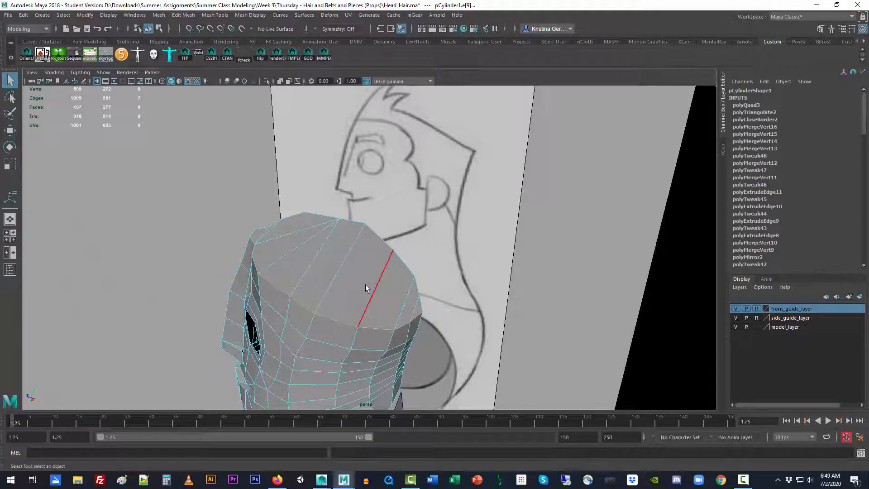
key("Delete")
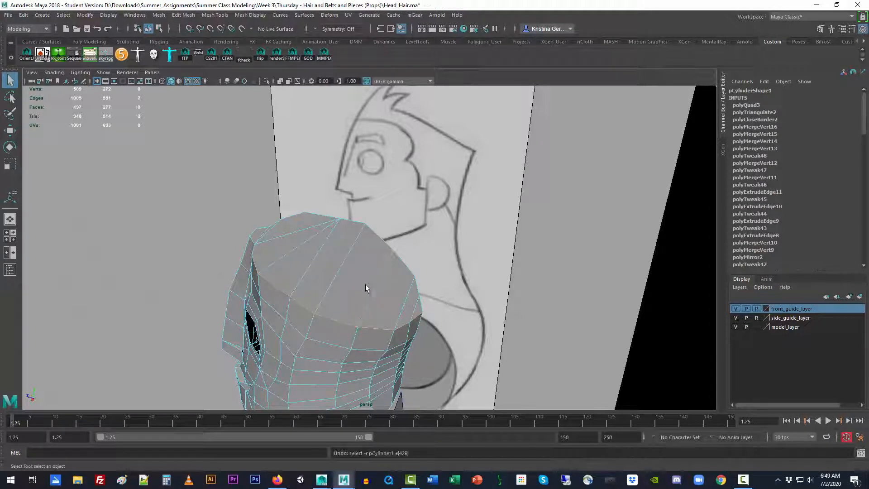
Undo back through the cap's quadrangulation, triangulation and hole fill to reopen the top of the head
key("ctrl+z")
key("ctrl+z")
key("ctrl+z")
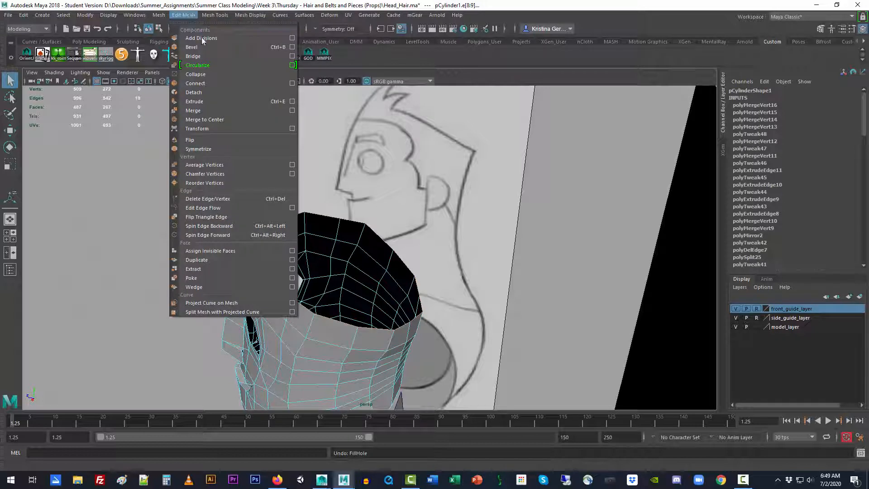
Extrude the border edge loop around the open top of the head and scale it inward to a central point
left_click(219, 102)
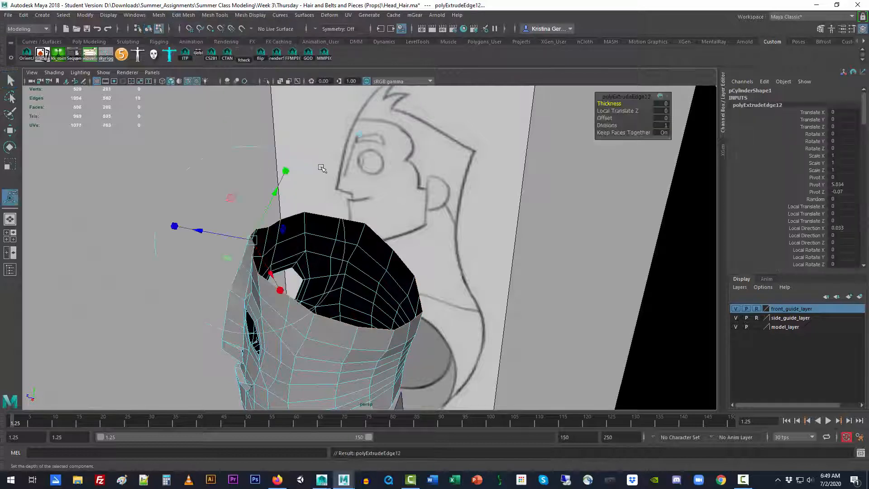
key("r")
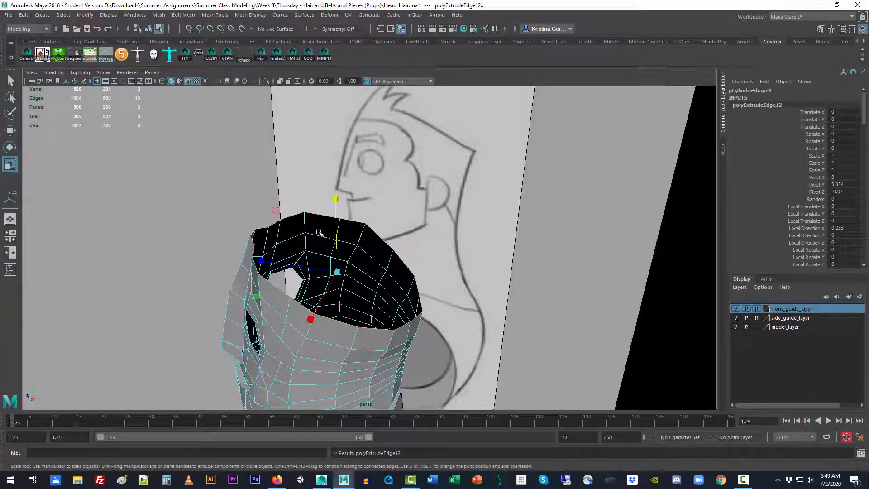
left_click_drag(338, 272, 222, 301)
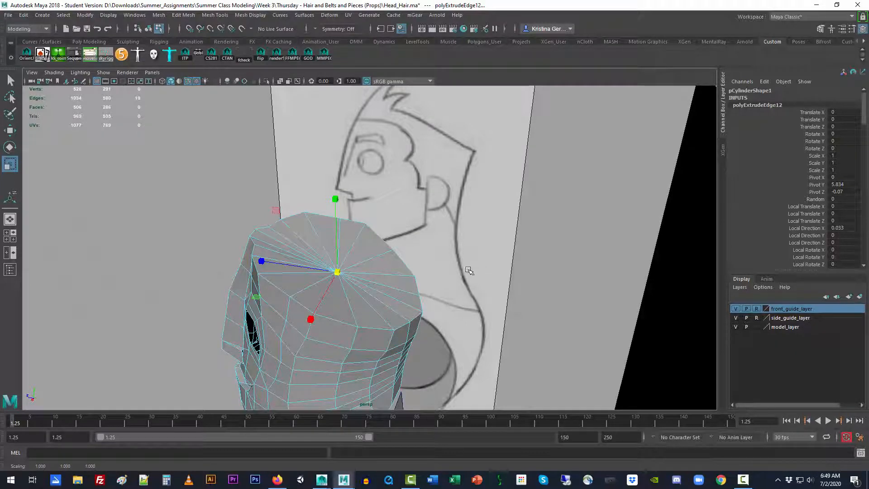
left_click_drag(466, 270, 437, 273, "alt")
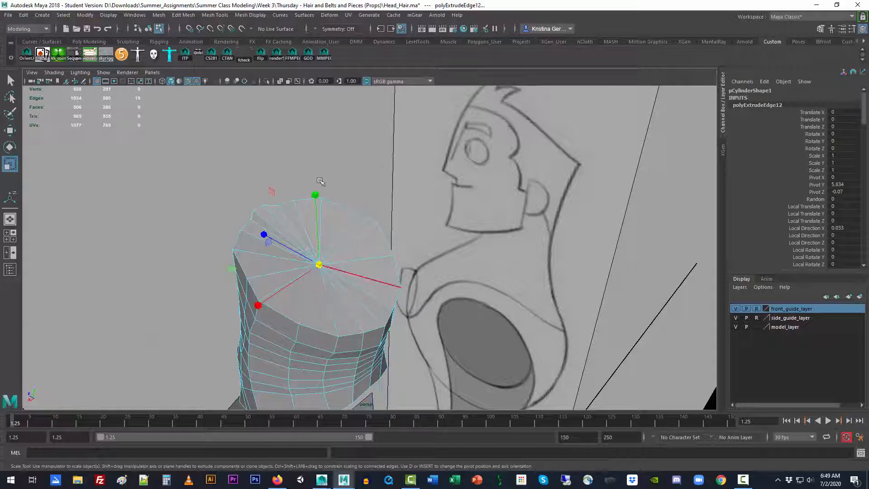
left_click(266, 115)
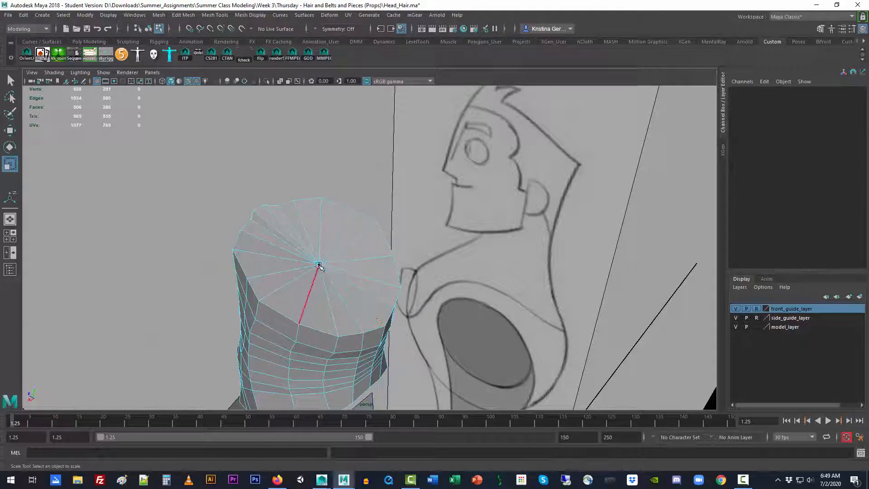
In wireframe display, select all the vertices gathered at the cap's centre and merge them
right_click_drag(319, 266, 279, 210)
left_click_drag(316, 263, 332, 248, "alt")
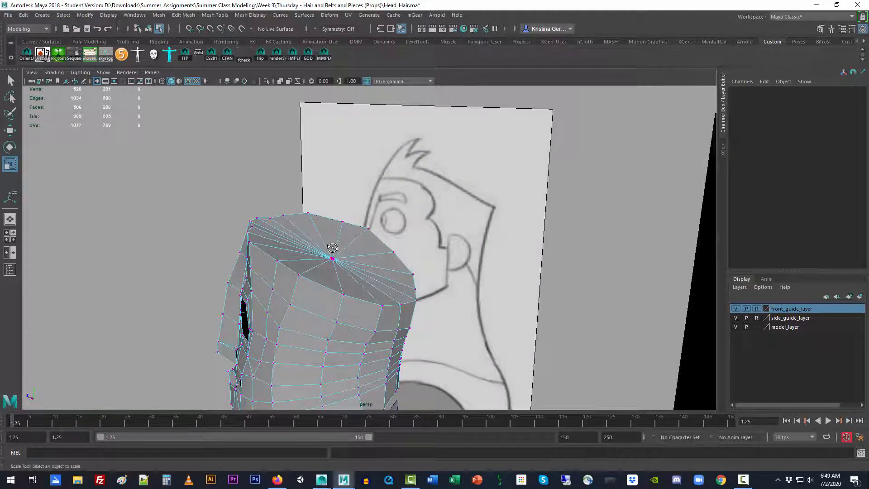
key("4")
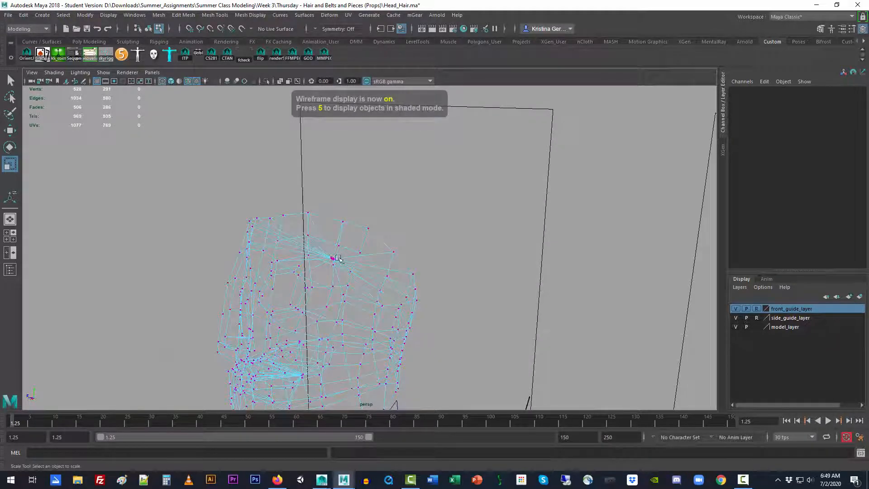
left_click_drag(341, 261, 341, 263)
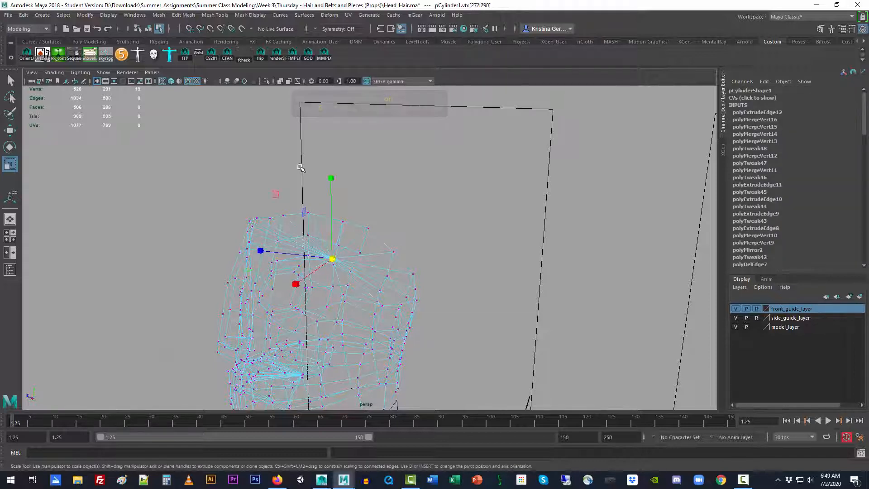
left_click(211, 16)
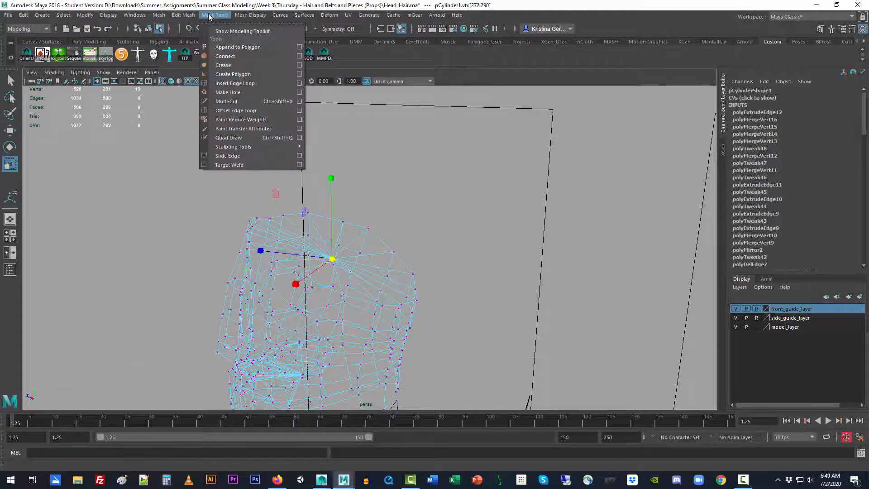
mouse_move(185, 15)
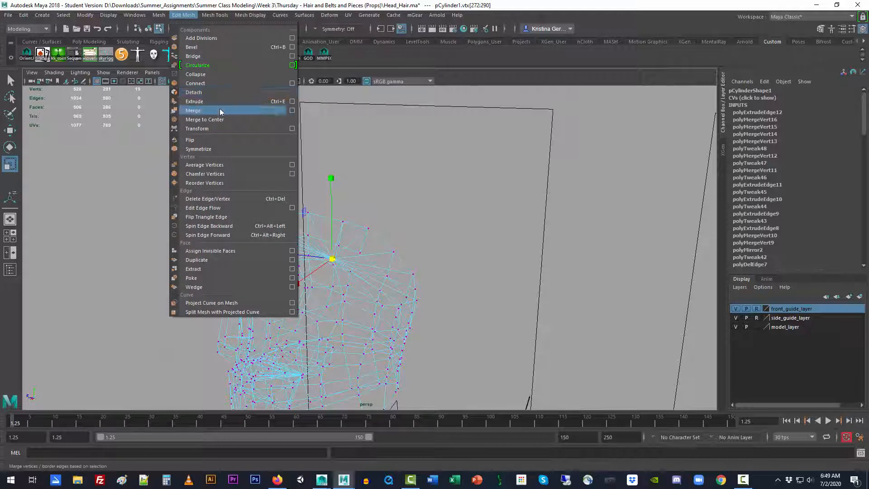
left_click(220, 110)
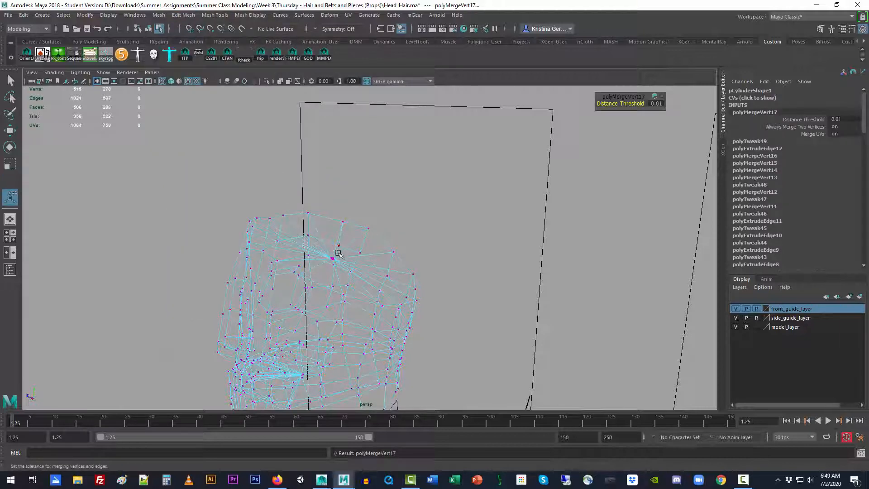
Merge the remaining vertices at the cap's centre with a distance threshold of about 0.033 and return to shaded display
scroll(338, 253, "up", 8)
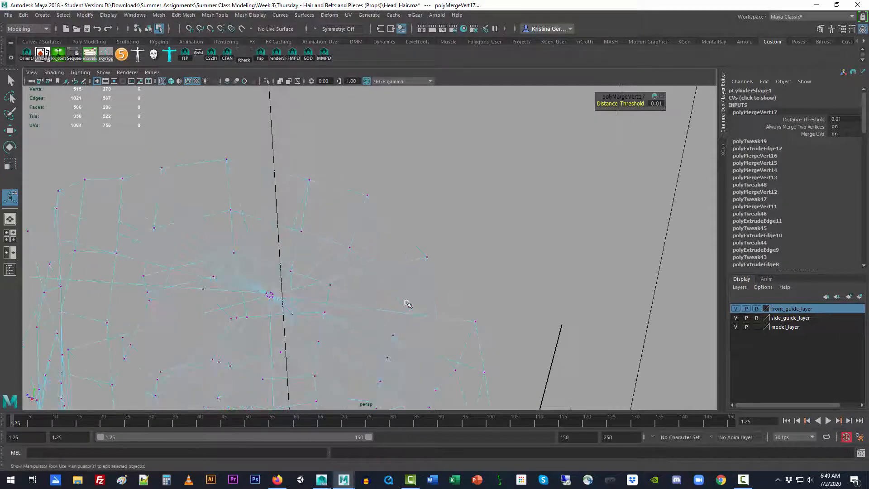
mouse_move(256, 286)
left_mouse_down()
mouse_move(278, 302)
mouse_move(268, 297)
left_mouse_up()
key("r")
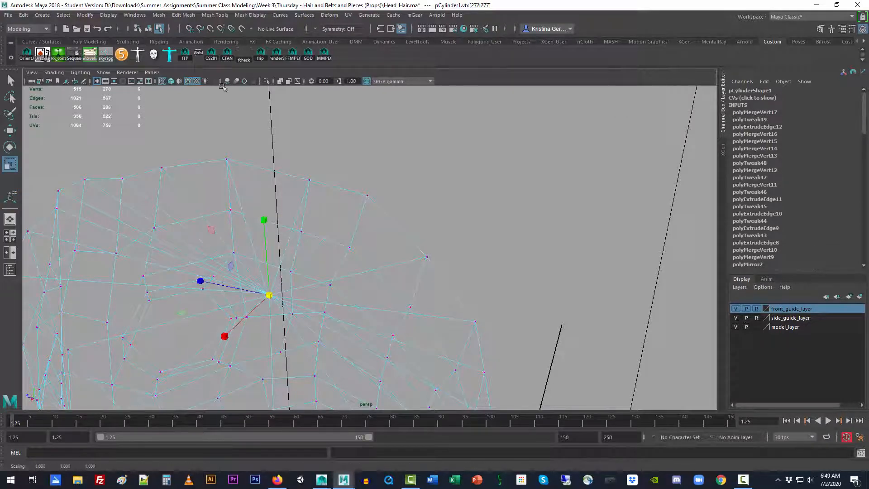
left_click(182, 16)
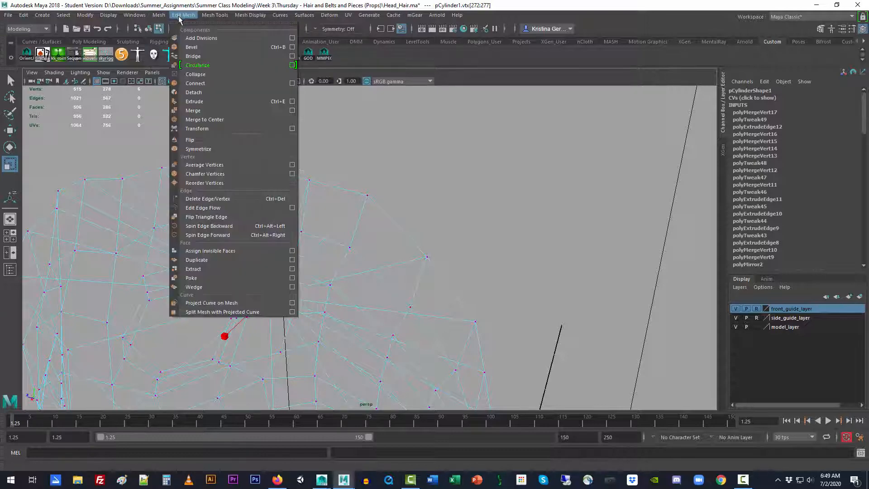
left_click(193, 110)
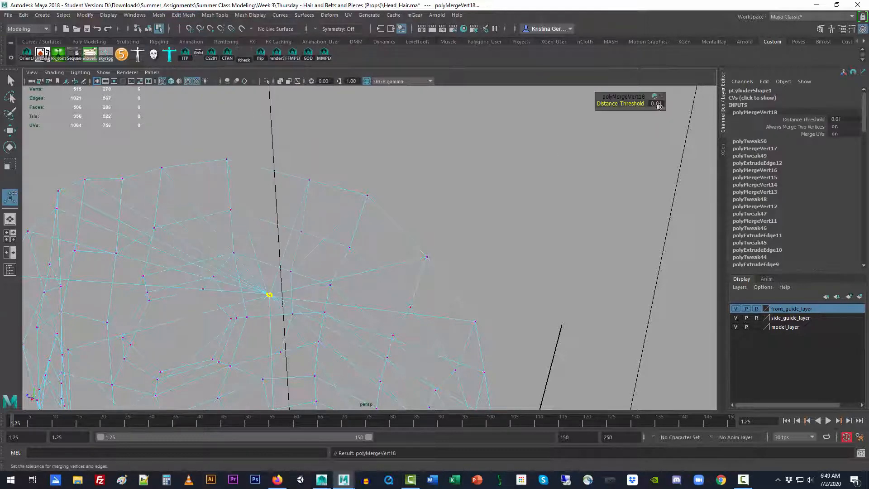
left_click_drag(634, 104, 597, 181)
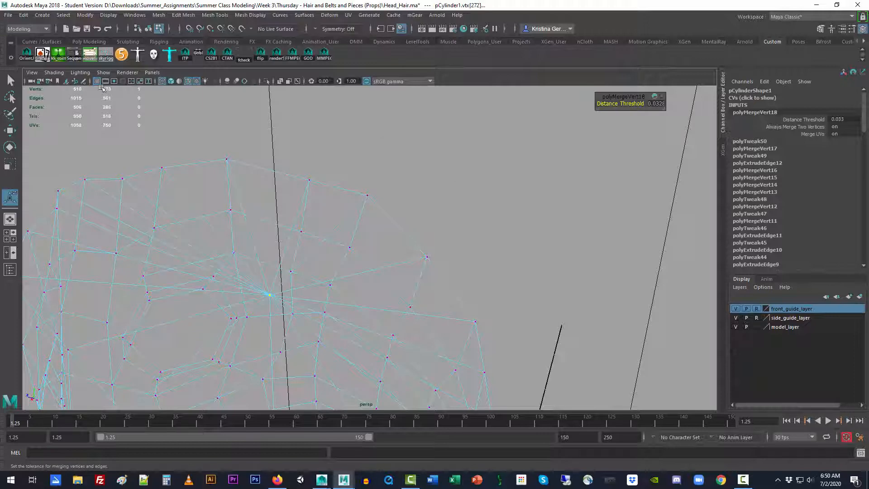
left_click(15, 80)
key("5")
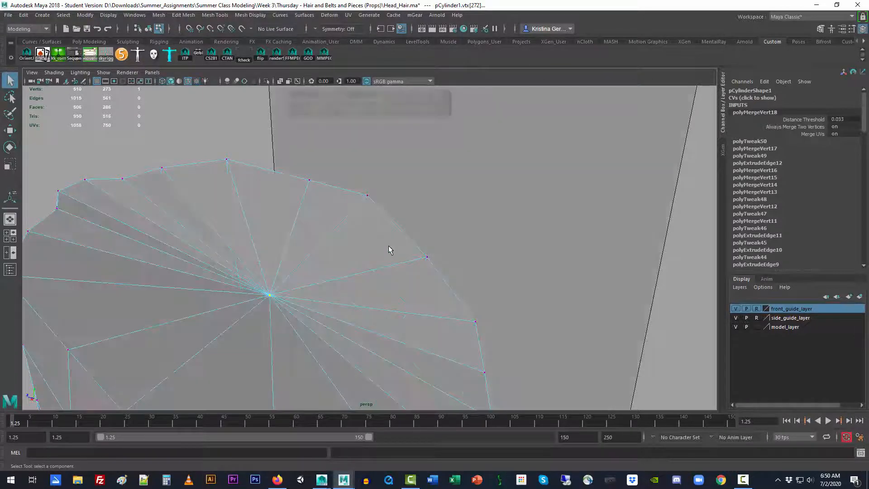
Try raising the merged centre vertex of the head cap into a peak and shifting it slightly backward
scroll(342, 275, "down", 5)
key("w")
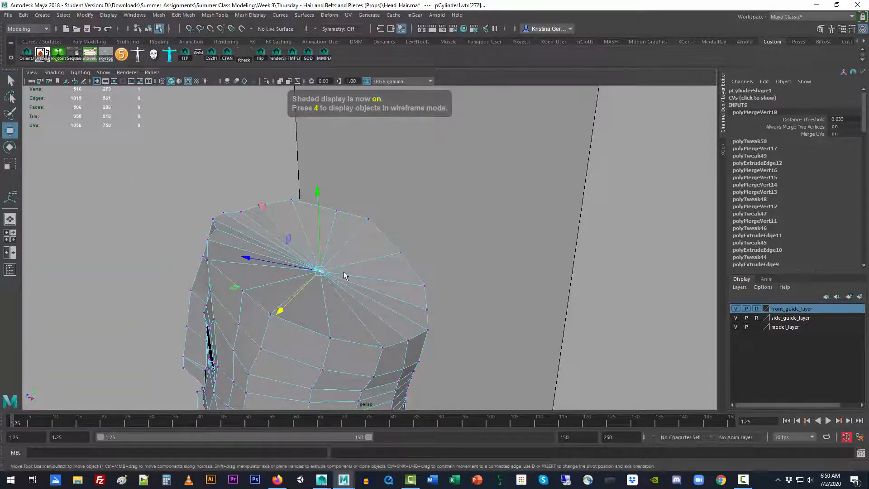
mouse_move(319, 258)
left_mouse_down()
mouse_move(324, 192)
mouse_move(308, 202)
left_mouse_up()
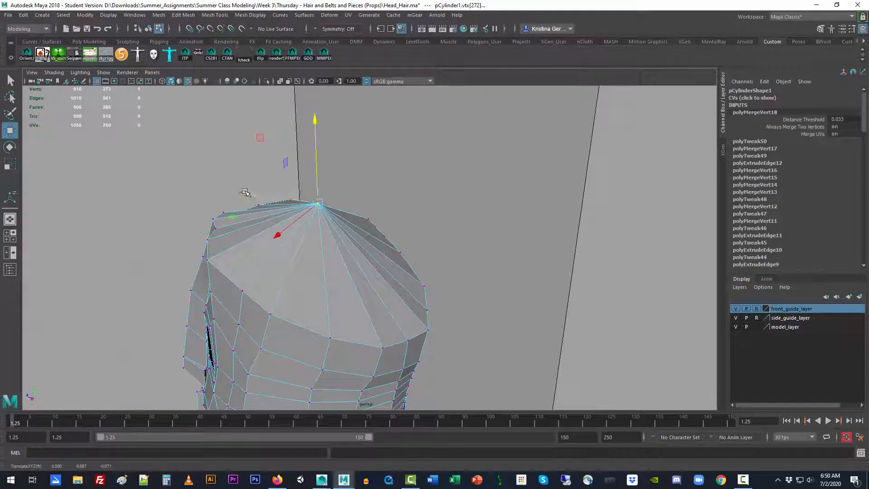
middle_click_drag(245, 192, 261, 195)
left_click_drag(333, 173, 342, 143)
left_click_drag(265, 172, 270, 173)
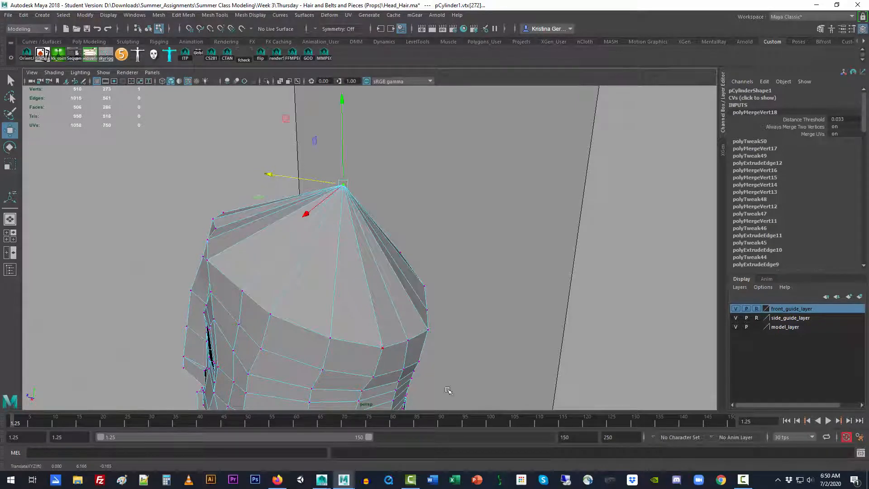
left_click_drag(452, 392, 473, 375, "alt")
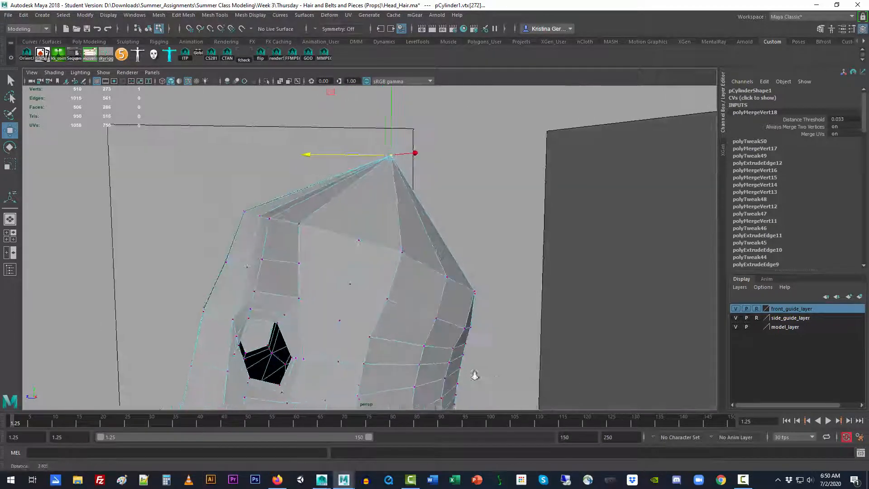
right_click_drag(474, 376, 256, 316, "alt")
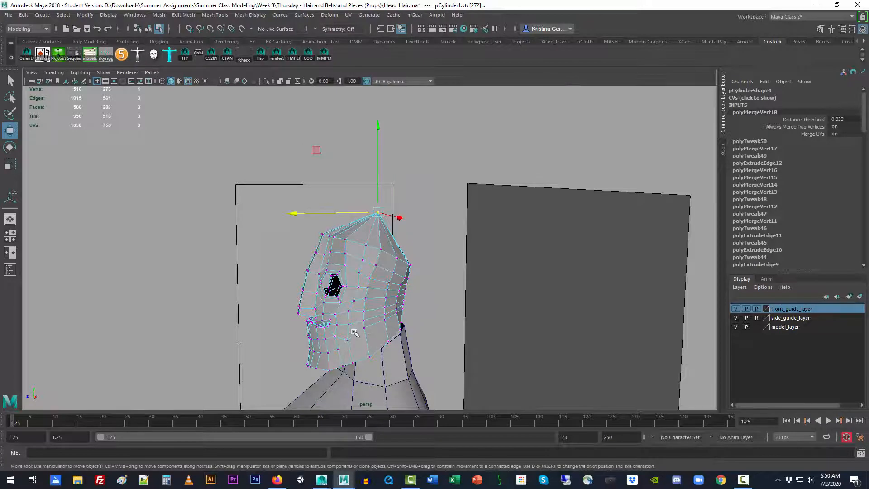
left_click_drag(319, 331, 378, 336, "alt")
right_click_drag(378, 335, 584, 276, "alt")
middle_click_drag(576, 284, 572, 306, "alt")
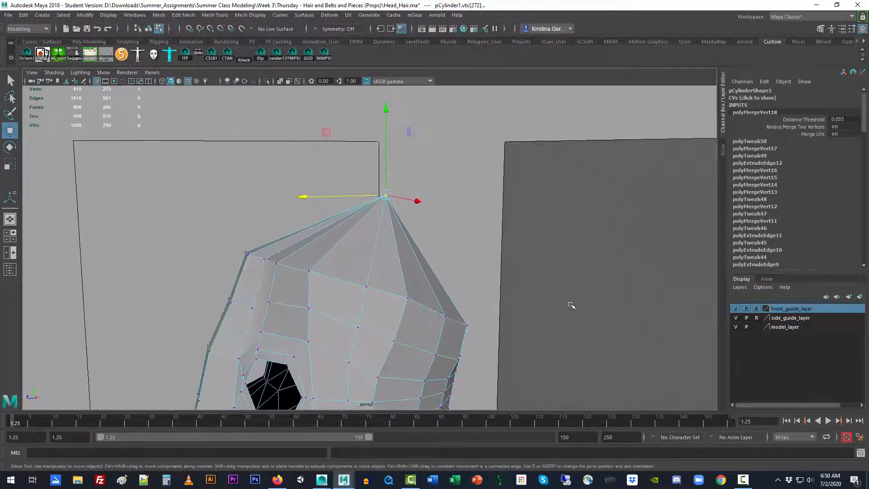
left_click_drag(572, 305, 560, 304, "alt")
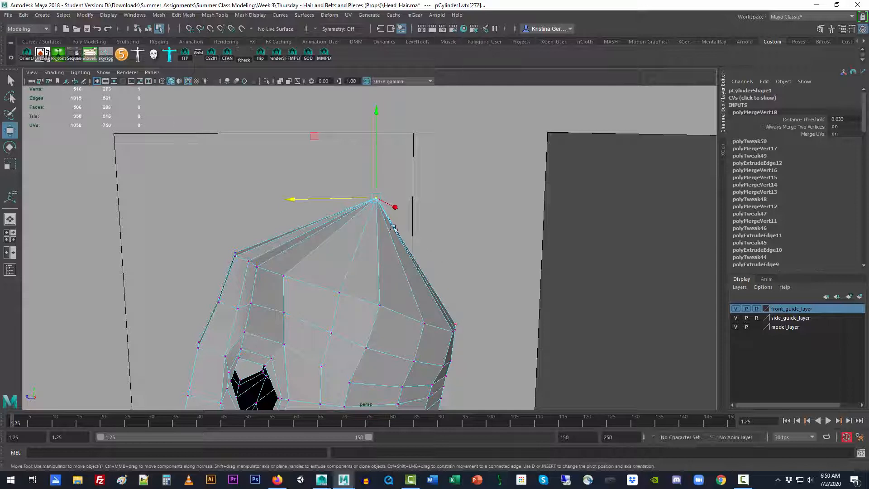
left_click_drag(435, 296, 422, 317, "alt")
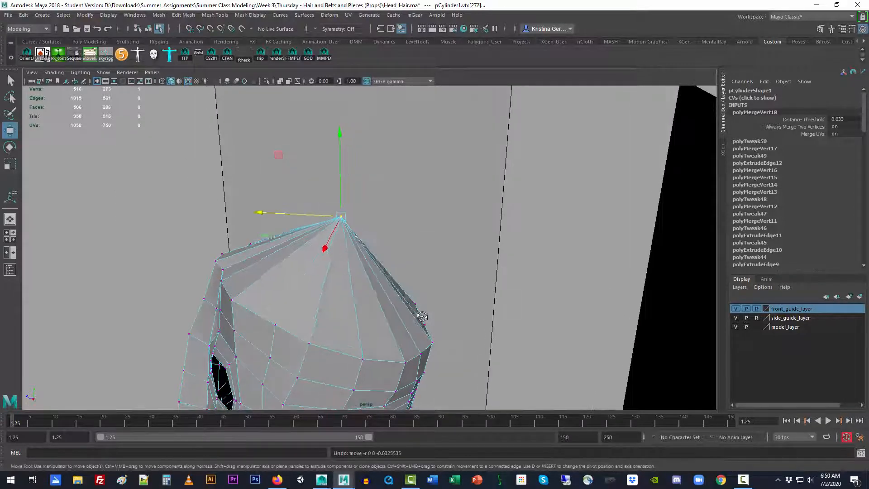
Undo the centre vertex moves, the vertex merge and the edge extrusion so the top of the head is open again
key("ctrl+z")
key("ctrl+z")
key("ctrl+z")
key("ctrl+z")
key("ctrl+z")
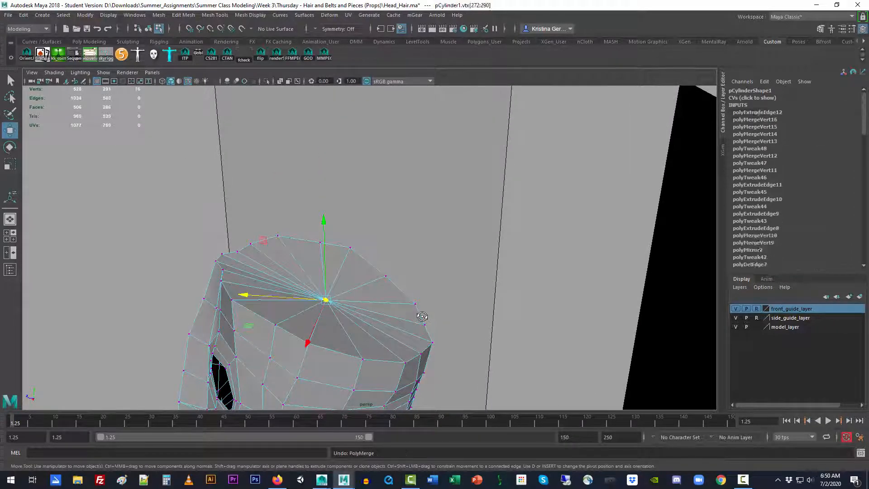
key("ctrl+z")
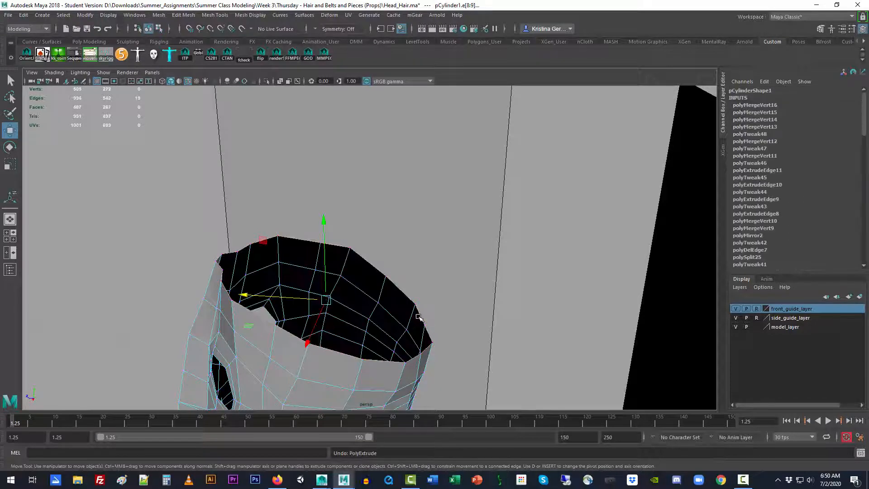
Close the open border at the top of the head with Fill Hole
left_click(183, 15)
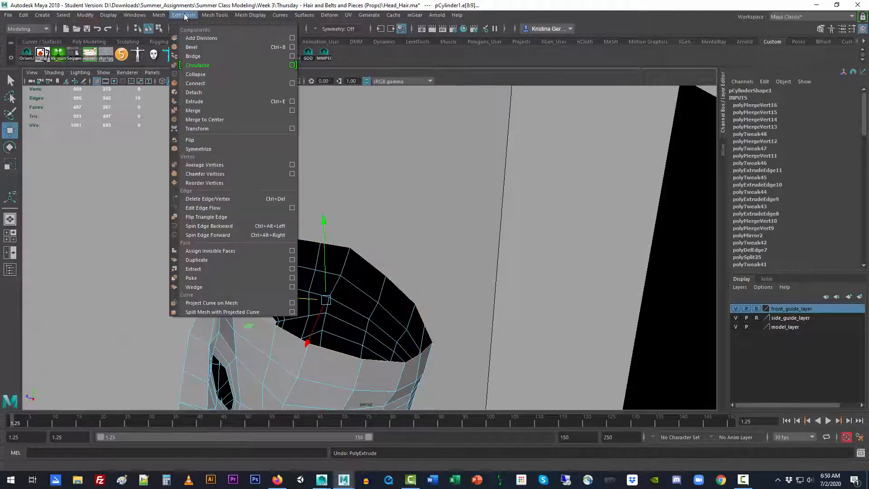
mouse_move(159, 16)
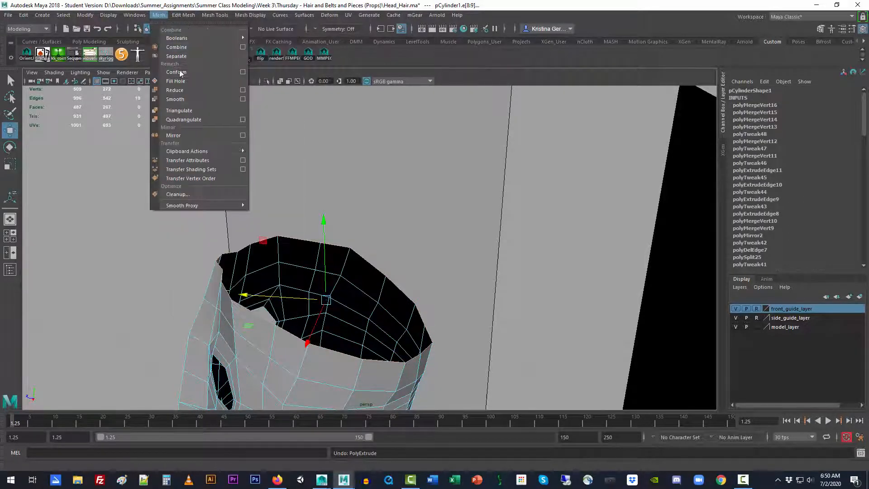
left_click(182, 81)
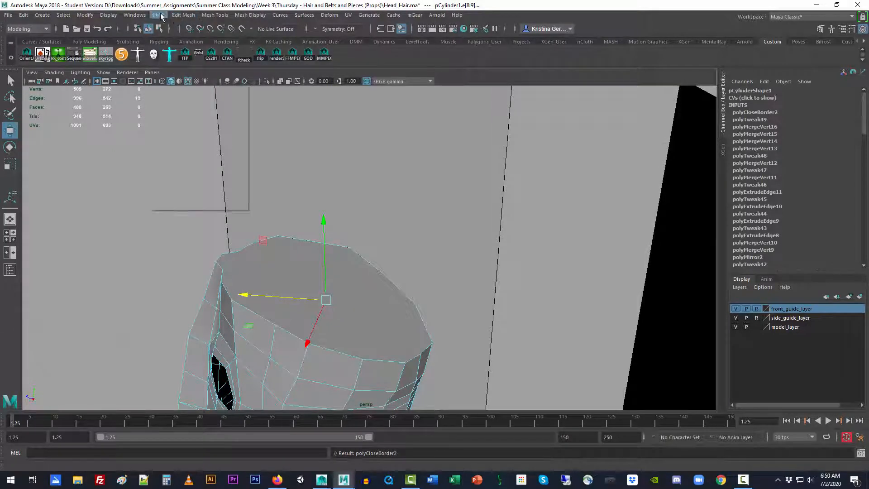
left_click(161, 15)
left_click(381, 273)
Triangulate the single face capping the head, and convert the resulting triangles with Quadrangulate
right_click_drag(382, 273, 376, 242)
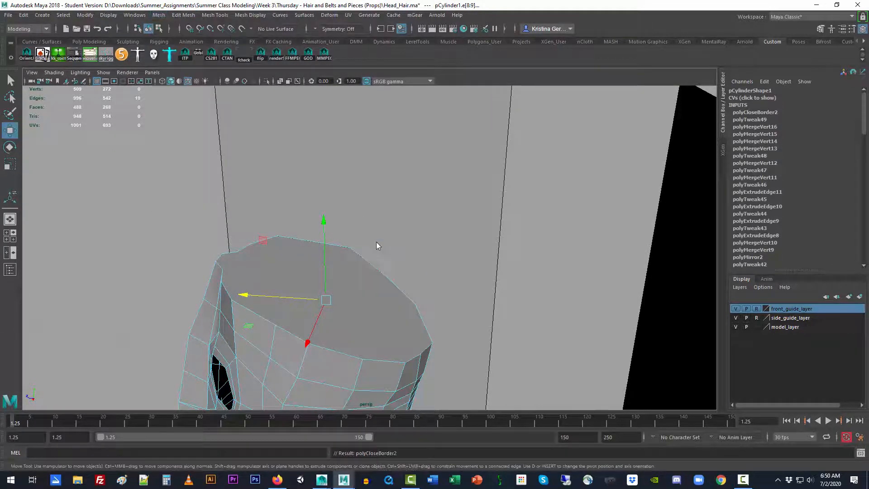
left_click(310, 260)
left_click(158, 15)
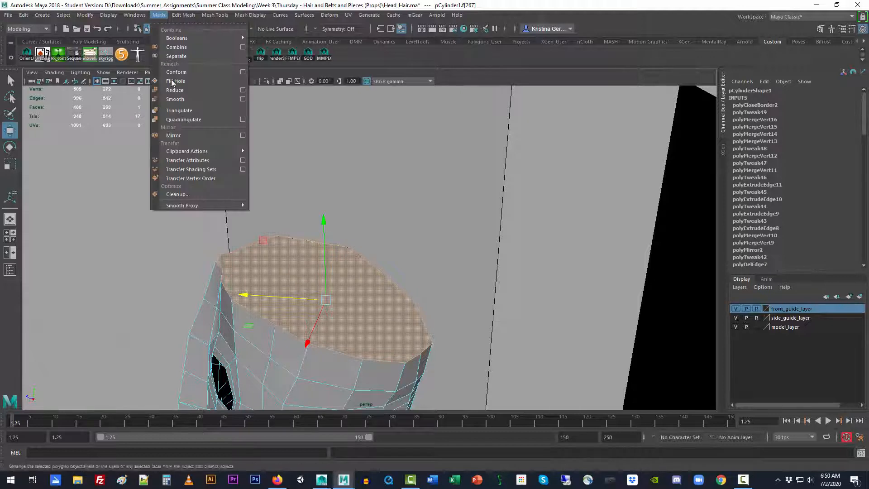
left_click(175, 110)
left_click(159, 16)
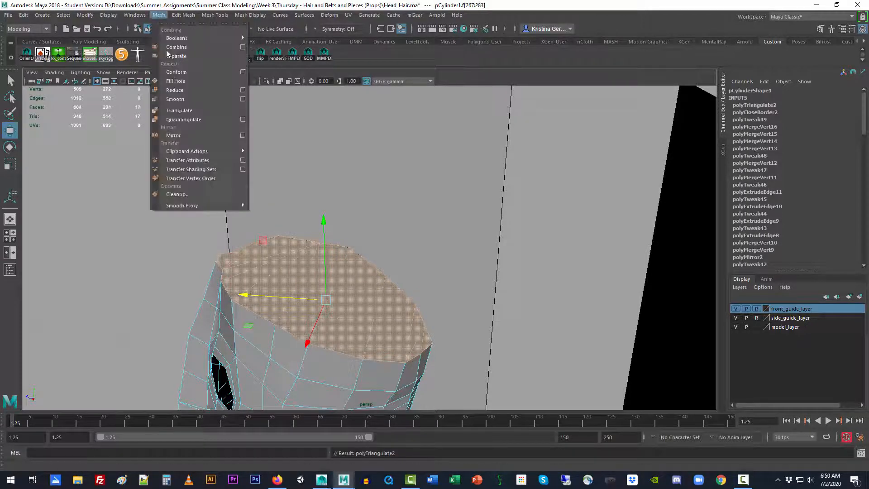
left_click(183, 134)
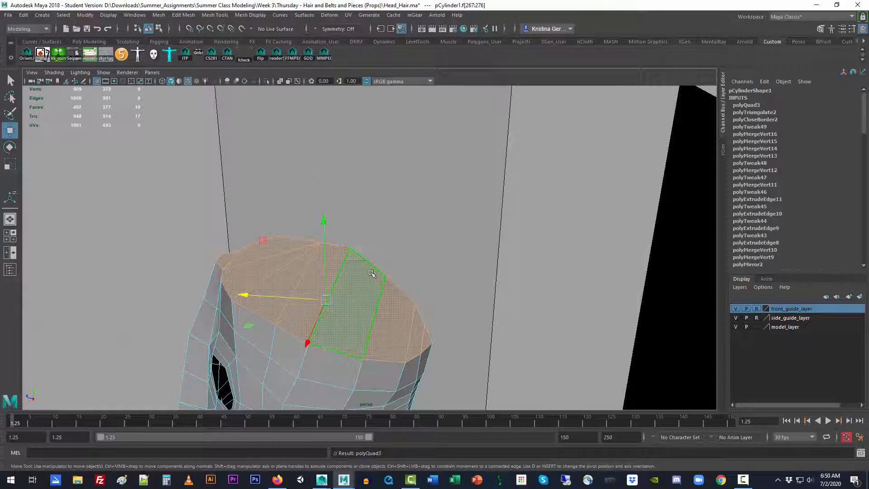
Deselect the cap faces and display texture maps so the reference sketches appear behind the head
left_click_drag(372, 274, 334, 283, "alt")
right_click_drag(334, 284, 350, 290, "alt")
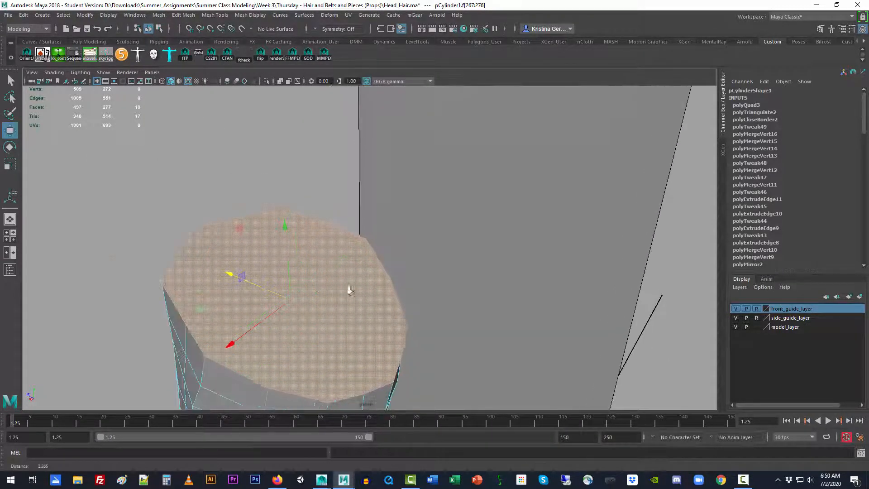
left_click_drag(350, 290, 375, 278, "alt")
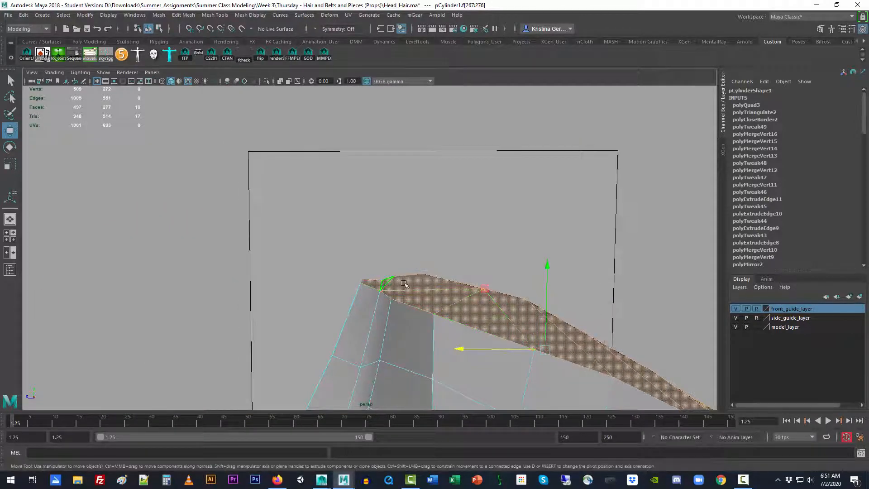
scroll(434, 295, "down", 6)
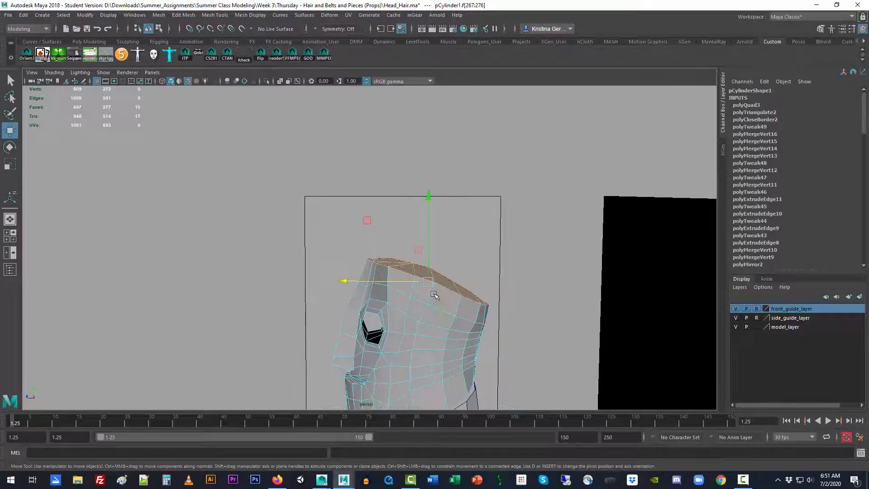
left_click(280, 215)
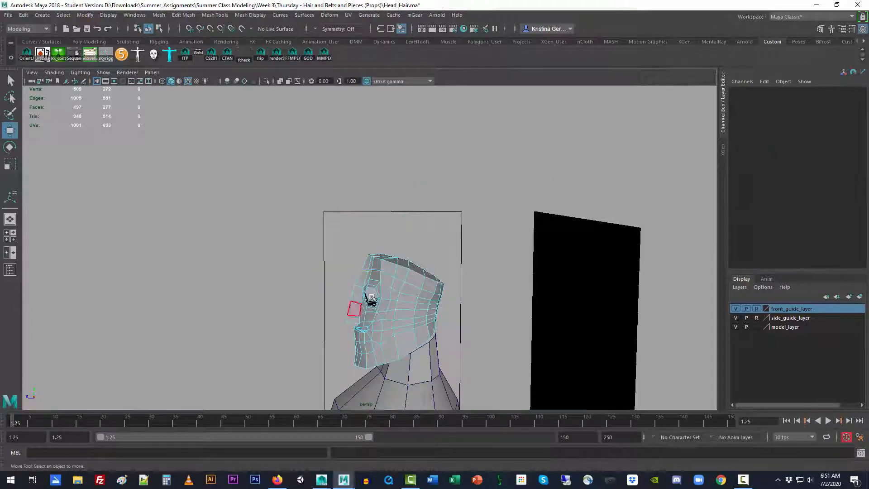
key("space")
key("6")
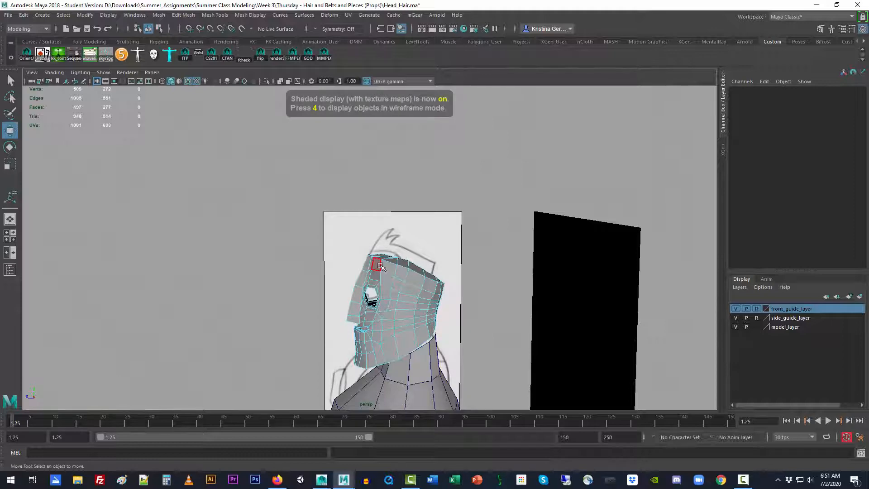
Delete the cap faces at the front of the head, including the large triangle bordering them, to reopen the area above the forehead
left_click_drag(380, 266, 384, 285, "alt")
right_click_drag(350, 279, 552, 302, "alt")
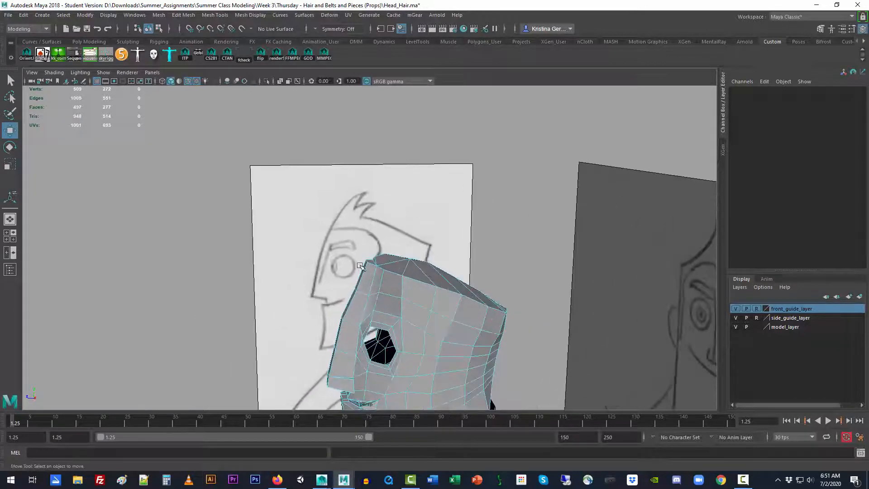
mouse_move(394, 267)
left_mouse_down("alt")
mouse_move(389, 281)
mouse_move(390, 270)
left_mouse_up("alt")
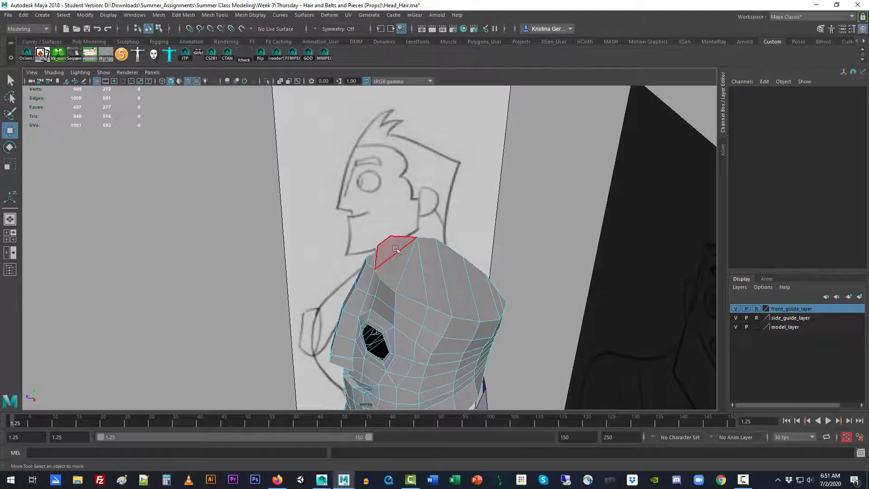
left_click(390, 248)
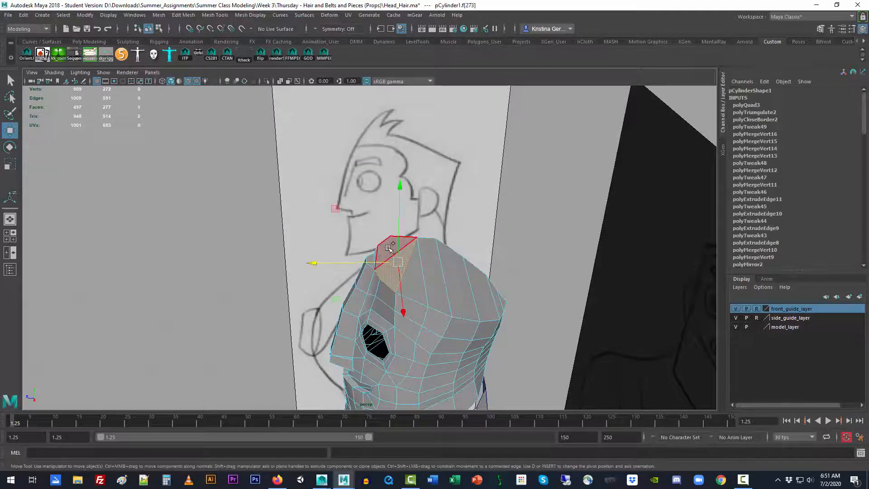
left_click(389, 248, "shift")
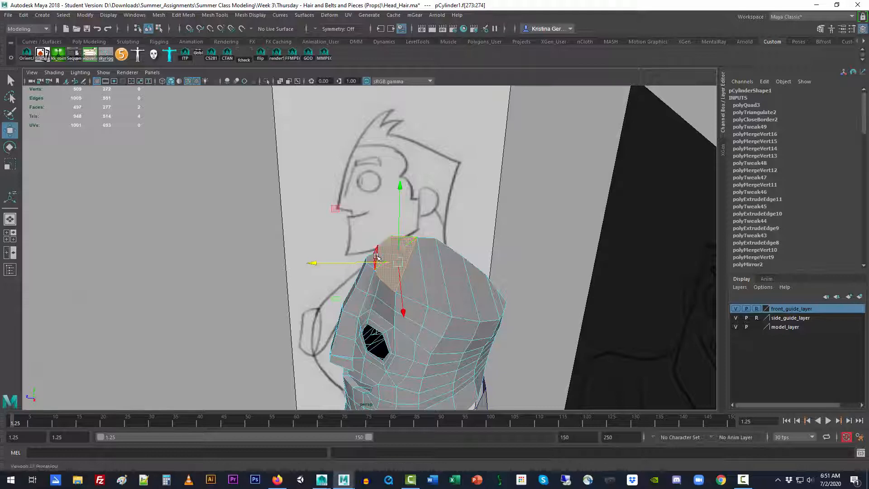
key("Delete")
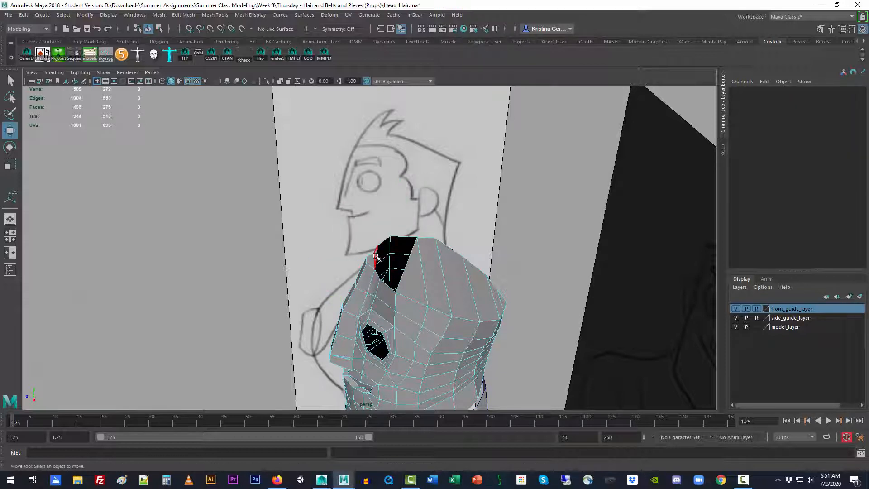
left_click(371, 259)
key("Delete")
left_click(371, 259)
key("Delete")
scroll(380, 293, "up", 3)
left_click(442, 311)
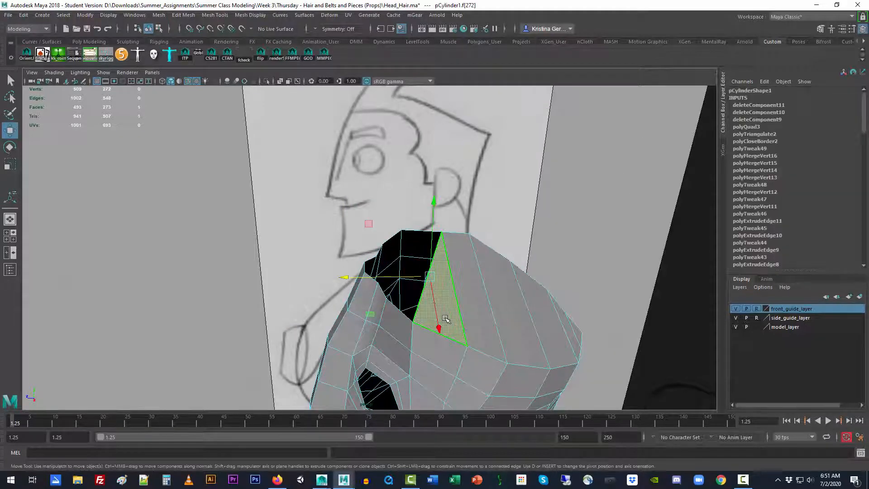
key("Delete")
Extrude the three rearmost border edges along the far side of the opening above the forehead
left_click_drag(457, 313, 439, 276, "alt")
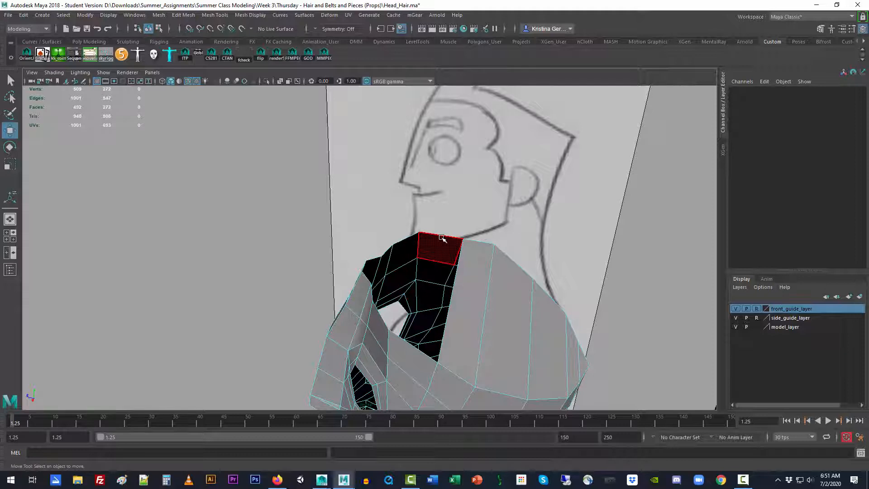
right_click_drag(442, 237, 436, 185)
left_click(441, 235)
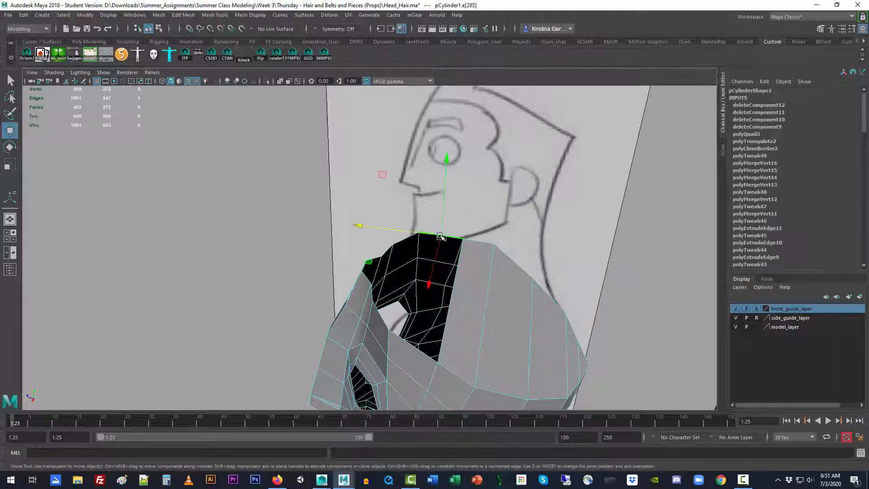
left_click(406, 240, "shift")
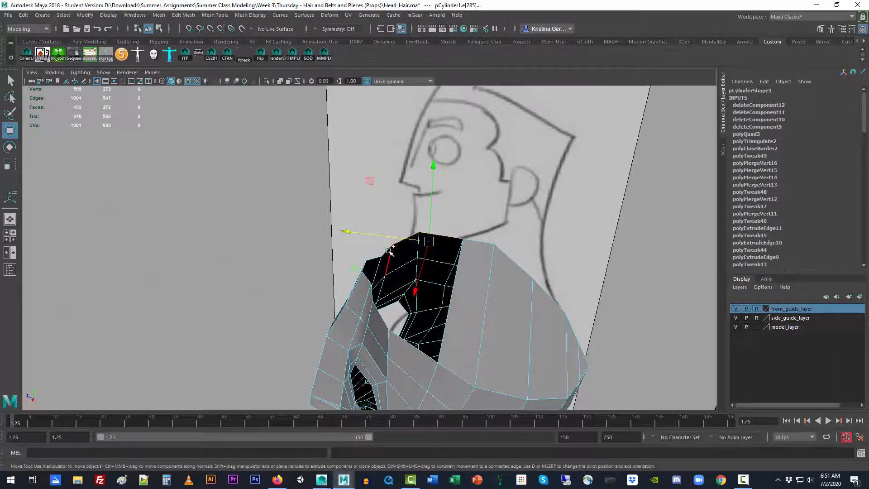
left_click(388, 251, "shift")
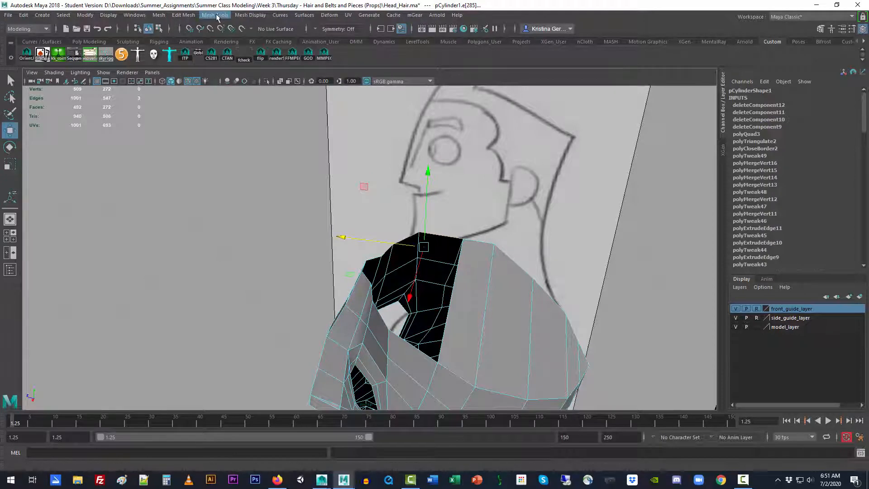
left_click(180, 15)
left_click(199, 101)
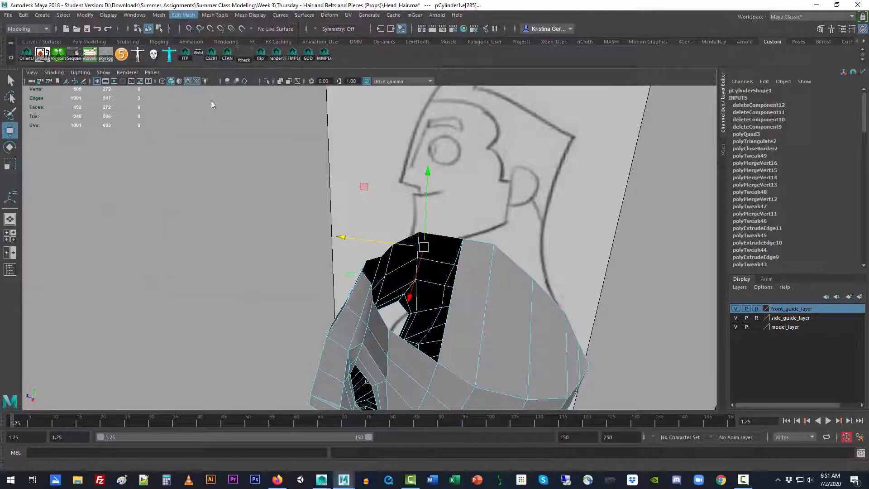
key("w")
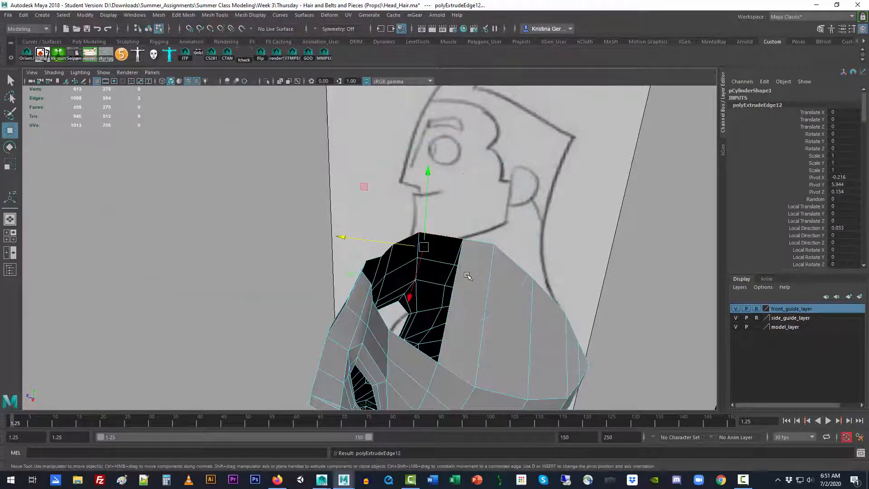
Move the extruded edges straight across the opening to the opposite side of the head
left_click_drag(465, 294, 441, 274, "alt")
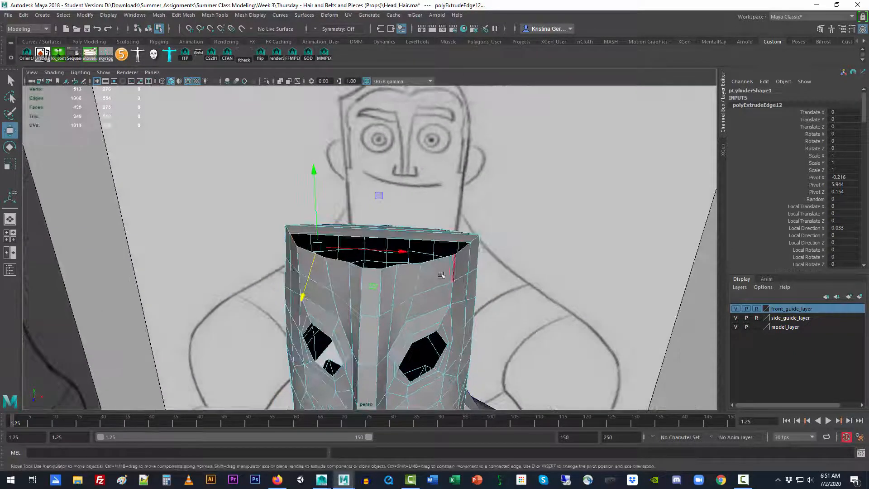
left_click_drag(401, 253, 511, 263)
key("r")
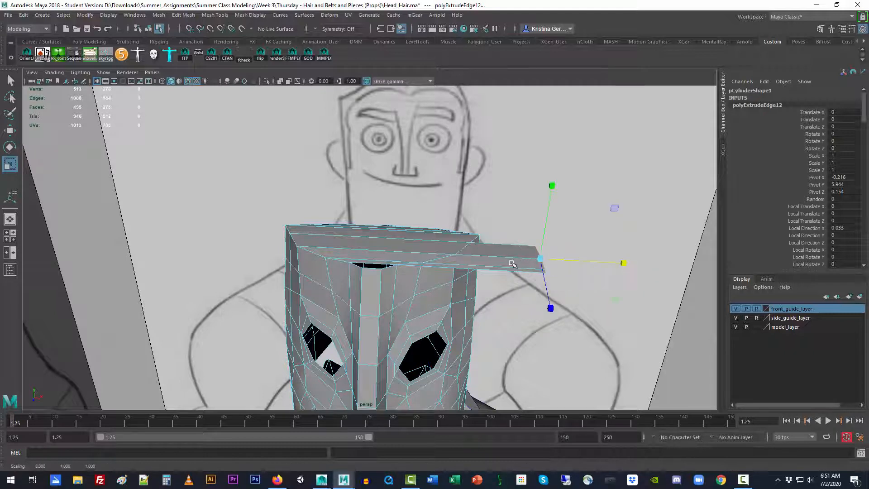
key("w")
left_click_drag(623, 263, 540, 264)
Snap the two rear vertices of the extruded strip onto the matching border vertices on the opposite side of the opening
left_click_drag(512, 290, 456, 299, "alt")
right_click_drag(399, 299, 584, 299, "alt")
middle_click_drag(585, 298, 498, 262, "alt")
right_click_drag(450, 281, 610, 264, "alt")
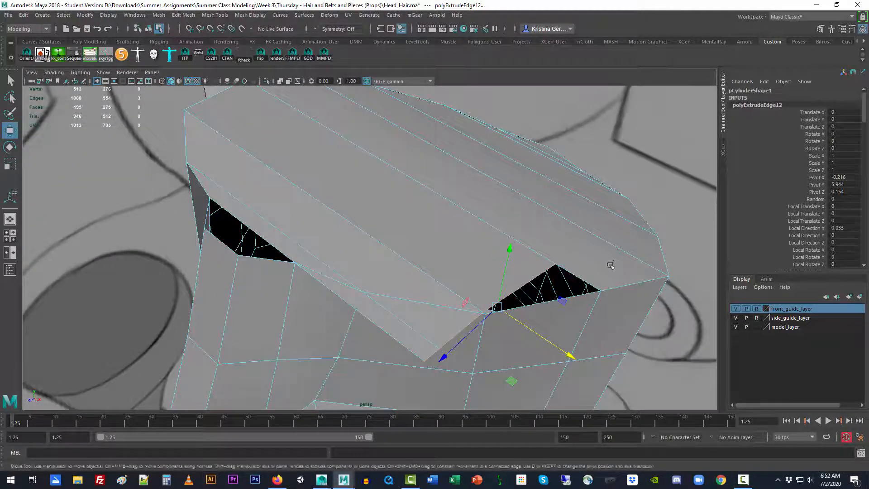
left_click(537, 264)
right_click_drag(514, 218, 494, 221)
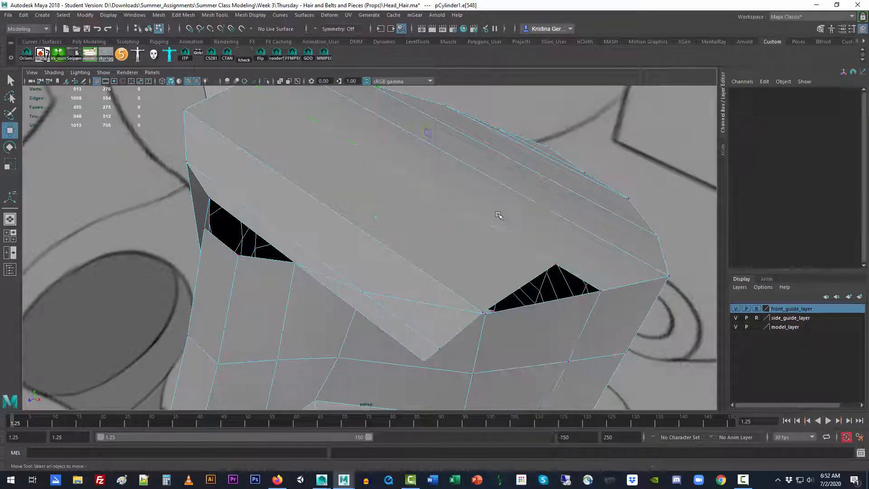
left_click(556, 264)
key("v")
left_click_drag(556, 264, 567, 294)
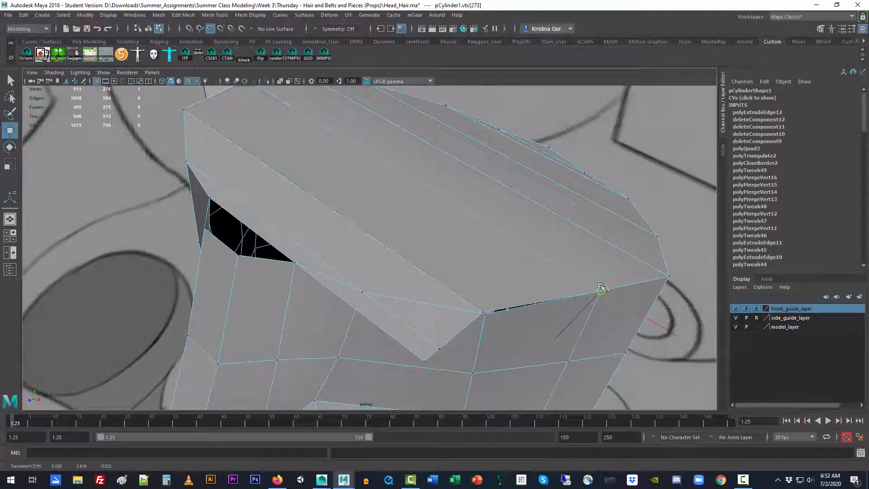
left_click(481, 312)
key("v")
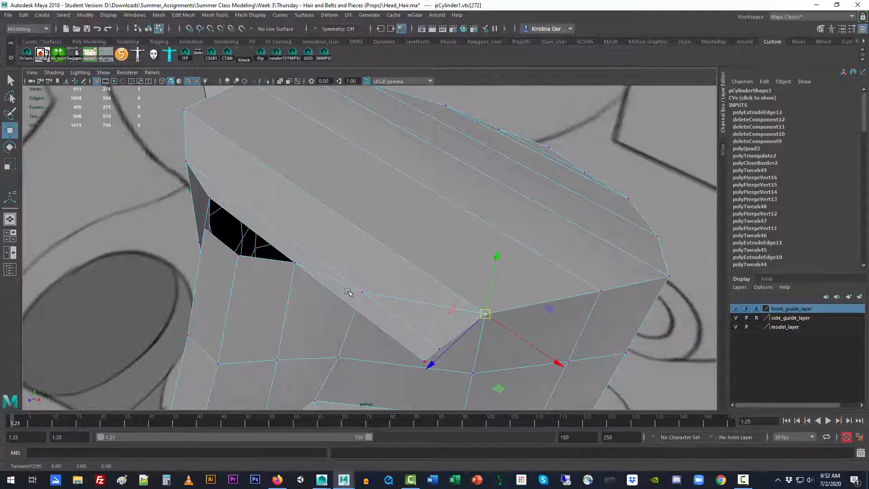
Snap the remaining two strip vertices nearest the forehead onto their matching border vertices
left_click(425, 362)
left_click_drag(422, 361, 296, 266)
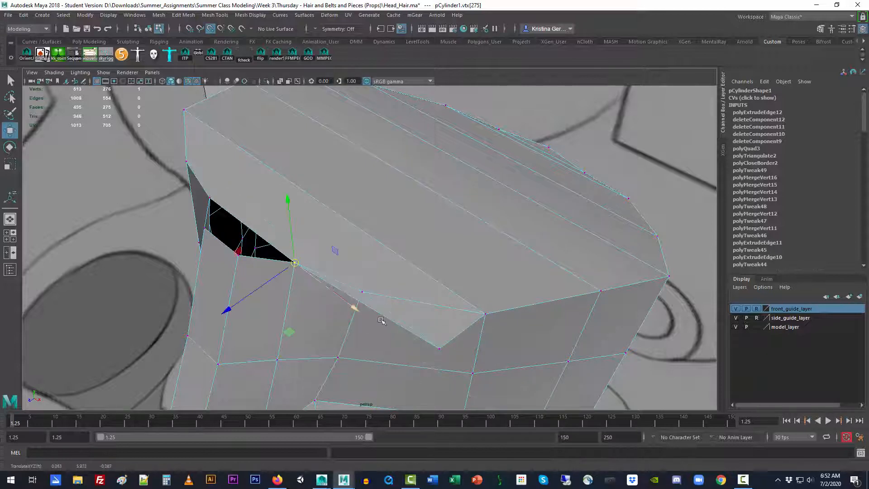
left_click(440, 349)
key("v")
mouse_move(440, 348)
left_mouse_down()
mouse_move(373, 306)
mouse_move(388, 285)
mouse_move(366, 267)
left_mouse_up()
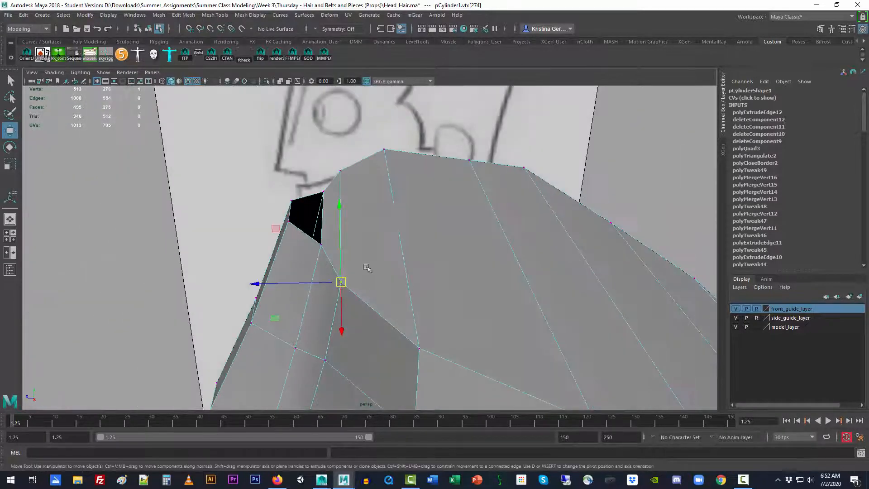
Extrude the side border edge of the small remaining gap at the forehead and move it across to the opposite side
right_click_drag(310, 197, 310, 176)
left_click(310, 196)
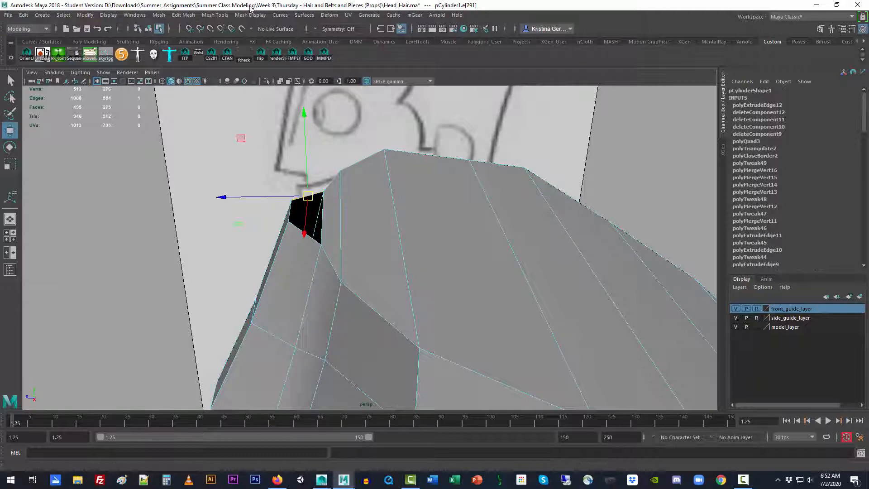
left_click(215, 14)
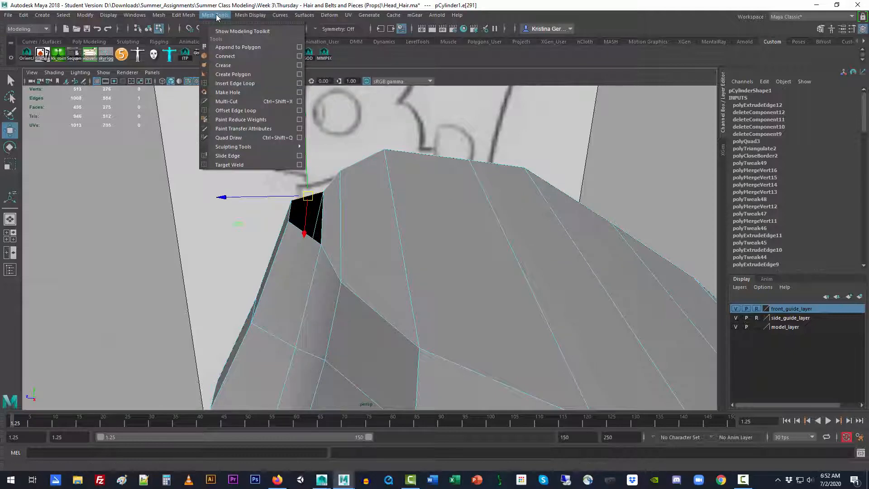
left_click(183, 15)
left_click(194, 99)
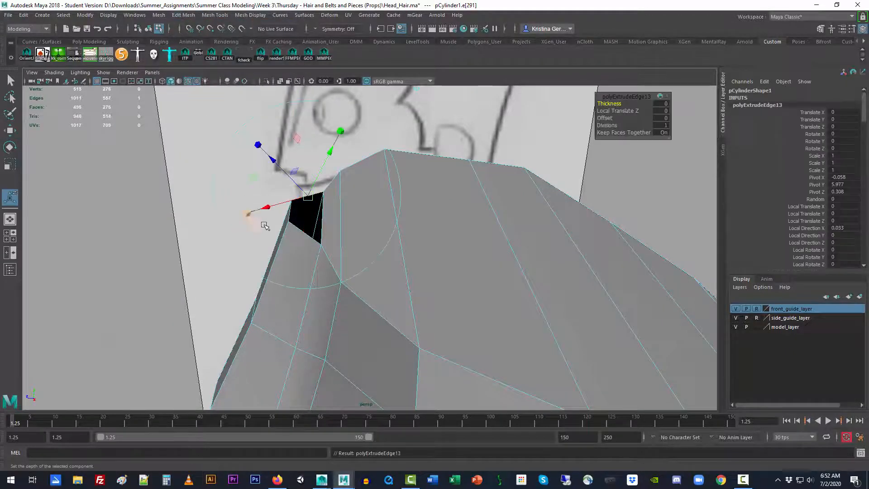
left_click_drag(265, 225, 281, 184, "alt")
key("w")
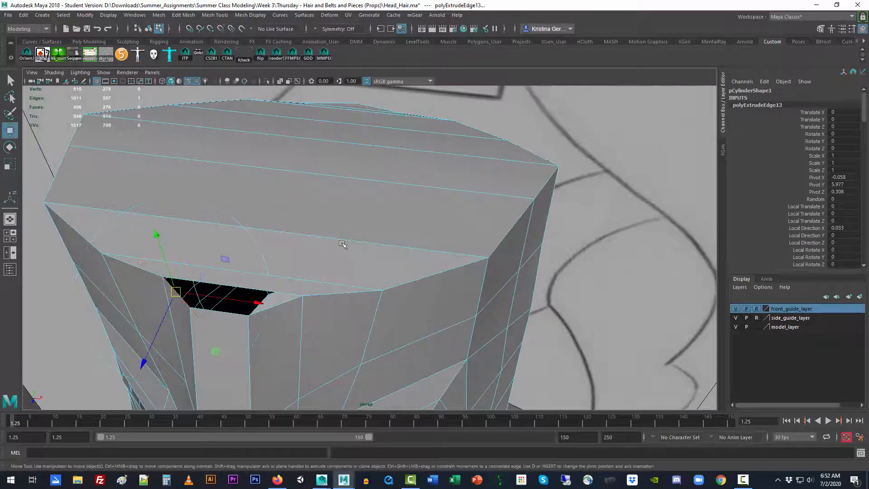
left_click_drag(265, 302, 424, 344)
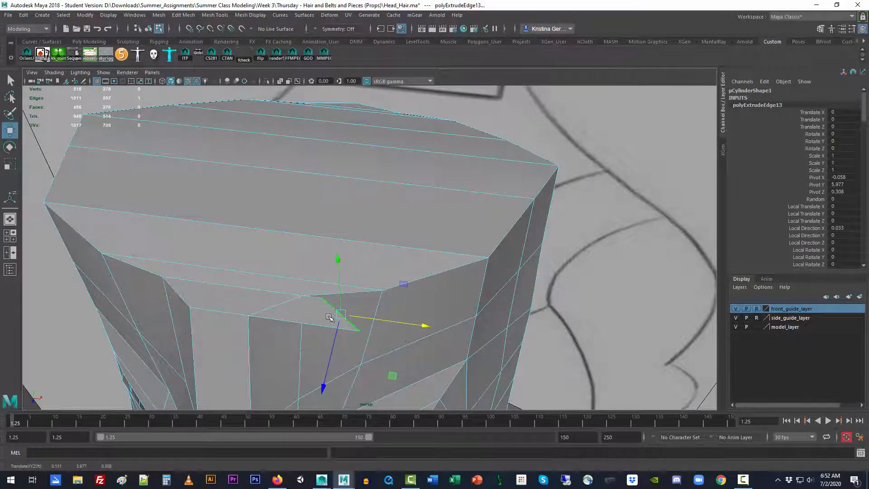
Snap both end vertices of the new forehead face onto the corresponding border vertices across the gap
middle_click_drag(326, 313, 376, 196, "alt")
right_click_drag(377, 195, 403, 273, "alt")
middle_click_drag(404, 273, 400, 279, "alt")
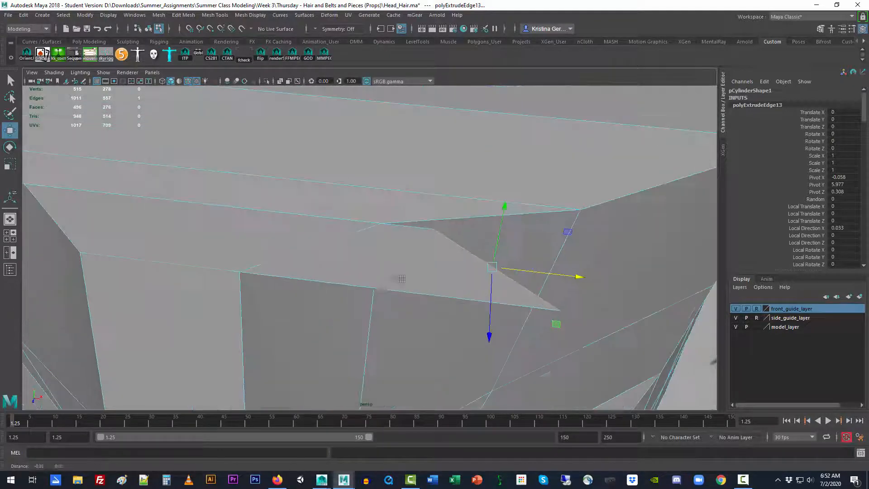
right_click(432, 232)
right_click_drag(432, 232, 416, 222)
left_click(435, 228)
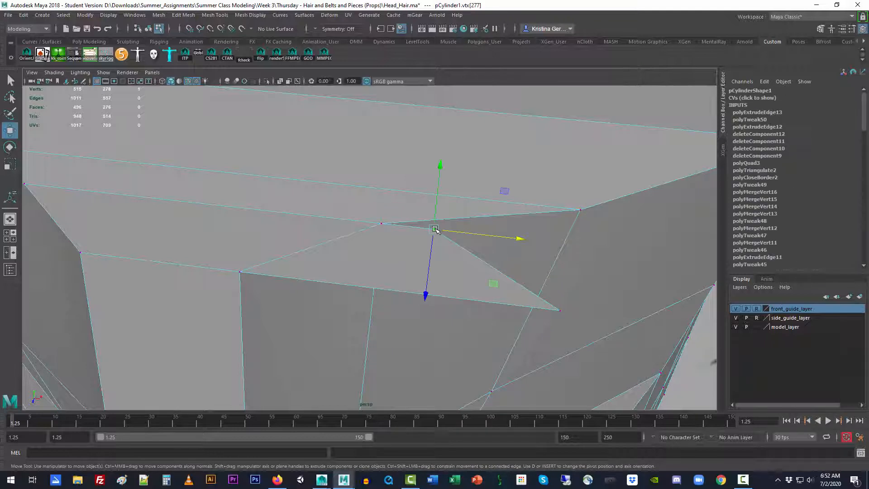
left_click_drag(434, 228, 390, 225)
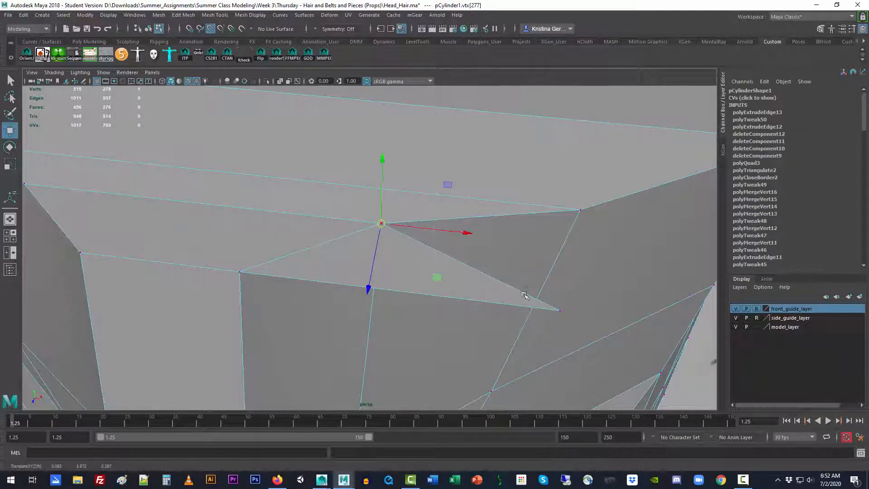
left_click(557, 311)
left_click_drag(561, 311, 247, 272)
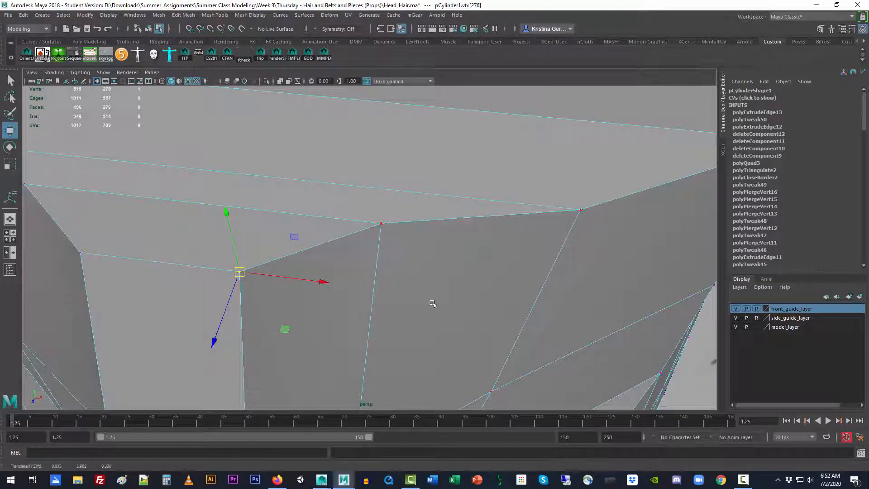
Switch back to object selection and merge the overlapping vertices of the whole head mesh
scroll(432, 303, "down", 9)
left_click_drag(441, 300, 416, 236, "alt")
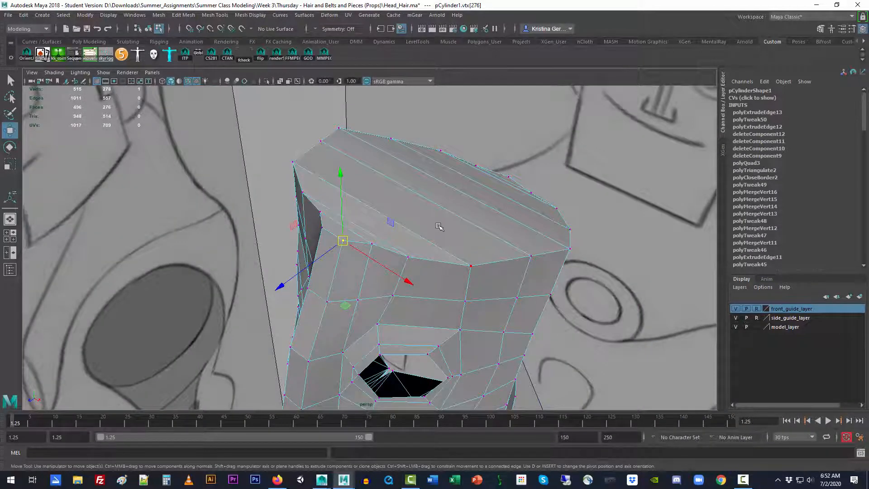
right_click_drag(439, 226, 452, 222)
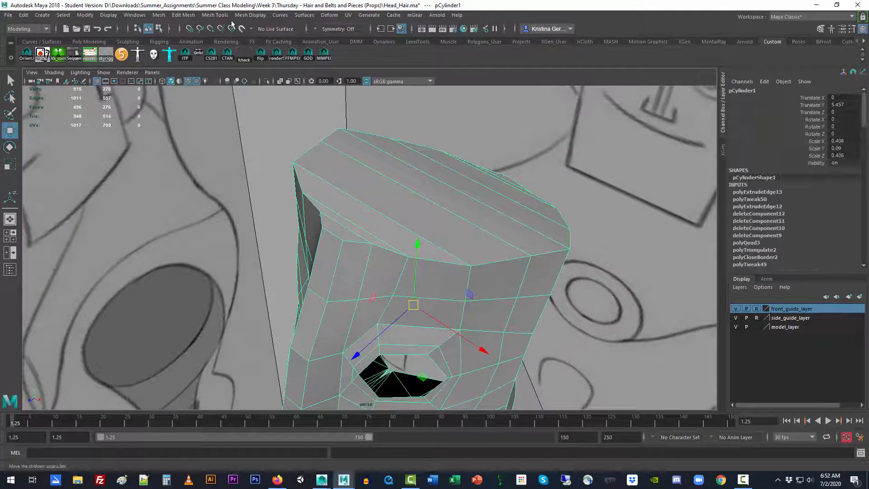
left_click(190, 16)
left_click(208, 110)
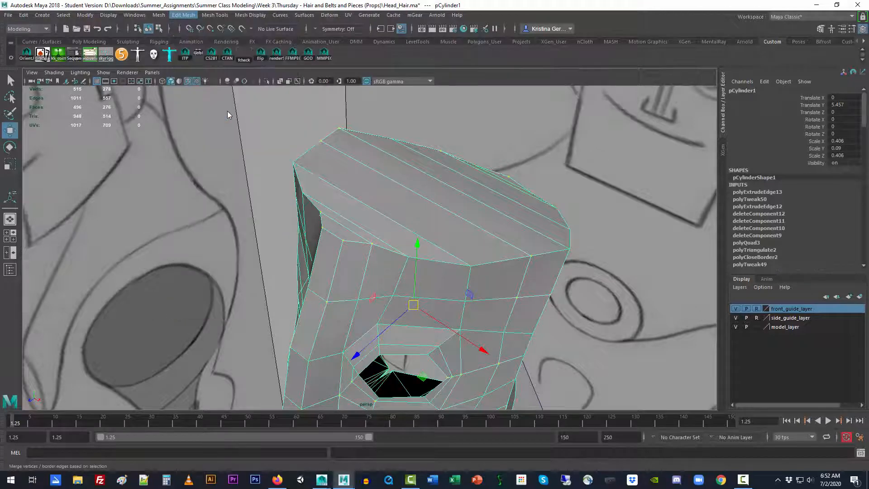
Examine the capped top of the head from several angles and in the front view against the reference sketch
left_click_drag(505, 261, 512, 247, "alt")
middle_click_drag(504, 218, 557, 252, "alt")
left_click_drag(556, 252, 523, 285, "alt")
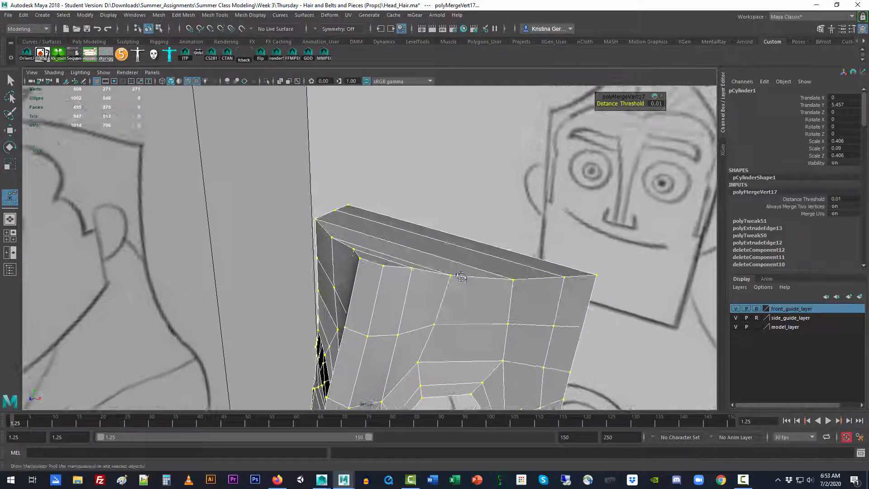
right_click_drag(461, 277, 630, 280, "alt")
mouse_move(596, 289)
left_mouse_down("alt")
mouse_move(508, 287)
mouse_move(479, 304)
mouse_move(422, 295)
mouse_move(465, 301)
mouse_move(317, 254)
left_mouse_up("alt")
left_click(10, 80)
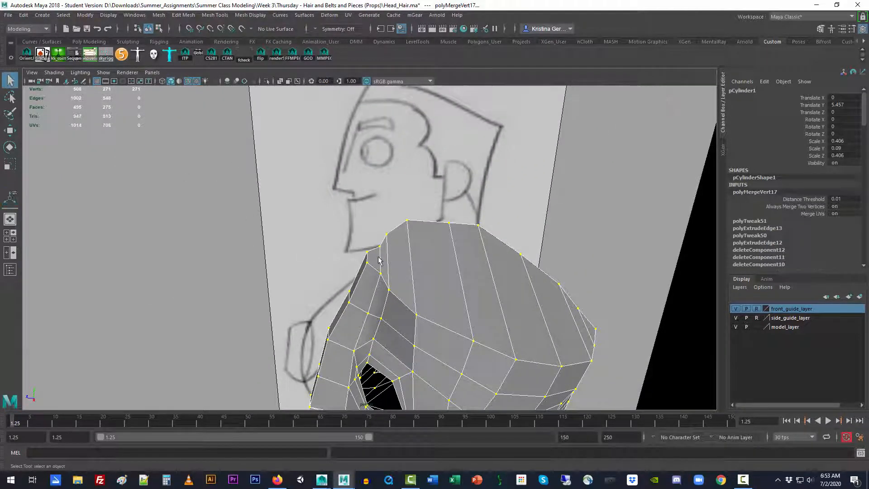
left_click_drag(390, 242, 410, 236, "alt")
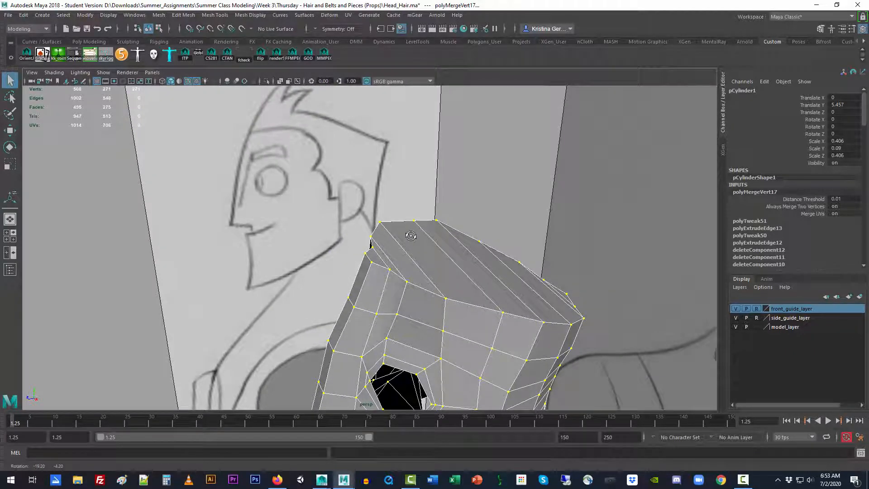
left_click_drag(410, 236, 399, 239, "alt")
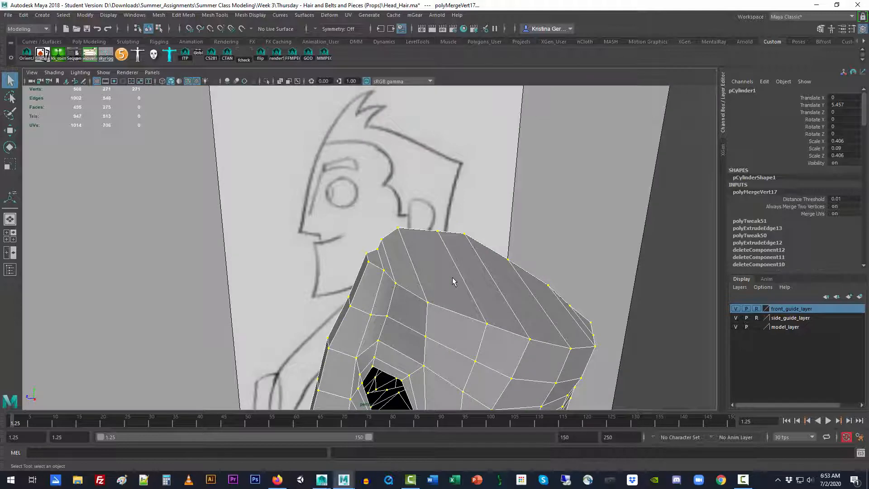
key("space")
left_click_drag(452, 280, 455, 291)
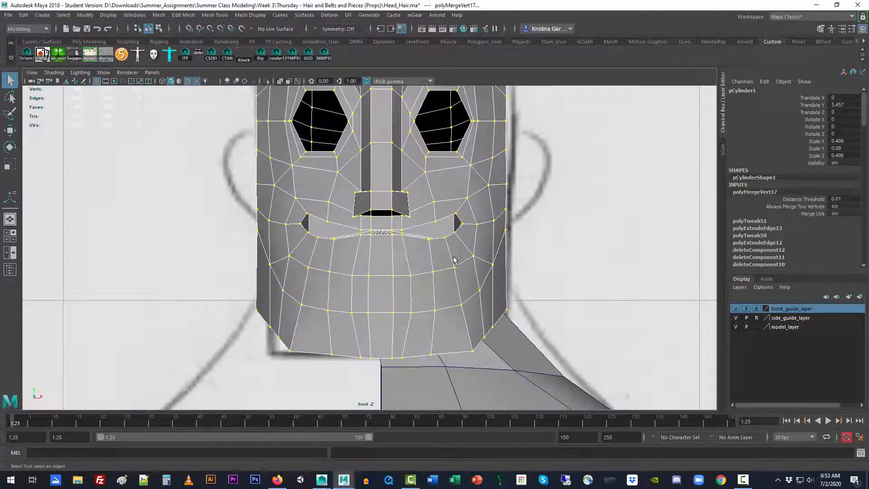
middle_click_drag(461, 219, 474, 378, "alt")
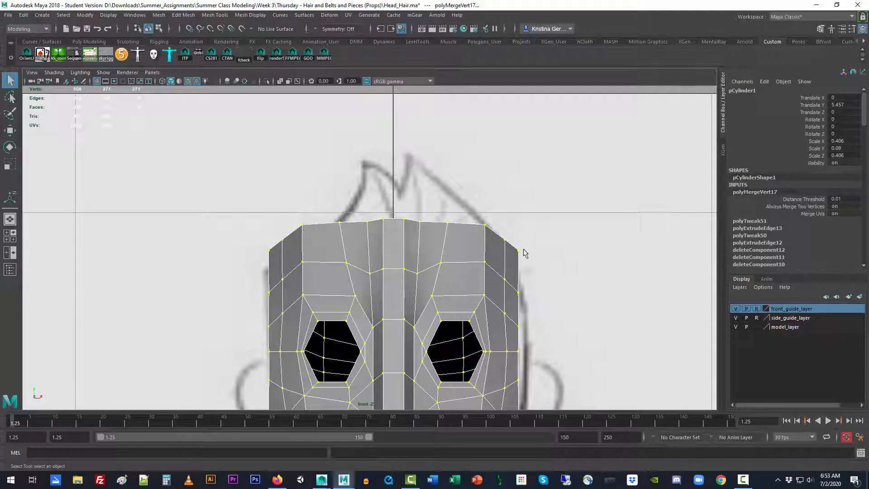
Check the head's top profile against the side sketch and select a rim edge to locate it in perspective
key("space")
left_click_drag(544, 254, 580, 254)
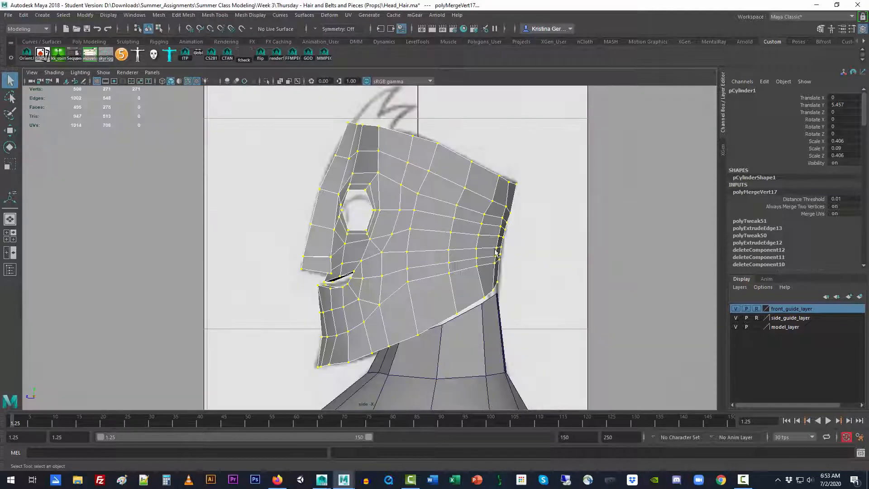
middle_click_drag(467, 227, 498, 314, "alt")
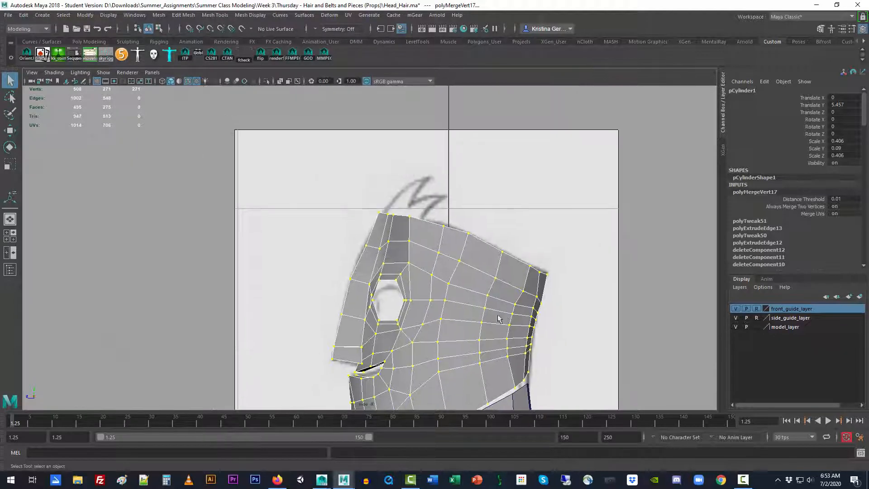
right_click_drag(429, 226, 422, 186)
left_click(435, 223)
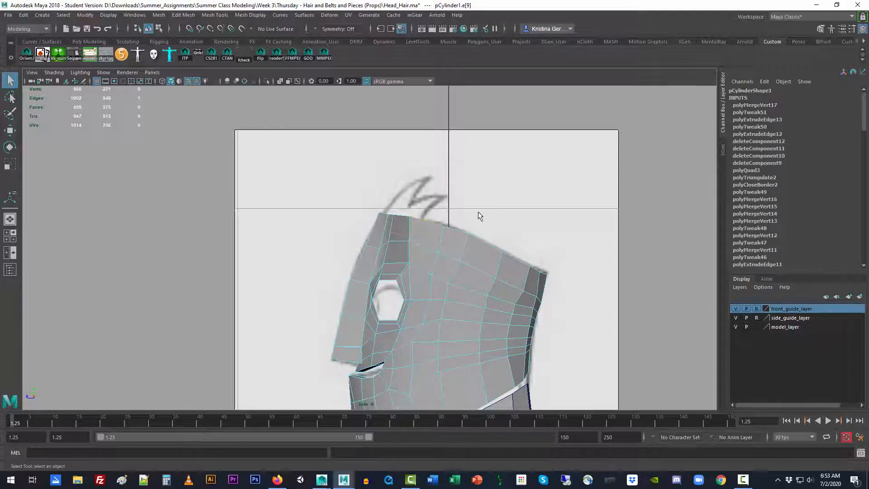
key("space")
left_click_drag(479, 212, 461, 217)
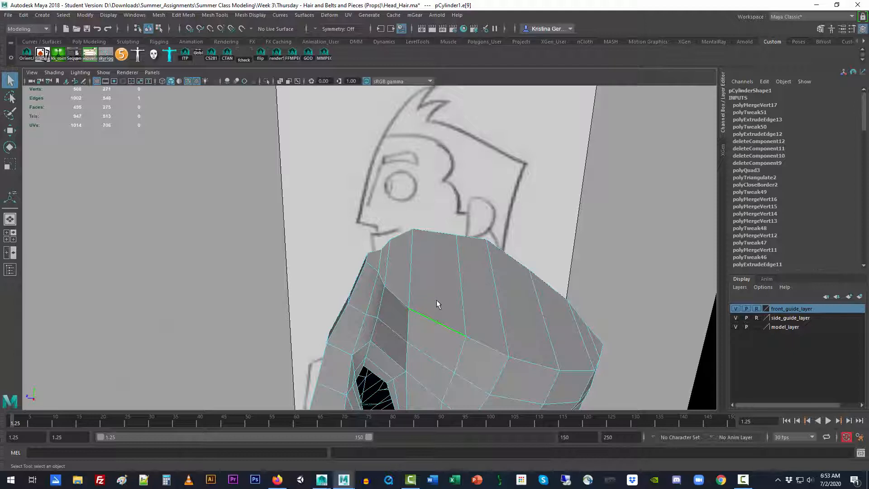
Examine the capped top of the head from the front, side and above against both reference sketches
left_click(415, 281)
key("space")
left_click_drag(428, 261, 429, 236)
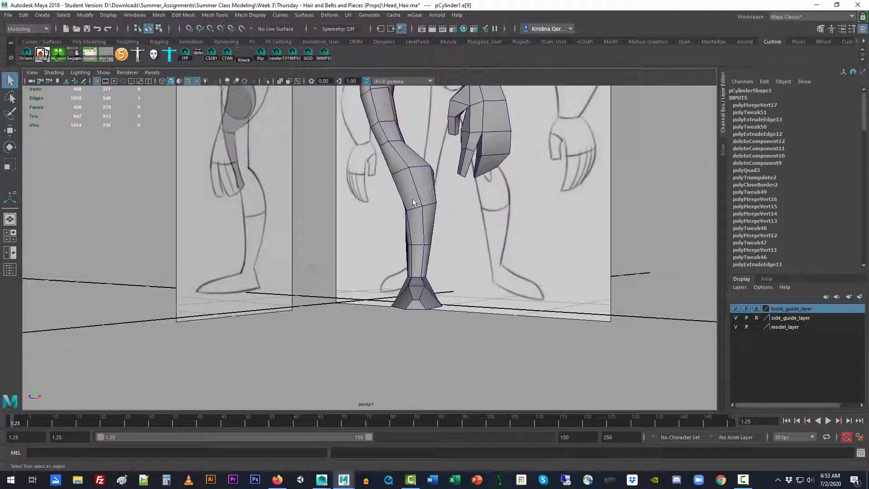
left_click_drag(413, 202, 443, 324, "alt")
middle_click_drag(443, 324, 448, 364, "alt")
right_click_drag(392, 349, 489, 335, "alt")
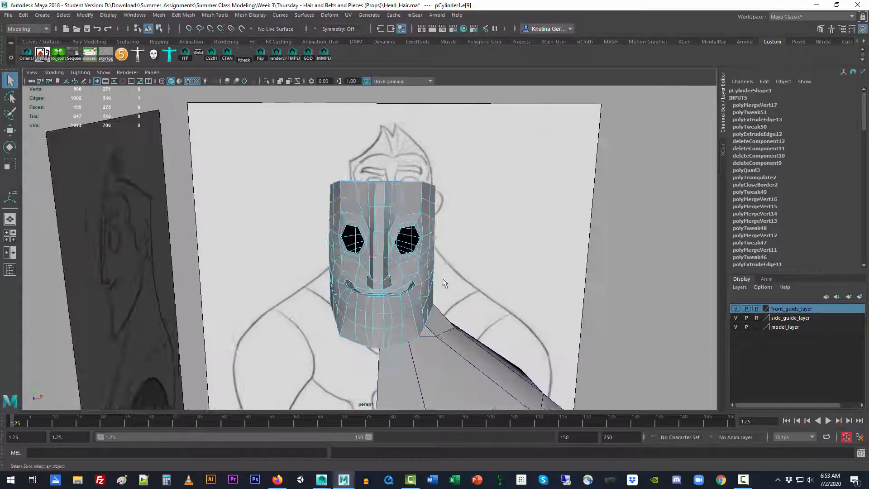
left_click_drag(442, 278, 428, 171, "alt")
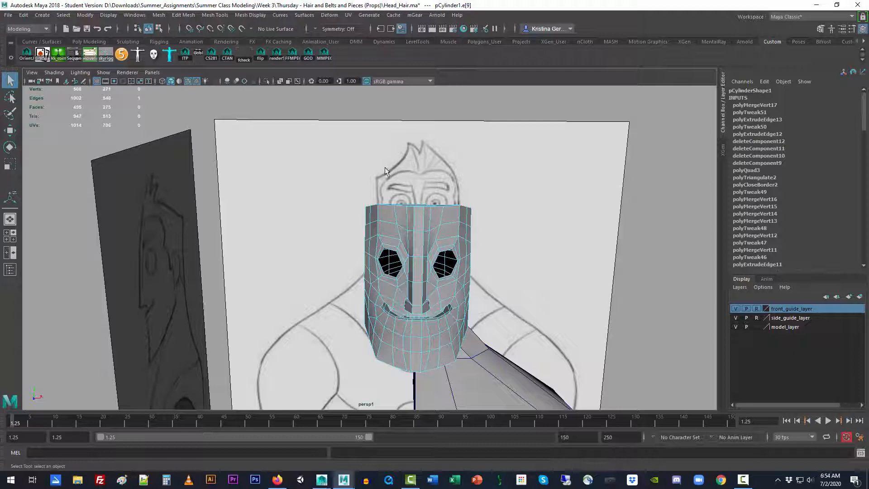
left_click_drag(433, 207, 382, 179, "alt")
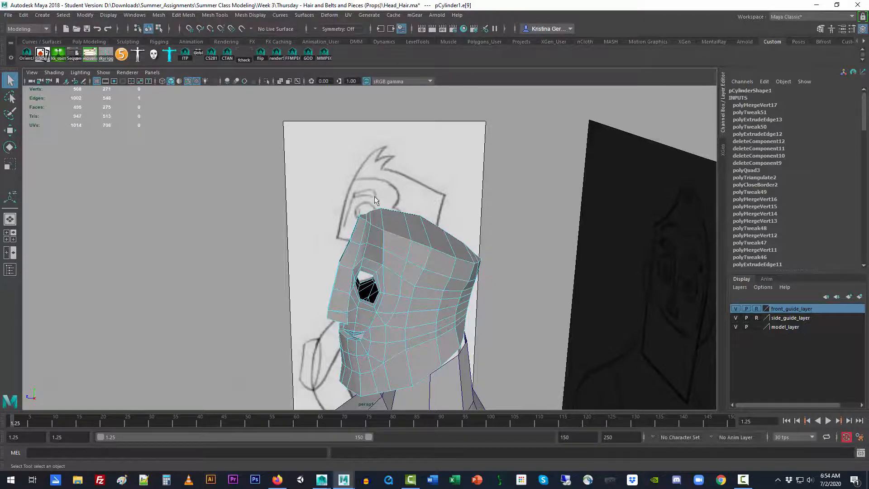
left_click_drag(375, 197, 452, 222, "alt")
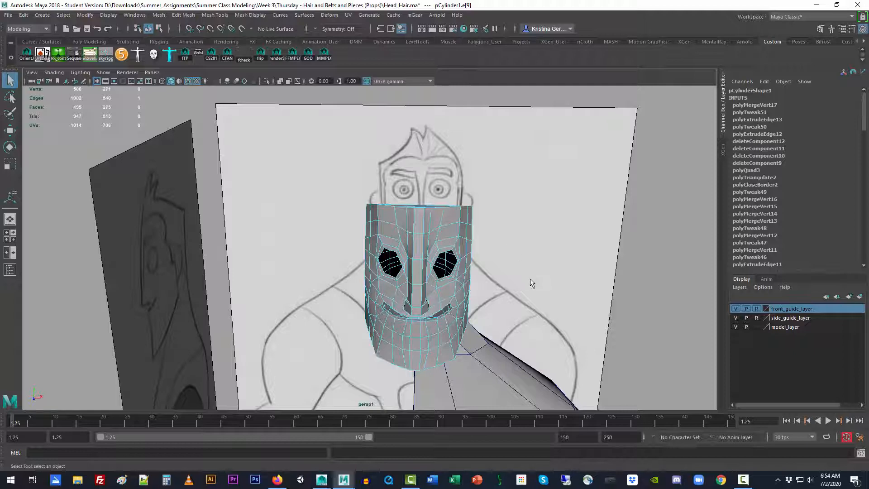
left_click_drag(531, 277, 514, 213, "alt")
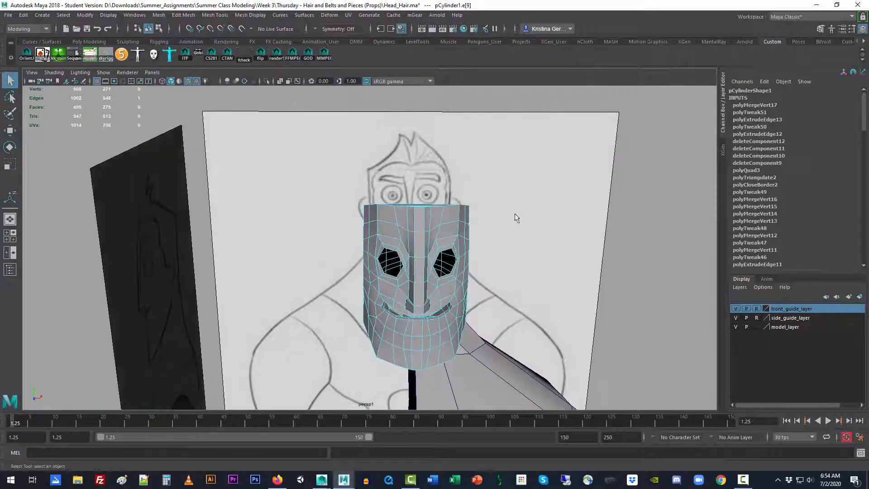
left_click_drag(548, 340, 351, 192, "alt")
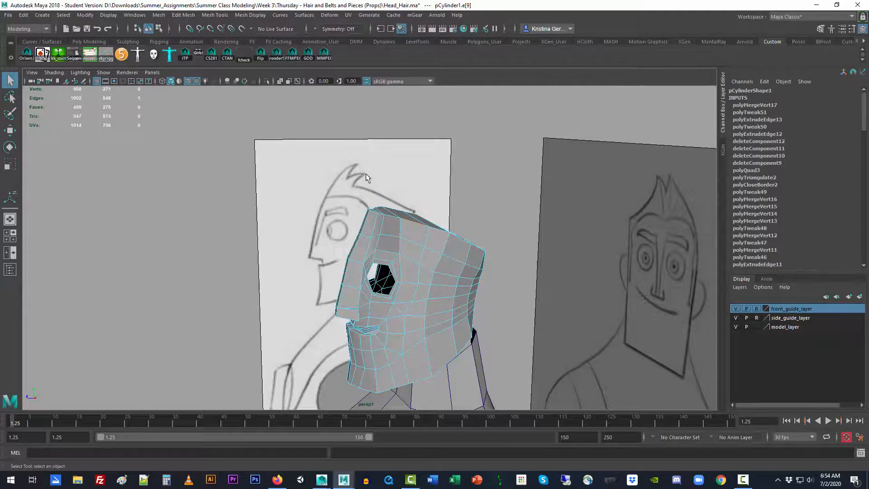
left_click_drag(392, 217, 386, 260, "alt")
right_click_drag(386, 261, 457, 278, "alt")
left_click_drag(457, 281, 444, 275, "alt")
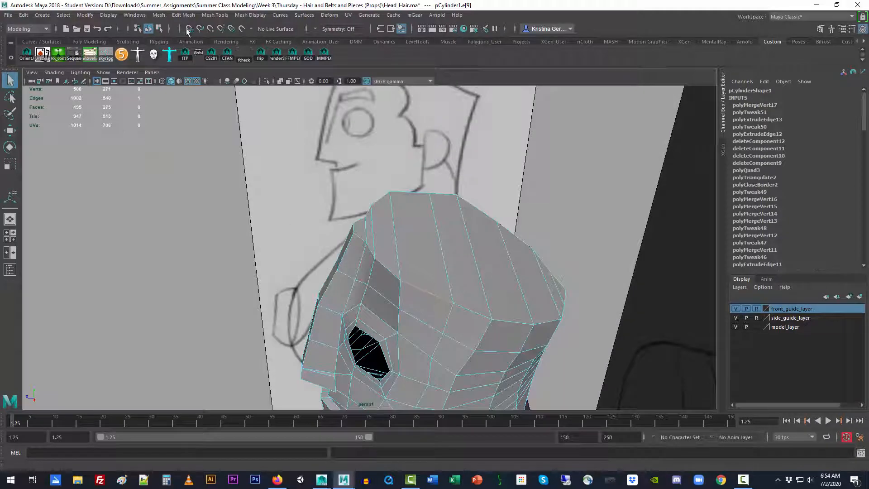
Multi-Cut a diagonal edge from a side rim vertex of the head cap inward to the neighbouring strip edge
left_click(183, 15)
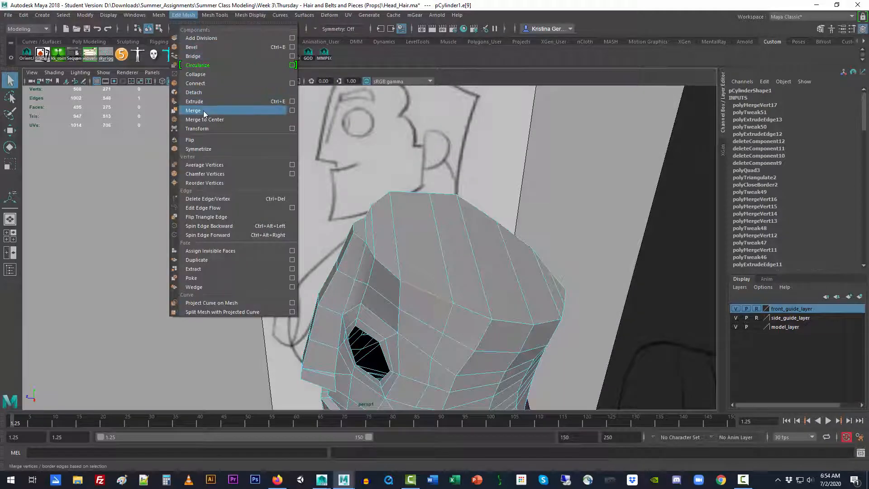
mouse_move(216, 13)
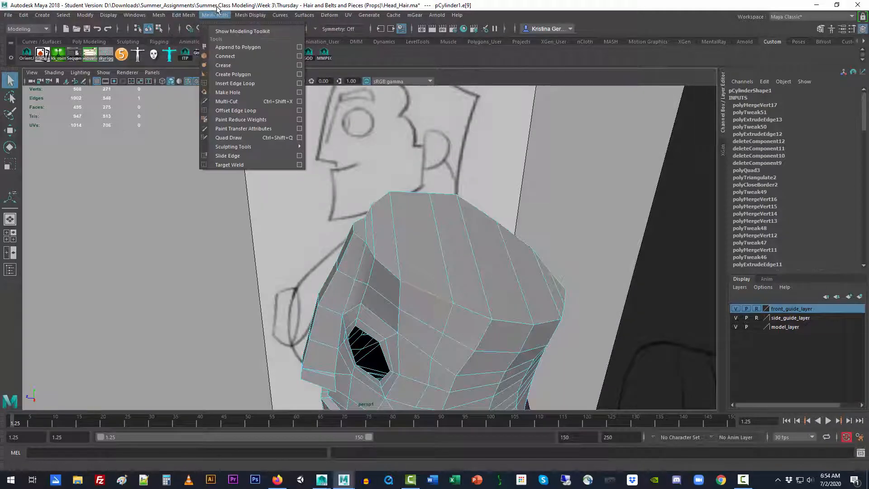
left_click(226, 101)
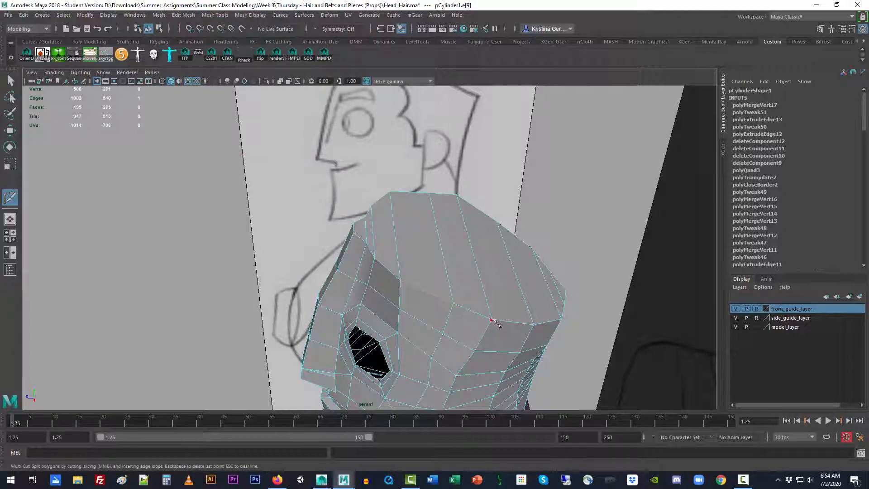
left_click(492, 319)
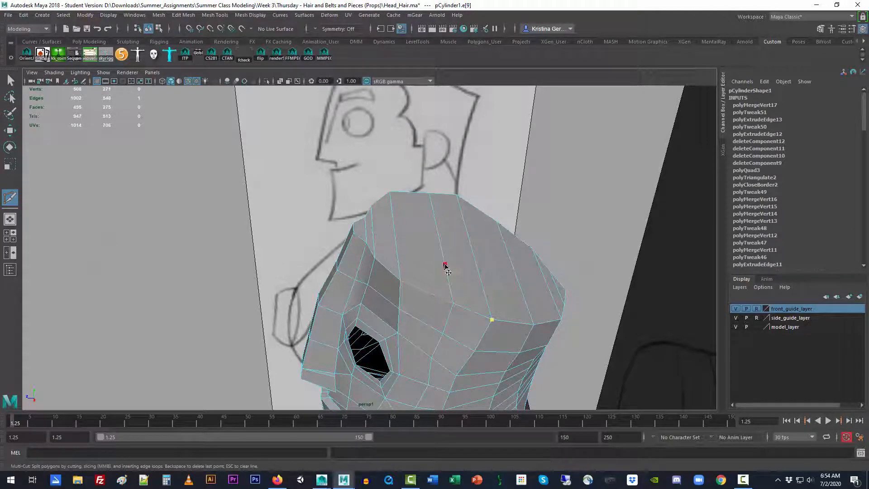
left_click(445, 265)
key("Return")
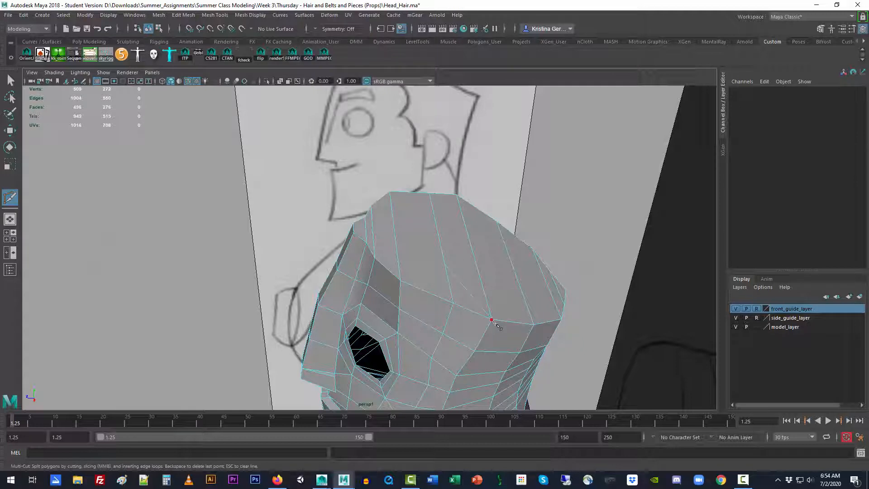
Cut a matching diagonal from the opposite rim vertex and continue it from the strip edge across the front strips
left_click(444, 264)
left_click(456, 195)
left_click(433, 217)
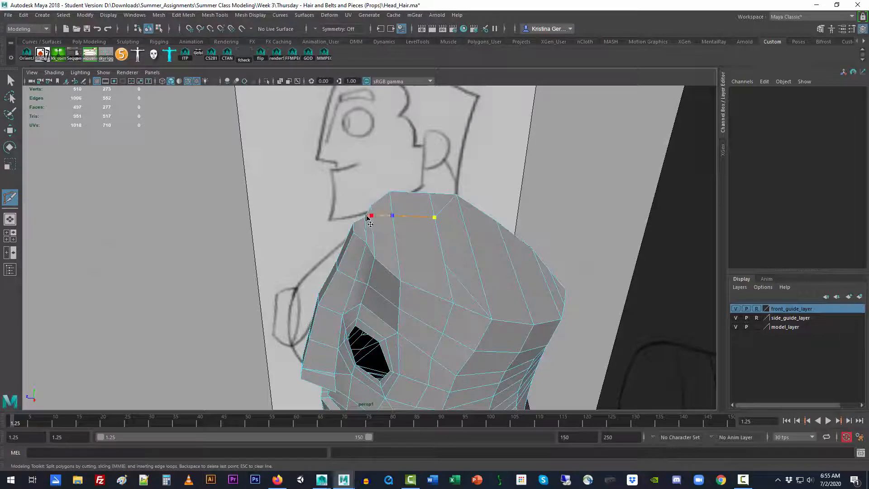
left_click(370, 215)
Cut from the first diagonal's inner end across the front strips toward the forehead rim and leave the Multi-Cut tool
left_click(444, 264)
left_click(397, 250)
left_click(374, 245)
left_click(366, 243)
right_click(366, 243)
left_click(9, 82)
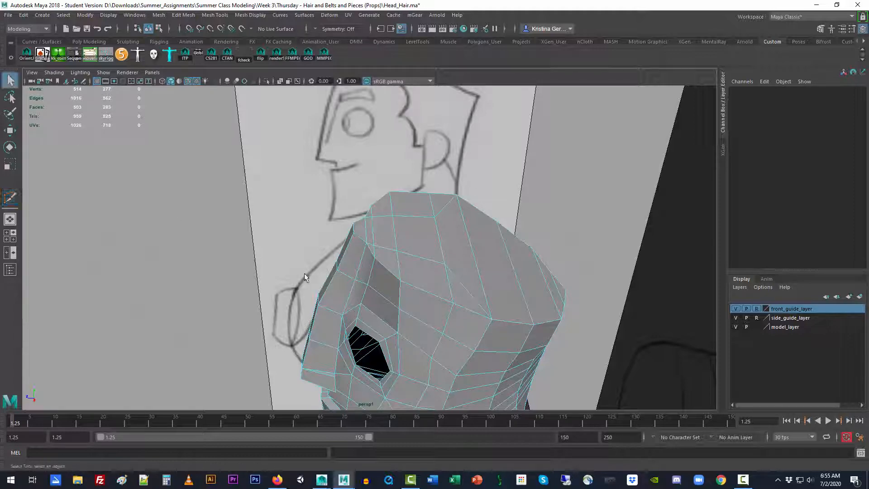
Switch to vertex selection and inspect the new cut vertices on the head cap from several angles
left_click_drag(324, 275, 404, 301, "alt")
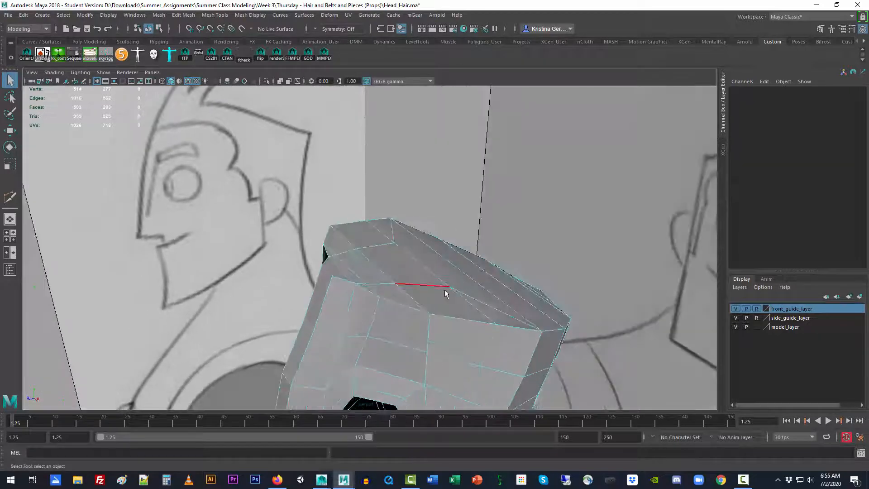
right_click_drag(448, 240, 419, 215)
left_click(357, 252)
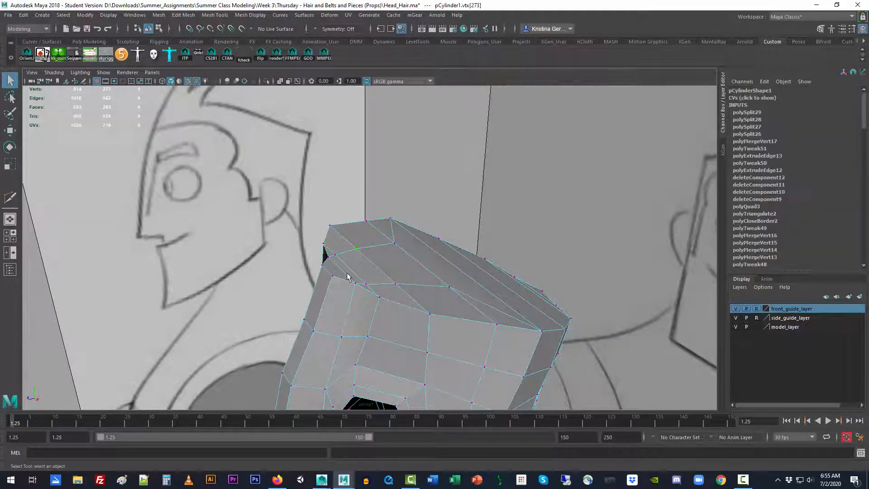
left_click_drag(357, 252, 342, 321, "alt")
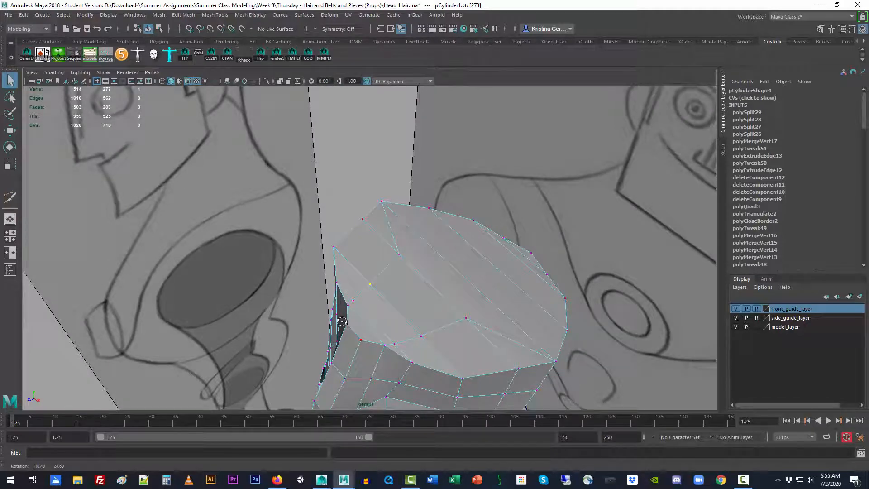
left_click_drag(342, 321, 355, 286, "alt")
right_click_drag(366, 285, 471, 288, "alt")
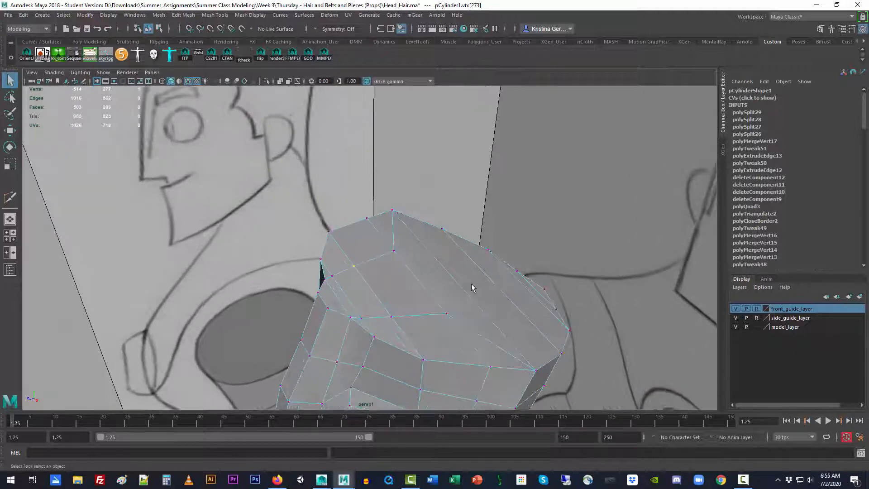
left_click_drag(471, 288, 409, 263, "alt")
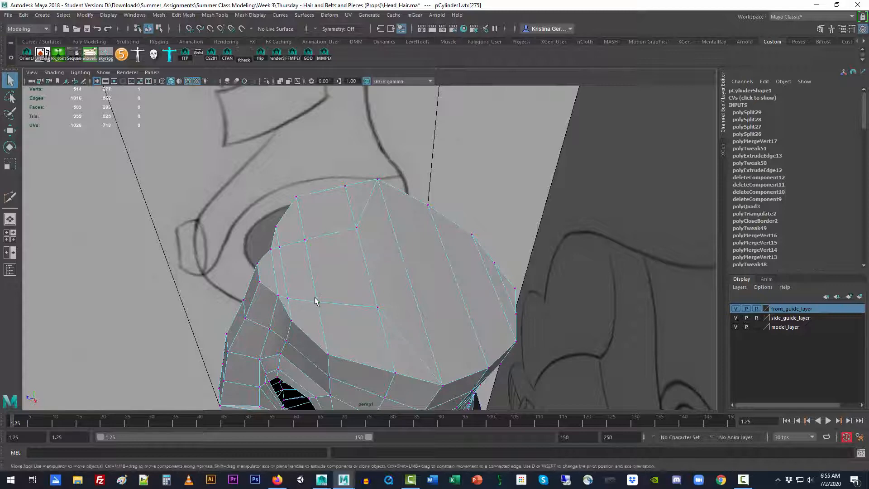
Try to raise the inner cap vertices one after another along the vertical axis, and undo the moves
key("w")
left_click_drag(347, 303, 406, 285, "alt")
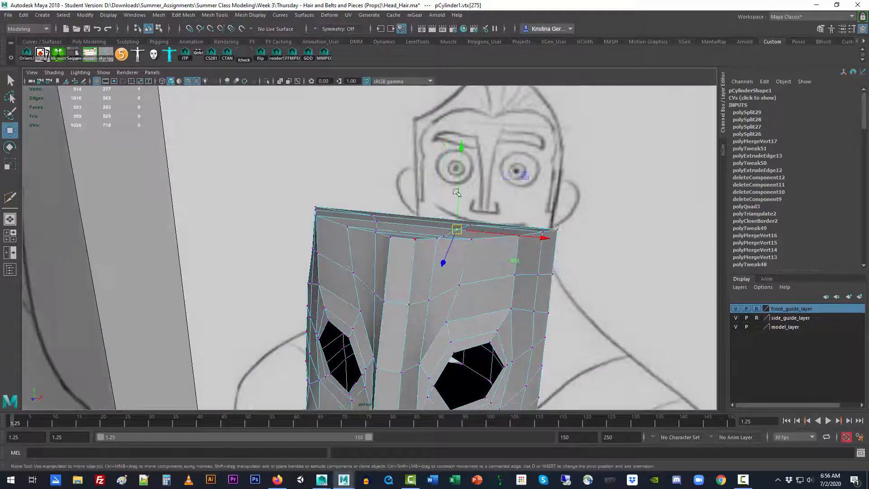
left_click_drag(461, 145, 481, 107)
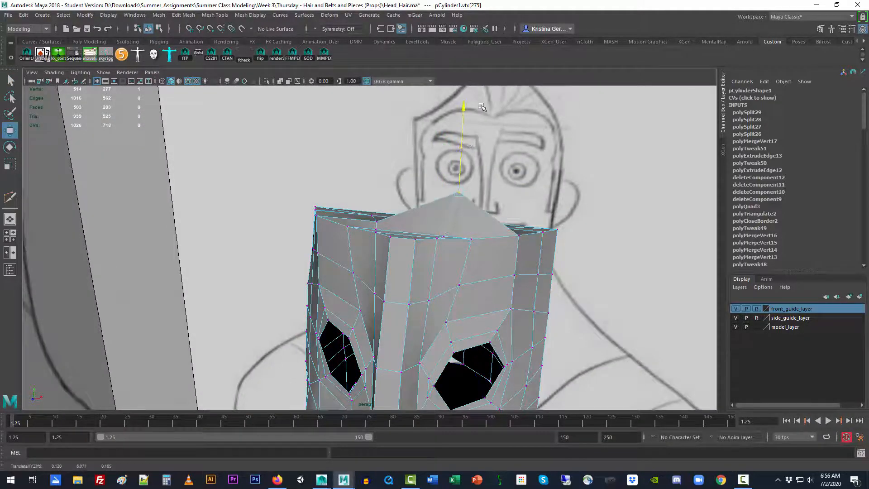
left_click_drag(493, 172, 503, 165, "alt")
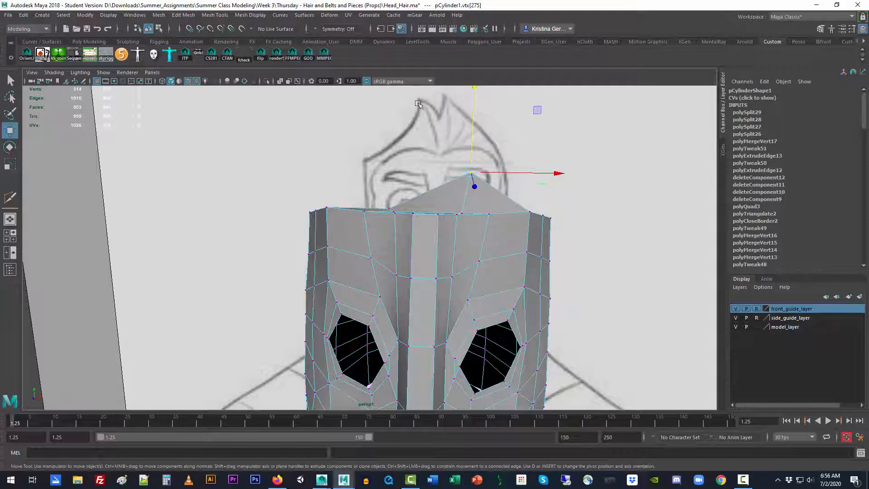
left_click_drag(461, 158, 403, 237, "alt")
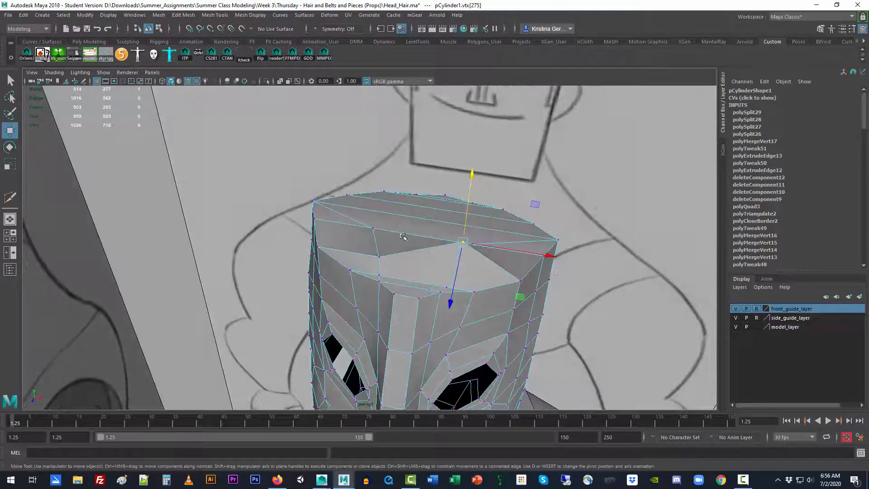
left_click(379, 256)
left_click_drag(376, 188, 400, 151)
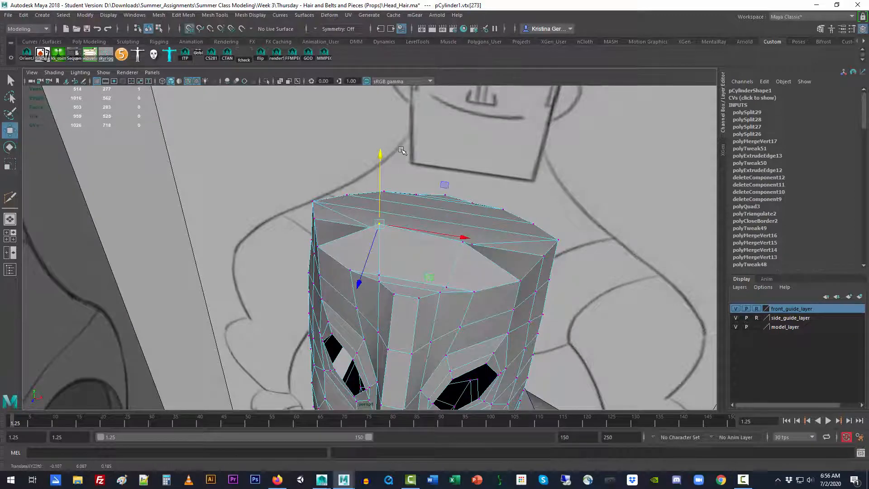
key("ctrl+z")
key("ctrl+z")
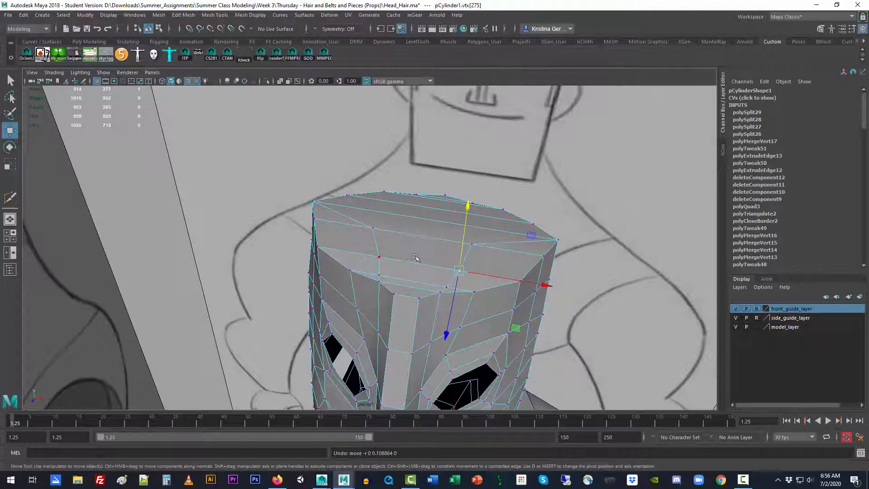
Multi-Cut from the next side rim vertex to the middle of the adjacent strip edge and across the cap toward the forehead
left_click_drag(424, 252, 382, 283, "alt")
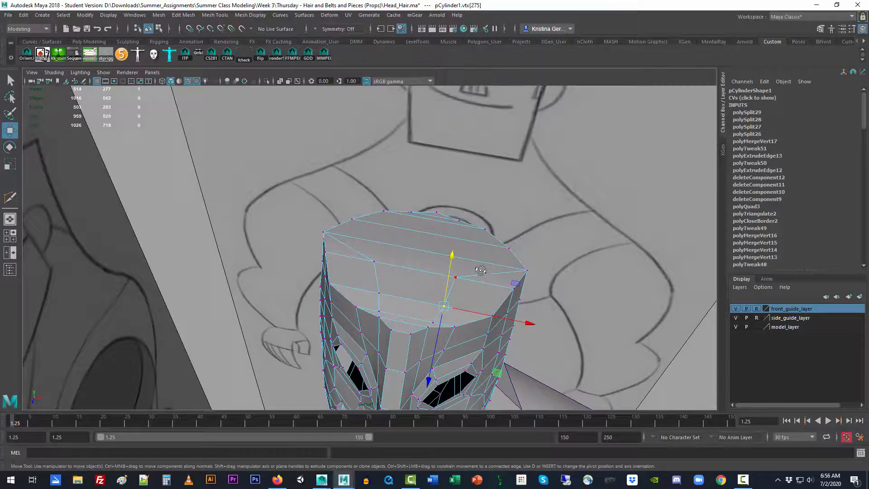
left_click_drag(481, 270, 412, 278, "alt")
key("g")
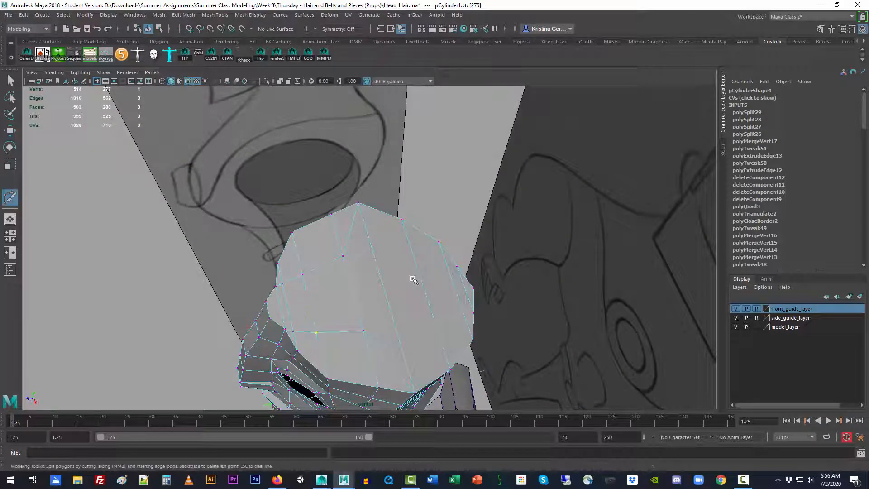
left_click(450, 369)
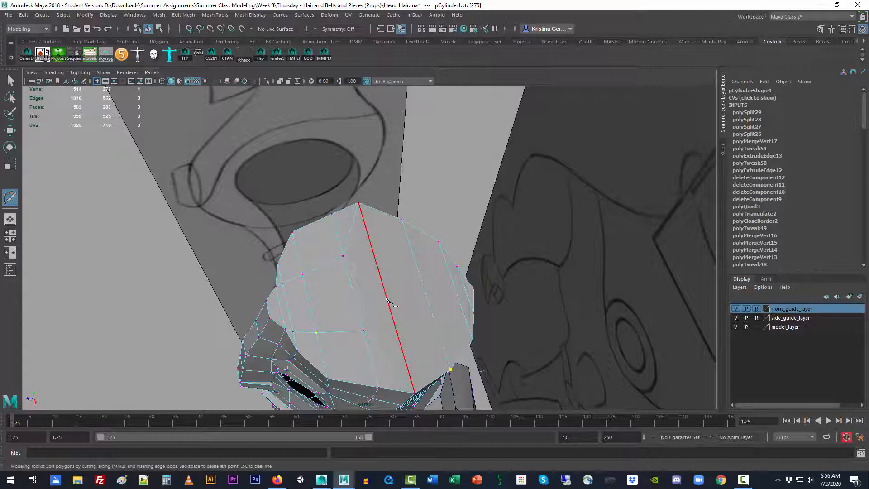
left_click(386, 296)
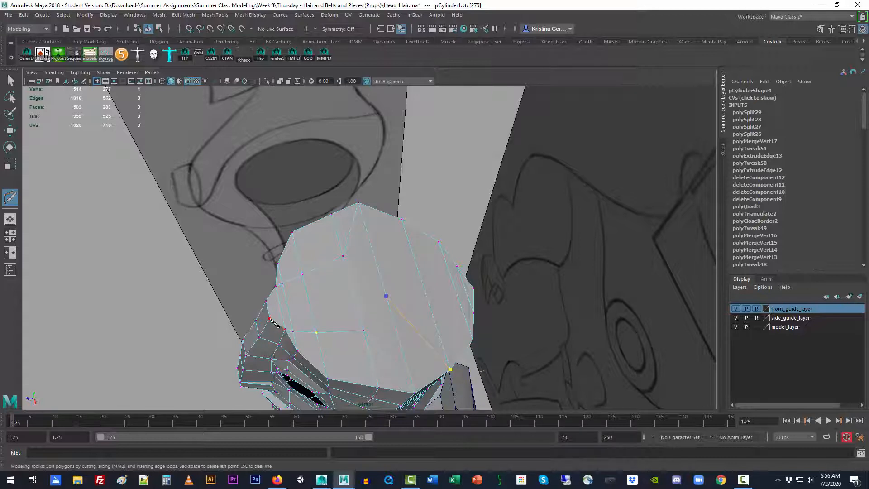
key("Return")
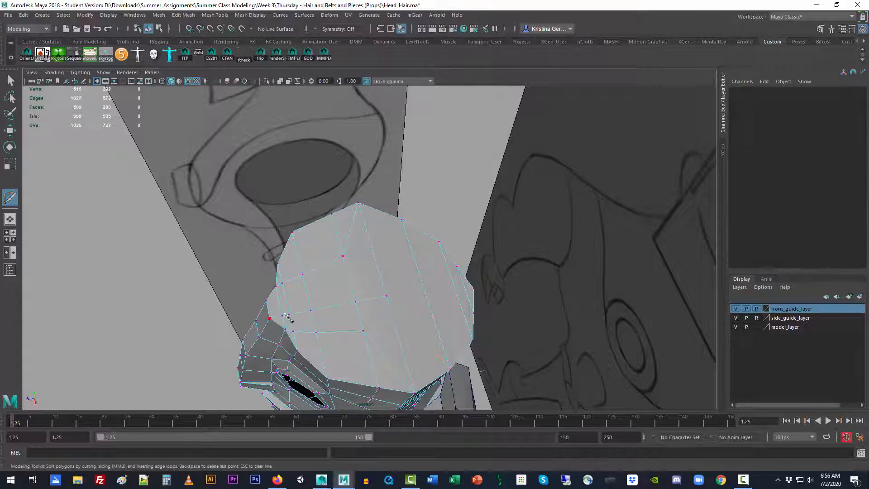
Complete the Multi-Cut from the rim vertex through the adjacent strip edge and across the cap's front strips, and leave the Multi-Cut tool
left_click(401, 219)
left_click(379, 273)
left_click(10, 81)
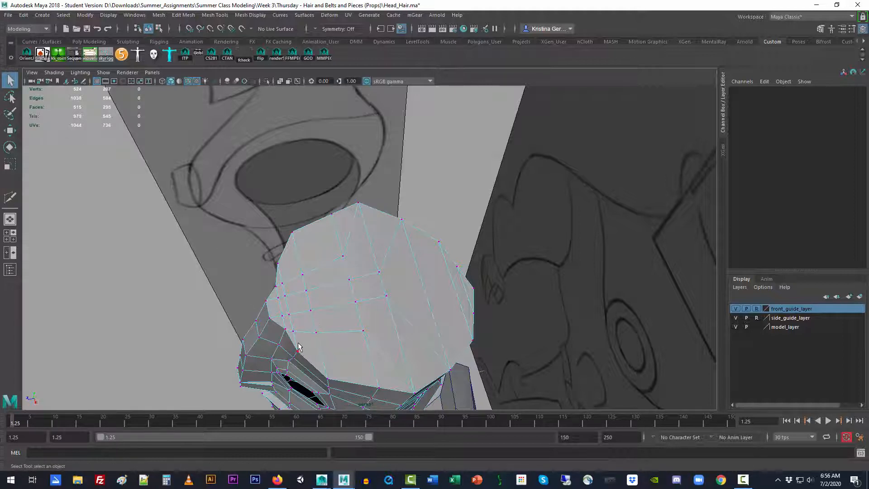
Raise the inner cap vertex above the character's eye vertically to start a hair spike
left_click_drag(298, 349, 335, 343, "alt")
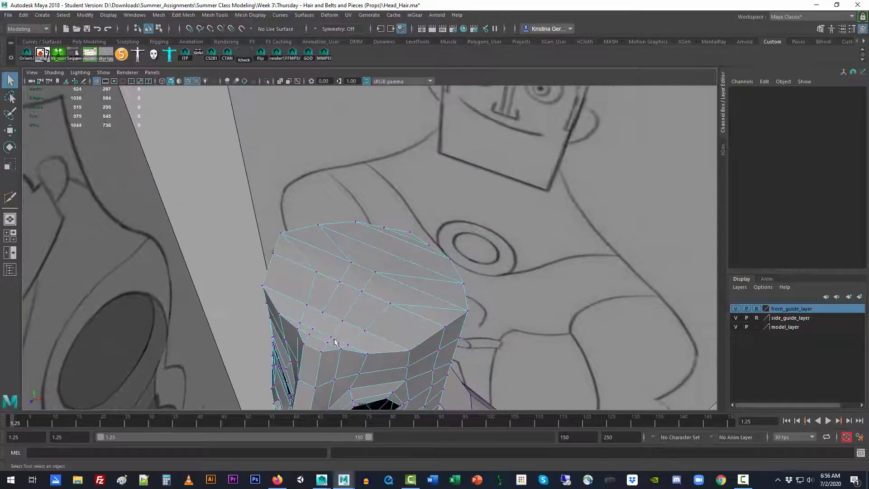
left_click_drag(384, 323, 318, 287, "alt")
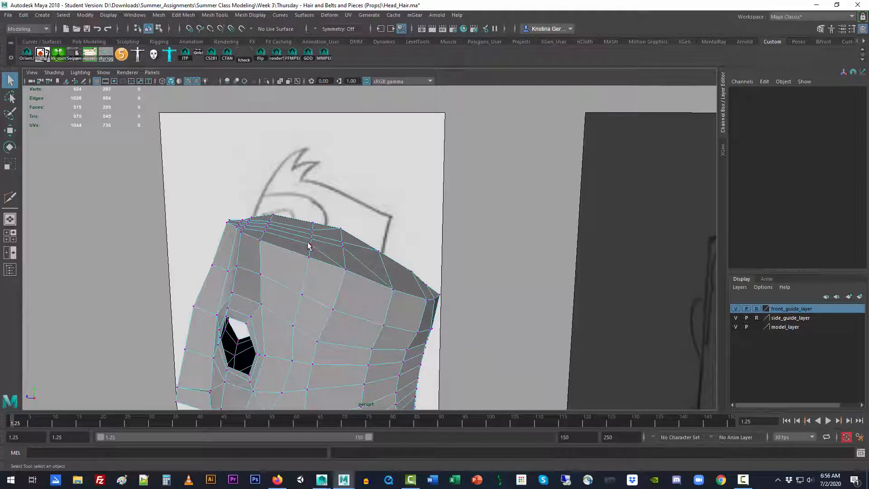
left_click(266, 232)
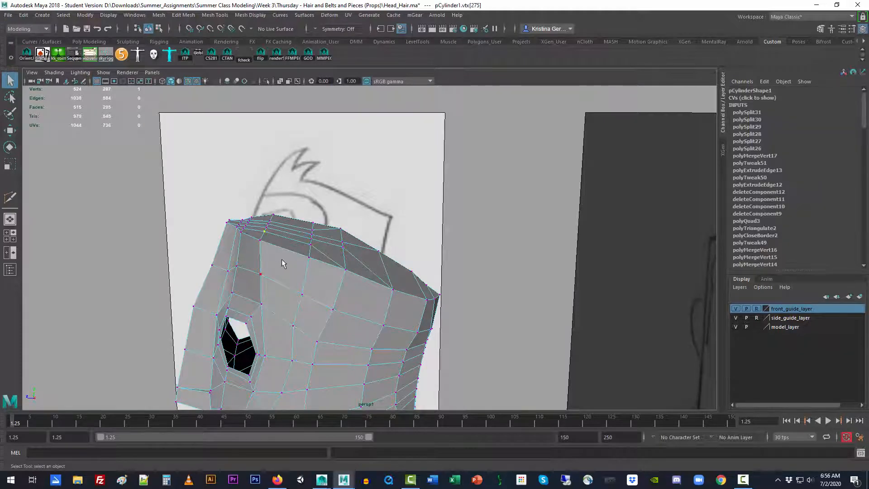
key("w")
left_click_drag(261, 148, 274, 112)
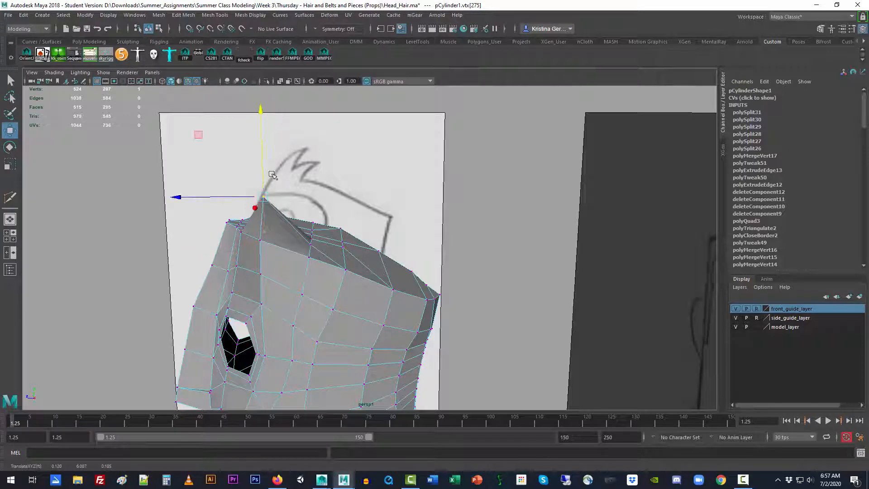
In the side view, move the raised spike tip backward along the depth axis toward the sketched rear hair tuft
left_click_drag(273, 235, 287, 269, "alt")
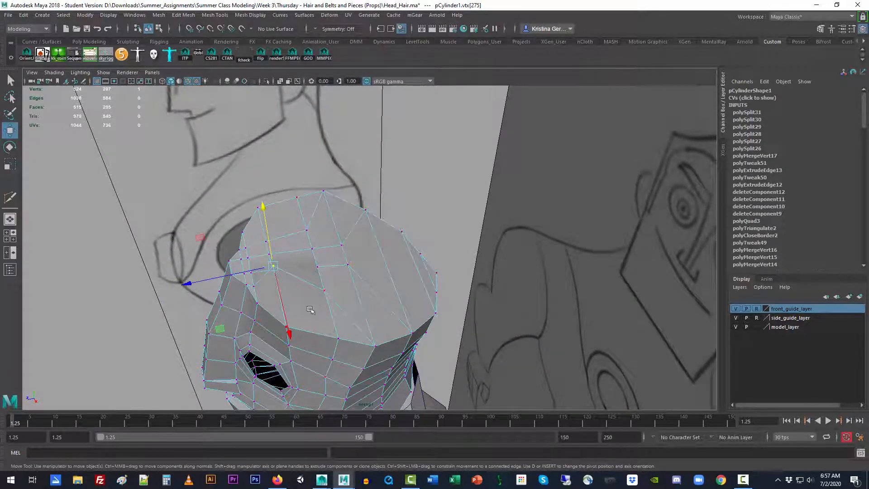
key("space")
left_click_drag(388, 320, 415, 314)
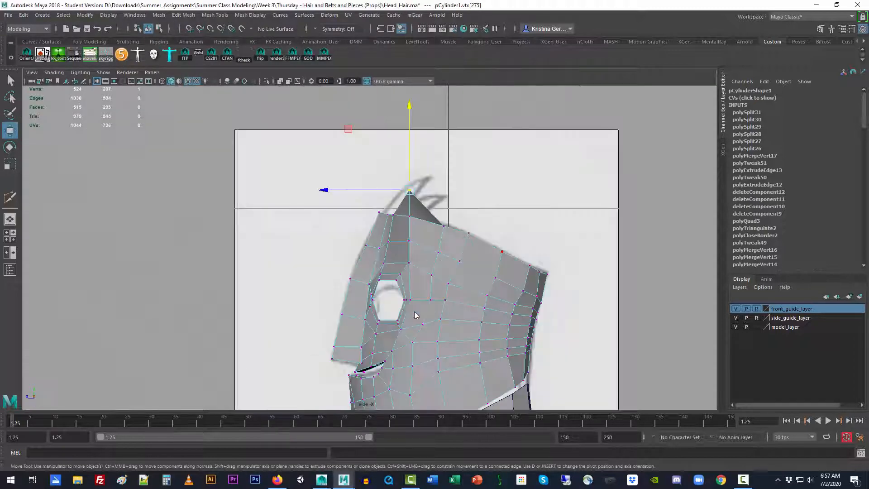
left_click_drag(374, 190, 405, 191)
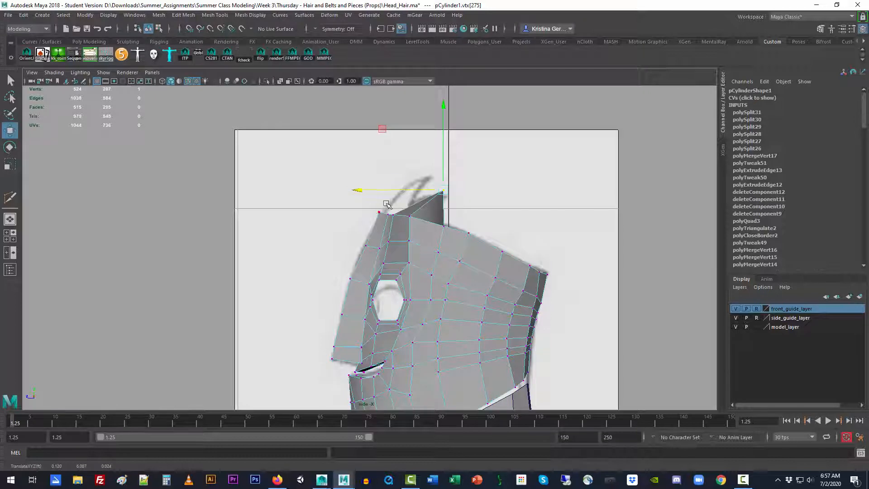
In the front view, align the spike tip with the sketched hair peak and check it from the side and in perspective
key("space")
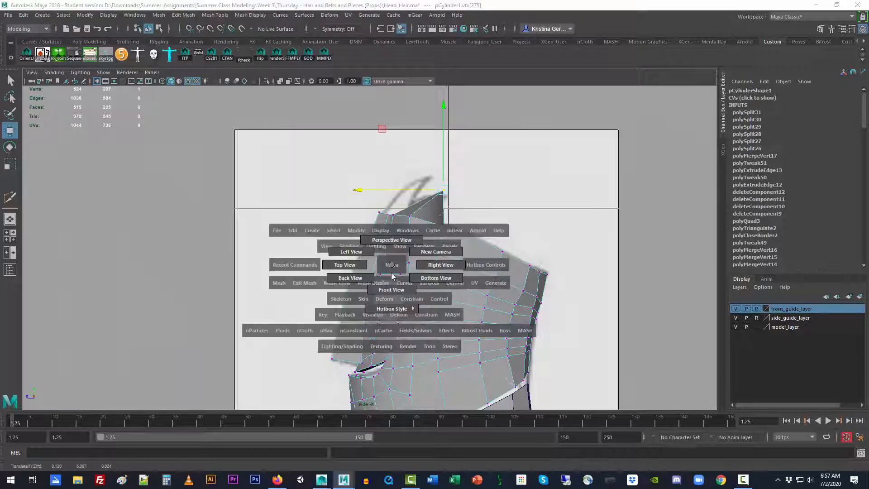
left_click_drag(397, 263, 395, 276)
left_click_drag(434, 183, 426, 173)
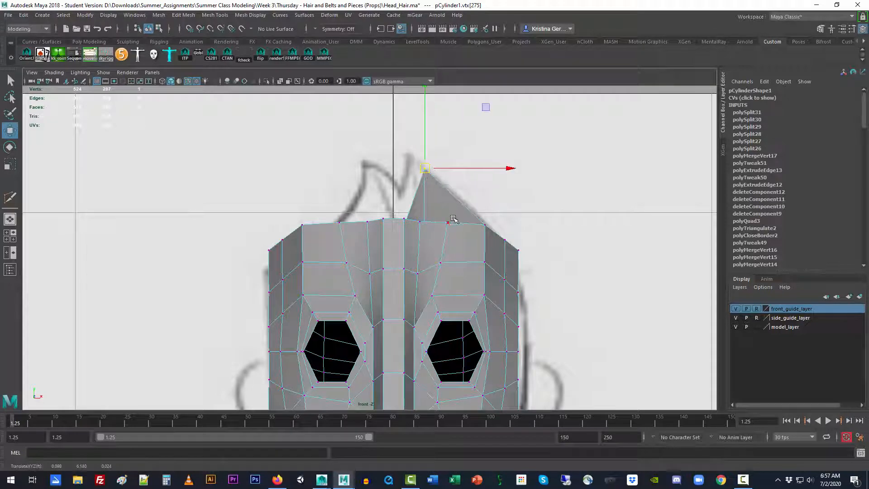
key("space")
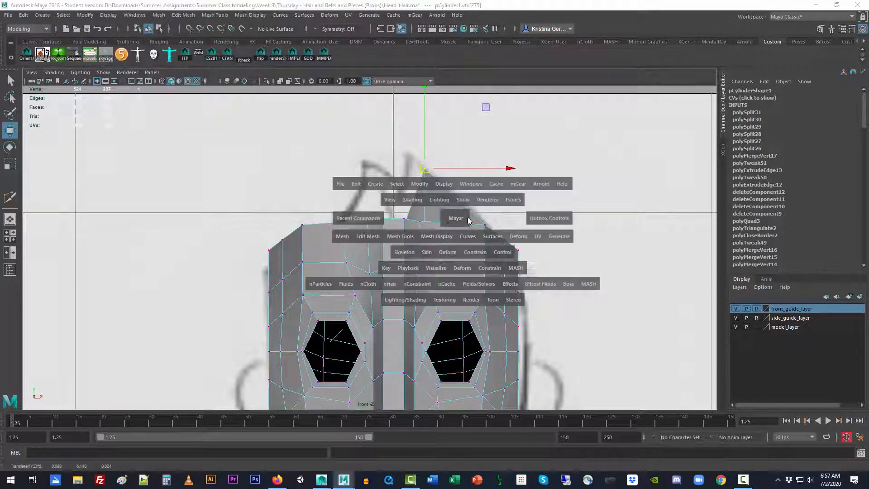
left_click_drag(456, 221, 471, 220)
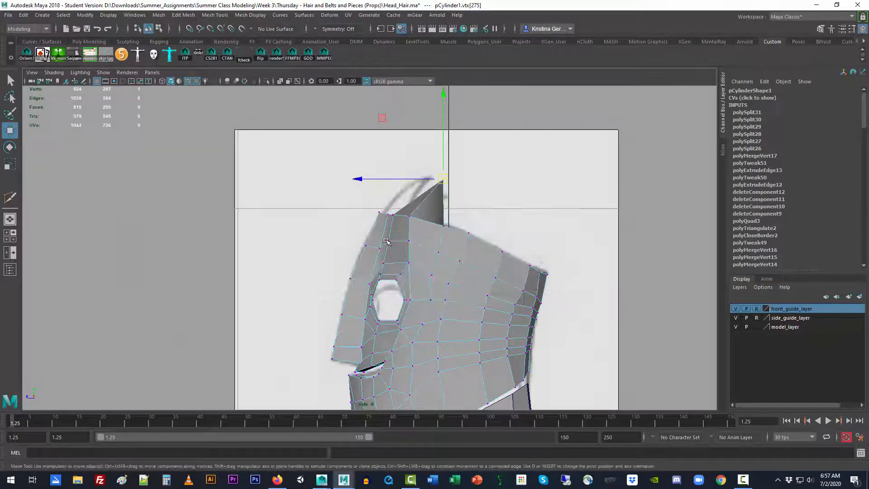
key("space")
left_click_drag(387, 232, 385, 253)
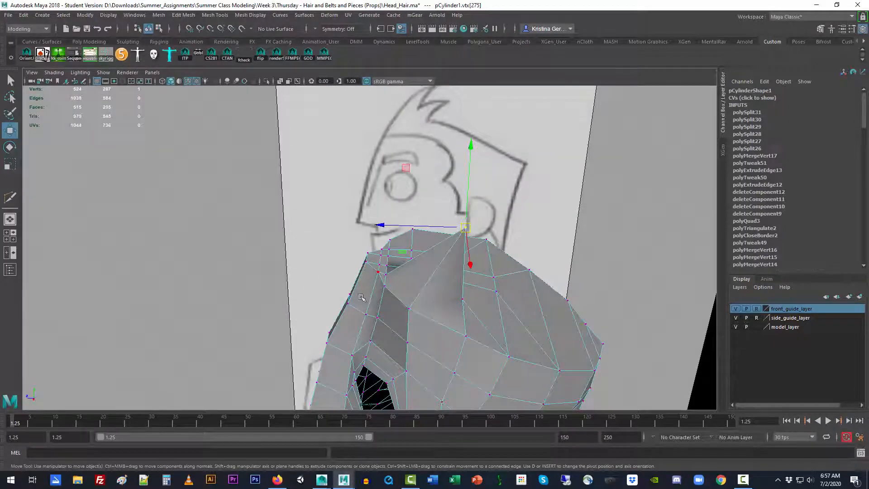
left_click_drag(361, 297, 430, 313, "alt")
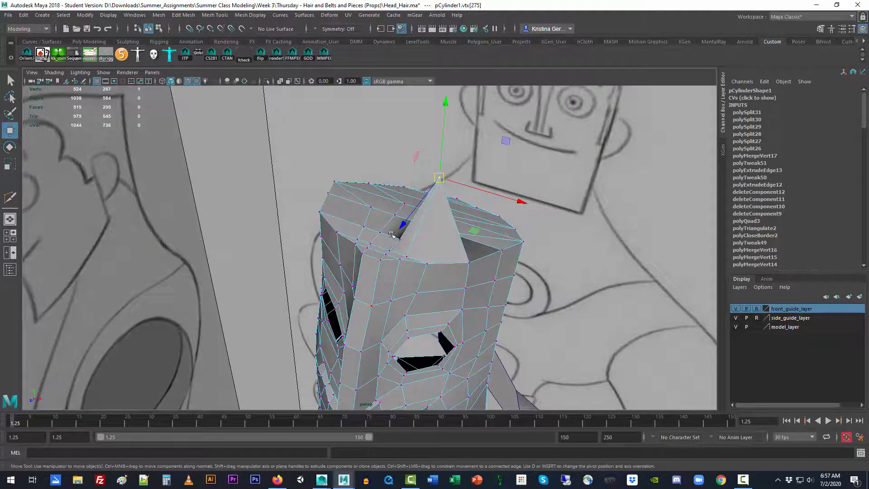
Try to lift the neighbouring cap vertex toward the tuft sketch in the side view, and undo the move
left_click(364, 226)
left_click_drag(410, 269, 373, 259, "alt")
key("space")
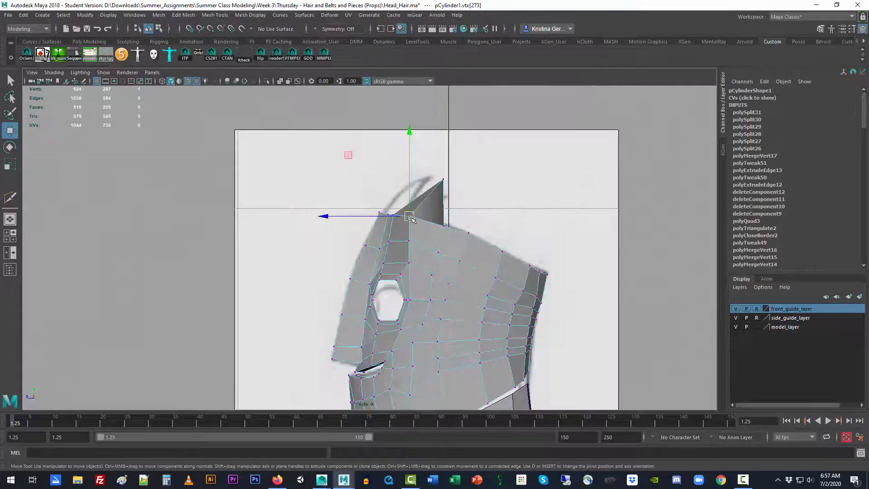
left_click_drag(410, 218, 412, 190)
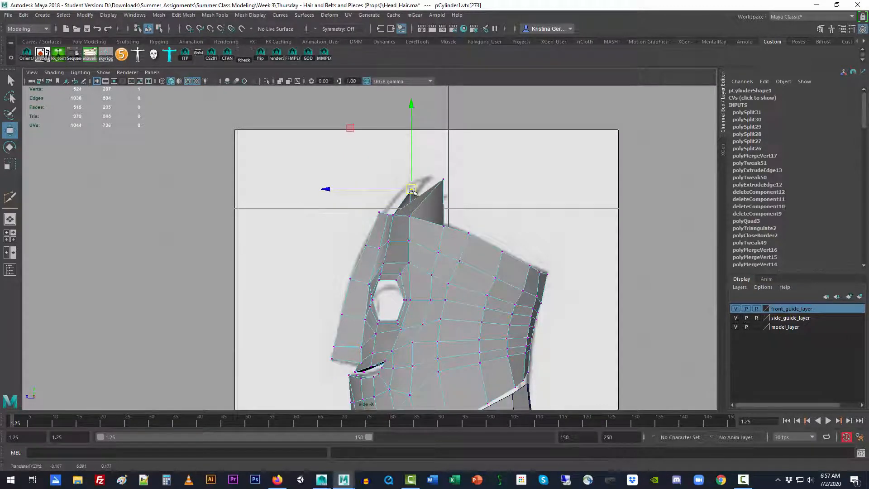
key("ctrl+z")
key("space")
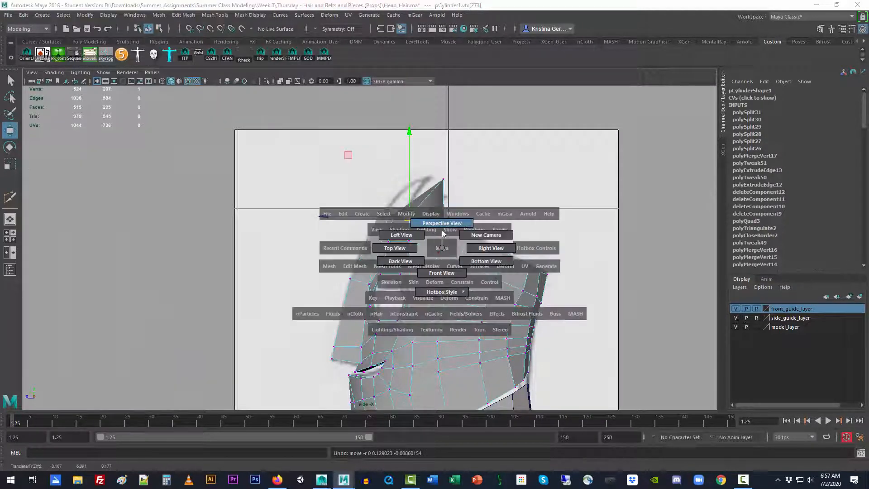
left_click_drag(443, 234, 405, 269)
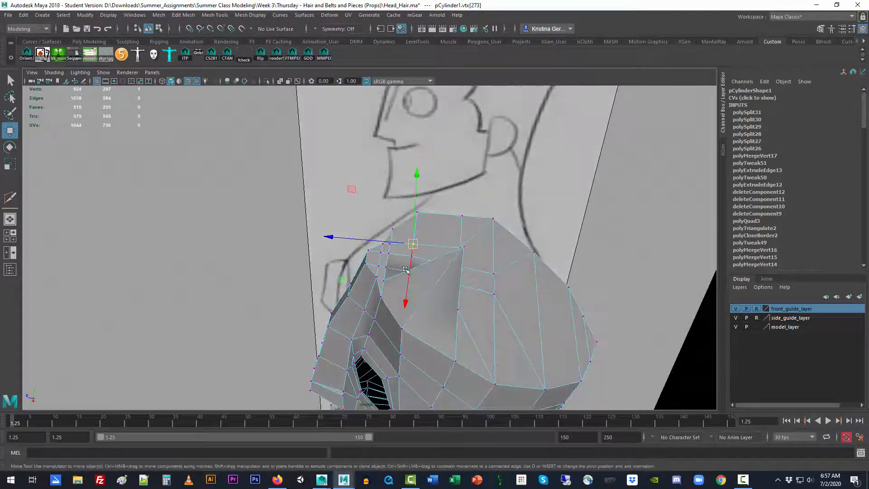
Raise the cap vertex just behind the forehead rim into a second spike and move its tip back to the side sketch's front tuft
left_click(388, 253)
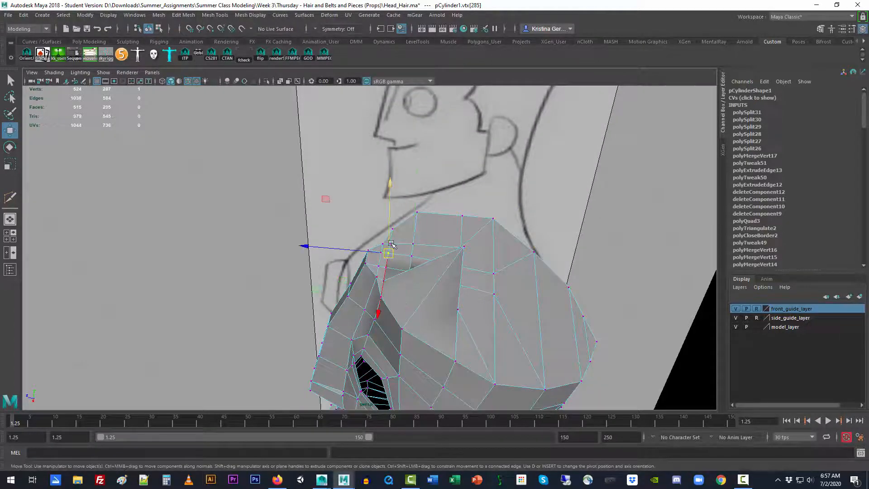
mouse_move(391, 244)
left_mouse_down("alt")
mouse_move(350, 245)
mouse_move(339, 235)
left_mouse_up("alt")
left_click_drag(385, 184, 427, 130)
left_click_drag(376, 262, 412, 227, "alt")
key("space")
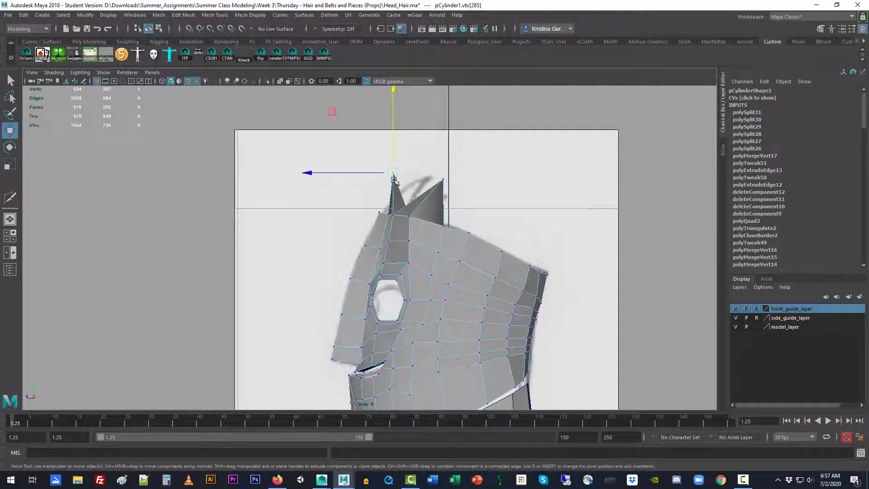
left_click_drag(393, 172, 428, 175)
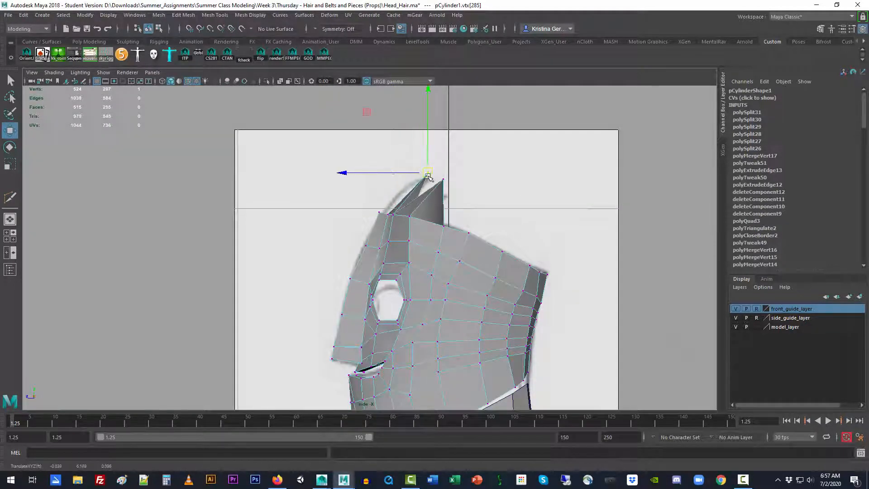
In the front view, shift the second spike's tip onto the sketched smaller hair peak, and return to the perspective view
key("space")
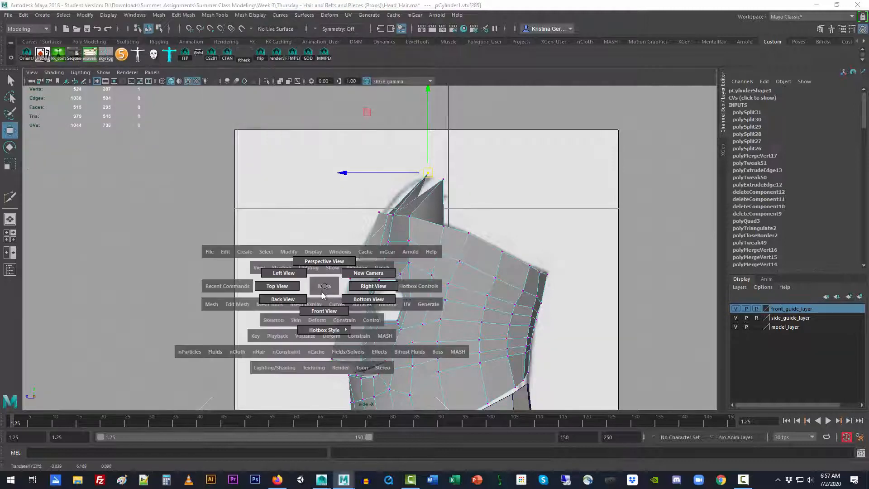
left_click_drag(325, 286, 323, 303)
left_click_drag(381, 159, 368, 158)
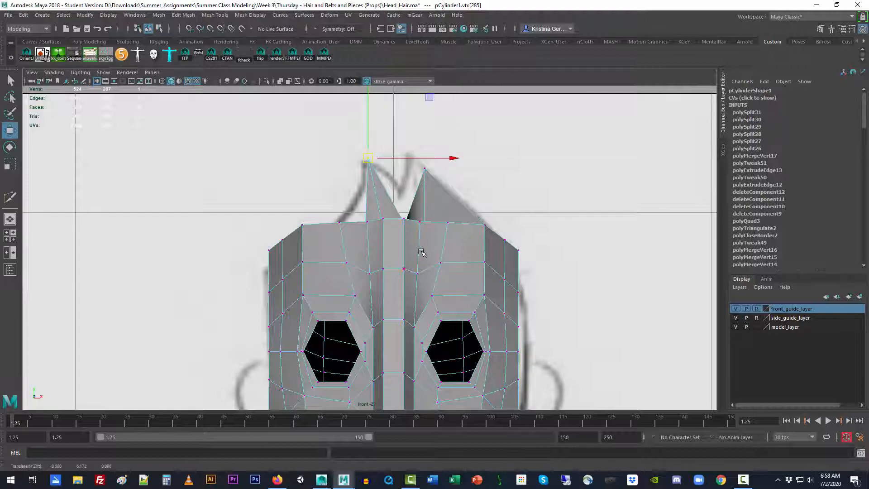
key("space")
left_click_drag(430, 252, 427, 237)
key("space")
left_click_drag(414, 267, 415, 247)
key("space")
Select the single cap vertex at the rear base of the second spike and raise it to fill out the tuft's back
left_click_drag(395, 293, 467, 286, "alt")
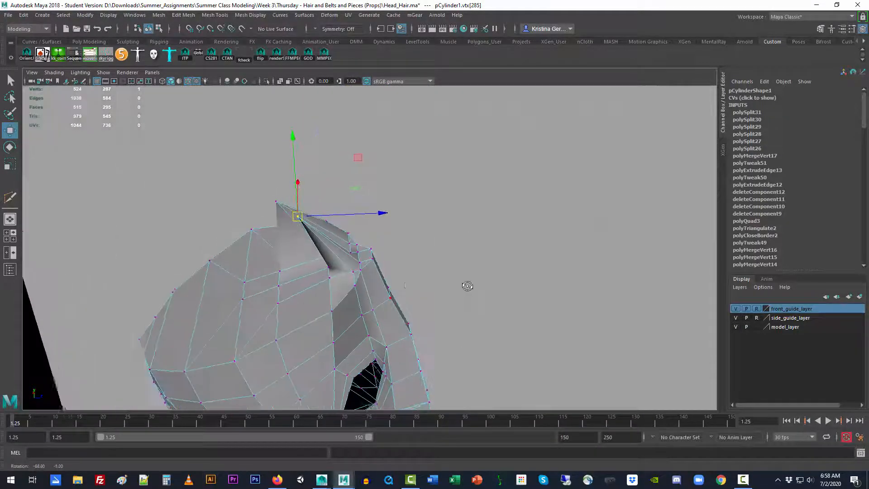
left_click_drag(325, 282, 372, 275, "alt")
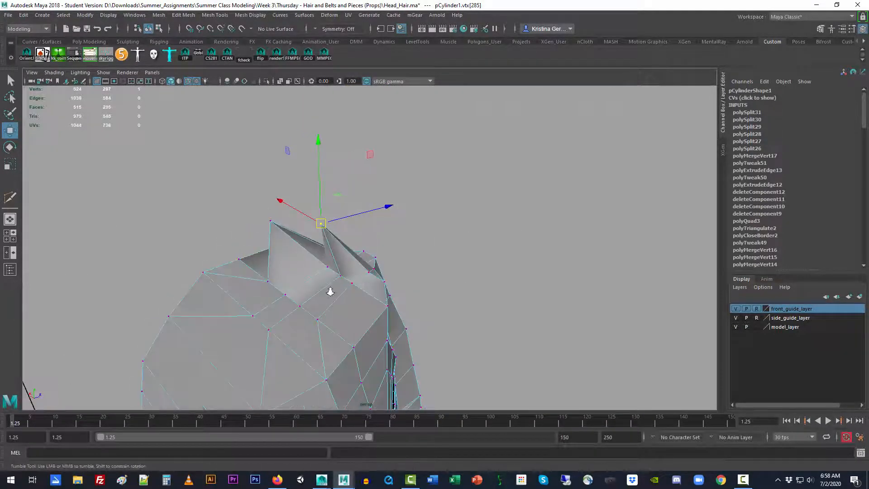
right_click_drag(330, 291, 558, 293, "alt")
right_click_drag(391, 299, 517, 292, "alt")
left_click_drag(449, 327, 362, 325, "alt")
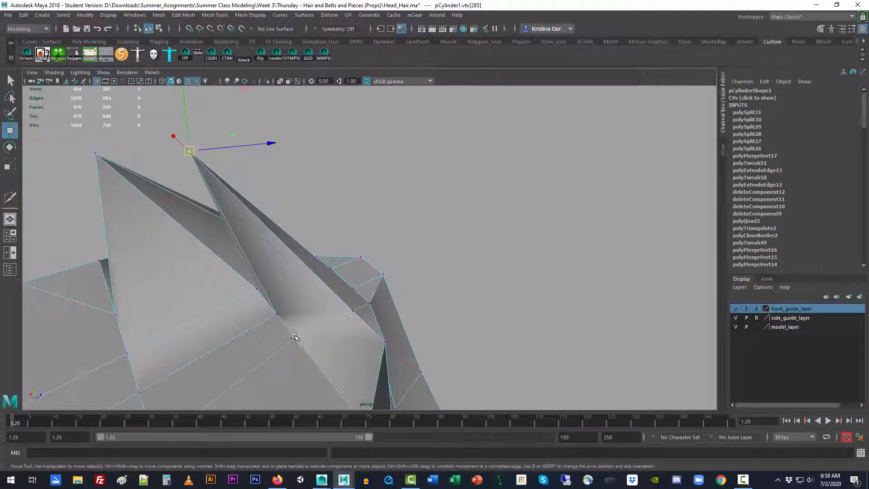
left_click_drag(288, 337, 340, 333, "alt")
left_click(340, 327)
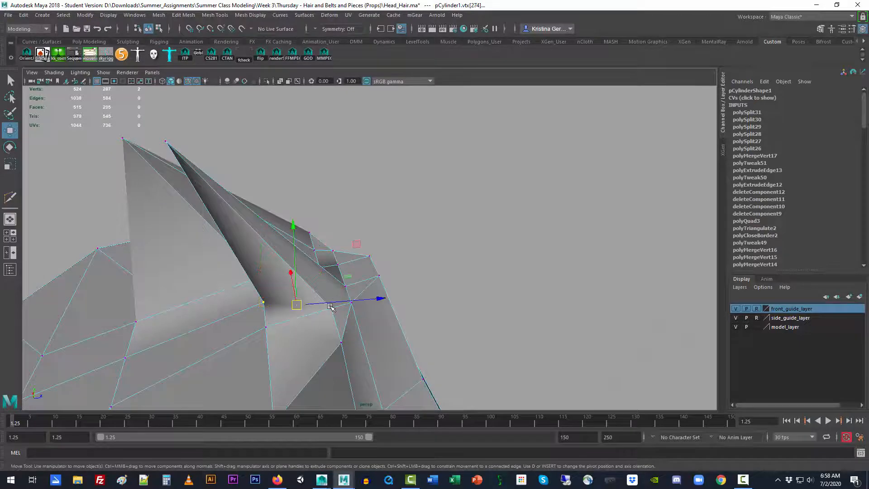
left_click_drag(302, 303, 467, 256)
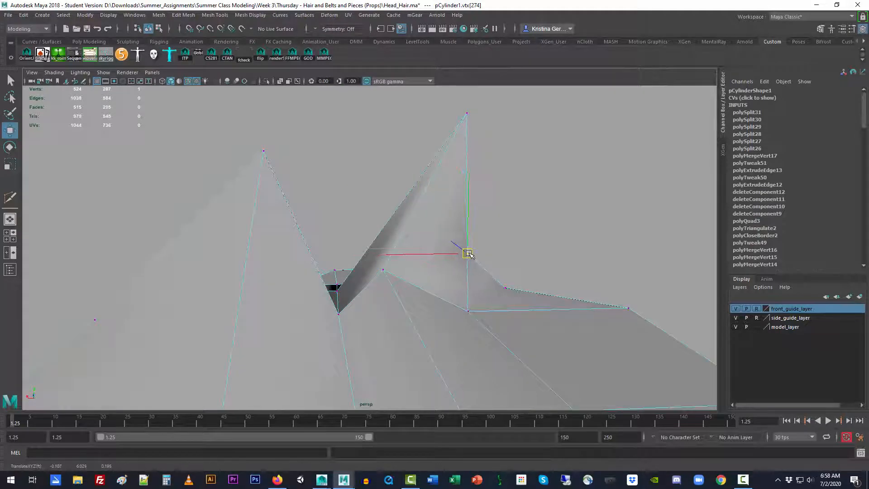
Raise the two valley vertices between the spikes together, and lift the vertex in front of them slightly
left_click_drag(453, 290, 415, 203, "alt")
left_click(414, 282)
left_click_drag(477, 194, 355, 273, "alt")
left_click(357, 274)
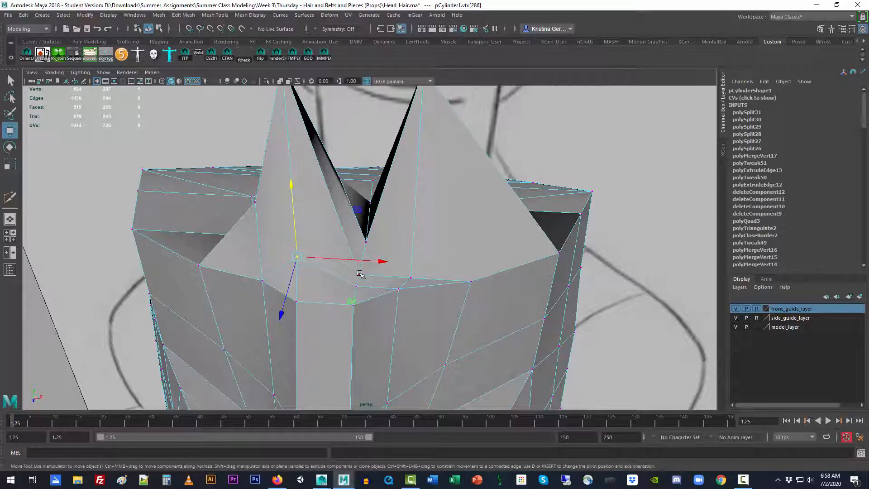
left_click(368, 240, "shift")
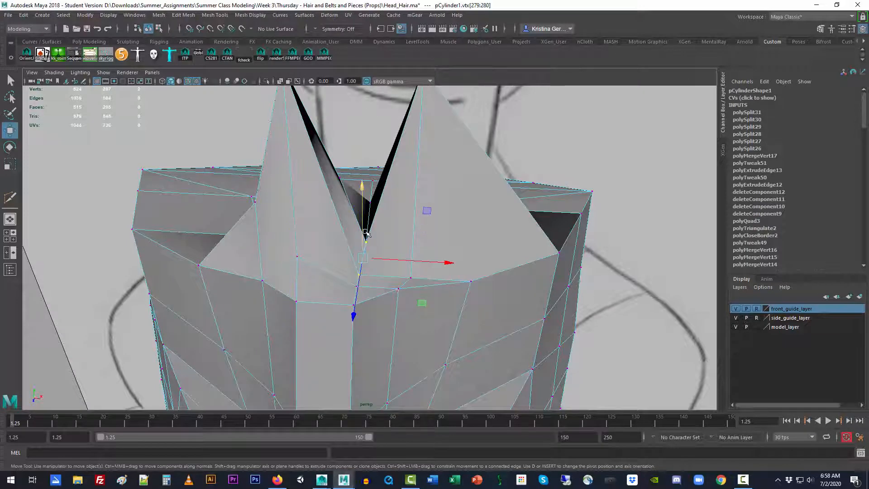
left_click_drag(362, 225, 363, 191)
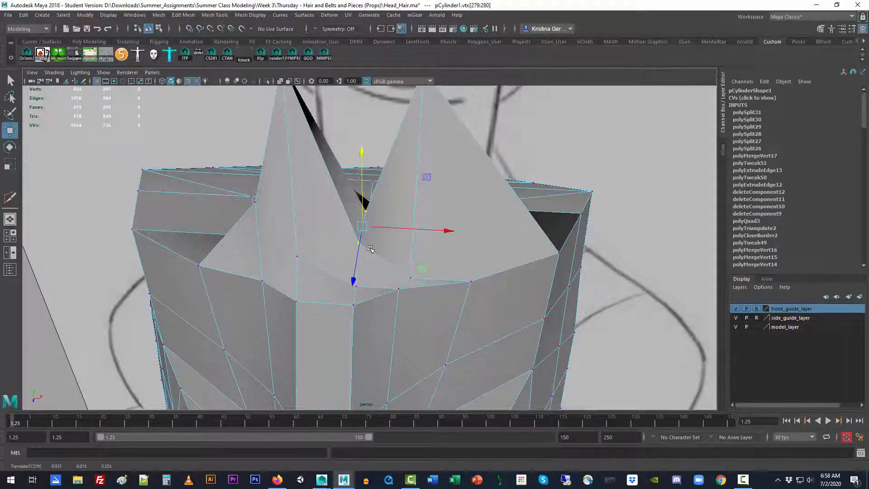
left_click(356, 285)
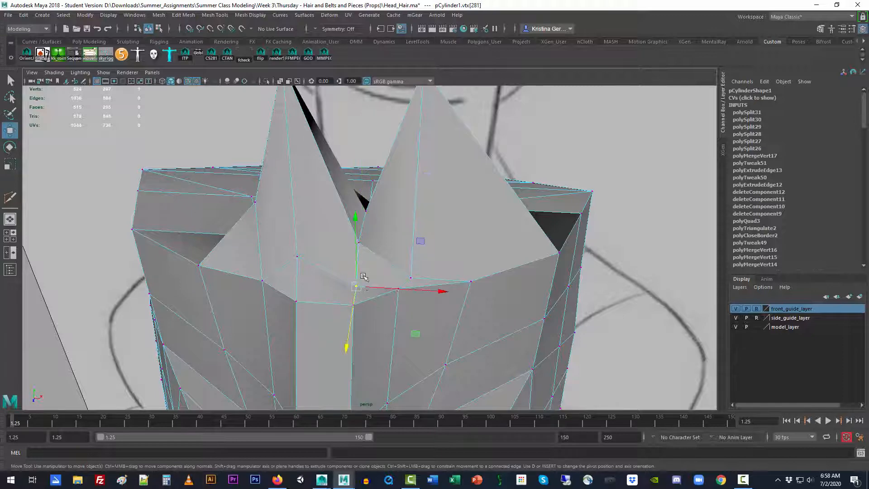
left_click_drag(355, 221, 357, 204)
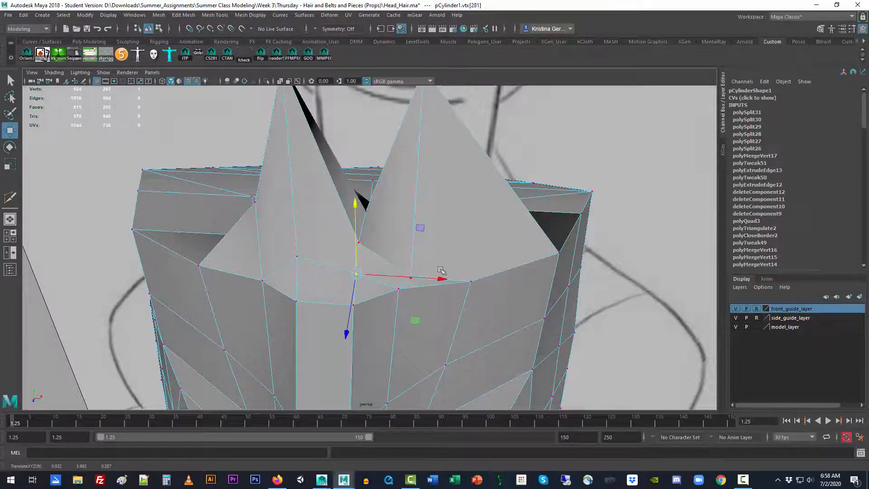
Select the single valley vertex between the two hair spikes and raise it slightly
left_click_drag(442, 273, 354, 260, "alt")
middle_click_drag(406, 309, 362, 297, "alt")
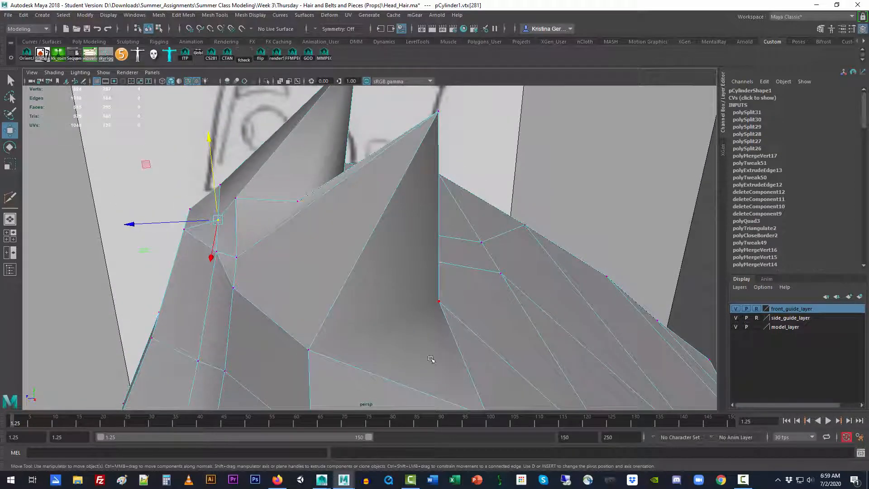
mouse_move(382, 319)
left_mouse_down("alt")
mouse_move(407, 321)
mouse_move(437, 303)
mouse_move(389, 280)
mouse_move(348, 278)
mouse_move(363, 280)
mouse_move(348, 253)
mouse_move(367, 256)
mouse_move(360, 248)
left_mouse_up("alt")
left_click(342, 252)
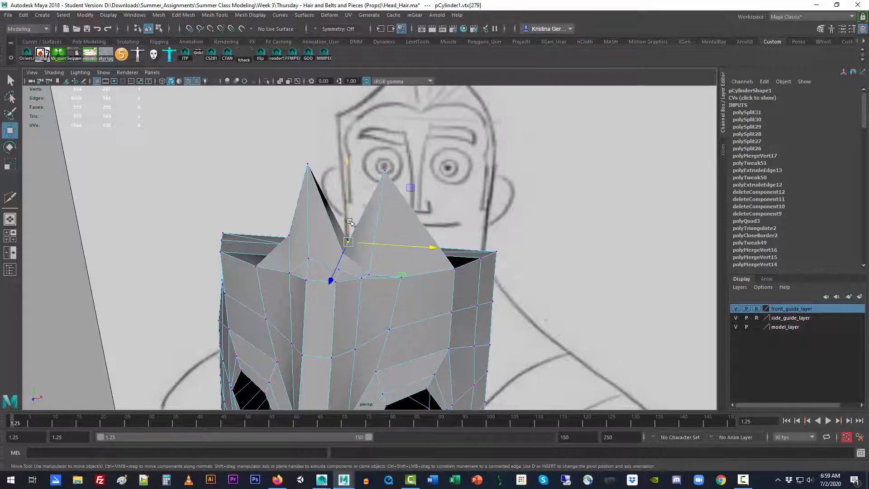
left_click_drag(348, 220, 348, 209)
In the front view, move the larger spike's tip onto the sketched peak and adjust the valley vertices at its inner base
key("space")
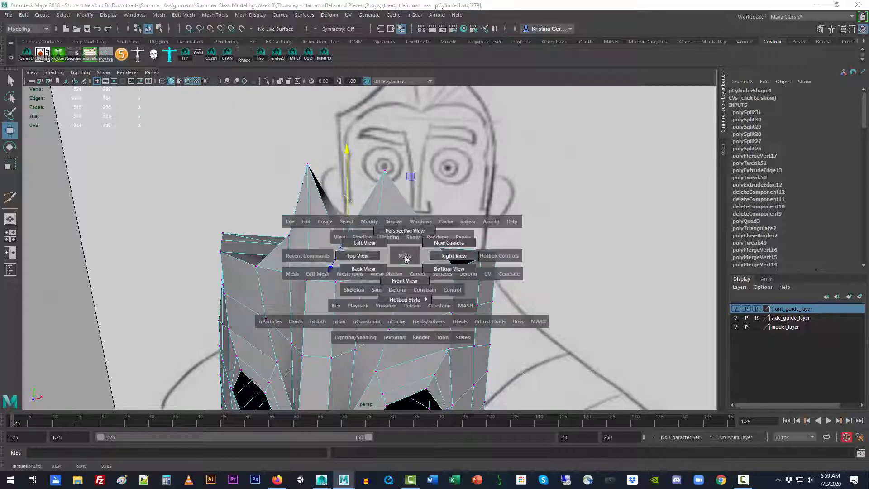
left_click_drag(404, 256, 406, 273)
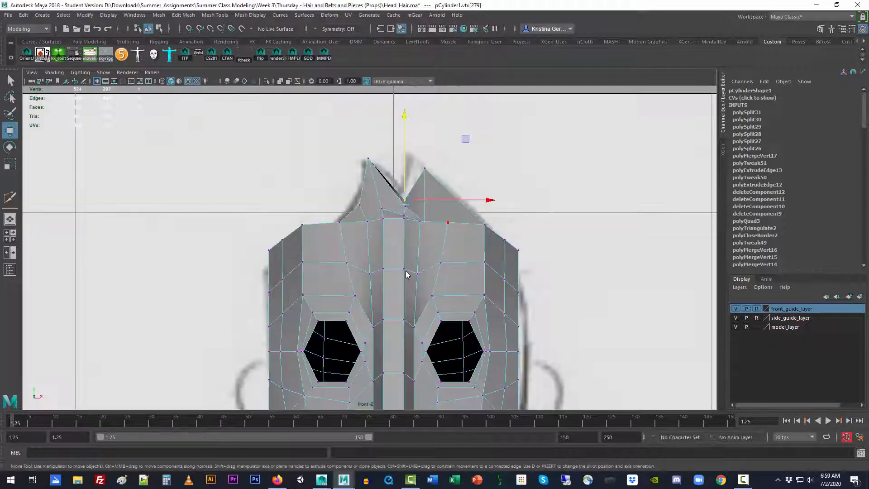
left_click(425, 168)
left_click_drag(424, 169, 412, 157)
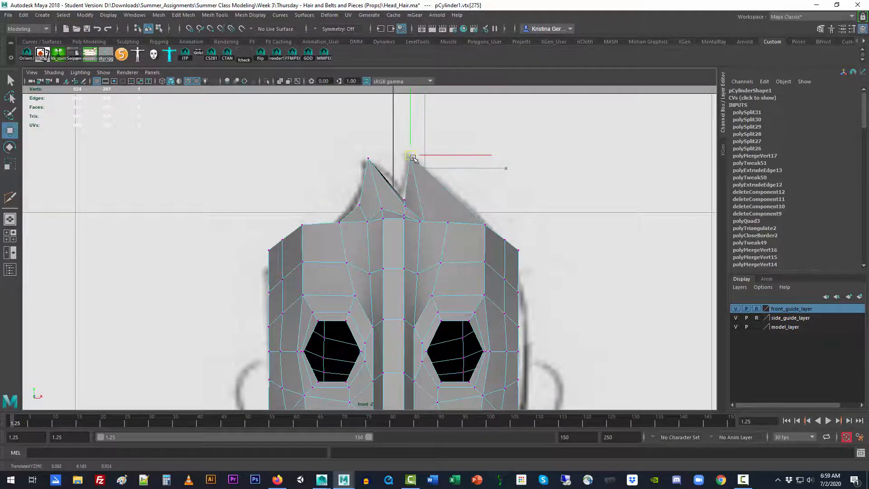
left_click(404, 199)
left_click_drag(404, 199, 404, 203)
left_click(405, 204)
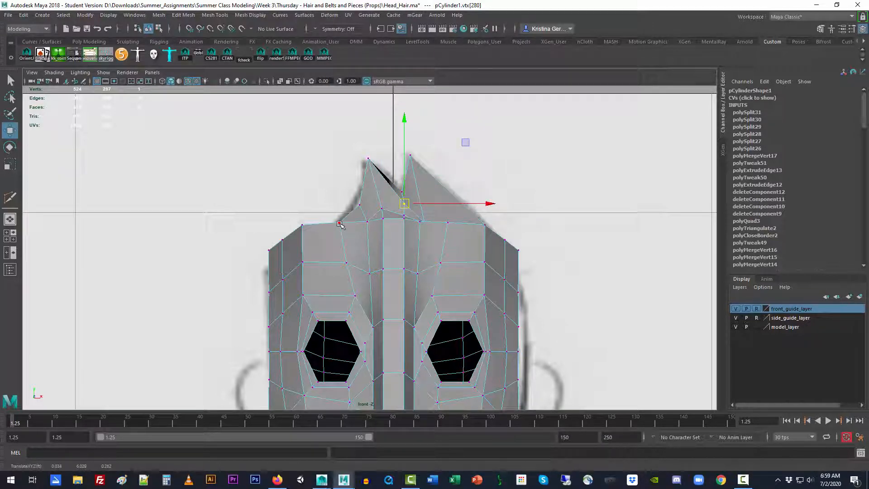
Shift the smaller spike's tip outward onto its sketched peak and raise the upper valley vertex to the sketched notch
left_click(368, 159)
left_click_drag(368, 158, 361, 159)
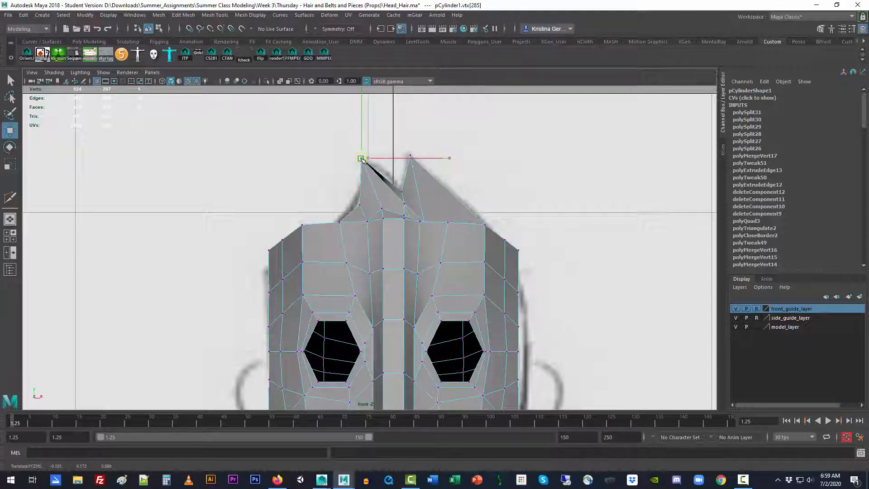
left_click(401, 189)
left_click_drag(401, 188, 400, 185)
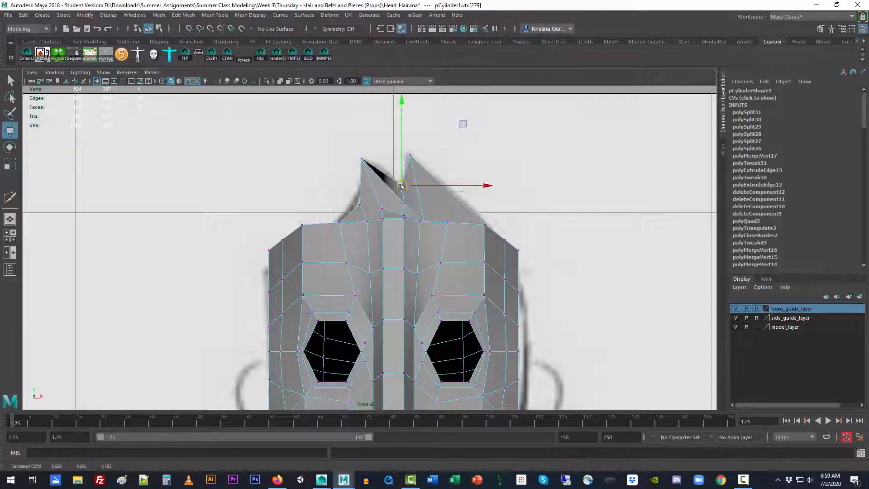
Move the smaller spike's outer base vertex out and up to the sketched hair outline, and return to the perspective view
double_click(358, 205)
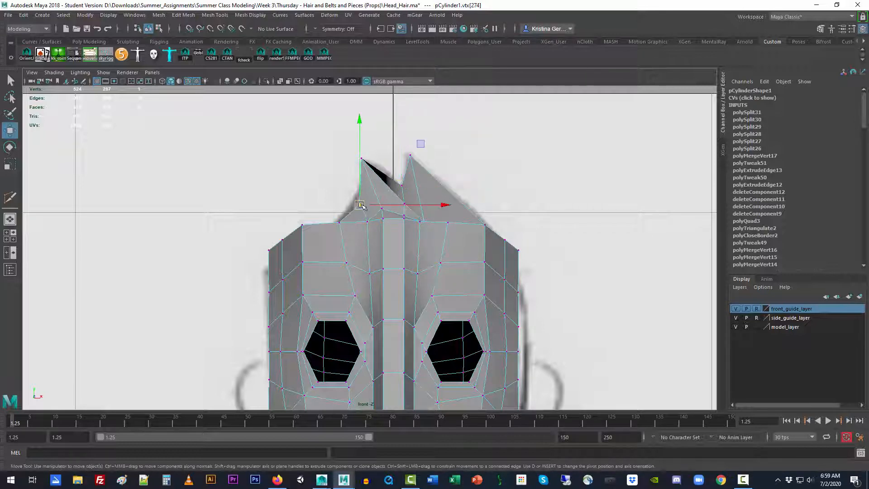
left_click(359, 206)
left_click_drag(359, 205, 356, 203)
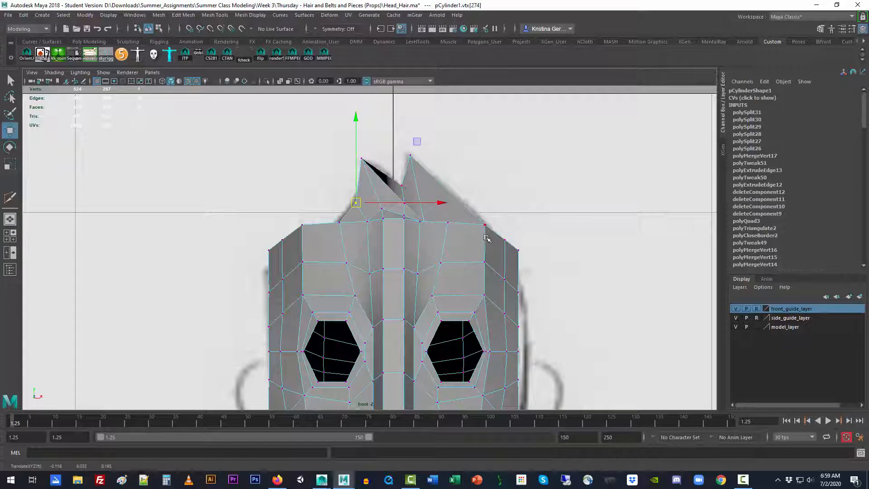
key("space")
left_click_drag(486, 238, 494, 251)
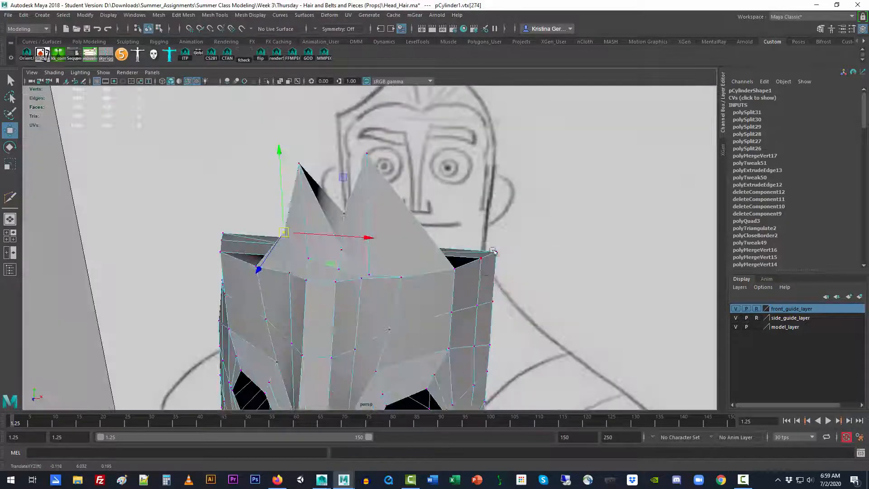
Switch to the side view and turn on X-Ray shading to show the sketch through the head mesh
left_click_drag(469, 295, 410, 318, "alt")
key("space")
key("space")
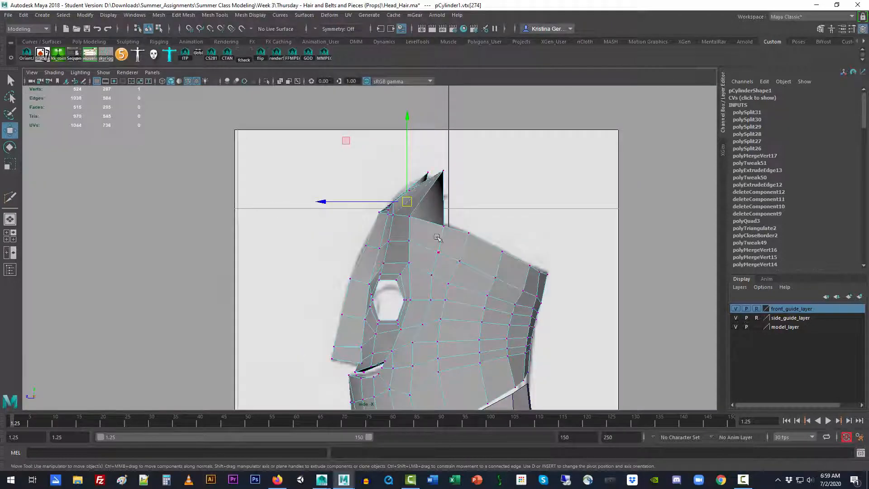
left_click(54, 72)
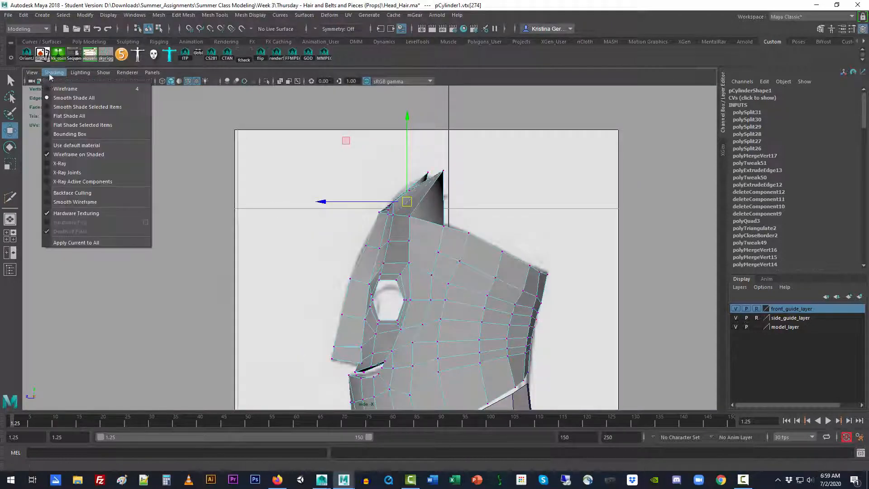
left_click(63, 164)
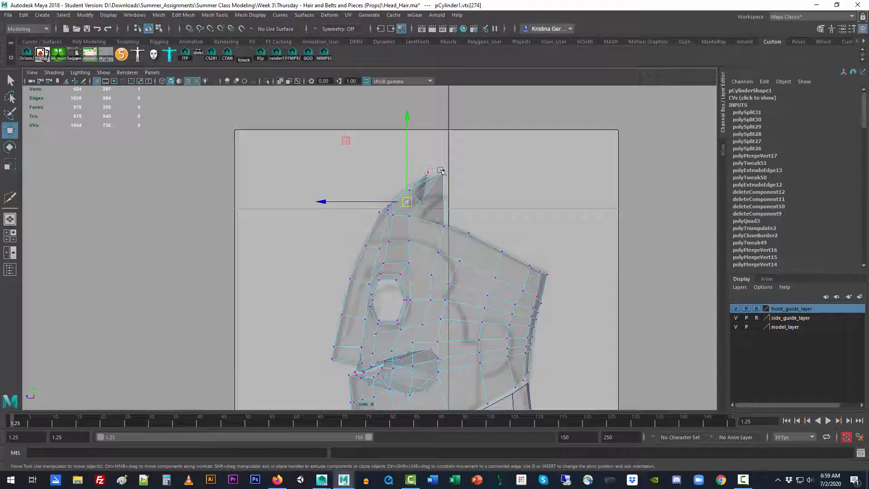
Select the larger rear spike's tip, compare it with the front sketch, and lower it in the side view
left_click(443, 171)
key("space")
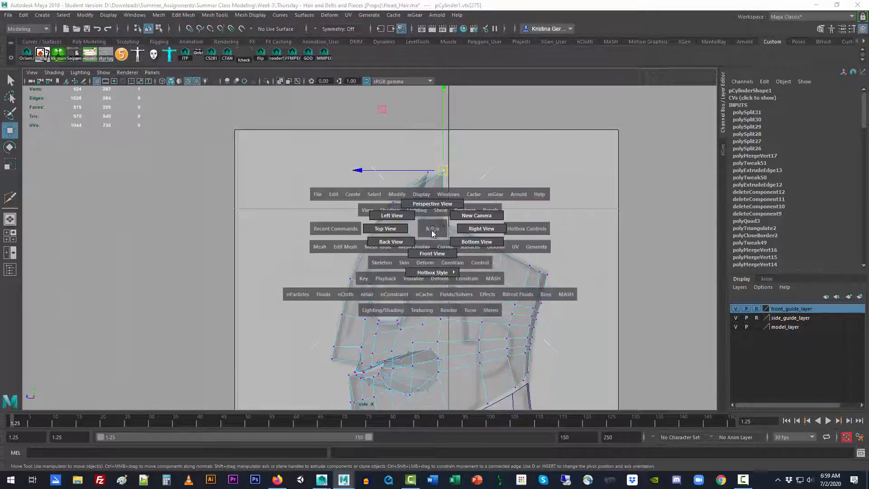
left_click_drag(432, 228, 435, 248)
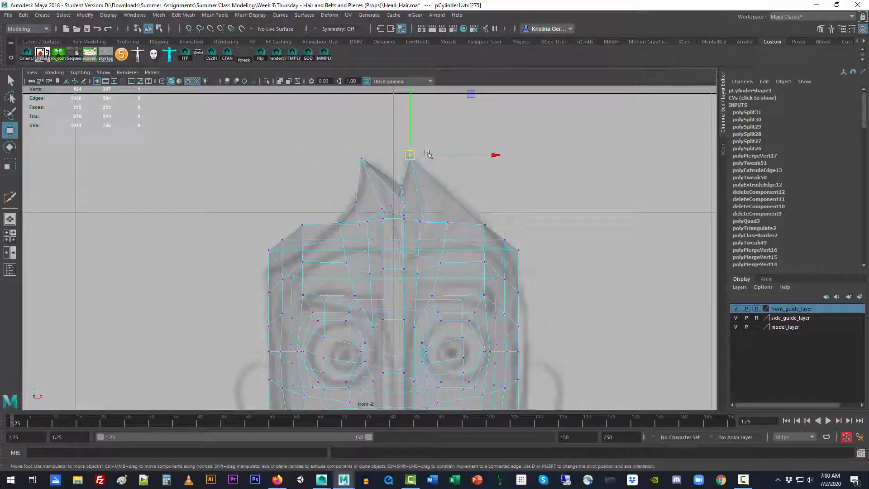
key("space")
left_click_drag(461, 180, 443, 191)
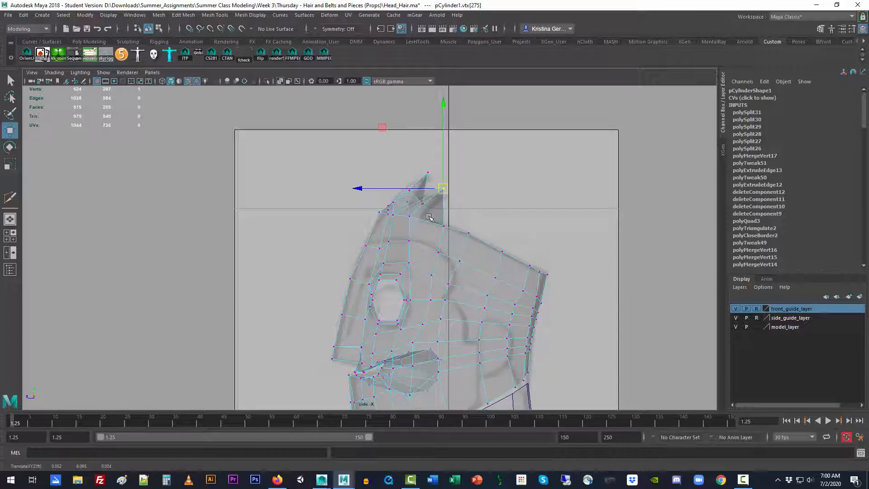
Return to the perspective view behind the spikes and turn off X-Ray shading, keeping the wireframe on shaded surfaces
key("space")
left_click_drag(458, 213, 439, 279)
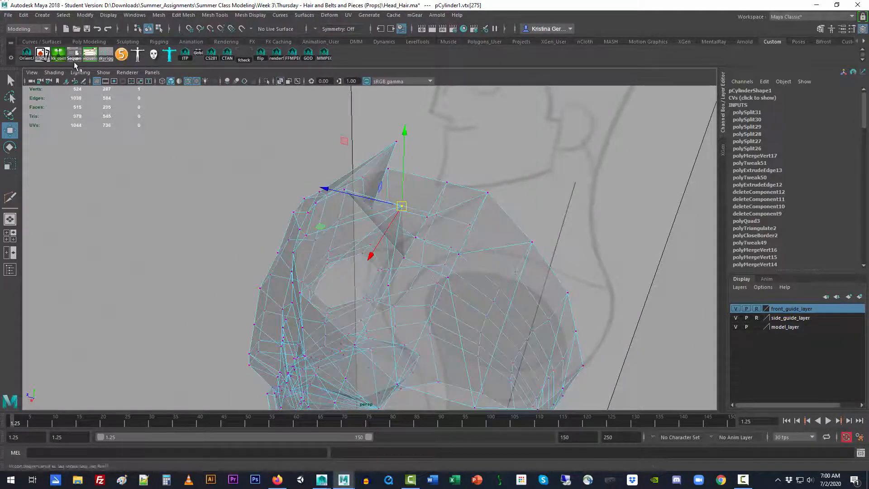
left_click(32, 72)
left_click(65, 154)
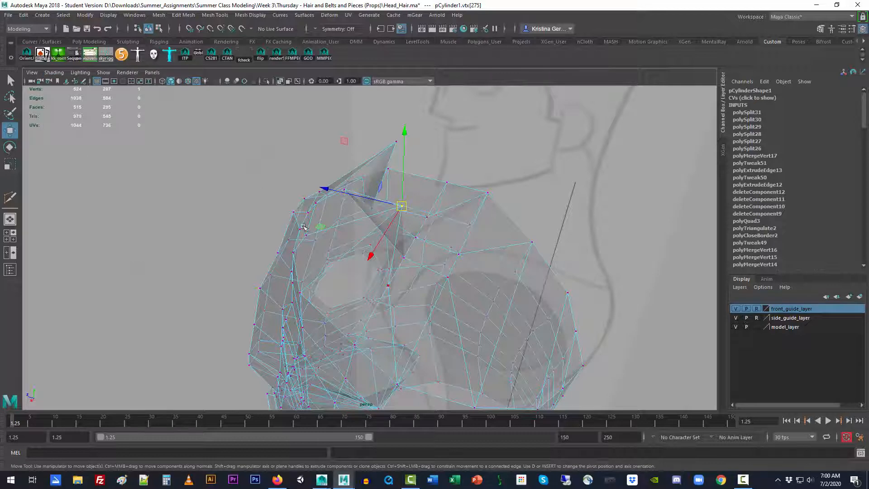
left_click(54, 72)
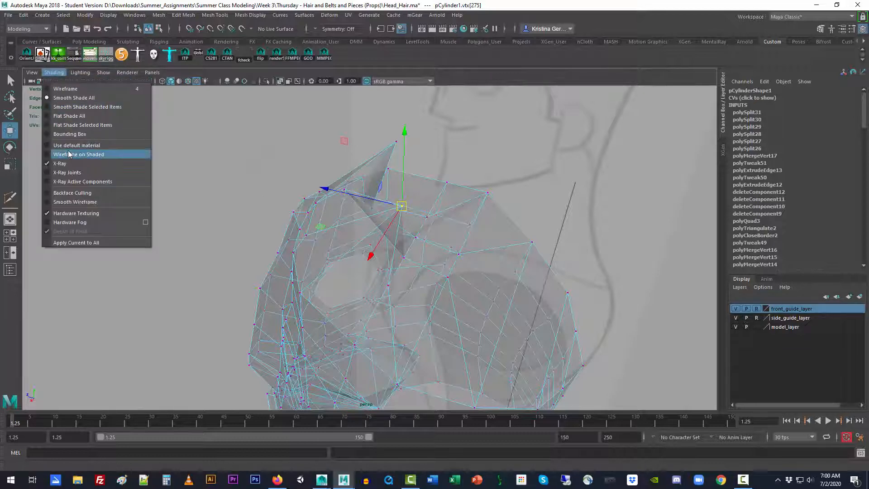
left_click(73, 155)
left_click(53, 72)
left_click(68, 163)
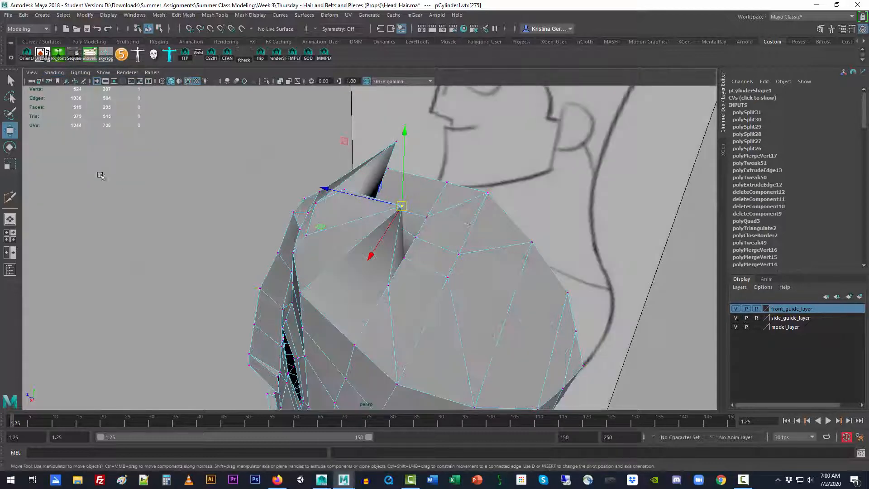
With Multi-Cut, cut an edge from the rim corner vertex below the larger spike to the vertex at its rear base
left_click_drag(364, 273, 331, 259, "alt")
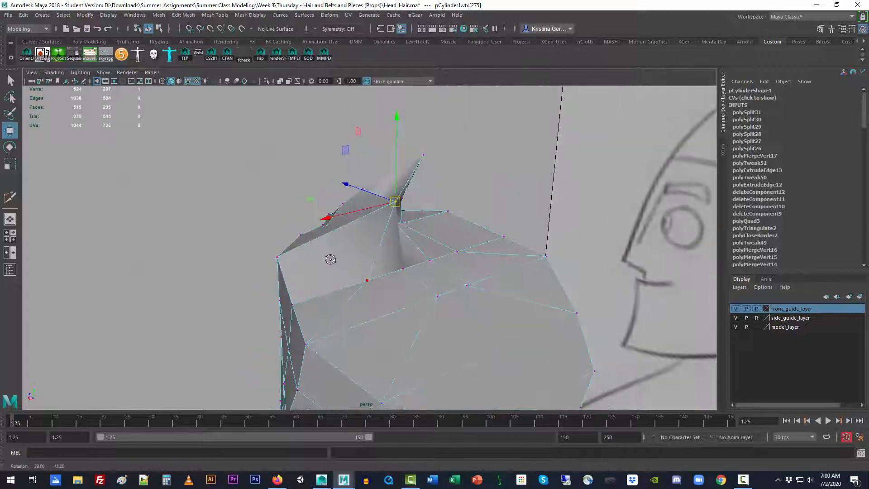
key("y")
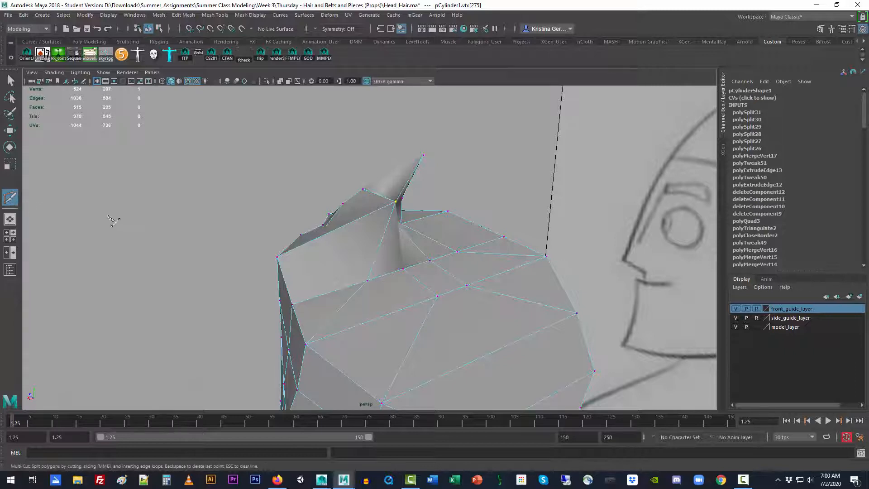
key("q")
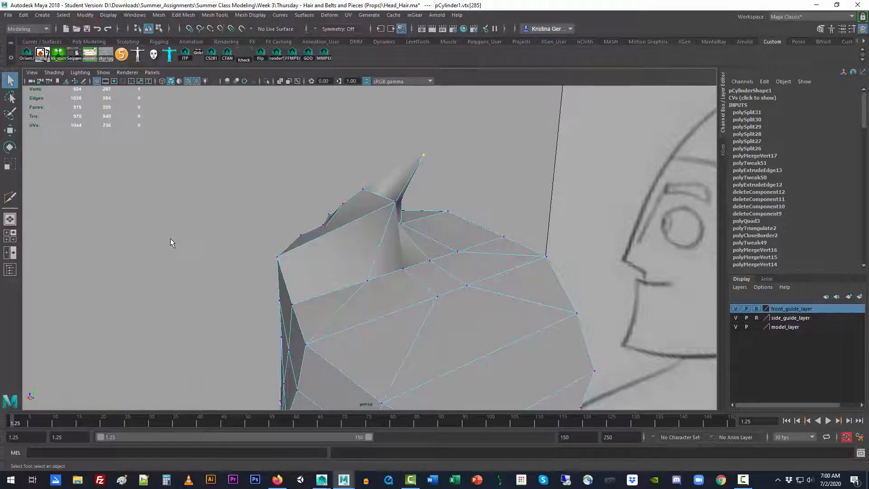
key("g")
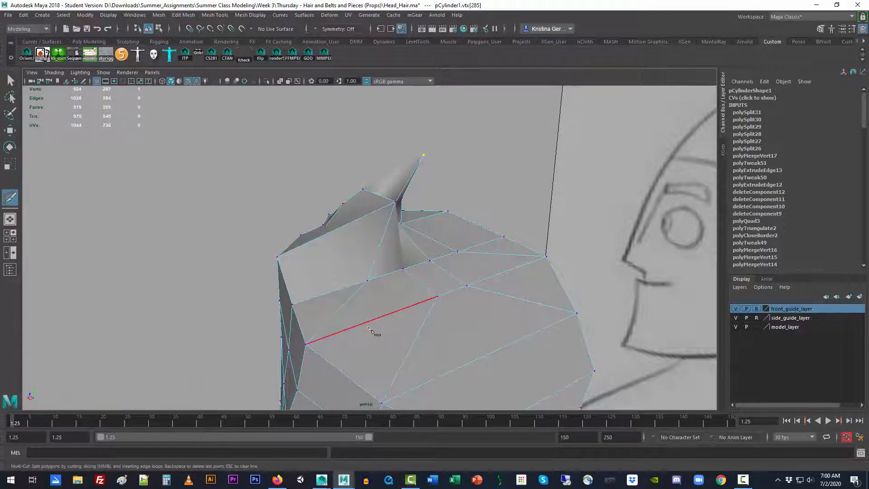
left_click(277, 257)
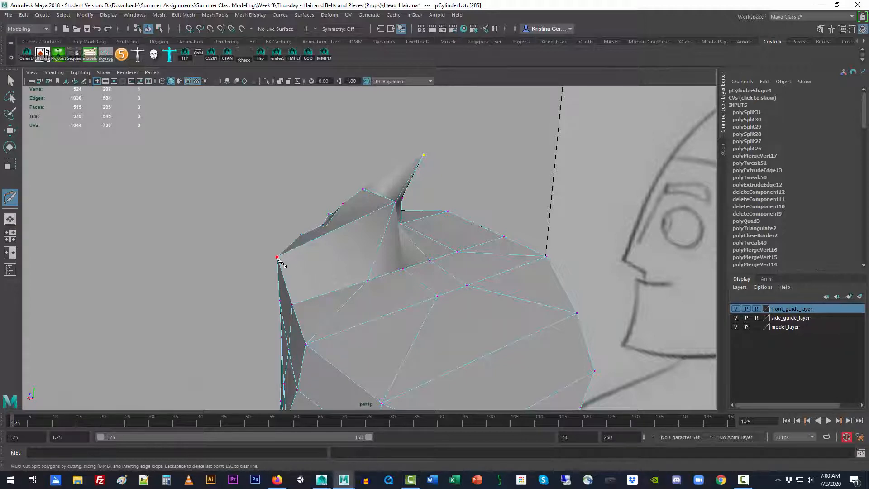
left_click(367, 280)
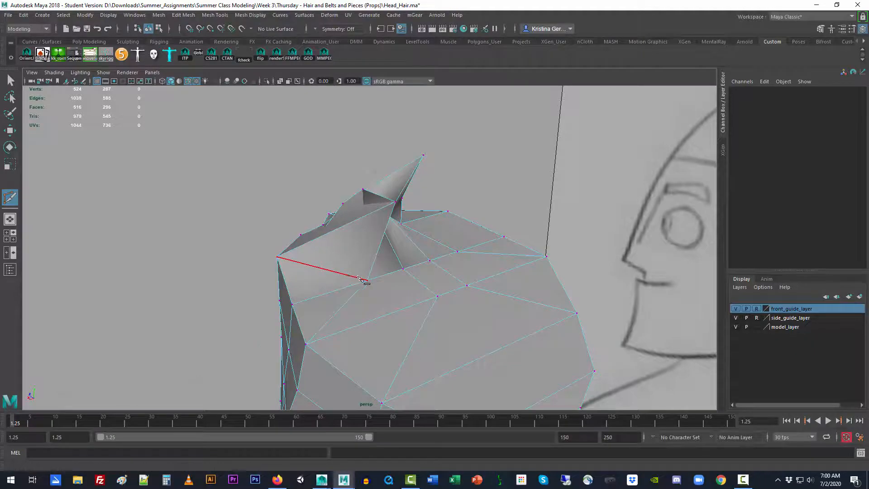
Cut an edge across the front of the larger spike from its outer rim vertex up to the valley vertex
mouse_move(369, 281)
left_mouse_down("alt")
mouse_move(523, 294)
mouse_move(471, 298)
mouse_move(460, 285)
mouse_move(416, 290)
left_mouse_up("alt")
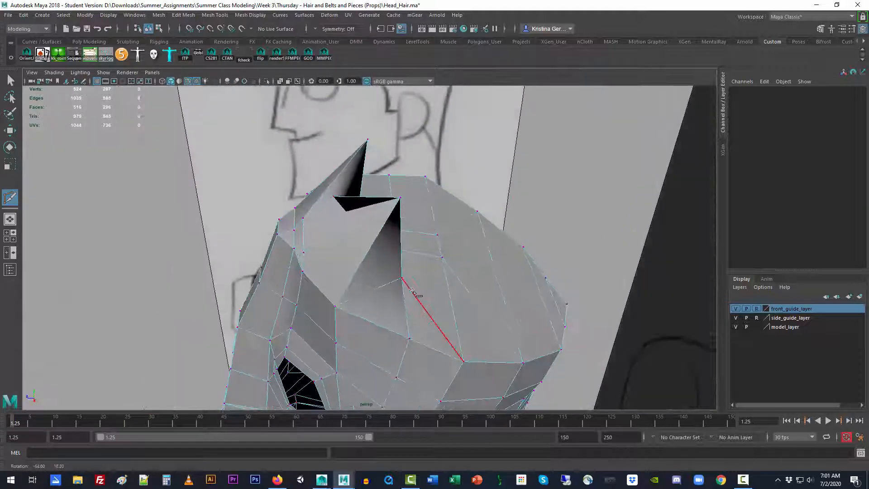
left_click(335, 306)
left_click_drag(335, 306, 385, 307, "alt")
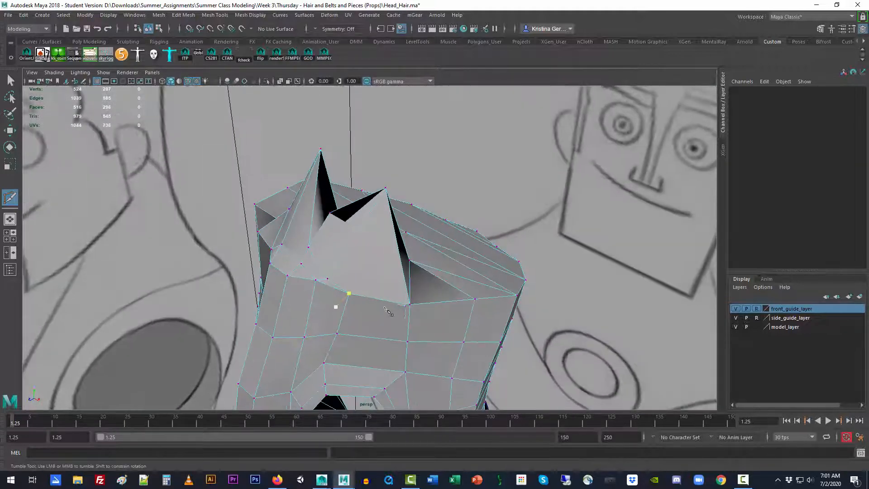
left_click(410, 304)
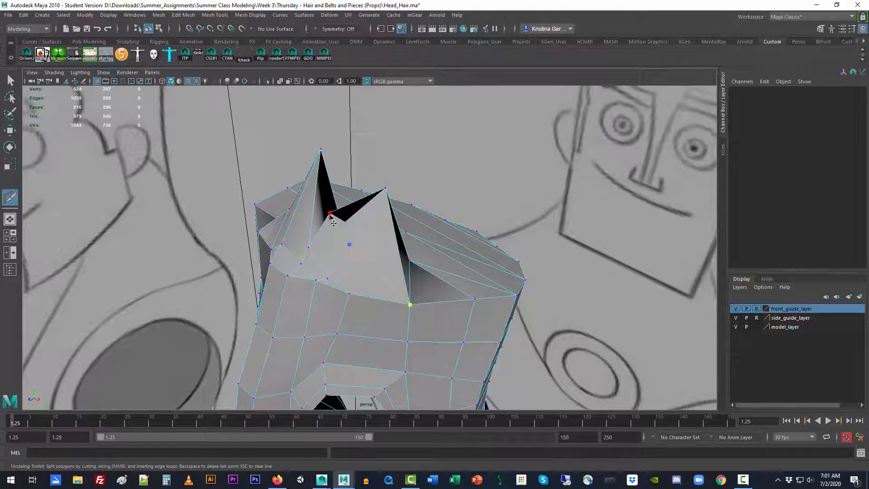
right_click(330, 215)
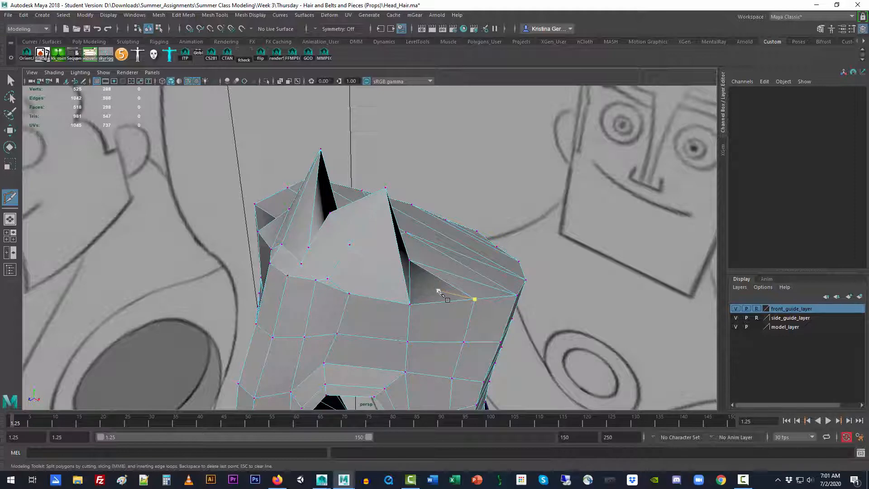
Cut an edge across the back of the spikes from the smaller spike's rear base vertex to the neighbouring ridge vertex
left_click_drag(438, 291, 413, 232, "alt")
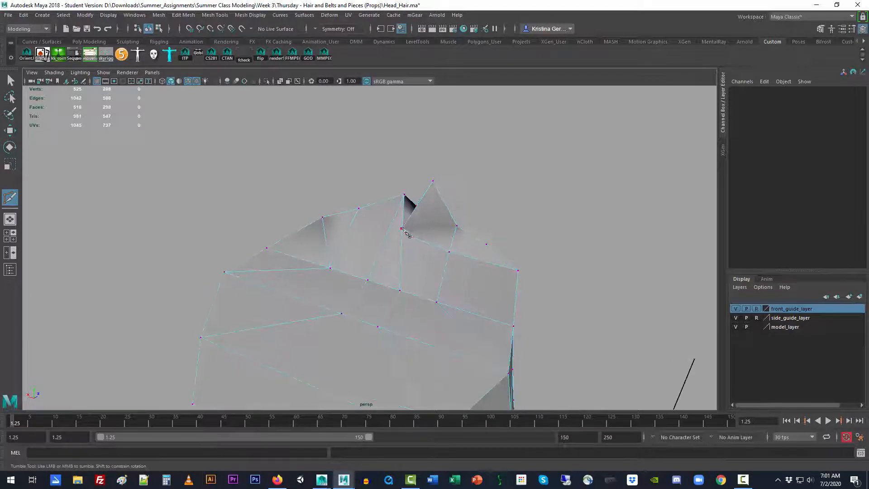
left_click(402, 228)
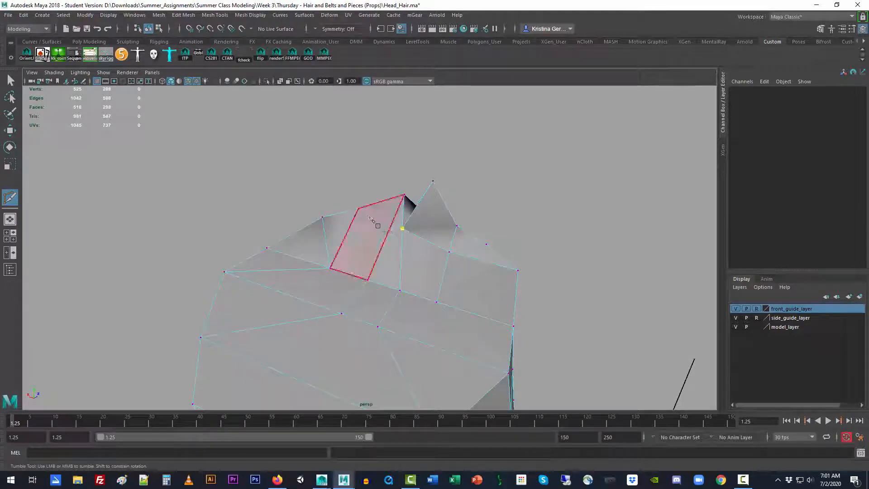
left_click(359, 209)
right_click(358, 209)
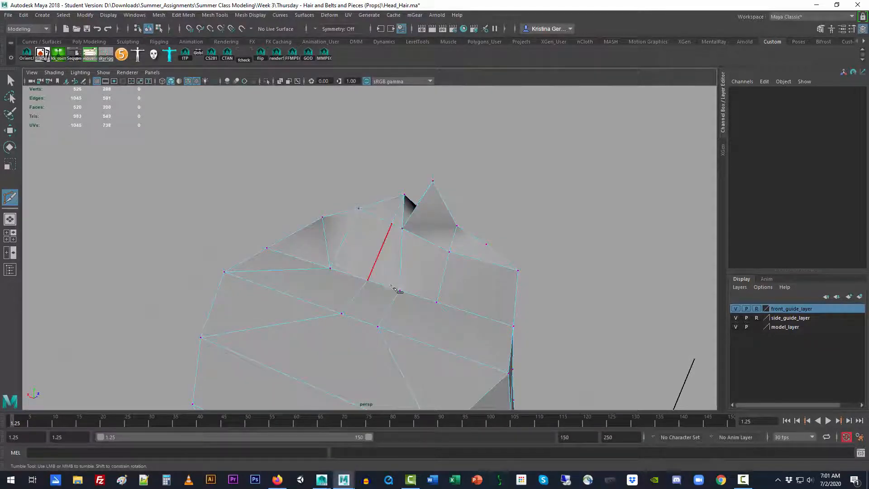
left_click(342, 313)
left_click_drag(374, 305, 407, 239, "alt")
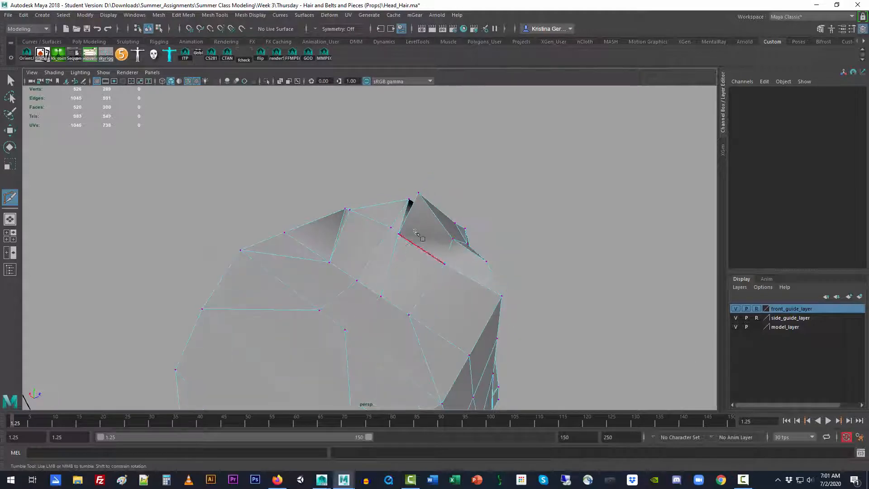
Cut an edge across the taller spike's rear base from its inner base vertex to the vertex at its outer side
left_click(452, 238)
right_click(452, 239)
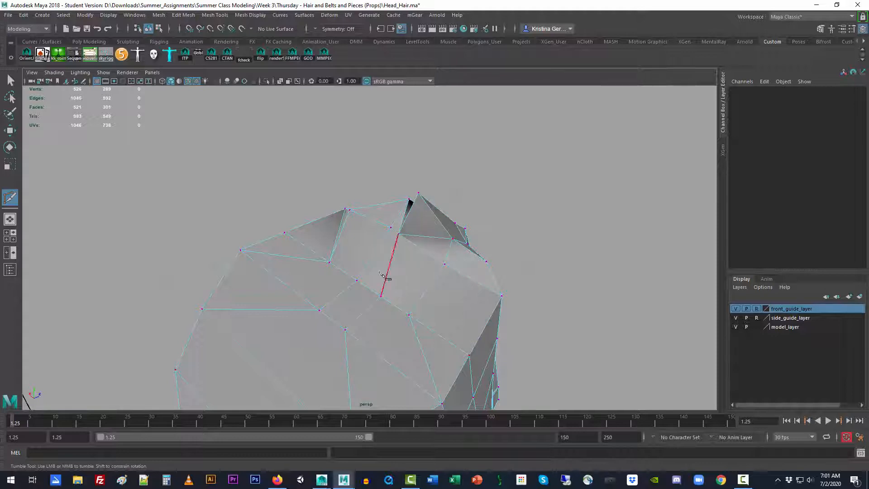
left_click(357, 280)
left_click_drag(335, 282, 512, 282, "alt")
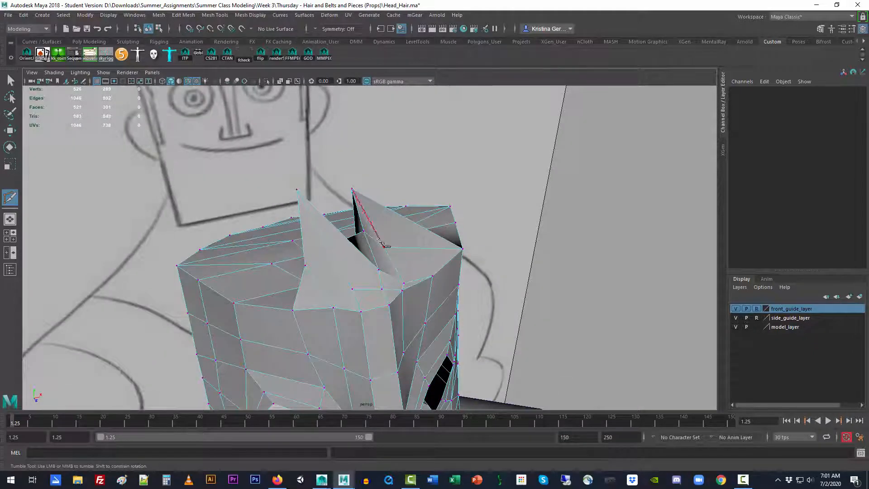
Raise the middle vertex on the front face of the wider spike slightly along the vertical axis
right_click_drag(381, 209, 343, 209)
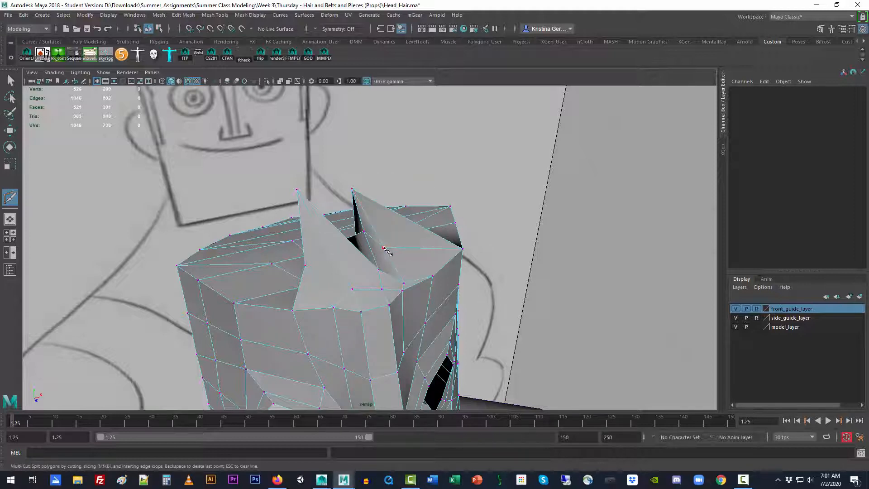
key("w")
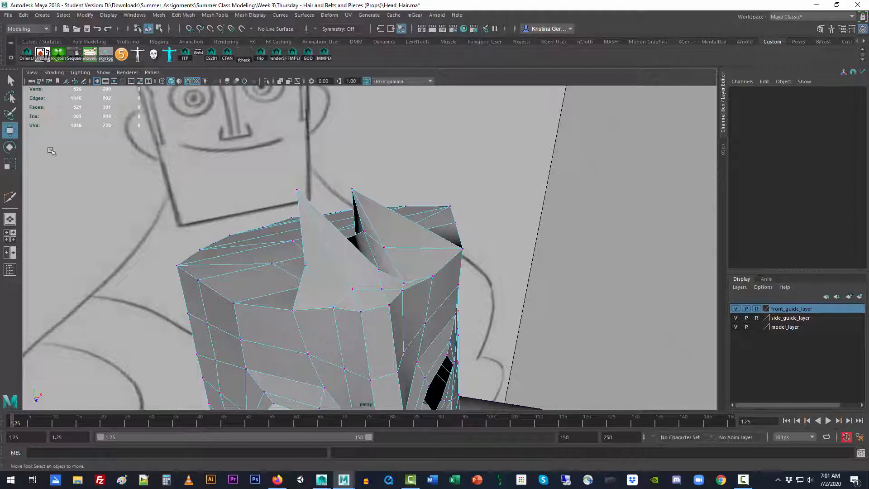
left_click(383, 240)
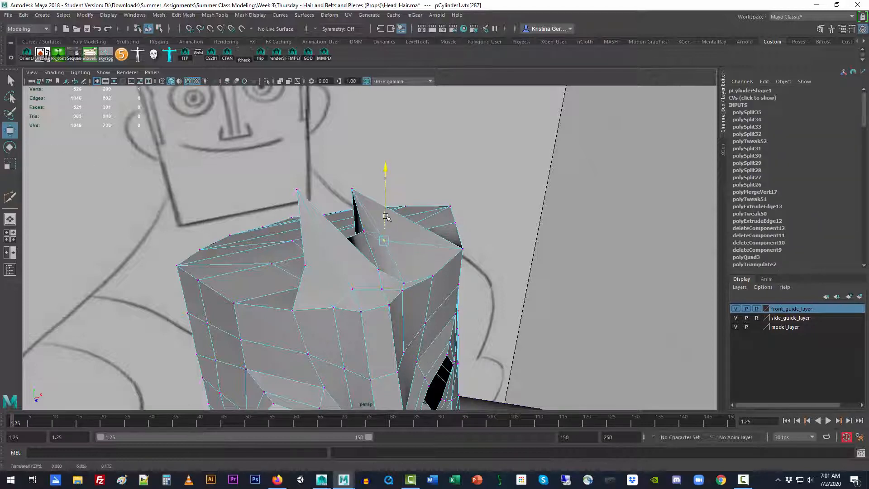
left_click_drag(386, 217, 386, 201)
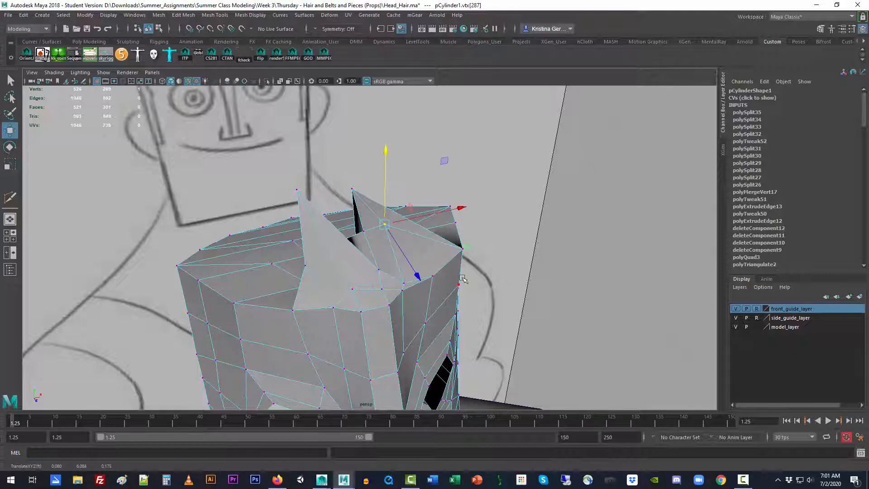
left_click_drag(473, 303, 377, 261, "alt")
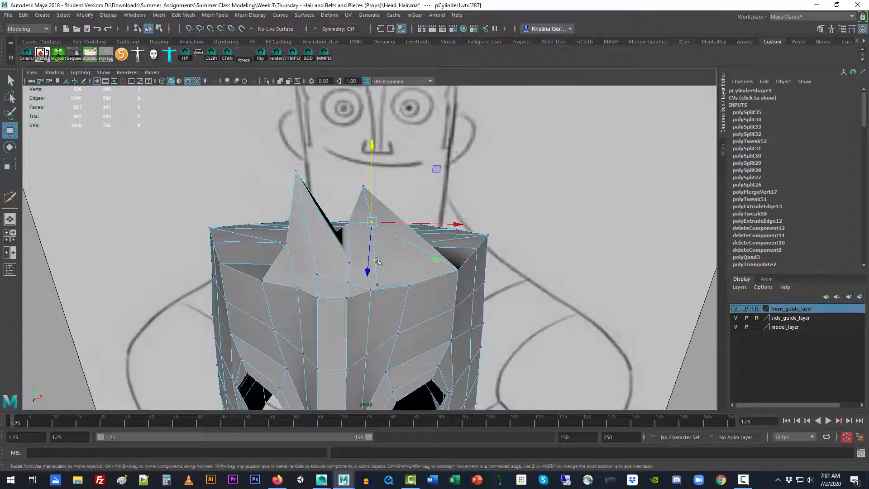
With Multi-Cut, cut an edge from the taller spike's inner rear base vertex up to the vertex in the valley between the spikes
left_click(552, 201)
left_click(346, 223)
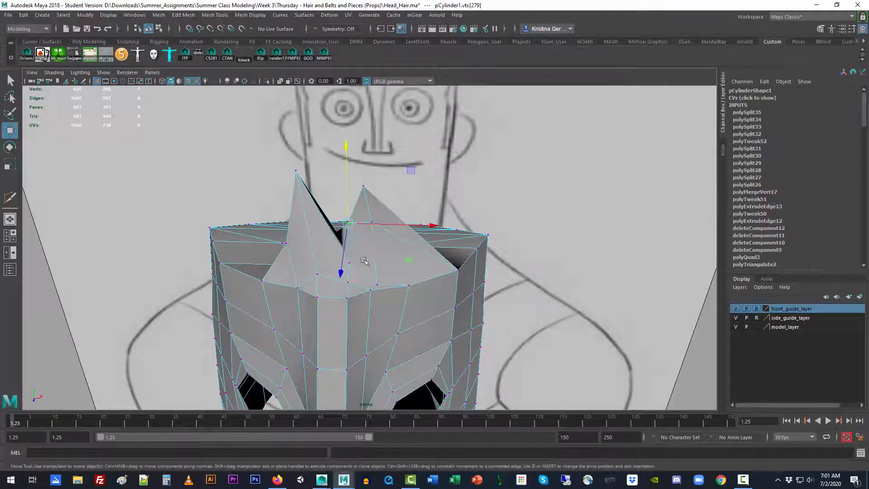
left_click_drag(355, 252, 520, 240, "alt")
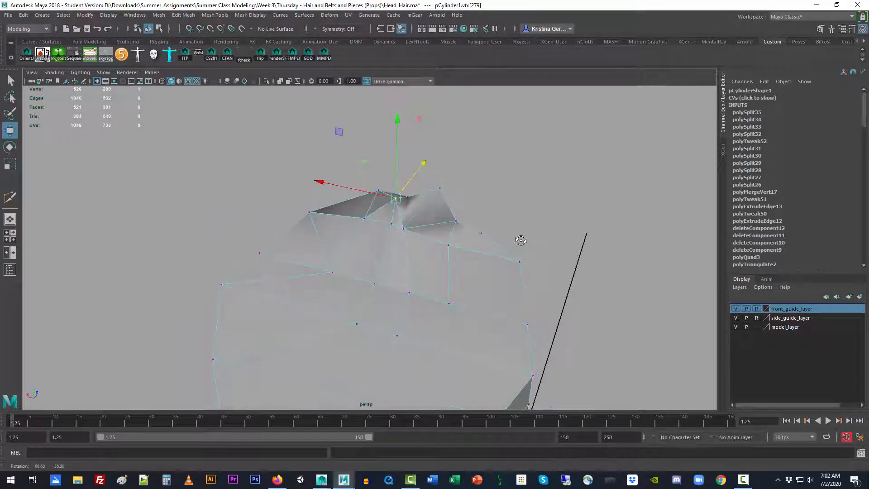
key("y")
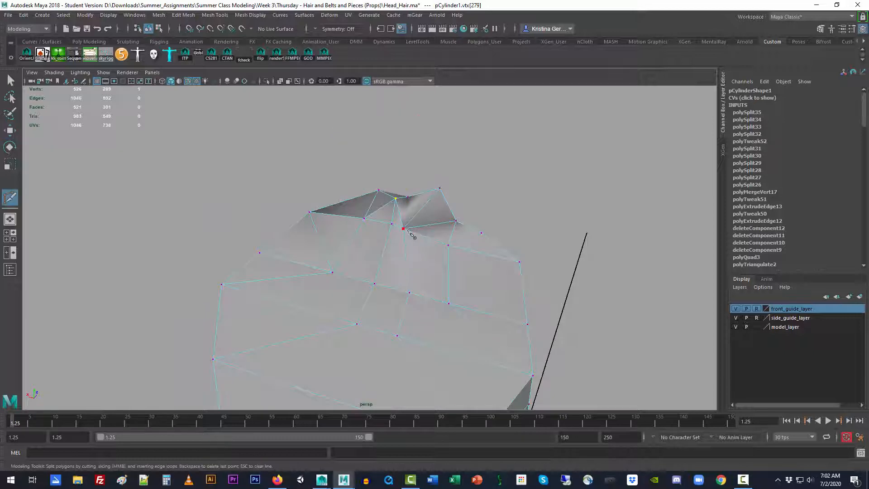
left_click(403, 228)
left_click(407, 197)
right_click(415, 208)
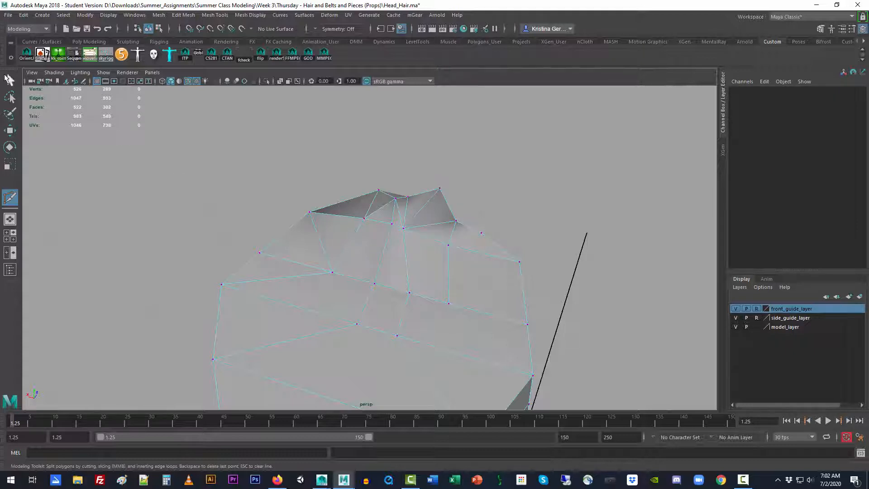
left_click(13, 81)
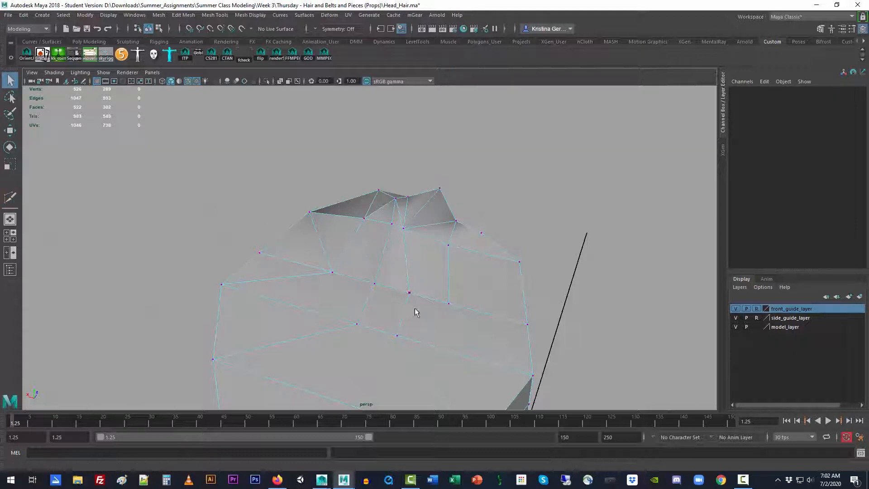
Cut an edge from the vertex just behind the taller spike's outer base to the neighbouring outer rim vertex
left_click_drag(413, 311, 395, 298, "alt")
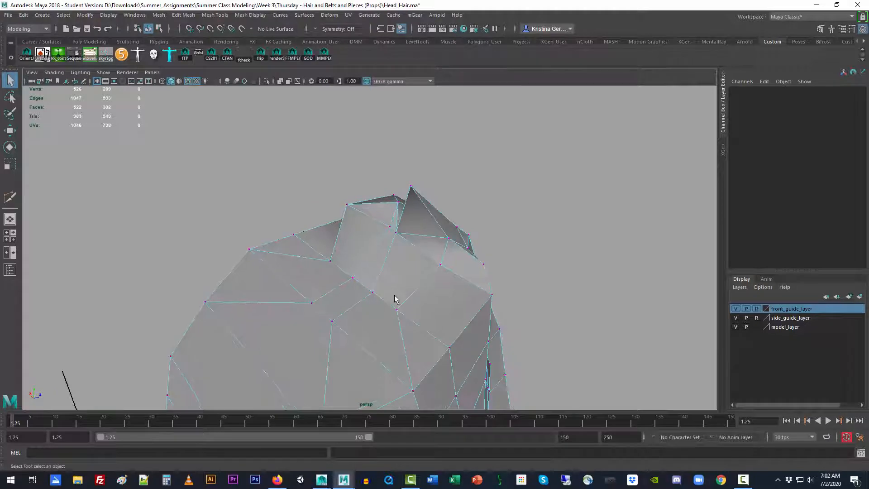
key("g")
left_click(397, 310)
left_click(441, 265)
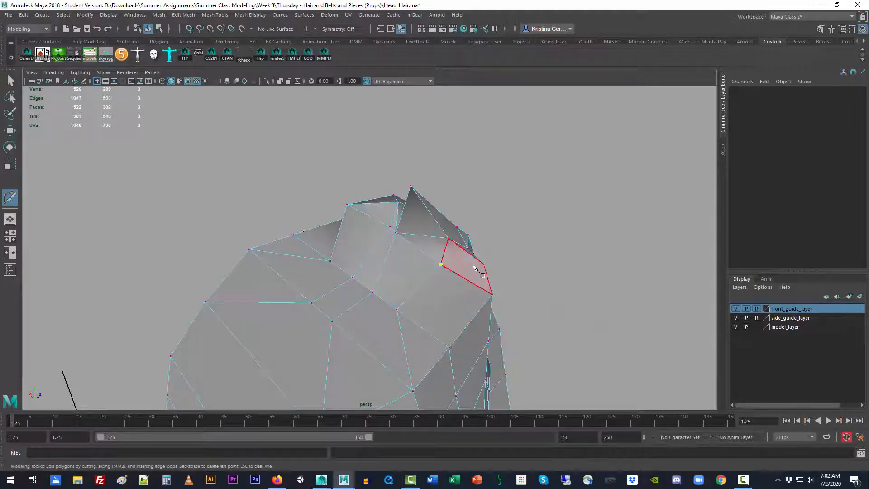
left_click(484, 264)
key("Return")
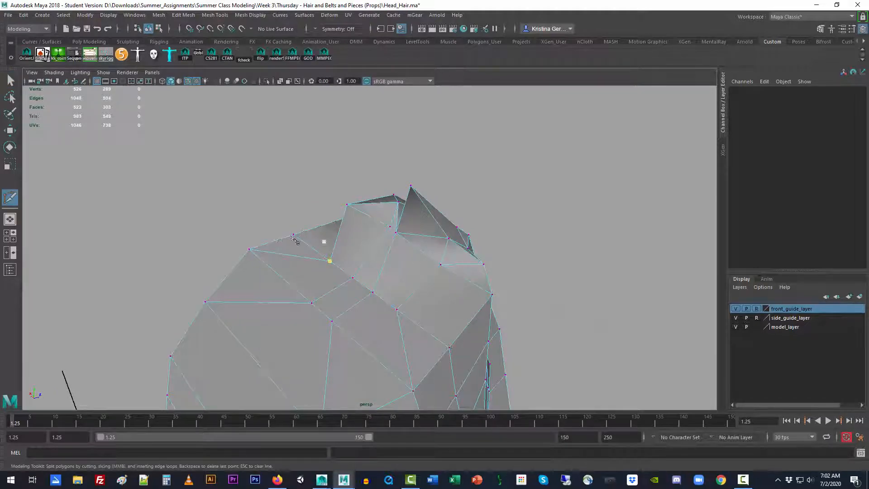
Cut an edge behind the wider spike from its rear base vertex to the rear vertex of the valley between the spikes
left_click(330, 262)
left_click(389, 226)
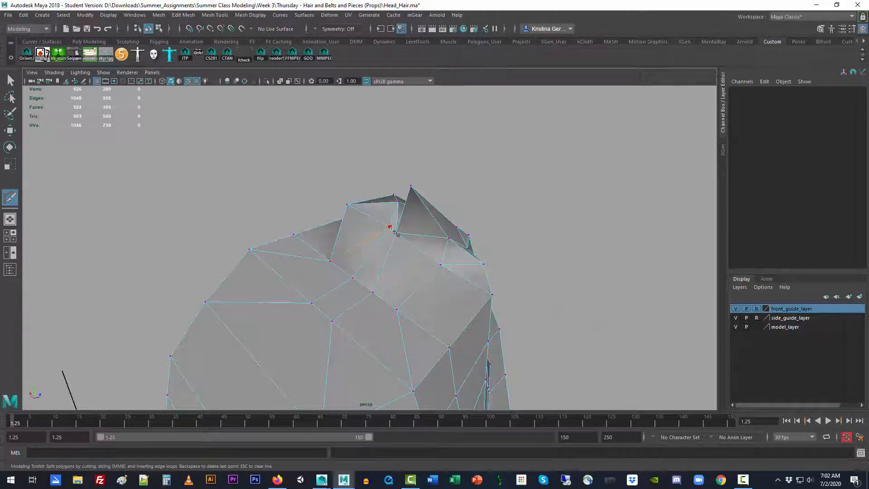
key("Return")
left_click_drag(347, 282, 383, 294, "alt")
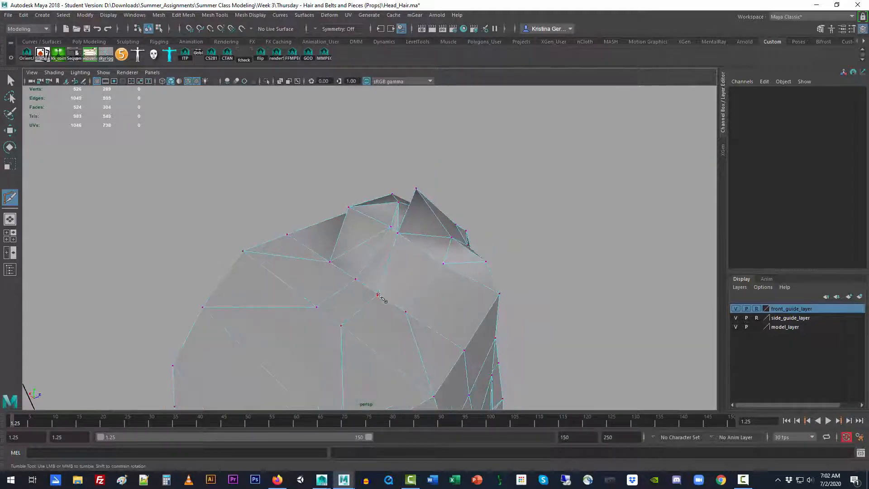
Cut an edge from the middle vertex of the row behind the spikes to the vertex just behind the taller spike's outer base
left_click(379, 295)
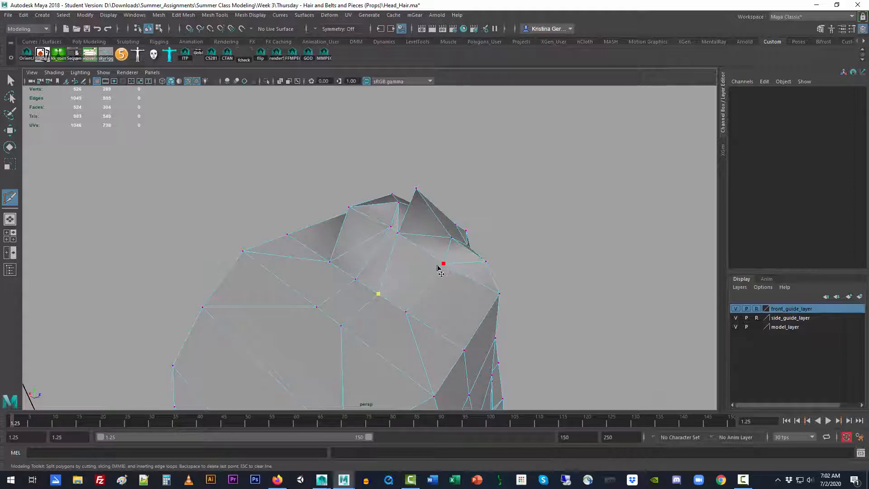
right_click(436, 267)
mouse_move(342, 307)
left_mouse_down("alt")
mouse_move(416, 296)
mouse_move(395, 196)
mouse_move(488, 322)
mouse_move(442, 287)
mouse_move(481, 287)
mouse_move(443, 266)
left_mouse_up("alt")
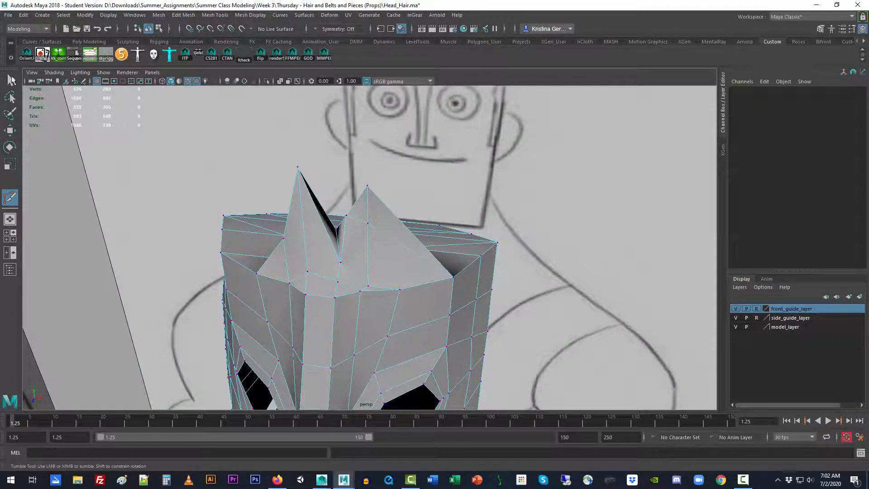
Move the middle vertex on the wider spike's front face outward along the X axis
left_click(10, 80)
left_click(368, 224)
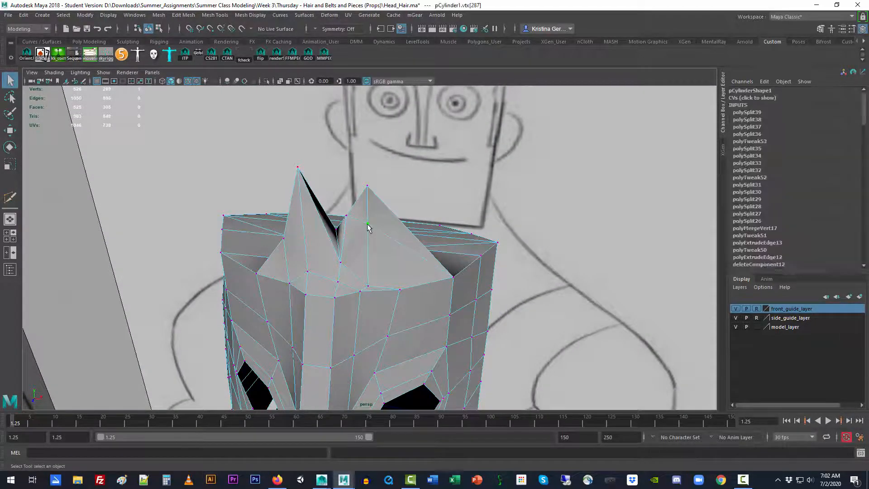
key("w")
left_click_drag(386, 229, 278, 260)
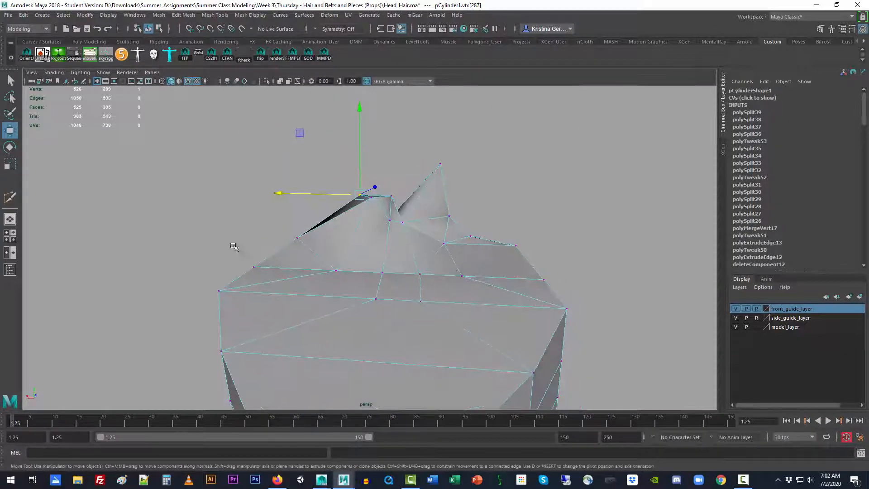
Cut edges across the back of the wider spike from its outer rim vertex through its rear edge to the valley's rear vertex
key("y")
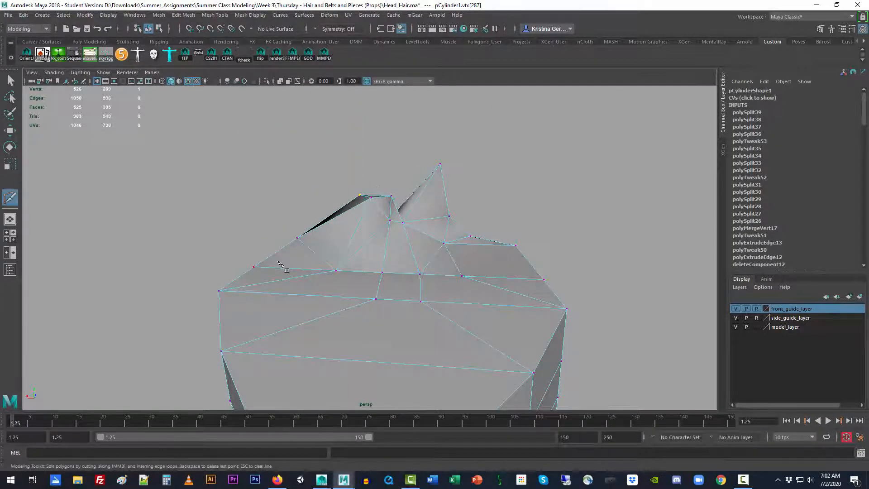
mouse_move(278, 259)
left_mouse_down("alt")
mouse_move(394, 262)
mouse_move(446, 220)
left_mouse_up("alt")
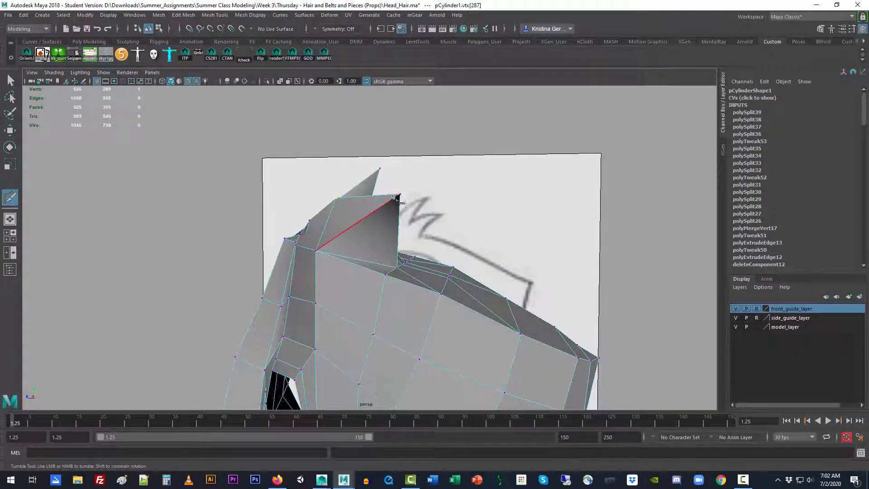
left_click_drag(396, 262, 311, 271, "alt")
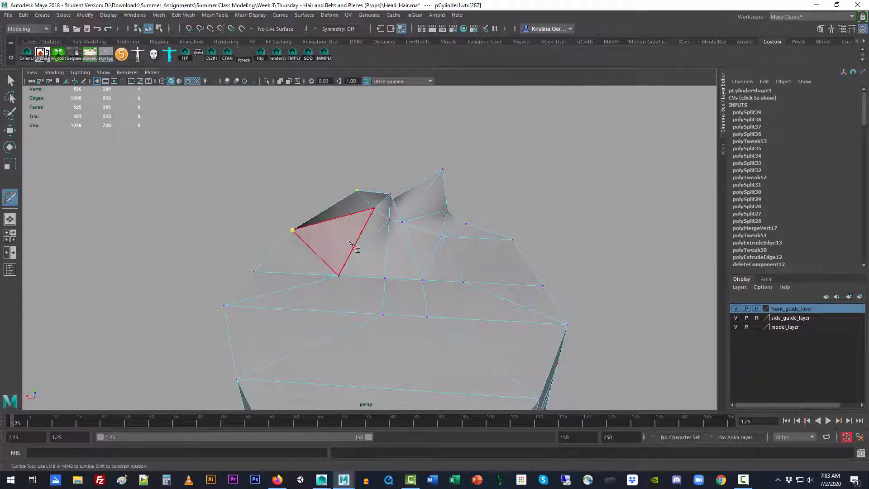
left_click(359, 237)
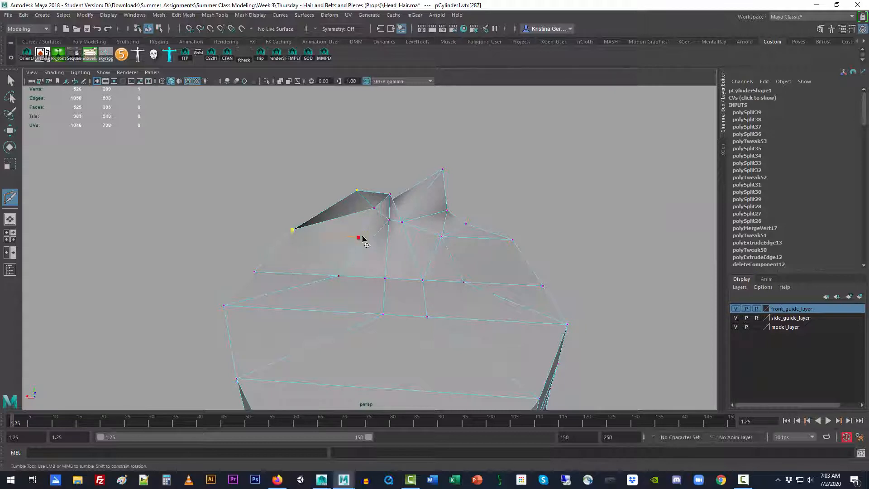
left_click(389, 219)
key("Return")
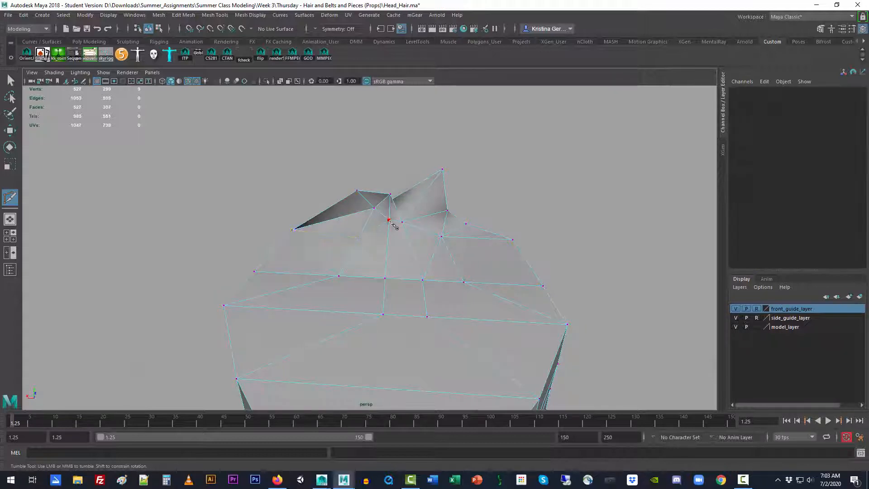
In the side view, move the new vertex on the wider spike's rear edge forward and down to match the sketch's notch
left_click(10, 80)
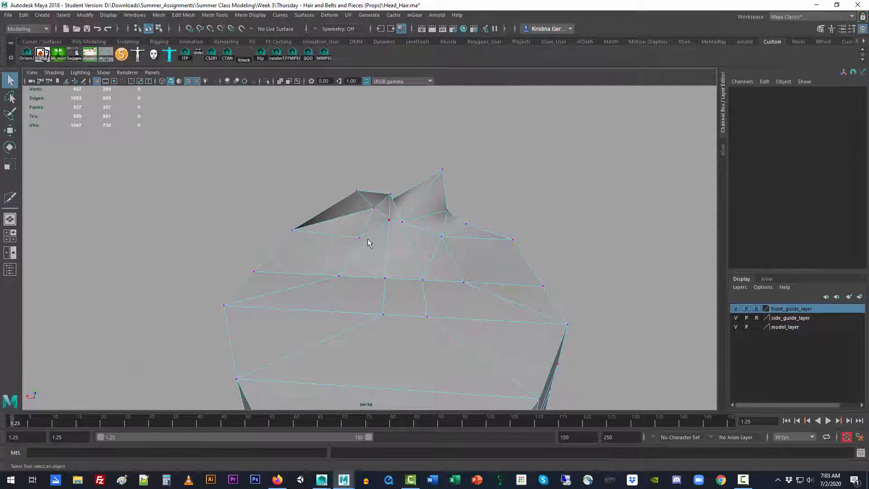
left_click(358, 238)
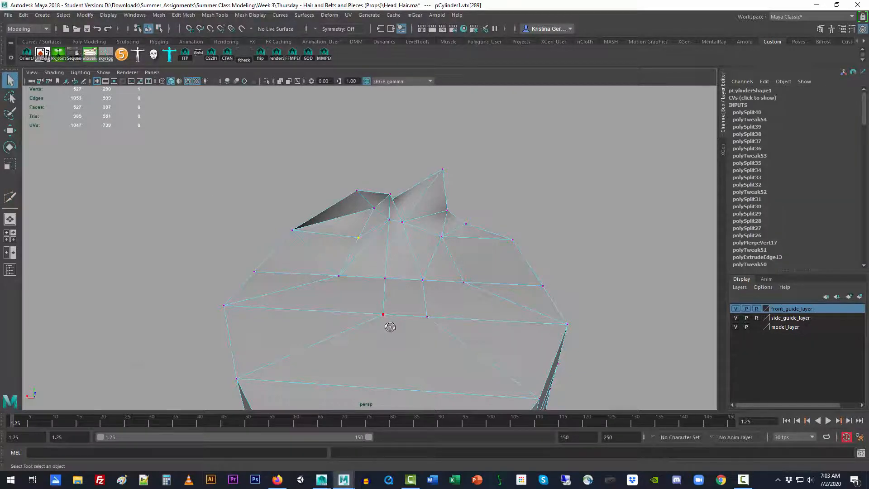
left_click_drag(388, 324, 512, 318, "alt")
key("space")
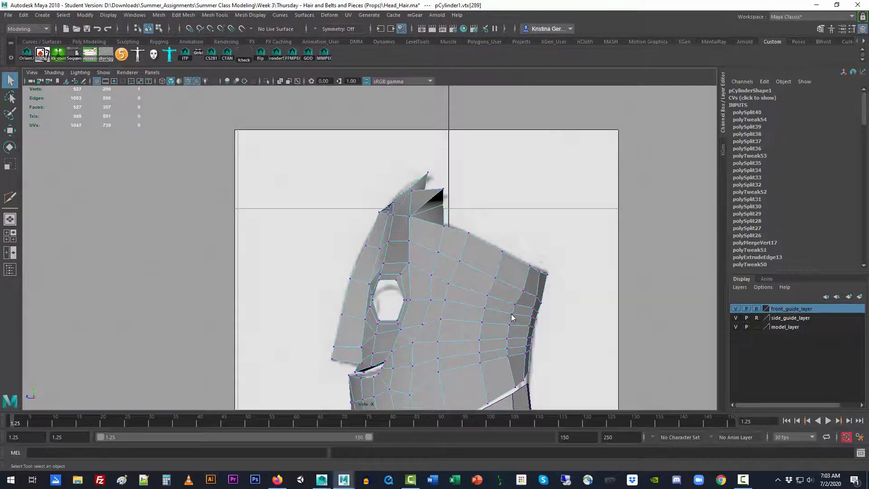
key("w")
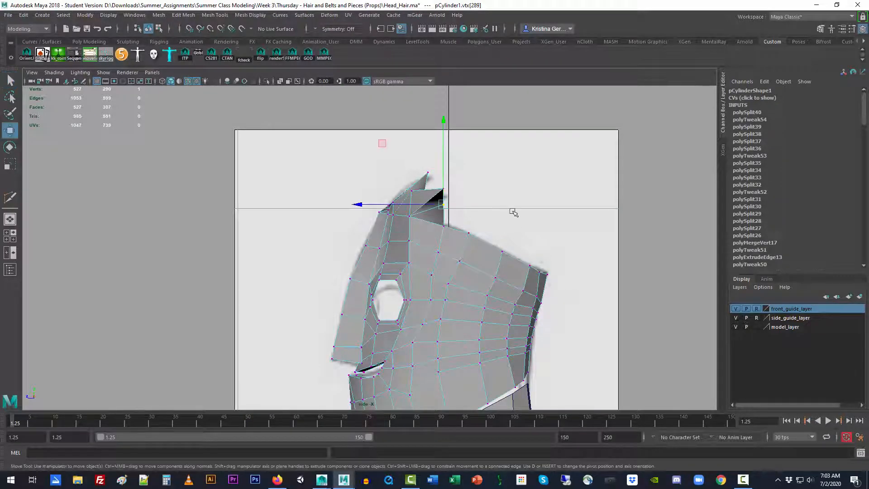
left_click_drag(360, 204, 352, 206)
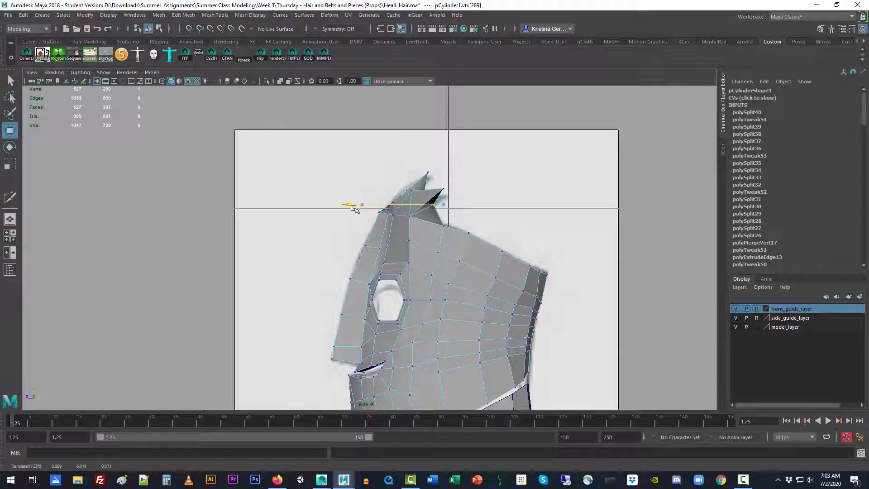
left_click_drag(434, 122, 430, 127)
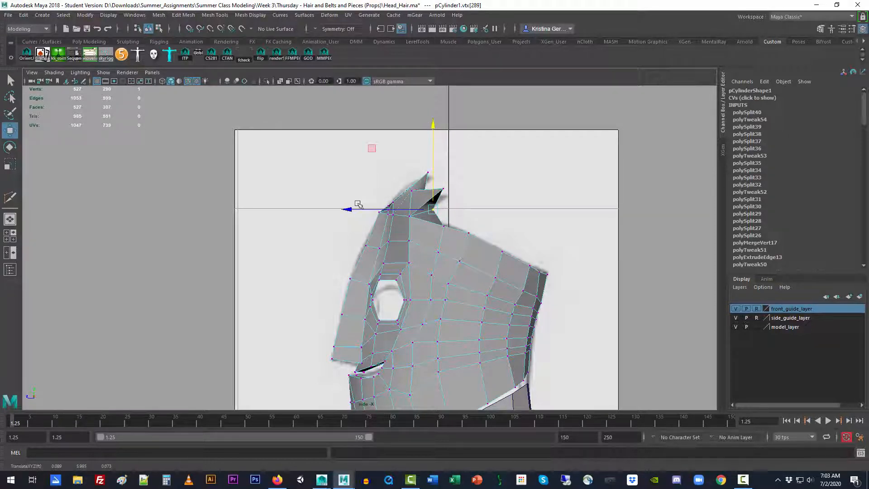
left_click_drag(357, 205, 347, 211)
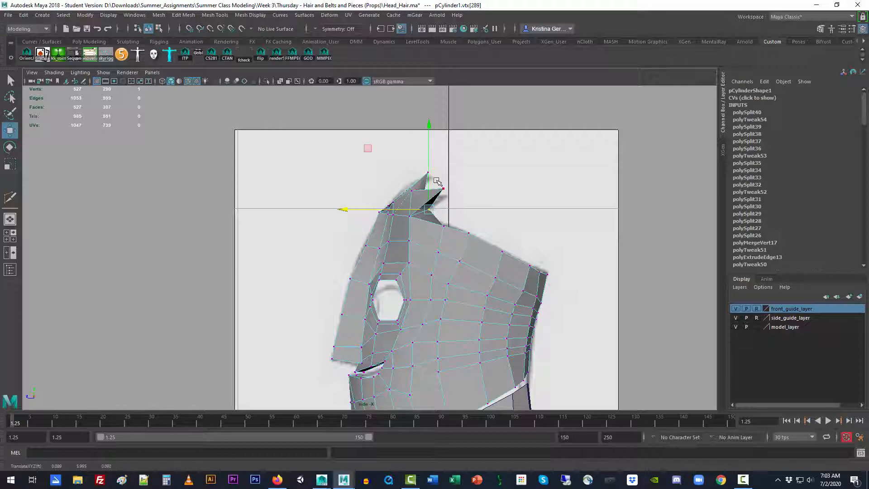
Return to the perspective view and bring the outer side of the wider spike into sight
key("space")
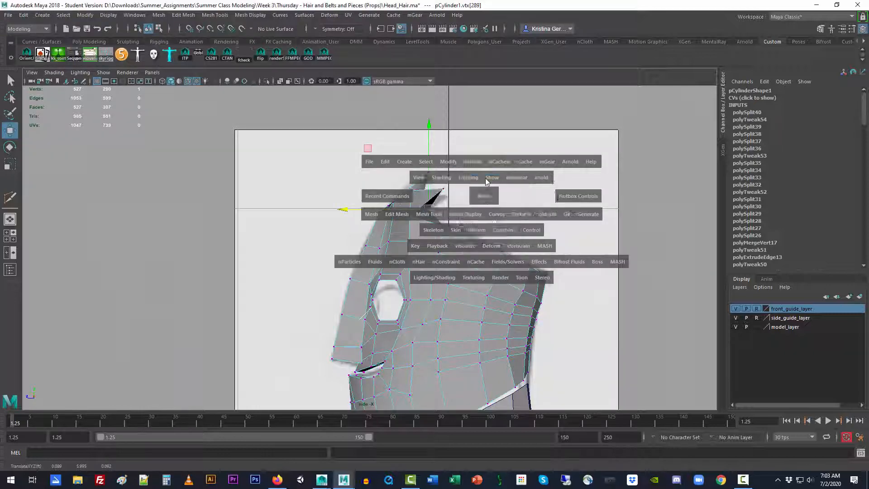
left_click_drag(484, 193, 527, 253)
right_click_drag(527, 254, 405, 254, "alt")
left_click_drag(450, 267, 357, 291, "alt")
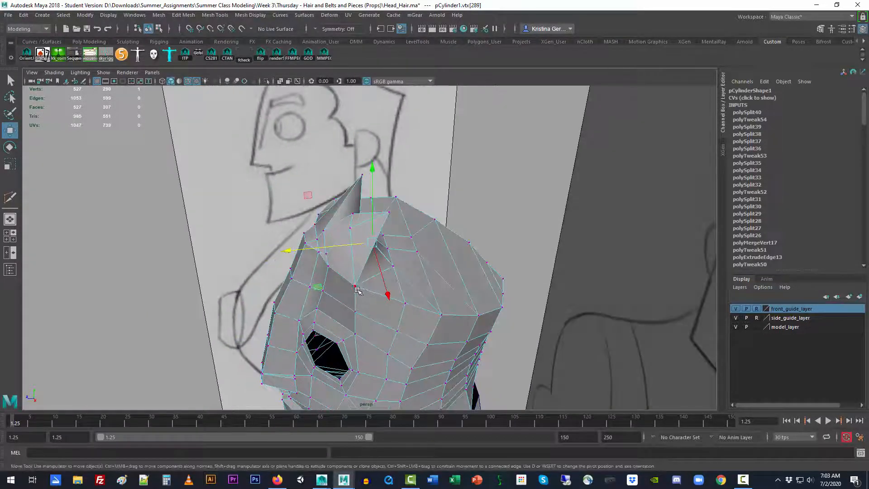
Cut edges across the wider spike's lower part, from the head-top vertex behind it to the front hairline vertex
key("ctrl+shift+x")
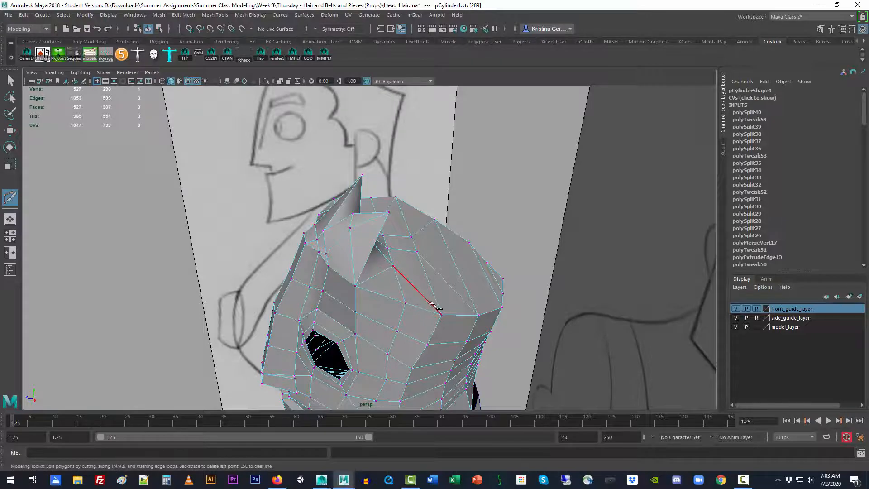
mouse_move(434, 306)
left_mouse_down("alt")
mouse_move(392, 314)
mouse_move(434, 301)
mouse_move(363, 285)
mouse_move(388, 297)
left_mouse_up("alt")
right_click_drag(366, 289, 406, 294, "alt")
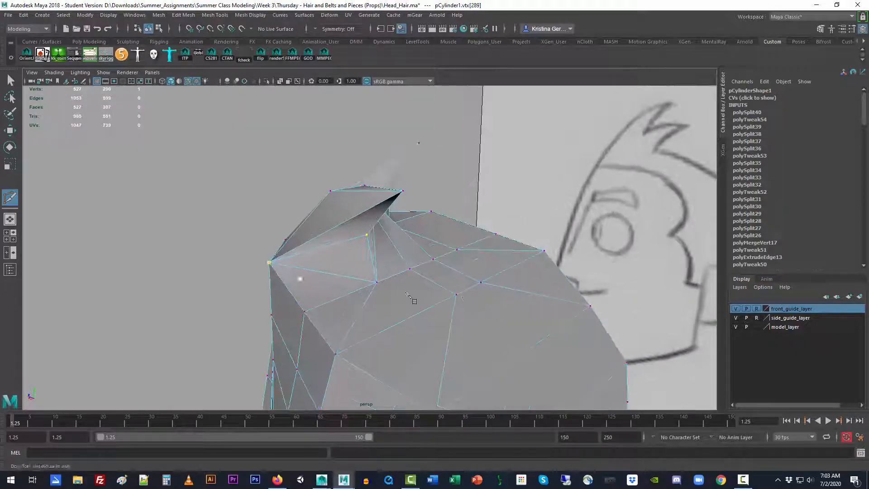
left_click_drag(406, 293, 318, 283, "alt")
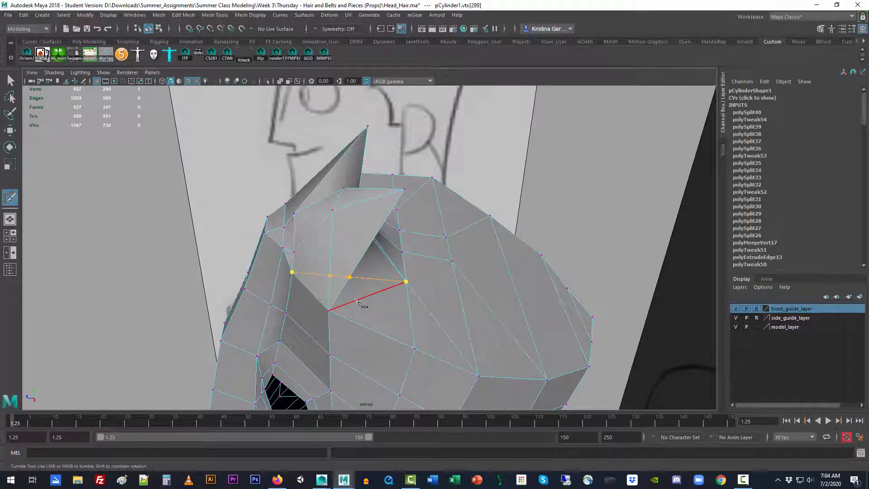
key("ctrl+z")
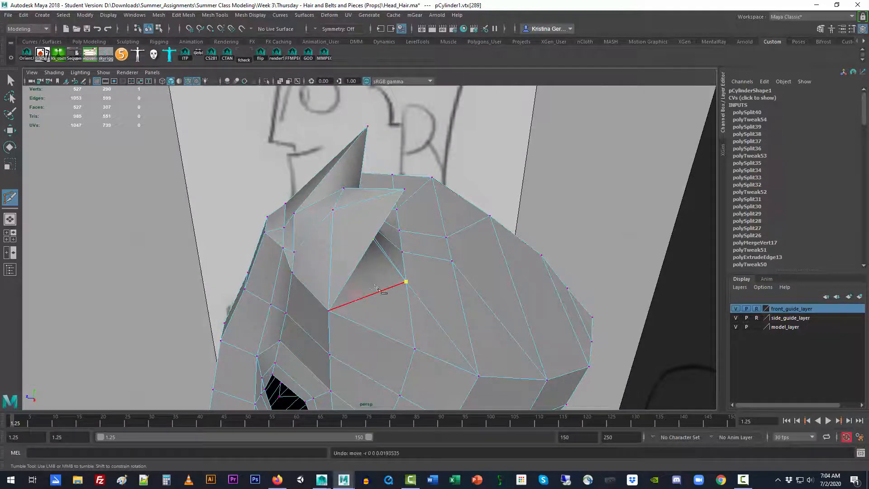
left_click_drag(401, 275, 401, 286, "alt")
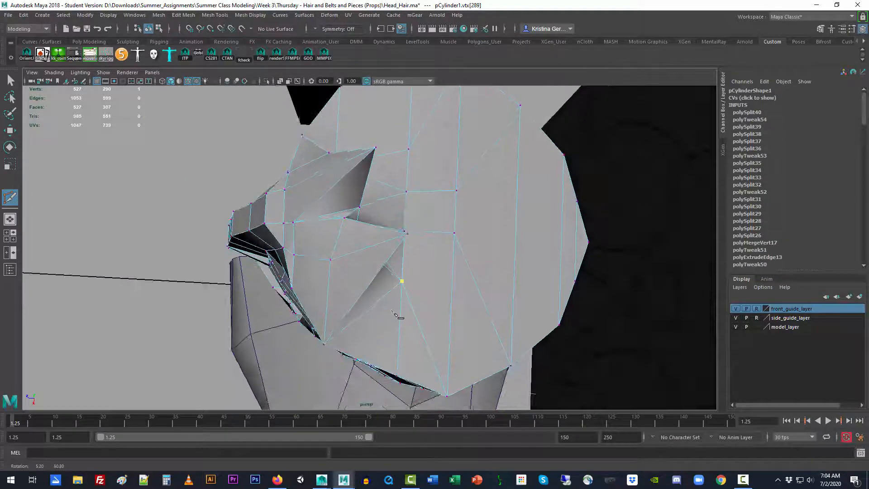
left_click_drag(396, 315, 389, 290, "alt")
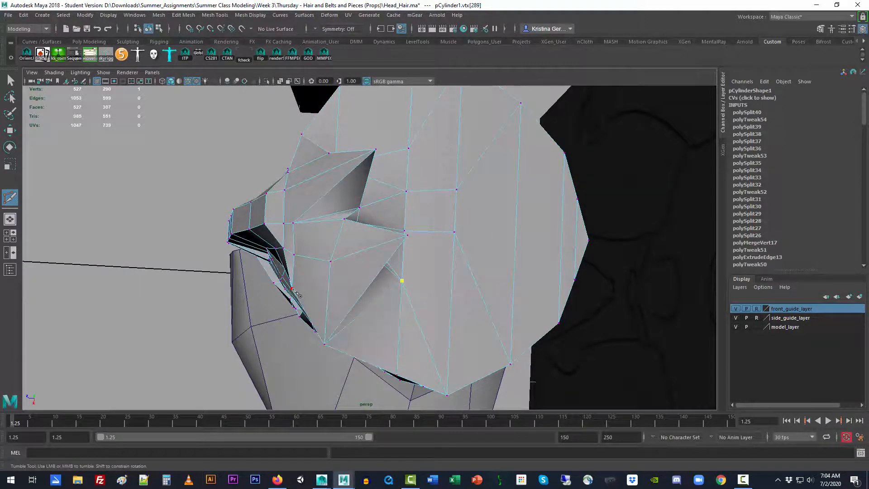
key("Return")
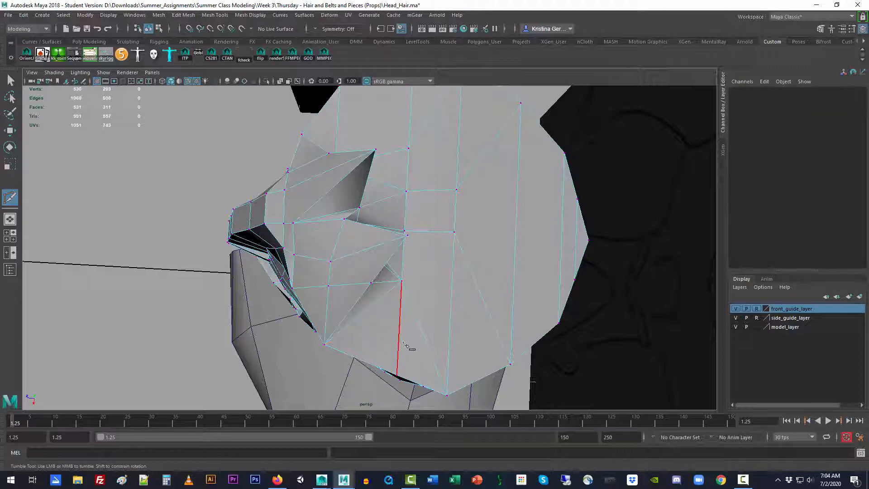
Cut an edge from the wider spike's rear base vertex to the nearest vertex across the head top
left_click_drag(406, 338, 296, 304, "alt")
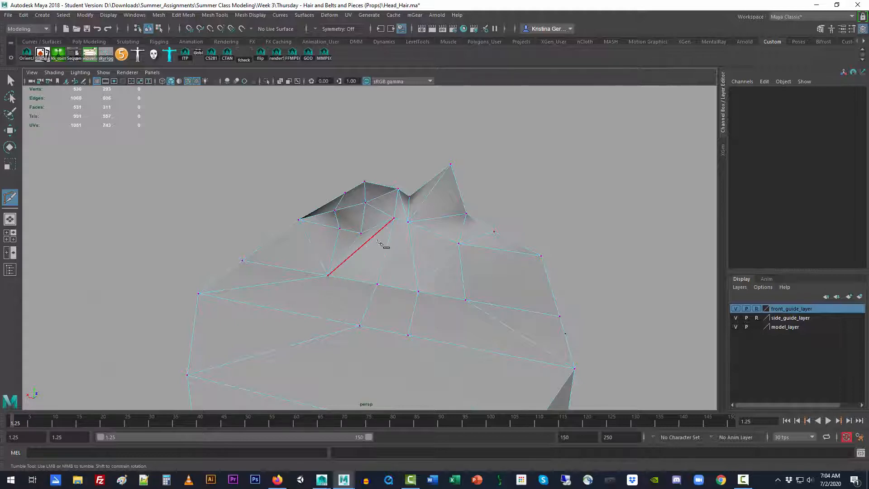
left_click(349, 259, "ctrl+shift")
left_click(361, 233)
left_click(377, 284)
key("Return")
left_click(10, 80)
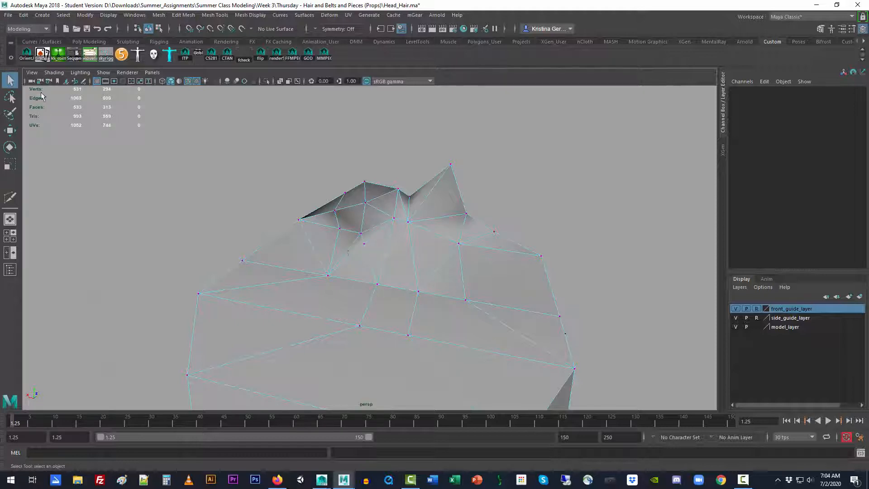
Delete the two extra edge segments left beside the new cut at the wider spike's rear base
right_click_drag(357, 213, 356, 233)
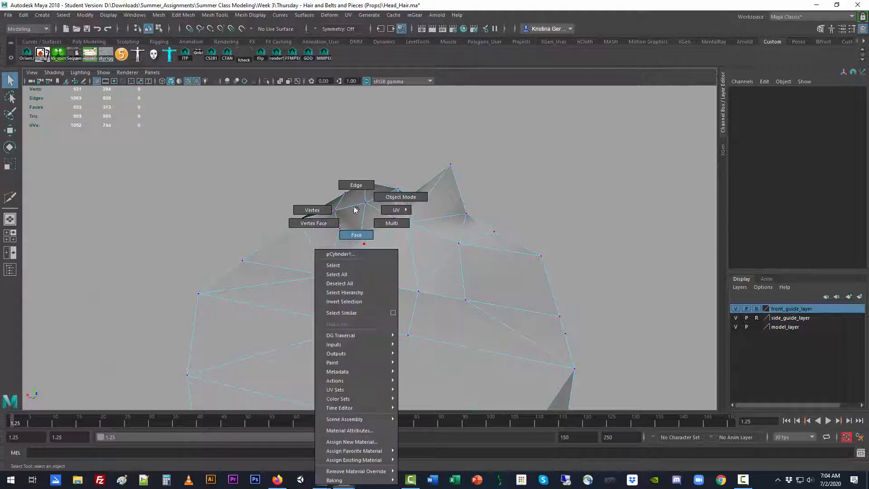
left_click(379, 234)
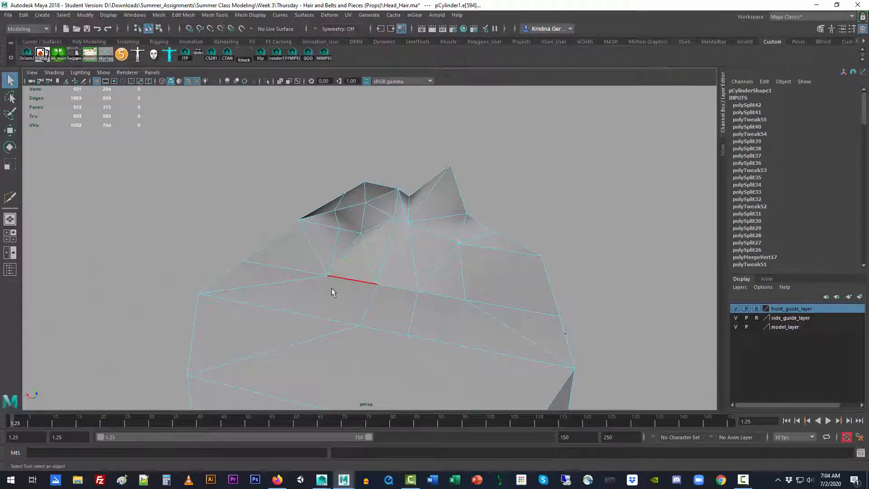
left_click_drag(332, 287, 452, 291, "alt")
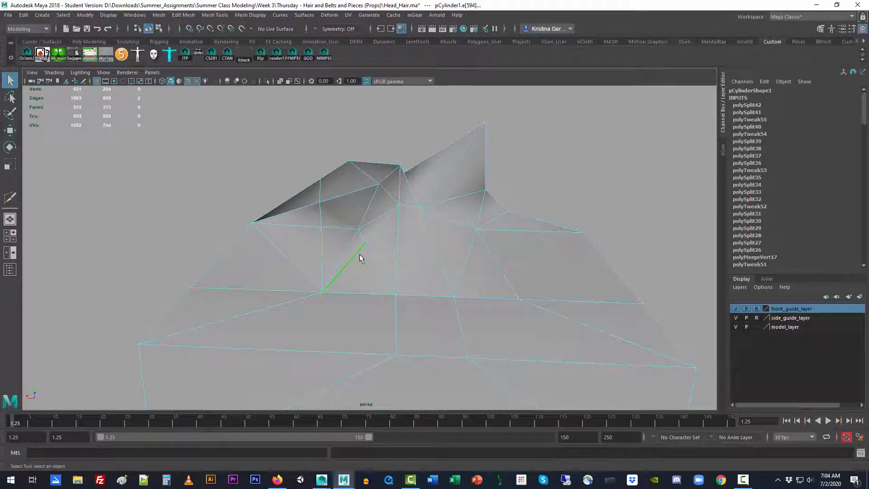
key("Delete")
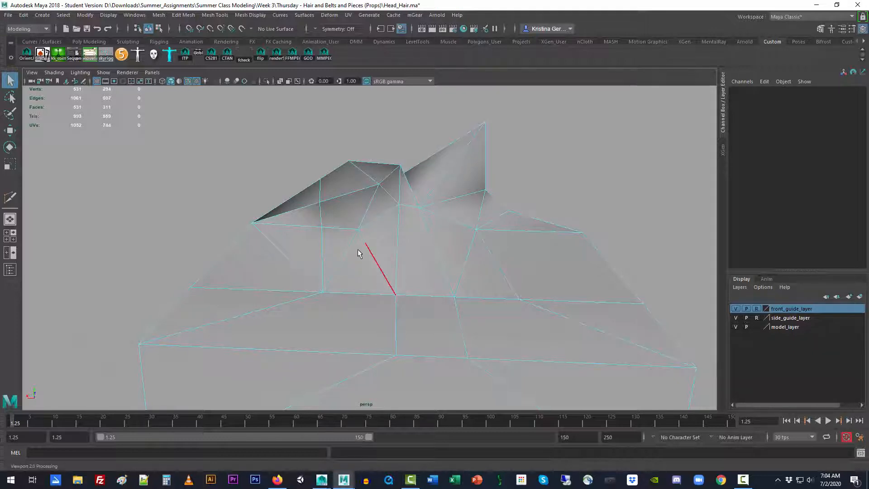
Snap the stray vertex at the end of the new cut onto the wider spike's rear base vertex
right_click_drag(348, 209, 305, 211)
left_click(365, 243)
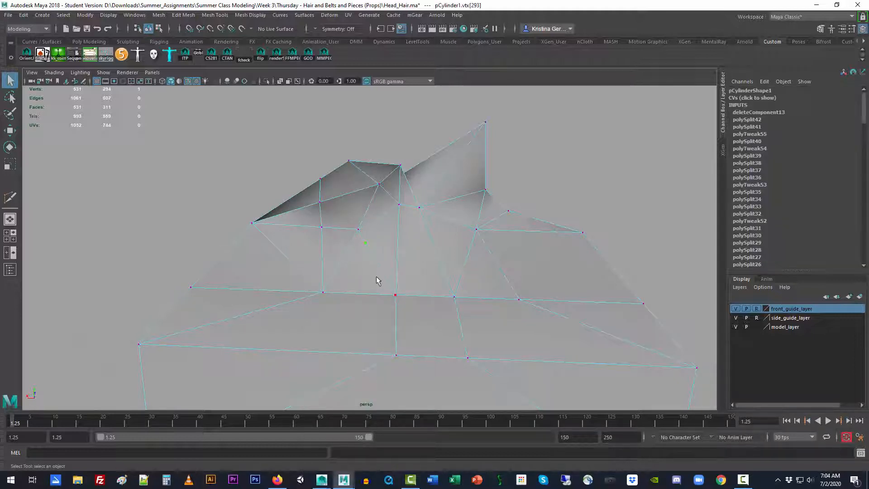
right_click_drag(380, 209, 380, 184)
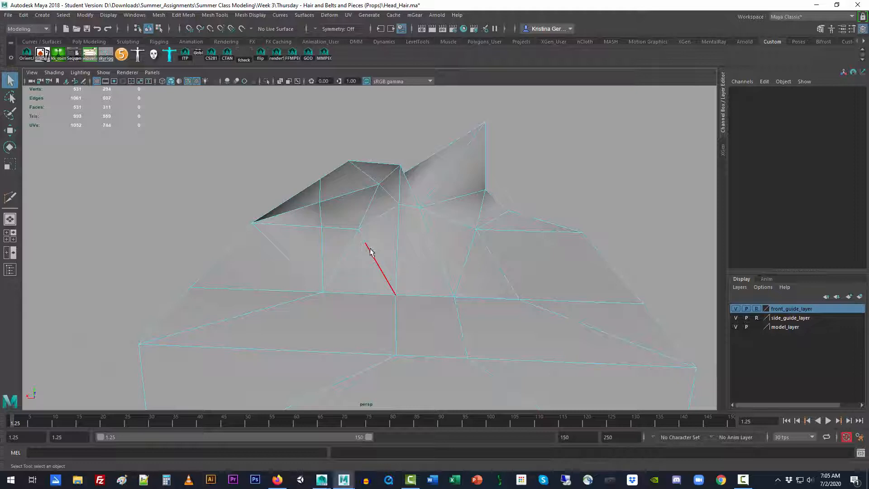
right_click_drag(370, 252, 325, 210)
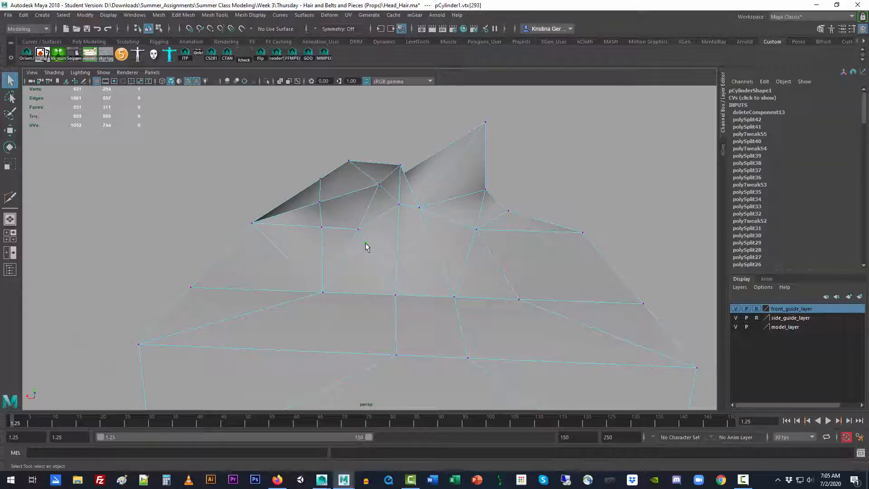
key("w")
key("v")
left_click_drag(366, 243, 359, 231)
right_click_drag(372, 261, 410, 202)
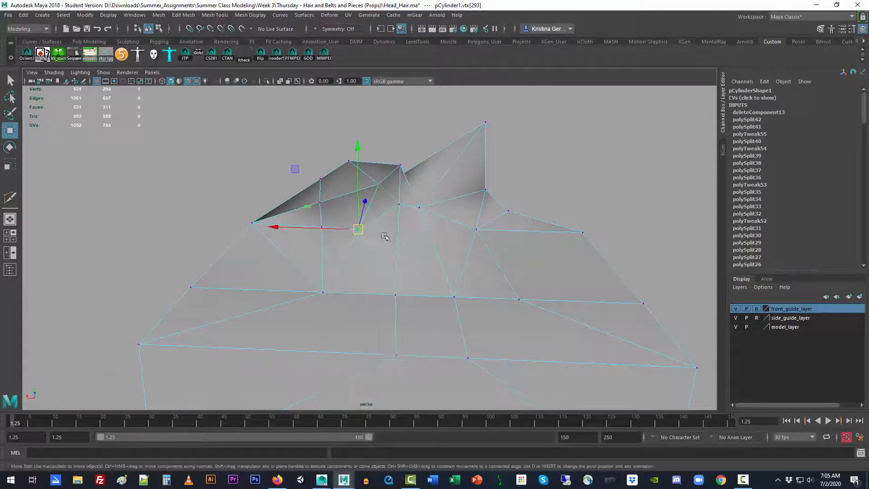
right_click(372, 210)
left_click(371, 185)
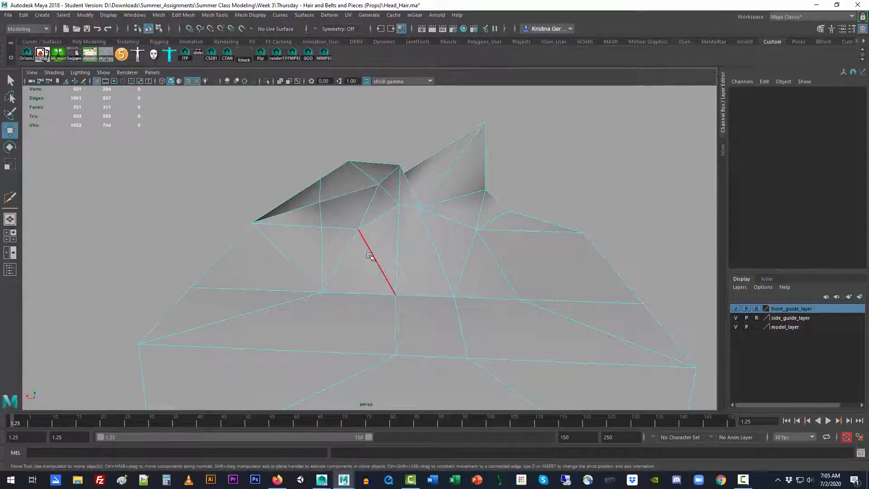
left_click(375, 267)
left_click(183, 15)
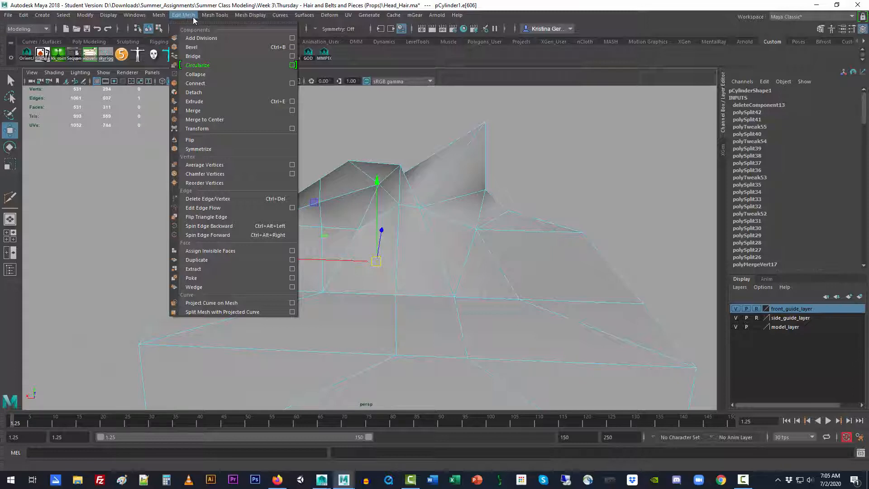
mouse_move(207, 19)
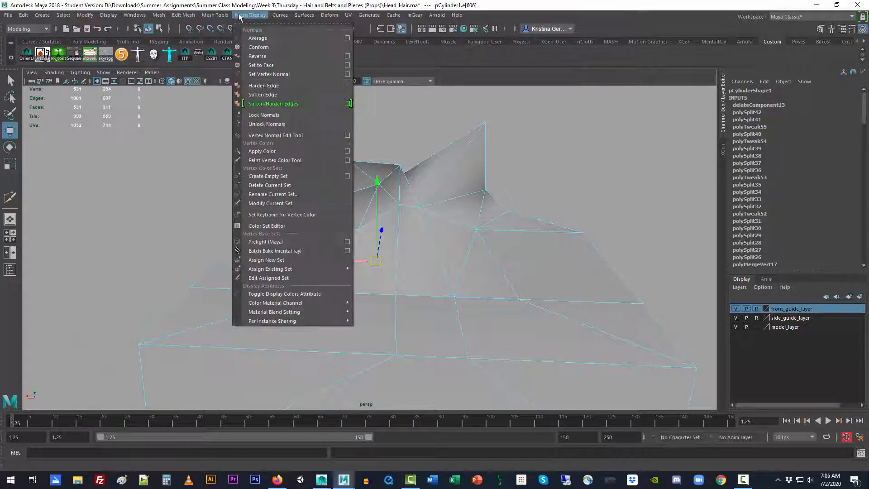
mouse_move(160, 16)
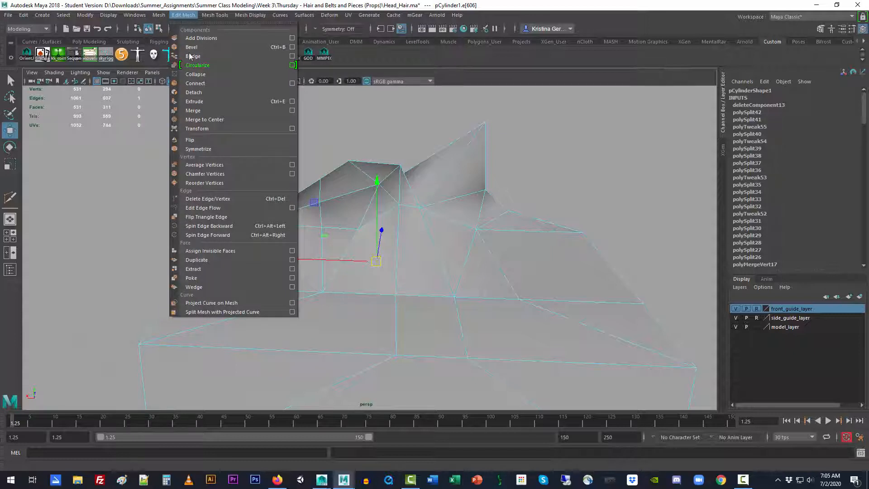
left_click(230, 200)
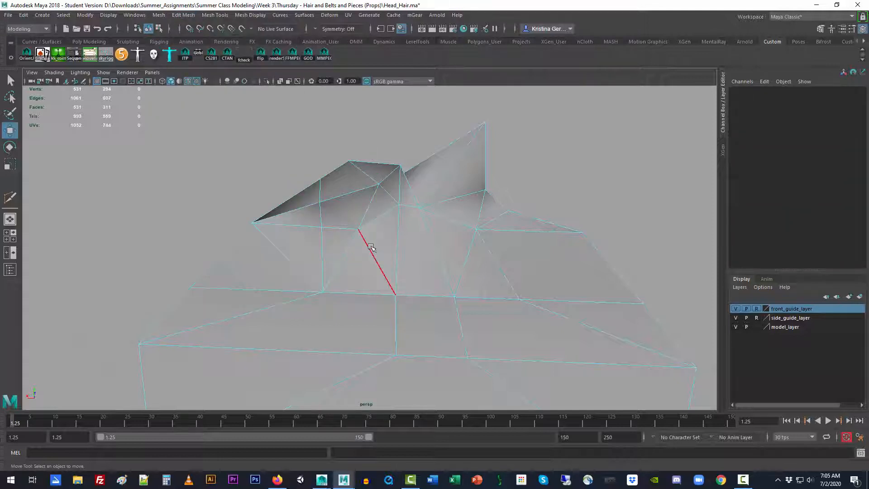
Merge the overlapping vertices of the whole head mesh with a distance threshold of 0.01
right_click_drag(371, 247, 390, 201)
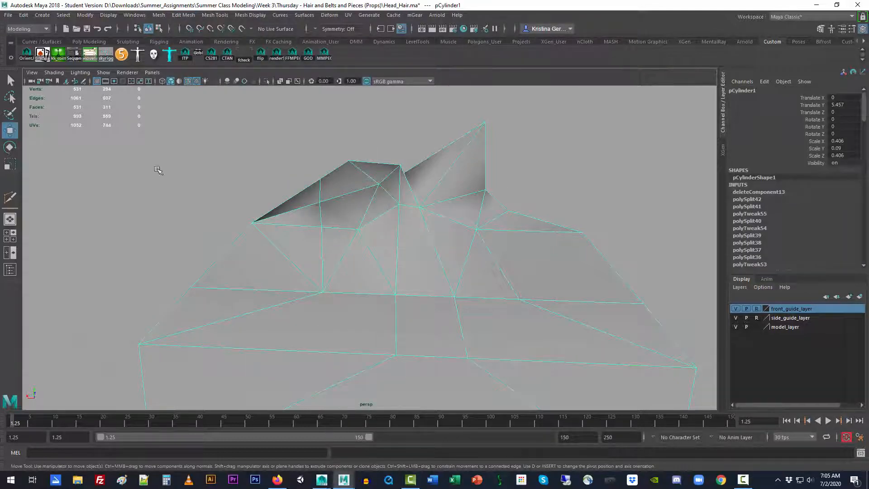
left_click(158, 15)
mouse_move(184, 14)
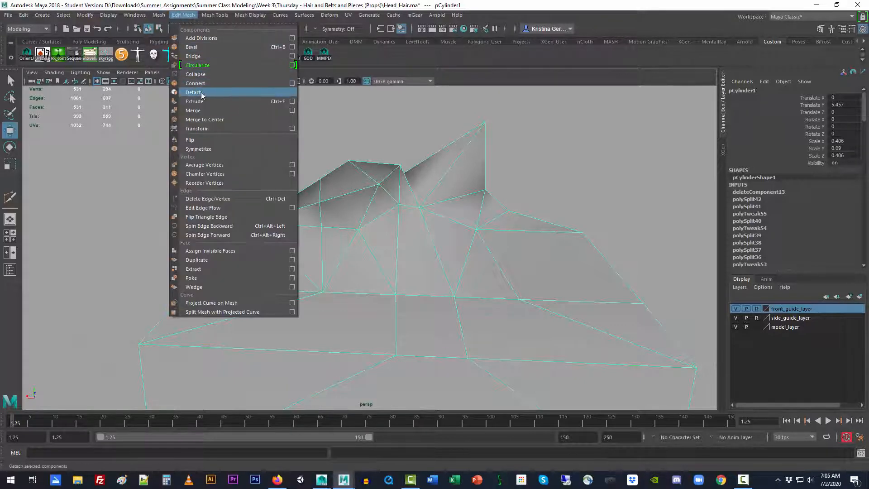
left_click(202, 110)
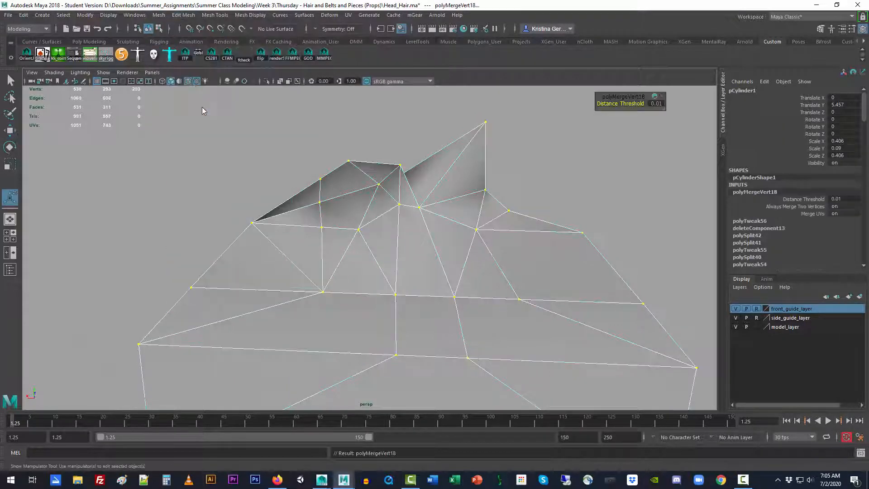
left_click(218, 175)
left_click(315, 242)
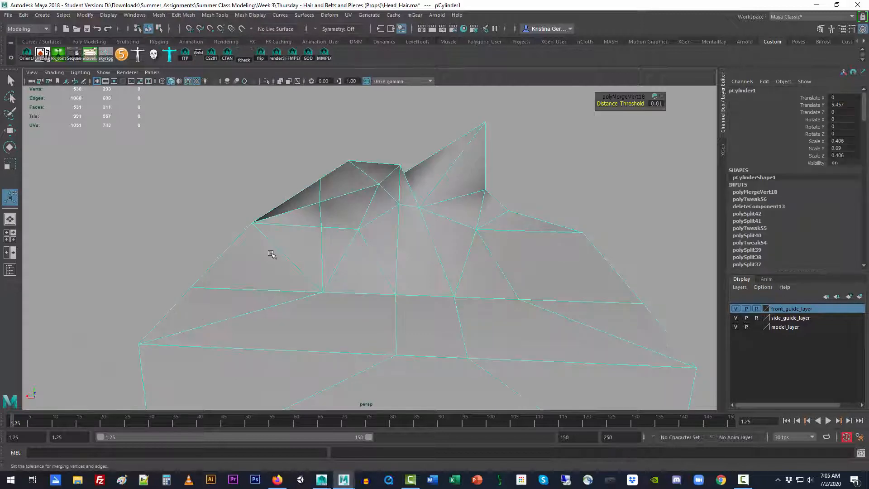
Return to vertex editing and check the vertices around the spikes and head top
left_click_drag(308, 254, 396, 258, "alt")
right_click_drag(403, 254, 355, 210)
left_click_drag(252, 150, 645, 351)
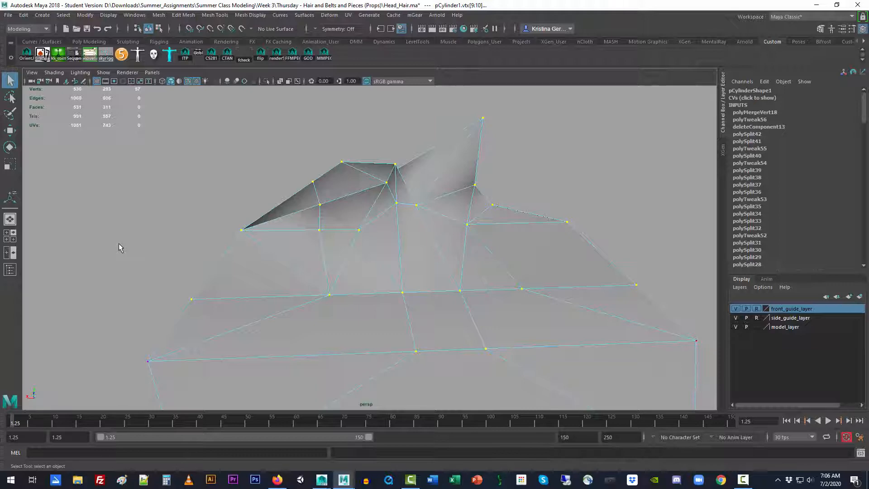
left_click_drag(118, 244, 143, 243, "alt")
left_click(143, 243)
Raise the two vertices just above the front hairline at the base of the spikes along the Y axis
scroll(333, 263, "down", 3)
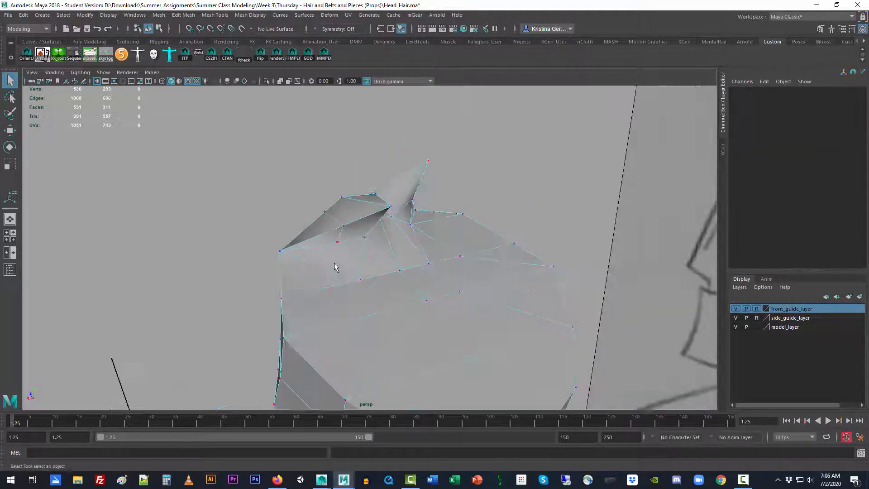
scroll(332, 266, "down", 3)
mouse_move(333, 266)
left_mouse_down("alt")
mouse_move(403, 279)
mouse_move(344, 285)
mouse_move(353, 289)
mouse_move(385, 276)
mouse_move(376, 269)
mouse_move(378, 287)
mouse_move(323, 267)
left_mouse_up("alt")
scroll(497, 283, "up", 5)
left_click(309, 265)
left_click_drag(393, 324, 355, 295, "alt")
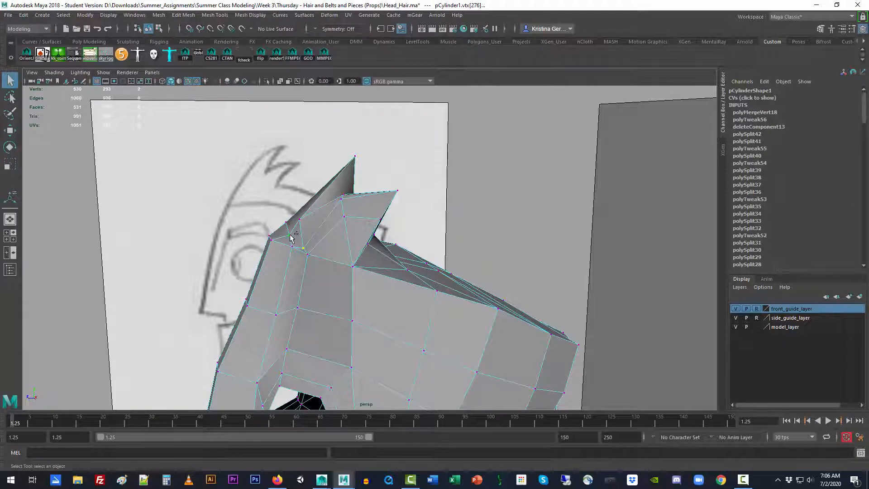
key("w")
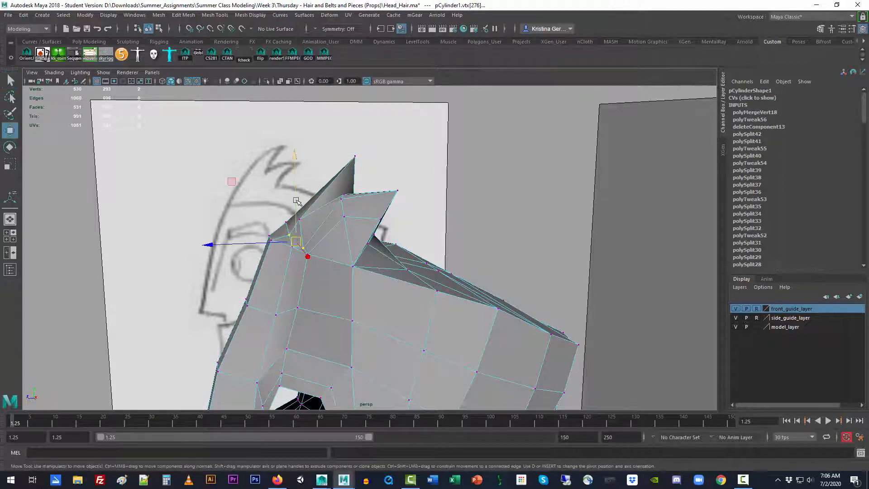
left_click_drag(296, 200, 298, 198)
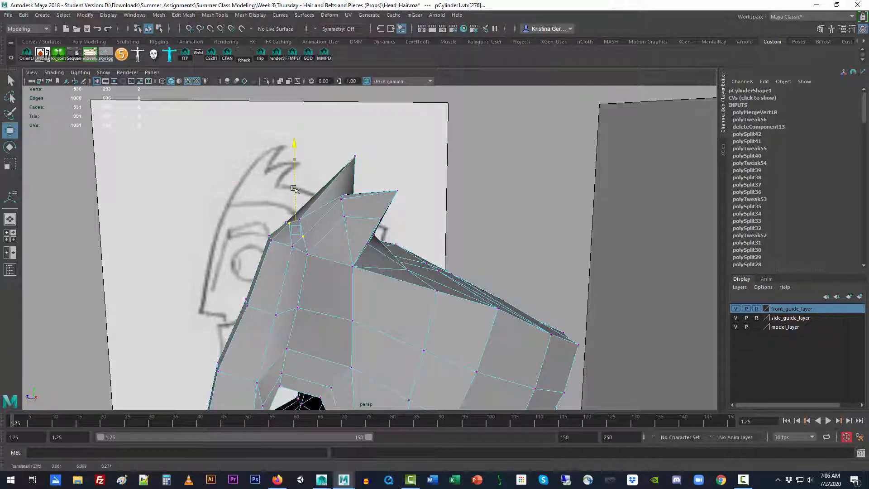
mouse_move(299, 277)
left_mouse_down("alt")
mouse_move(393, 271)
mouse_move(288, 275)
left_mouse_up("alt")
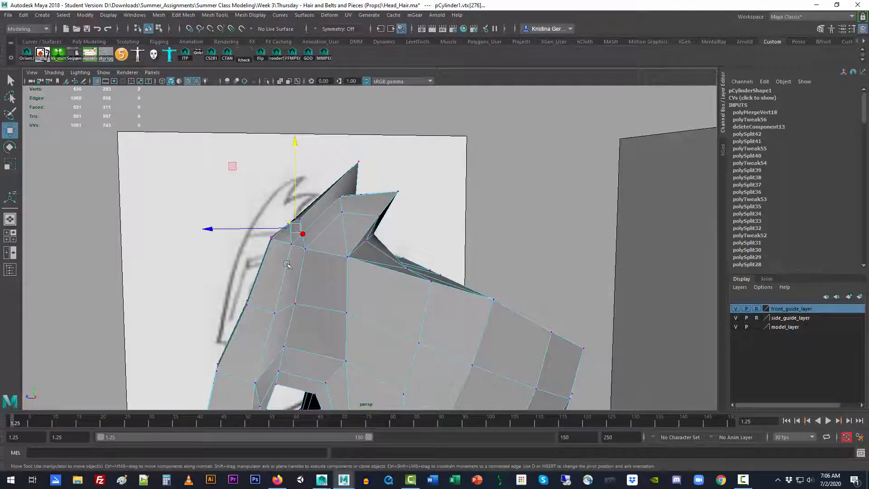
Nudge the two upper vertices in the valley between the spikes individually, slightly up and forward
left_click(287, 205)
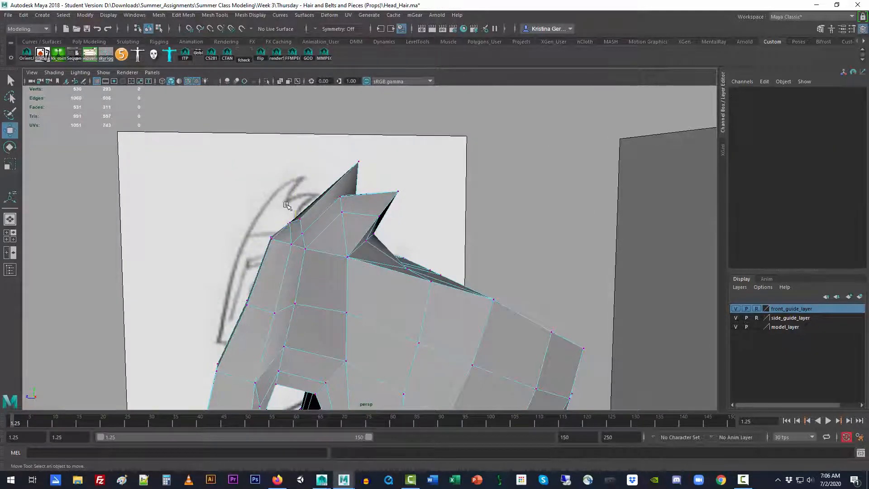
left_click(301, 219)
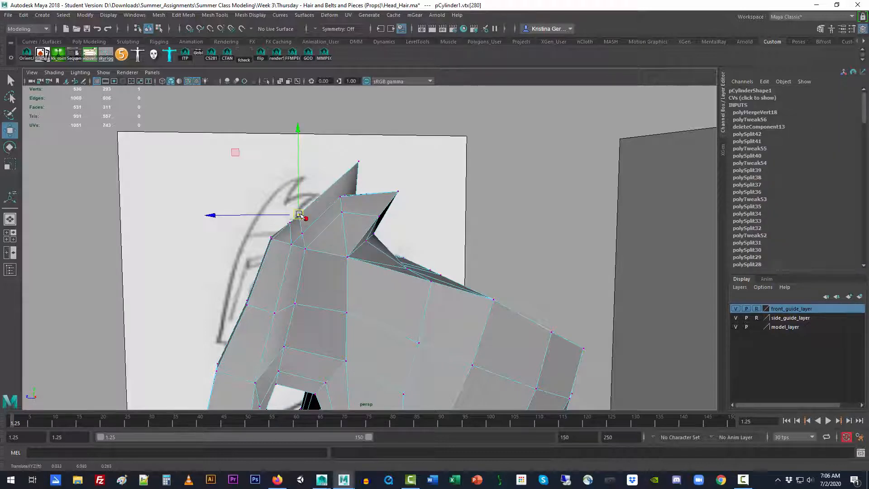
left_click(289, 223)
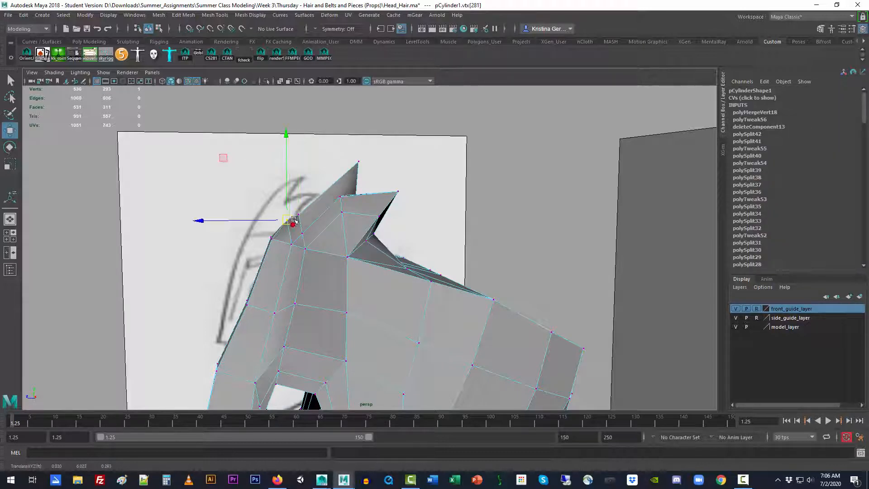
Nudge the upper vertex in the valley at the front base of the hair spikes slightly upward
left_click(300, 215)
left_click_drag(299, 215, 298, 211)
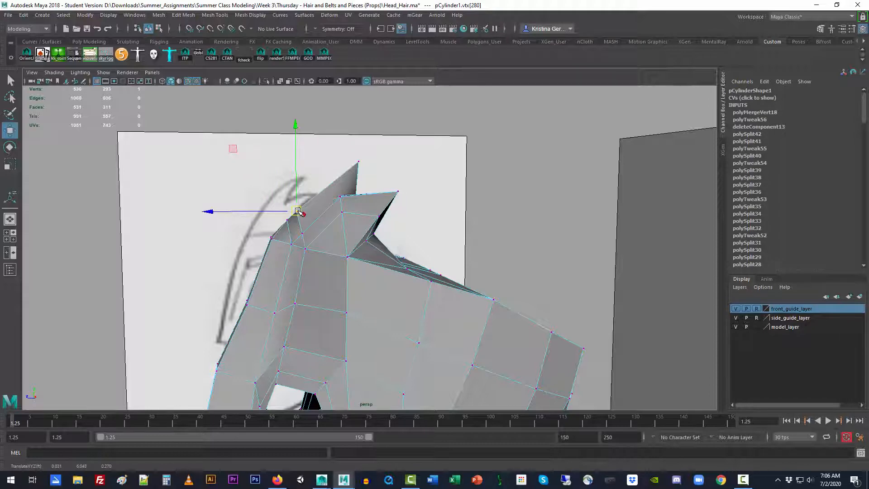
left_click_drag(285, 250, 299, 227, "alt")
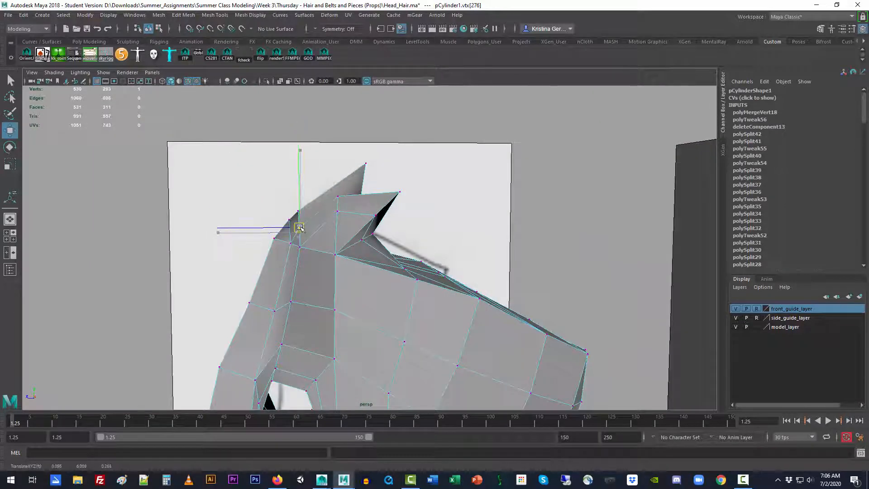
Examine the hair spikes, head and body from several angles against the front and side sketches
left_click_drag(236, 161, 426, 270, "alt")
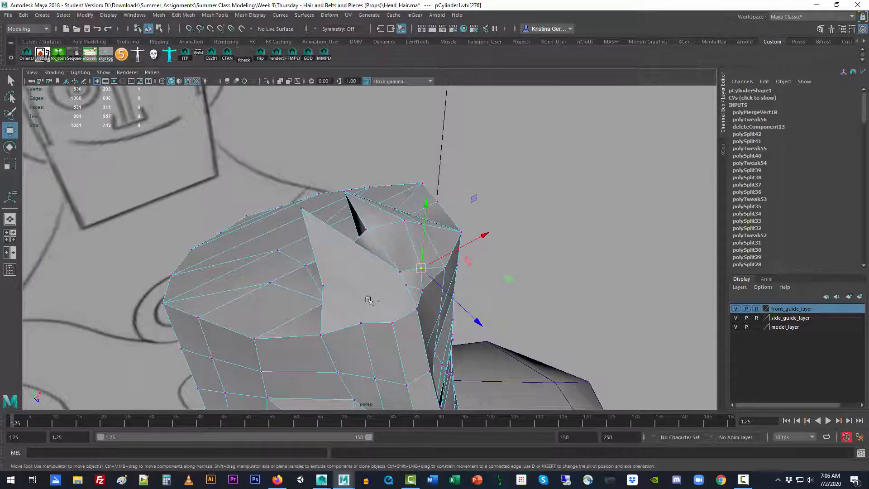
left_click_drag(501, 314, 421, 292, "alt")
right_click_drag(578, 325, 473, 358, "alt")
middle_click_drag(474, 357, 314, 207, "alt")
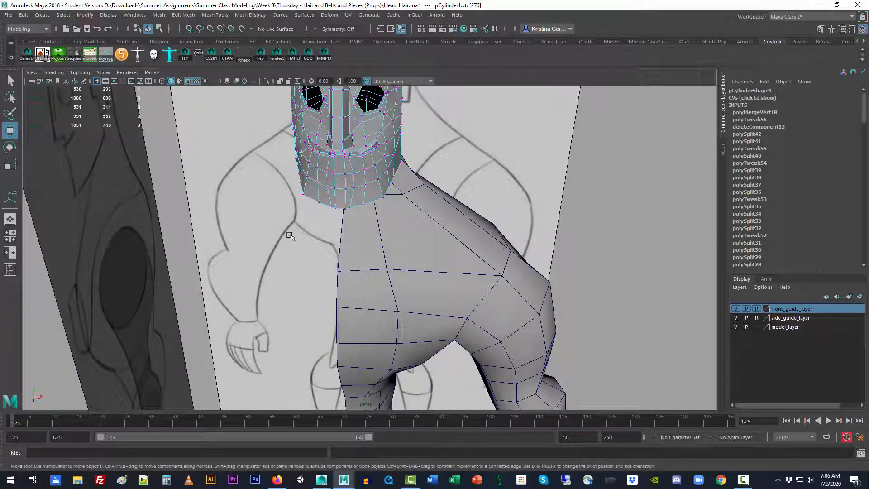
middle_click_drag(280, 303, 295, 145, "alt")
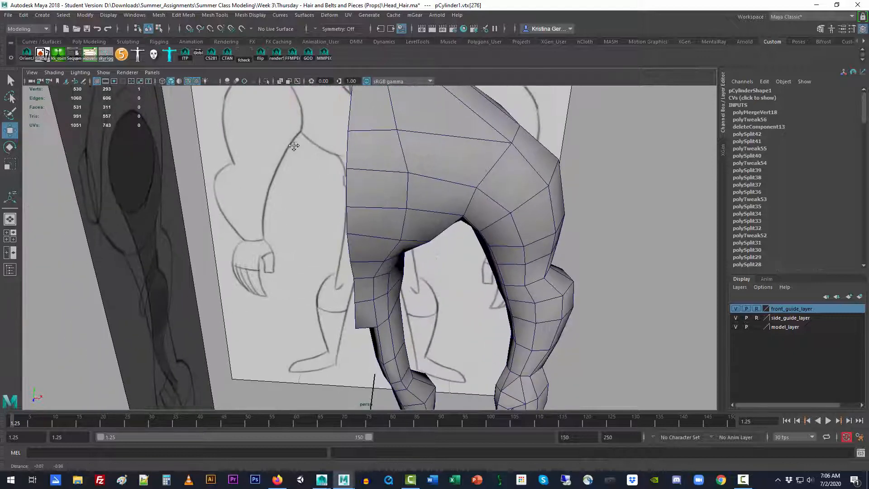
left_click_drag(304, 245, 334, 260, "alt")
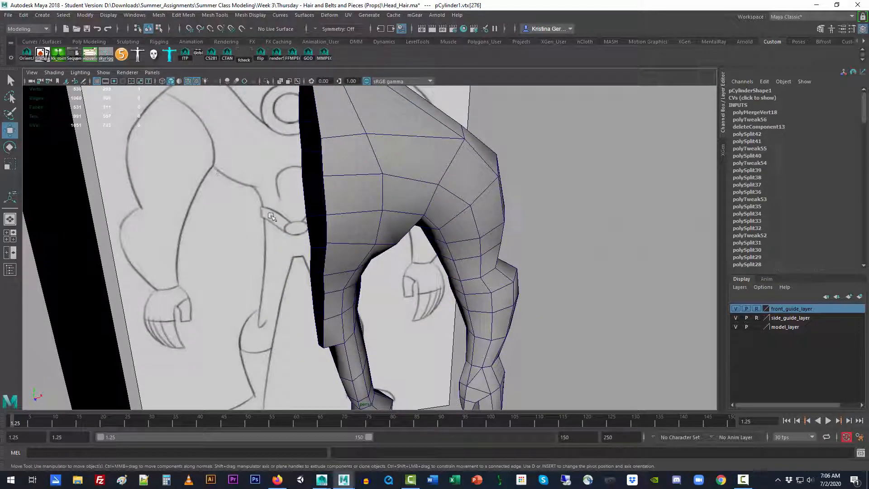
key("f")
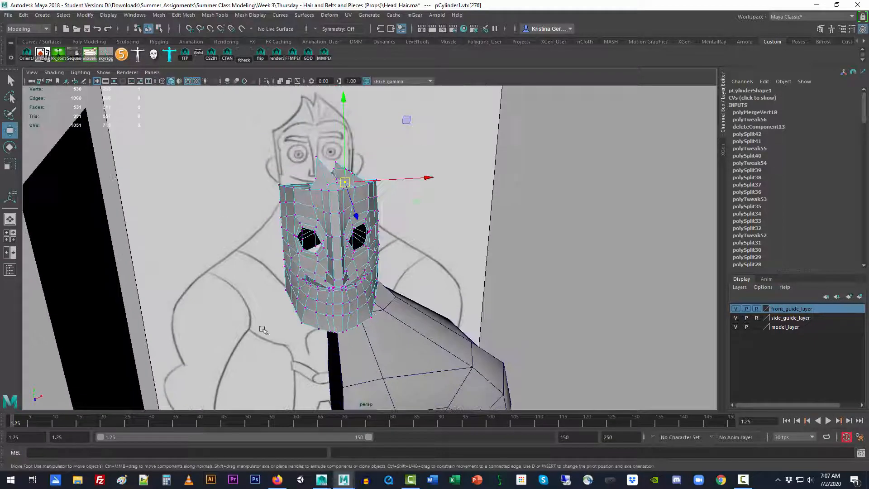
right_click_drag(324, 326, 575, 296, "alt")
left_click_drag(561, 294, 517, 254, "alt")
middle_click_drag(517, 253, 518, 257, "alt")
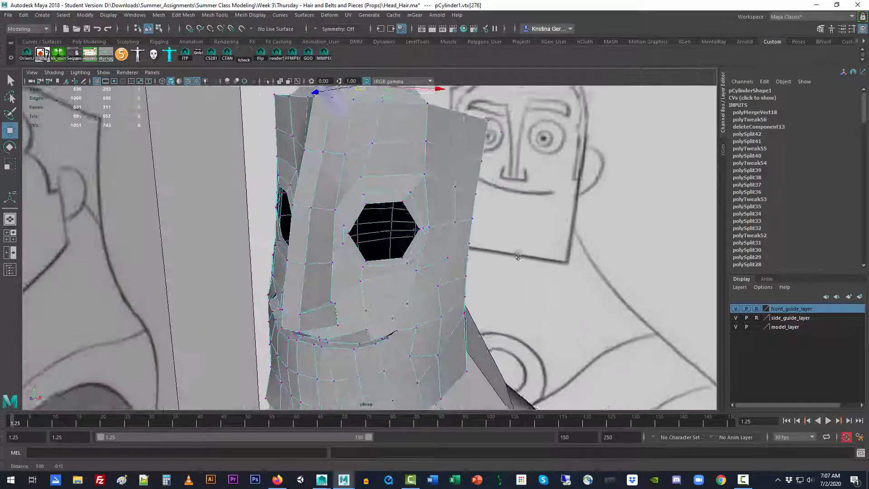
Raise the selected vertex at the front base between the two hair spikes slightly along the Y axis
left_click_drag(518, 256, 642, 253, "alt")
left_click_drag(453, 245, 534, 276, "alt")
middle_click_drag(534, 276, 559, 324, "alt")
left_click_drag(560, 324, 563, 325, "alt")
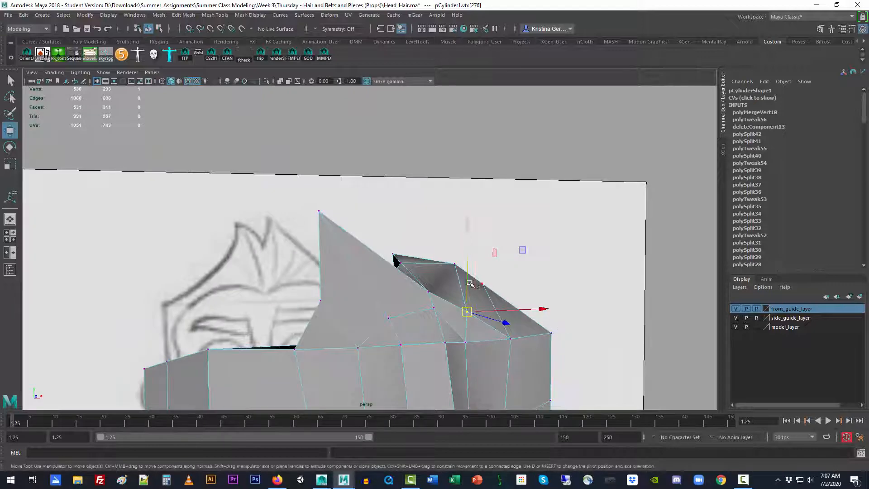
left_click_drag(470, 283, 468, 278)
Cut an edge with Multi-Cut across the side of the spike base, from the front valley vertex to the unconnected vertex inside the face
mouse_move(520, 307)
left_mouse_down("alt")
mouse_move(510, 323)
mouse_move(486, 332)
mouse_move(438, 330)
left_mouse_up("alt")
key("t")
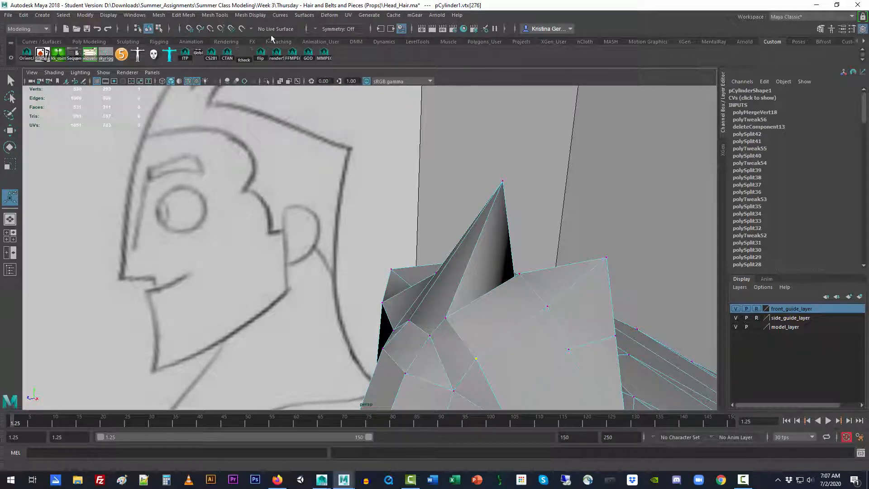
left_click(215, 15)
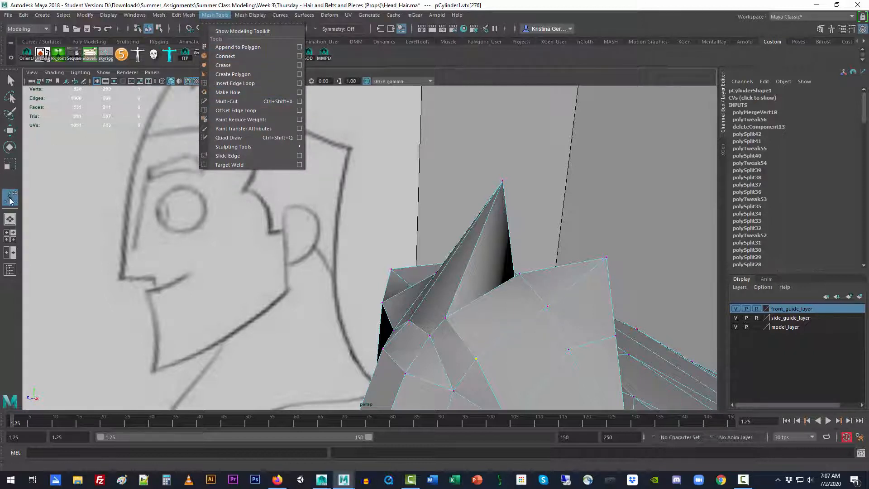
left_click(223, 102)
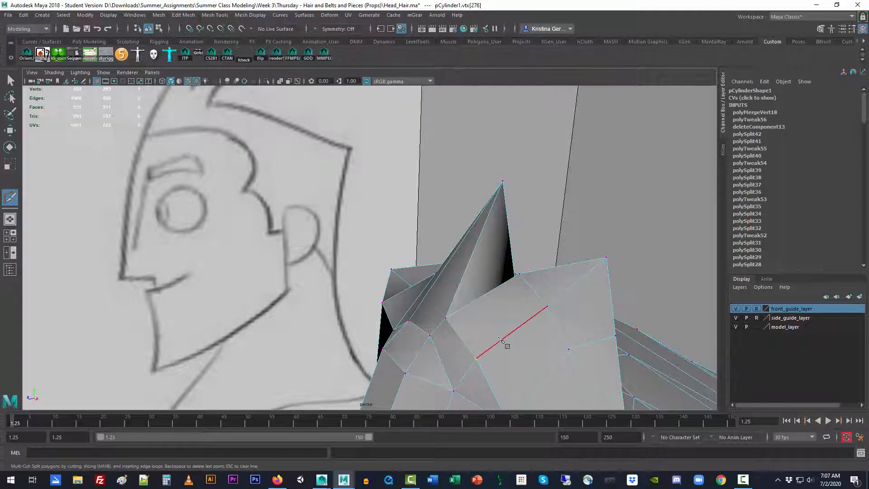
left_click_drag(500, 339, 454, 312, "alt")
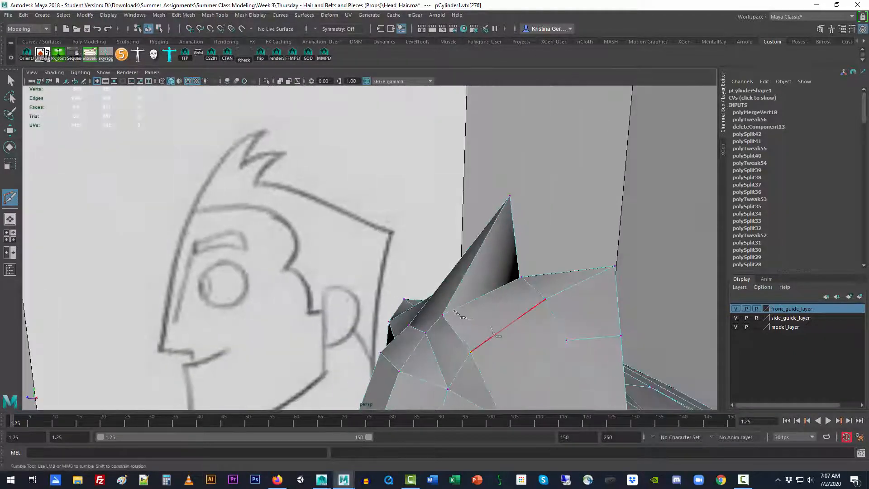
left_click(545, 299)
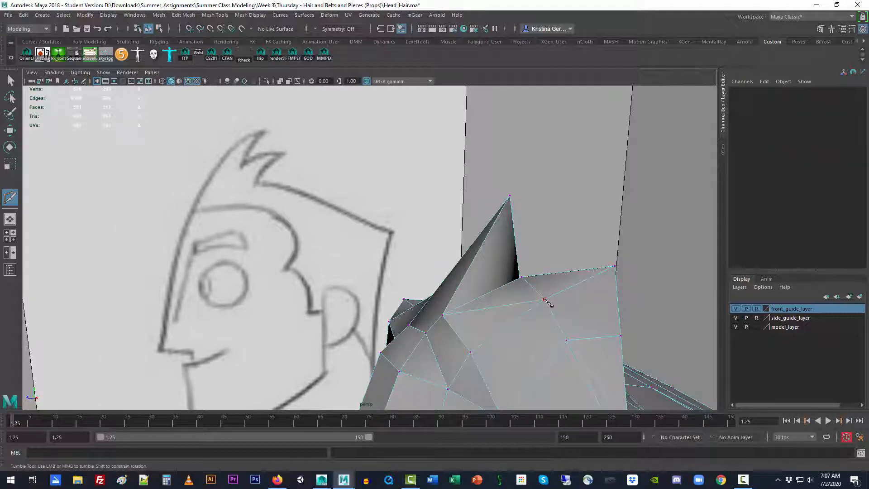
Cut an edge from the bottom vertex of the valley between the spikes to the vertex at the tall spike's front base
mouse_move(425, 322)
left_mouse_down("alt")
mouse_move(448, 322)
mouse_move(461, 299)
mouse_move(486, 306)
mouse_move(486, 330)
left_mouse_up("alt")
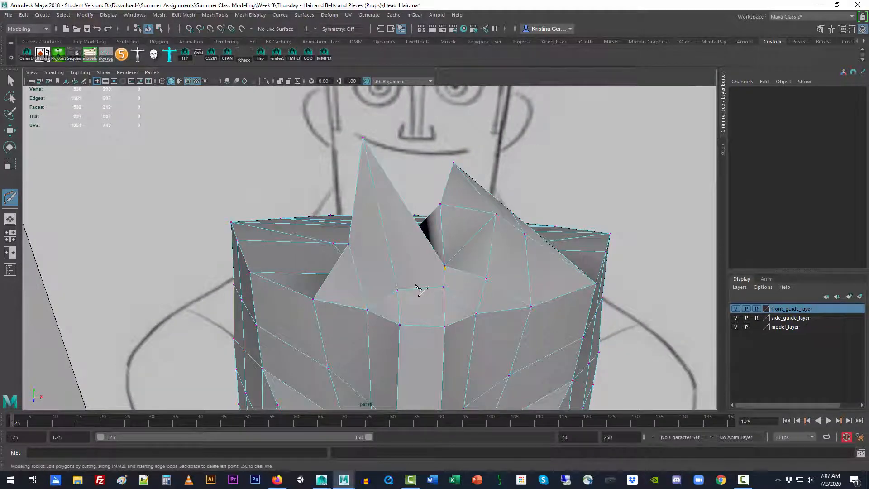
left_click(444, 266)
left_click(397, 290)
key("Return")
Select the edges running around the back base of the hair spikes and soften/harden them automatically based on face angle
left_click_drag(569, 295, 364, 207, "alt")
left_click_drag(289, 212, 72, 104, "alt")
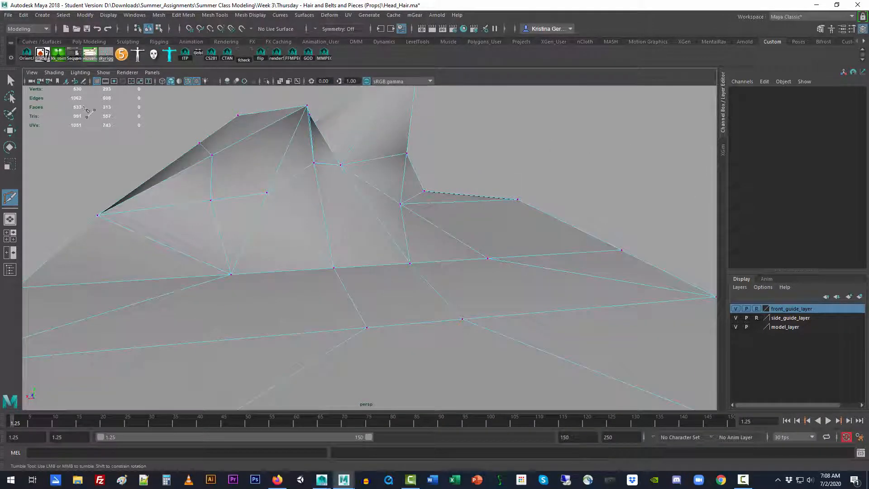
key("q")
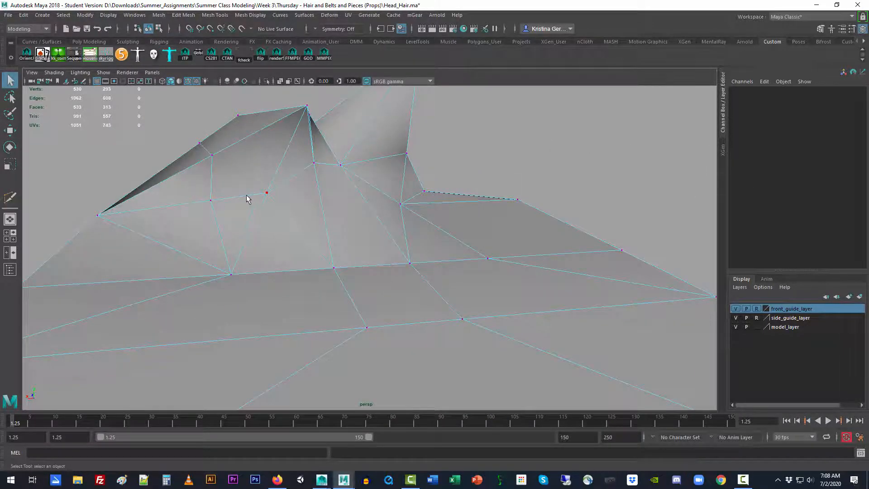
right_click_drag(247, 199, 252, 179)
left_click(190, 207)
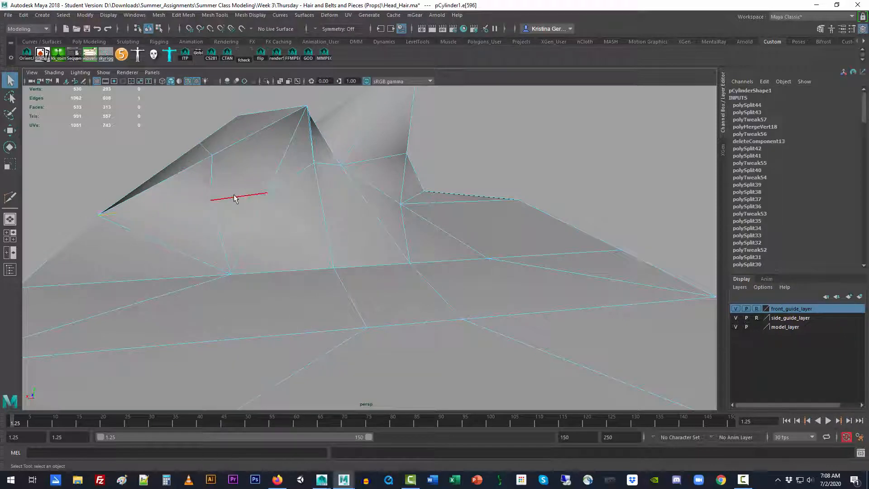
left_click(358, 217, "shift")
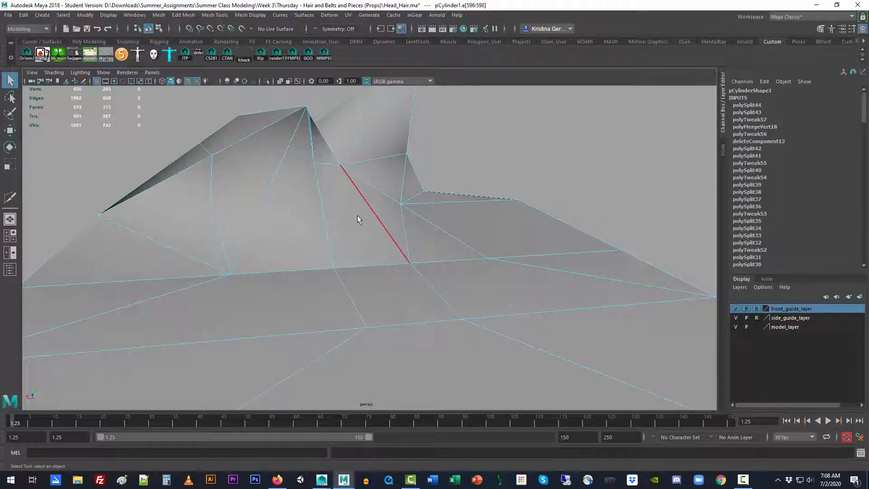
left_click_drag(358, 216, 311, 173, "alt")
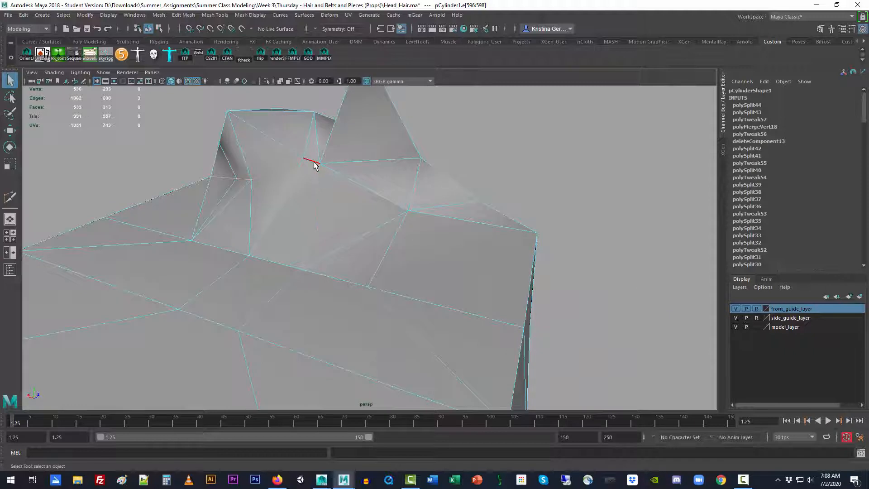
left_click(349, 161, "shift")
left_click(355, 181, "shift")
left_click(360, 159, "ctrl")
left_click(361, 159, "ctrl")
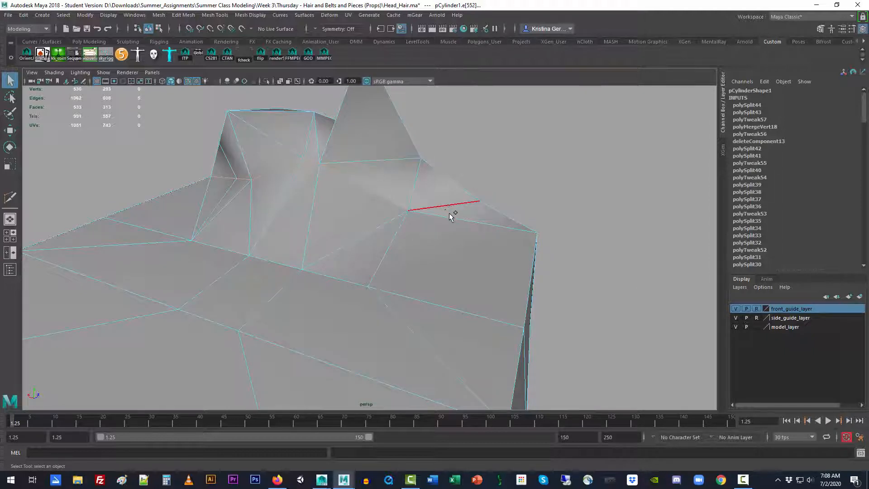
left_click(440, 217, "shift")
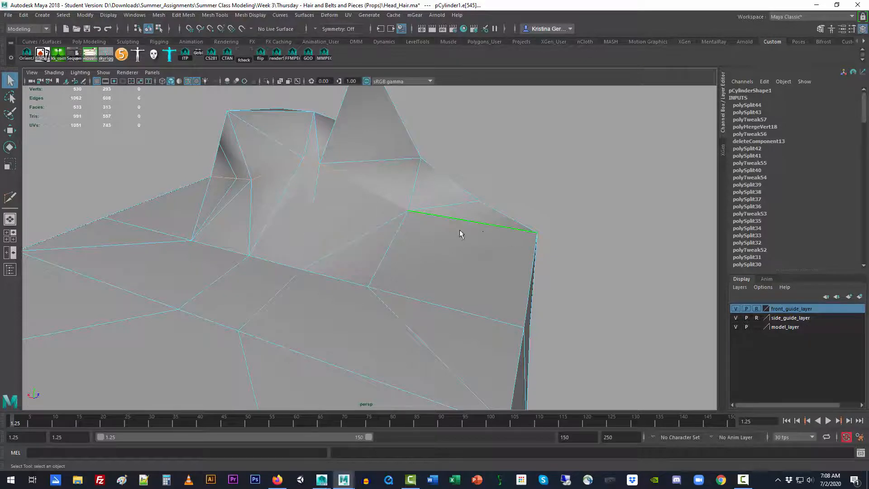
left_click_drag(210, 181, 253, 244, "alt")
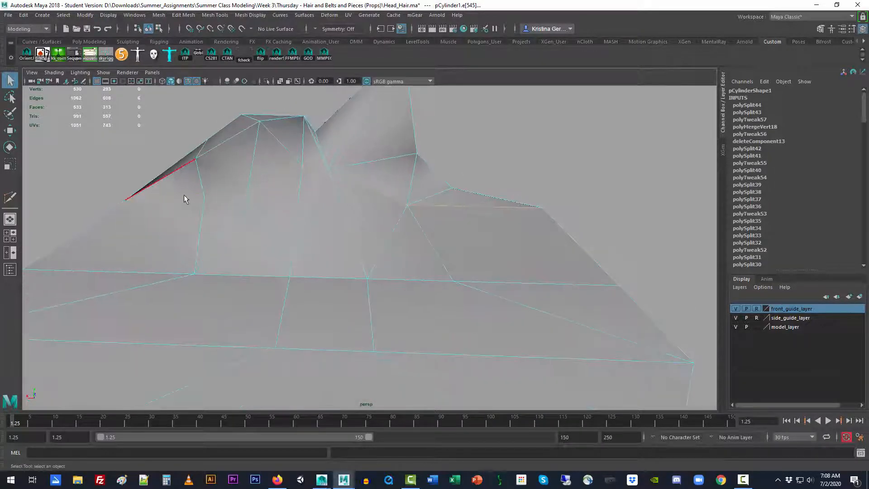
left_click(256, 15)
left_click(312, 86)
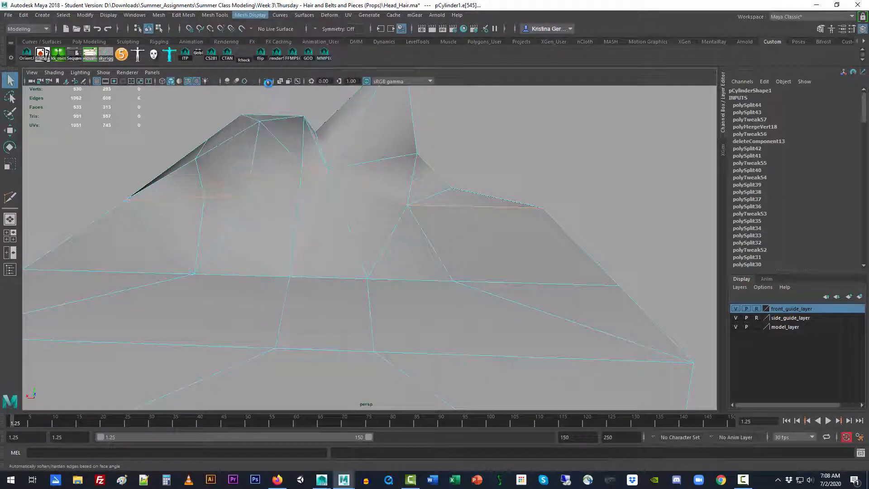
Return the head mesh to object mode and check the shading of the spikes and head top
mouse_move(184, 198)
left_mouse_down("alt")
mouse_move(324, 204)
mouse_move(414, 246)
left_mouse_up("alt")
right_click_drag(414, 246, 250, 211, "alt")
left_click_drag(250, 212, 367, 258, "alt")
right_click_drag(397, 223, 432, 202)
mouse_move(432, 202)
left_mouse_down("alt")
mouse_move(403, 237)
mouse_move(549, 227)
mouse_move(545, 243)
mouse_move(563, 247)
mouse_move(378, 256)
left_mouse_up("alt")
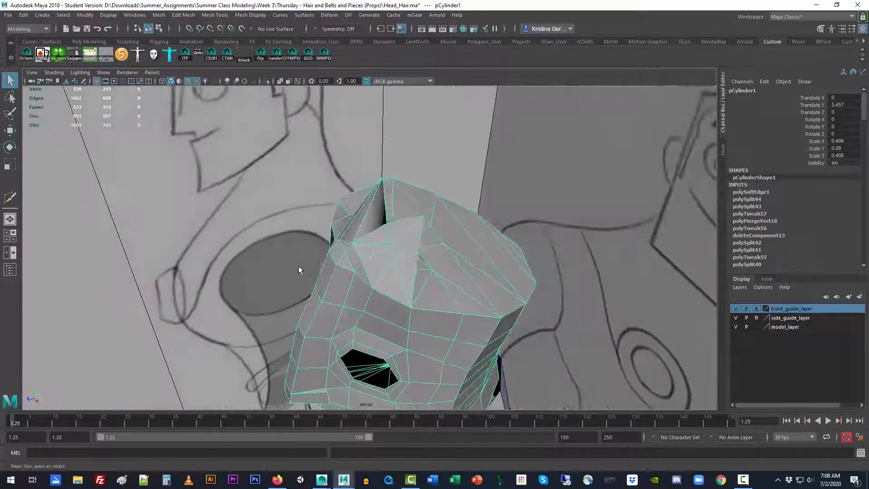
Cut an edge with Multi-Cut between the front hairline vertex and the vertex directly above it at the spike base
right_click_drag(298, 265, 437, 267, "alt")
left_click_drag(370, 269, 506, 309, "alt")
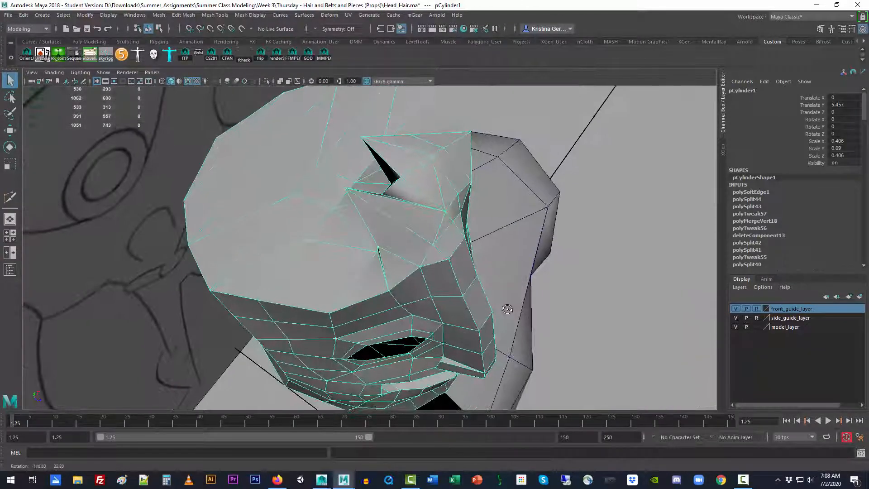
right_click_drag(359, 292, 465, 294, "alt")
left_click_drag(465, 294, 494, 266, "alt")
key("y")
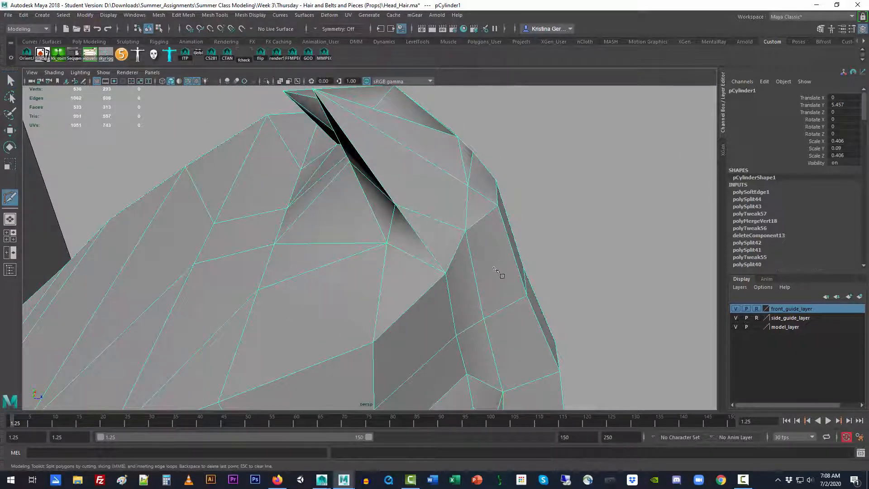
left_click(468, 185)
key("Return")
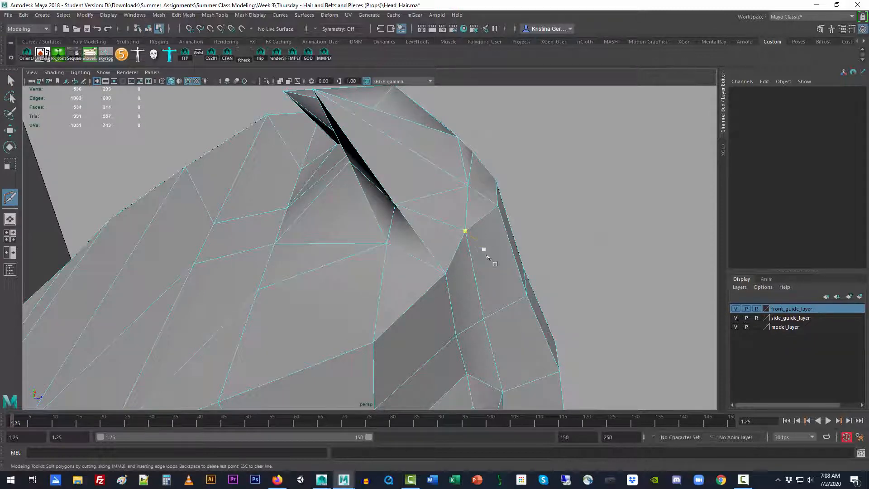
Compare the head's hair spikes with the front and side sketches from several angles and leave Multi-Cut
left_click_drag(485, 270, 348, 263, "alt")
right_click_drag(456, 266, 362, 282, "alt")
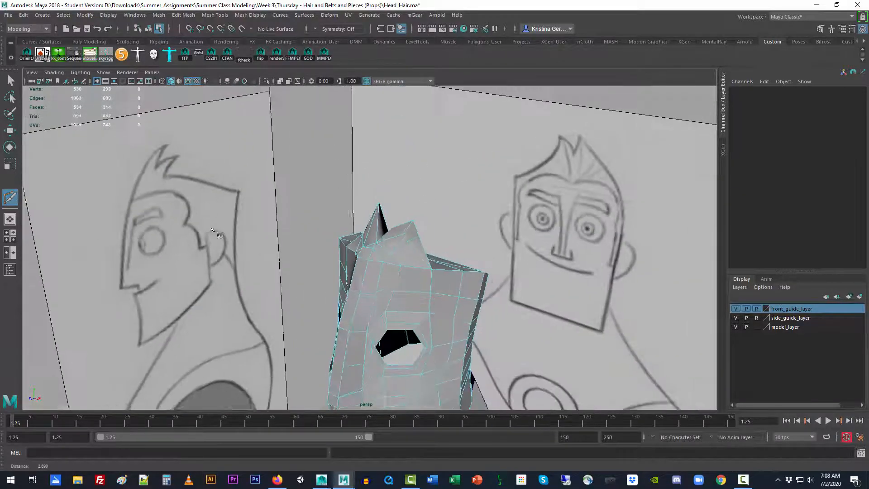
left_click_drag(362, 281, 441, 292, "alt")
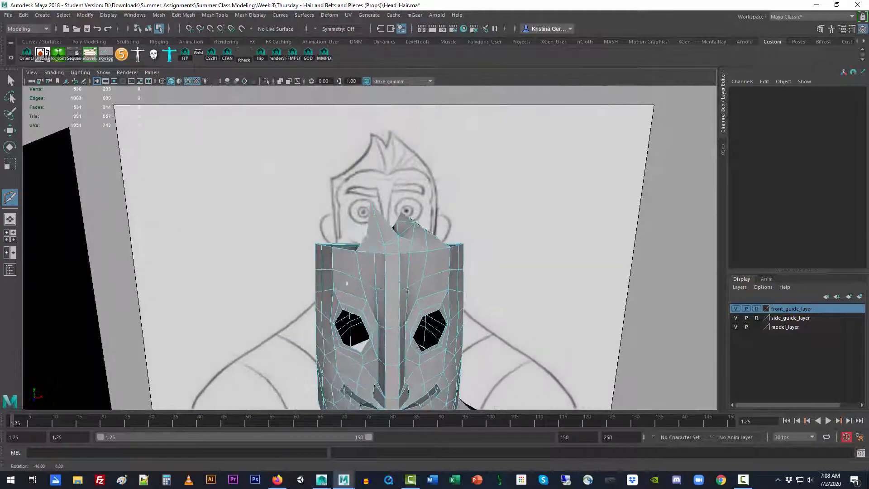
right_click_drag(441, 292, 428, 298, "alt")
left_click_drag(428, 297, 384, 305, "alt")
right_click_drag(385, 305, 598, 296, "alt")
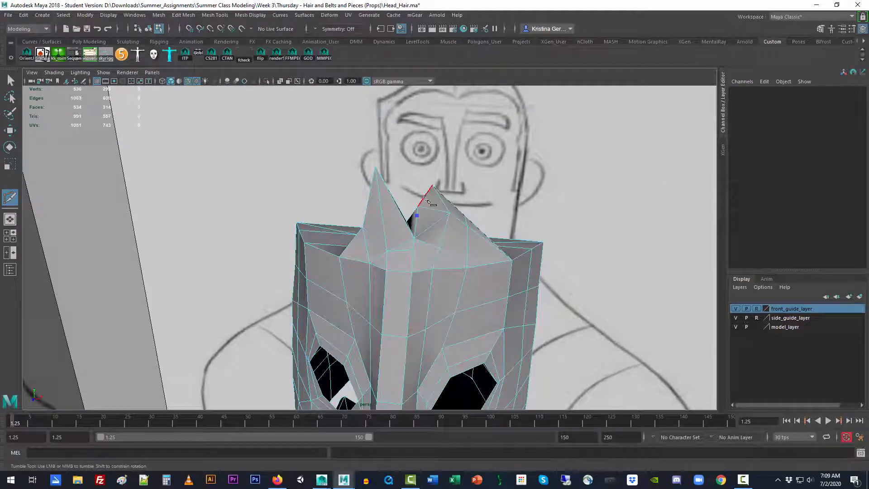
right_click_drag(427, 199, 413, 193, "shift")
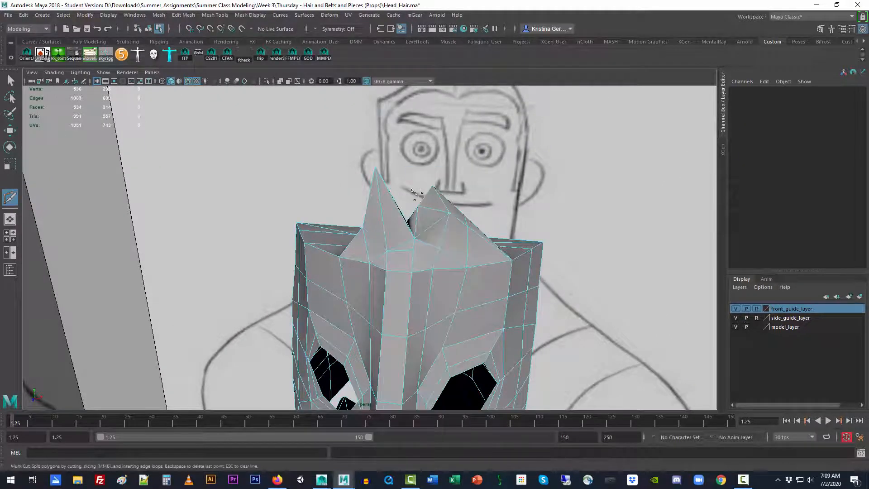
key("q")
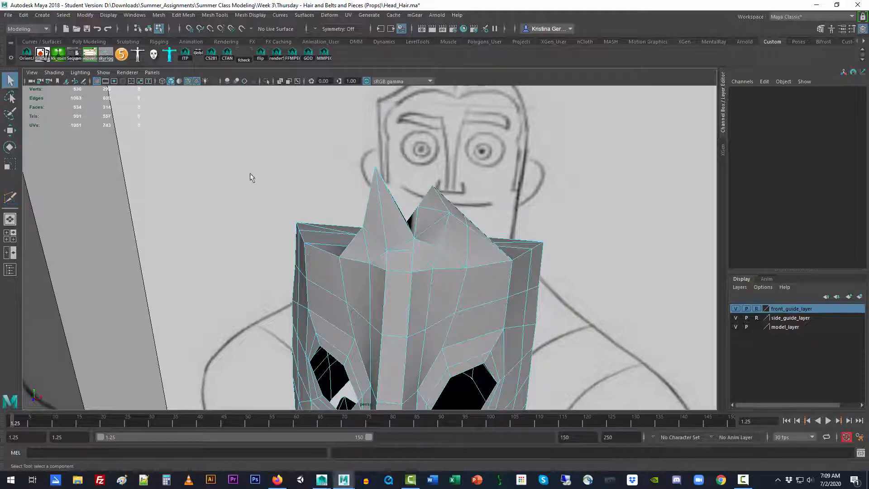
Select the sharp edges outlining the two hair spikes, including the short spike's back ridge, and harden them
left_click(427, 202)
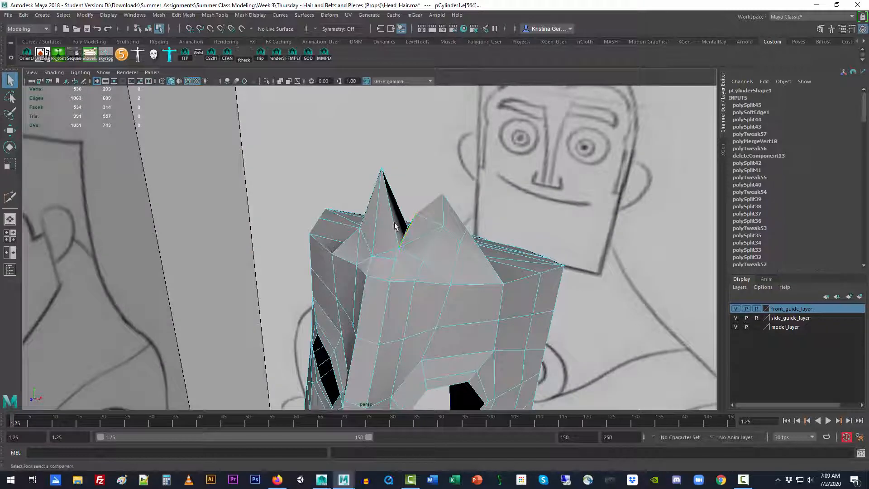
left_click(394, 225, "shift")
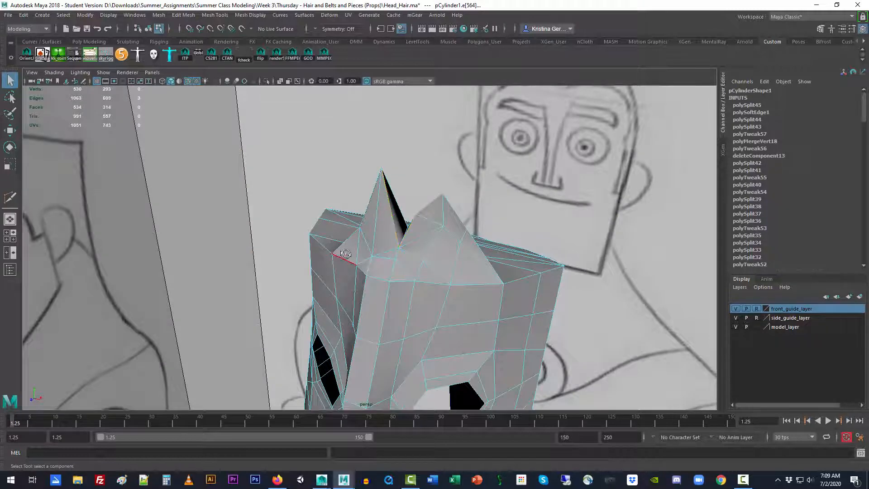
left_click_drag(348, 231, 445, 245, "alt")
left_click(446, 247, "shift")
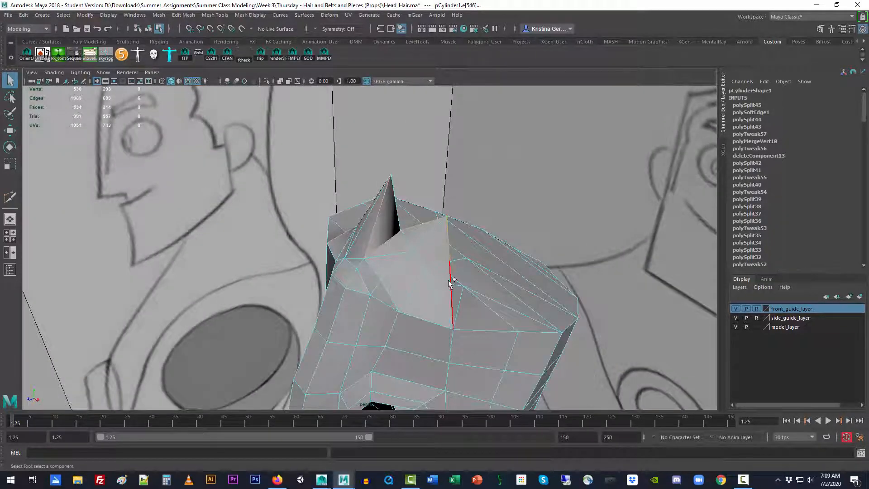
left_click(250, 15)
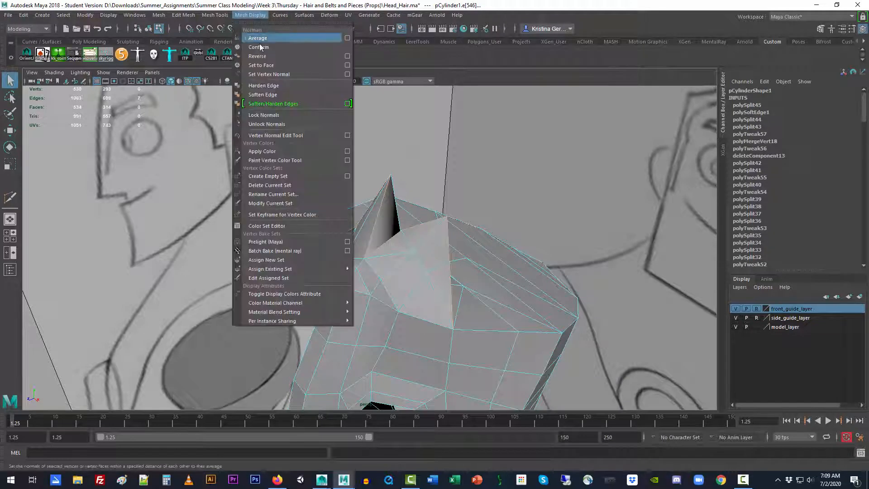
left_click(266, 85)
left_click(486, 177)
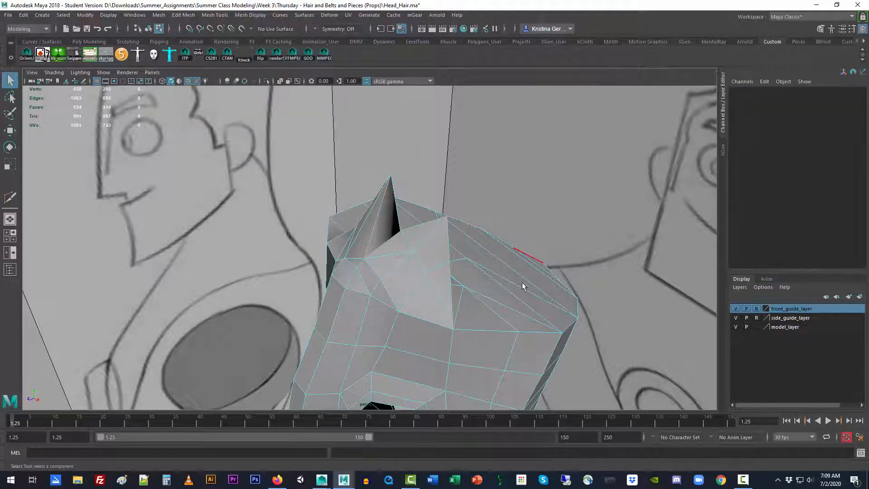
Turn on X-ray shading to show the sketches through the mesh, and bring up the front view
left_click_drag(522, 282, 452, 309, "alt")
key("space")
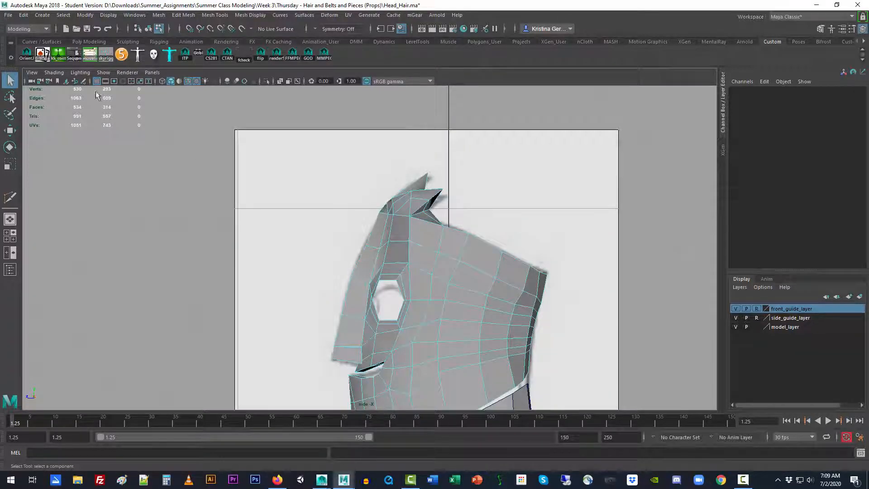
left_click(53, 72)
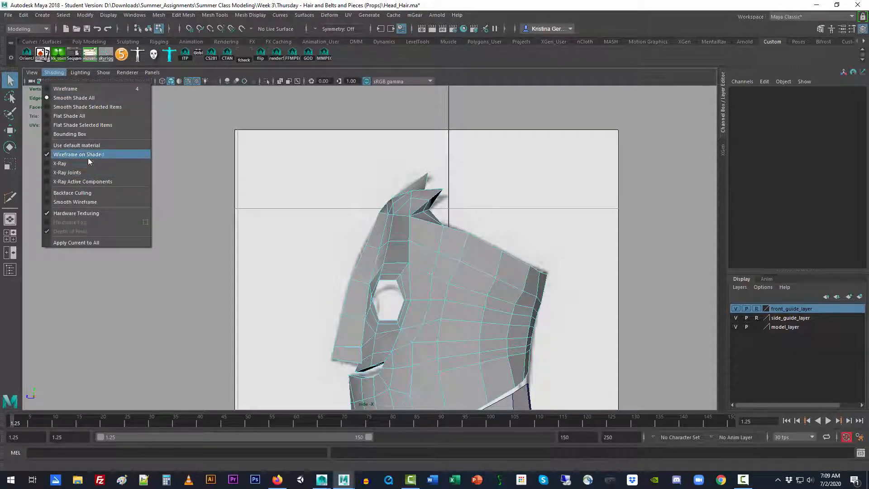
left_click(68, 164)
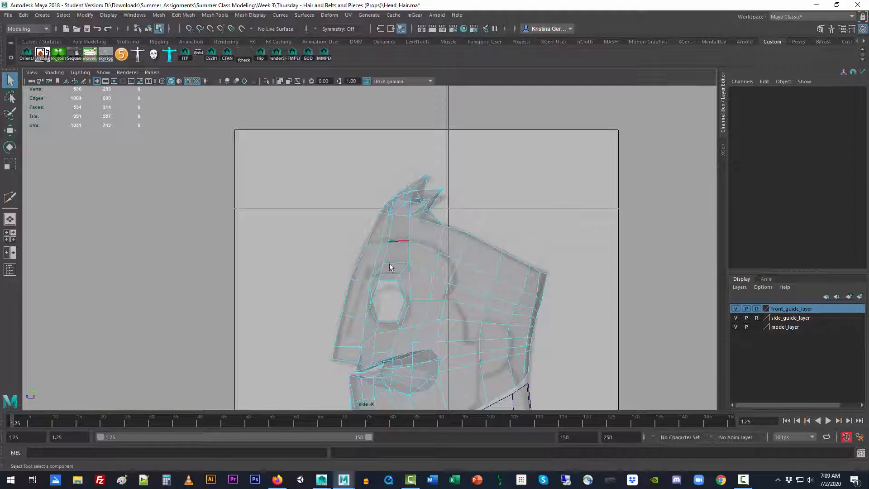
key("space")
left_click_drag(377, 275, 379, 293)
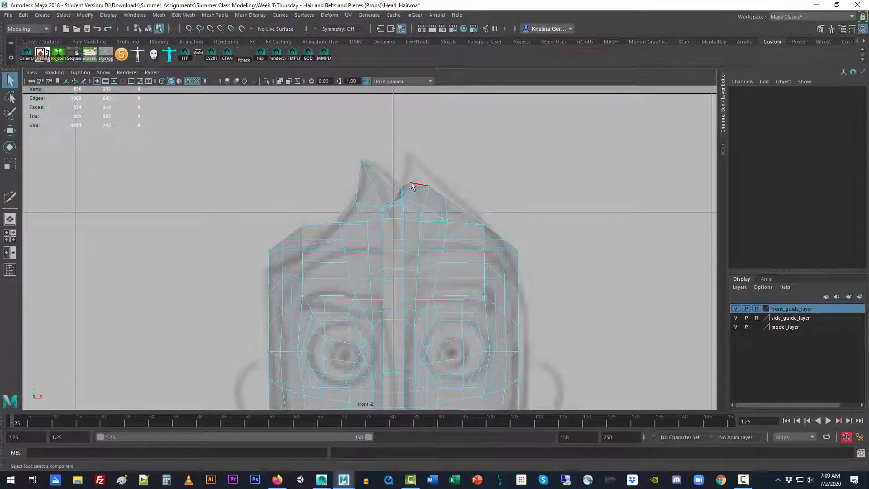
Raise the short spike's tip vertex and nudge the vertex beside it outward to follow the front sketch
right_click_drag(411, 186, 405, 182)
left_click(410, 184)
key("w")
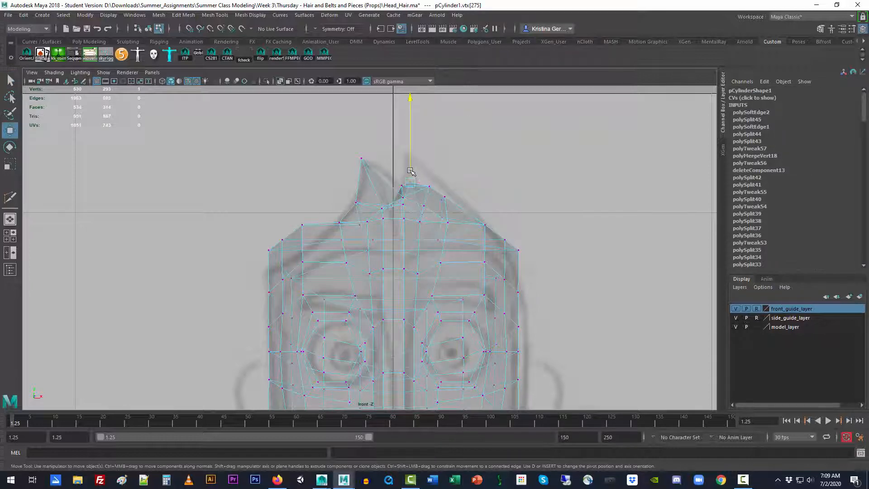
left_click_drag(410, 171, 412, 163)
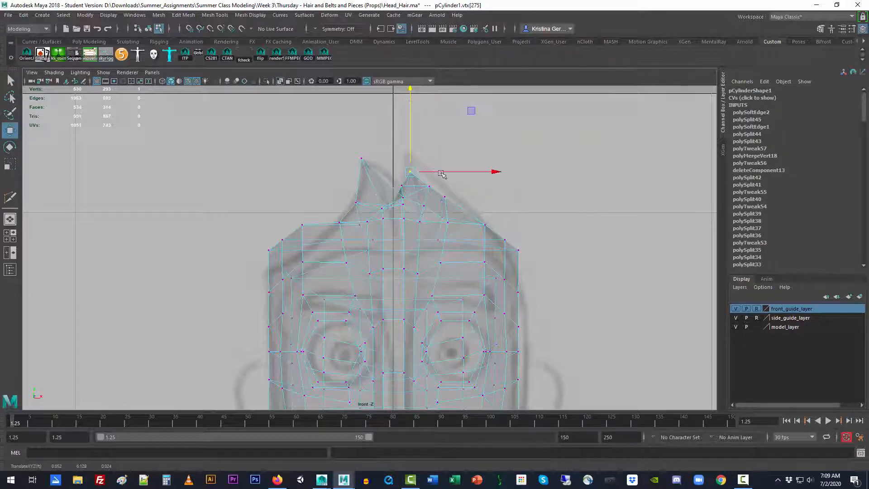
left_click(466, 194)
left_click_drag(425, 188, 431, 185)
left_click(487, 210)
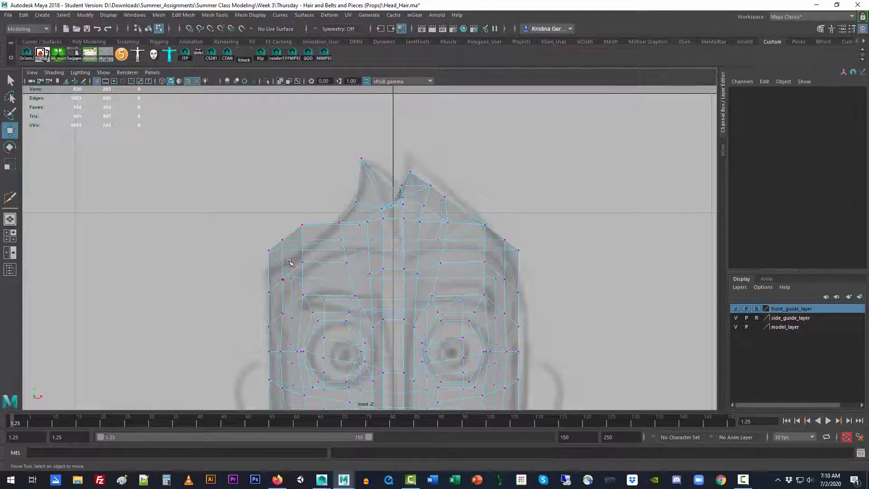
Try lowering the three corner vertices on the tall spike's side of the head to match the front sketch's slope
left_click_drag(245, 208, 312, 253)
left_click_drag(285, 201, 286, 223)
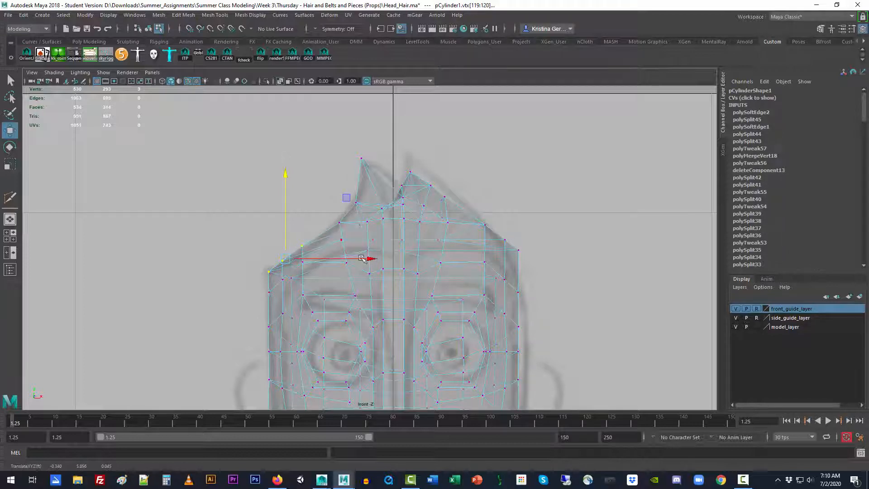
key("space")
left_click_drag(561, 337, 578, 341)
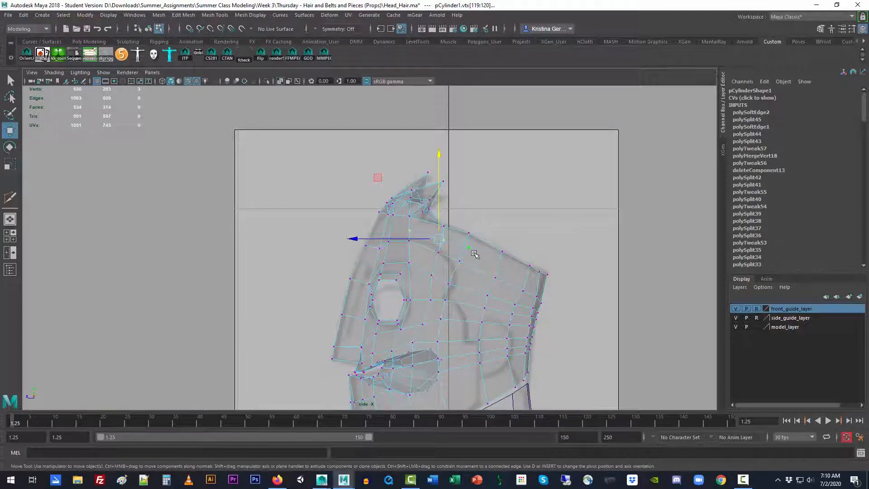
key("space")
left_click_drag(482, 289, 484, 270)
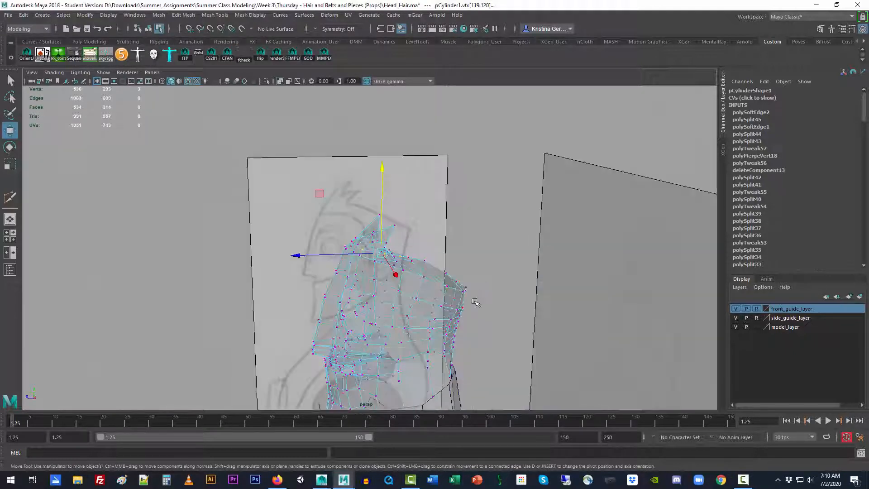
left_click_drag(447, 310, 558, 307, "alt")
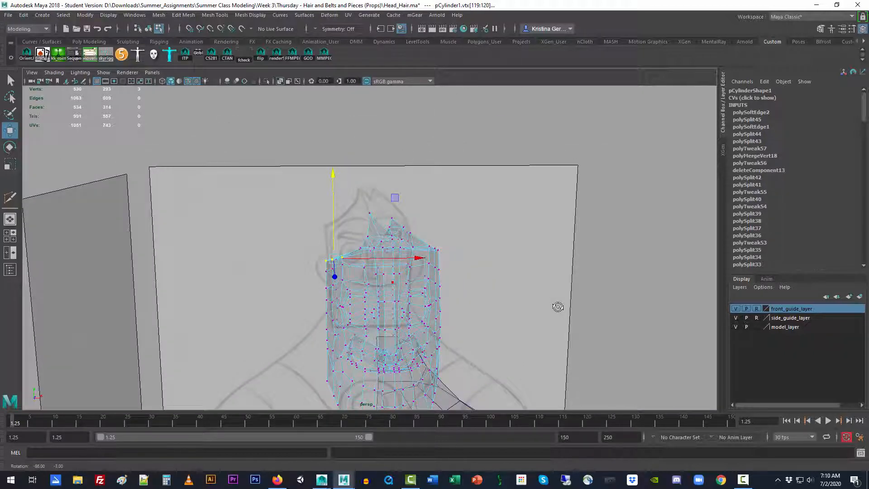
key("ctrl+z")
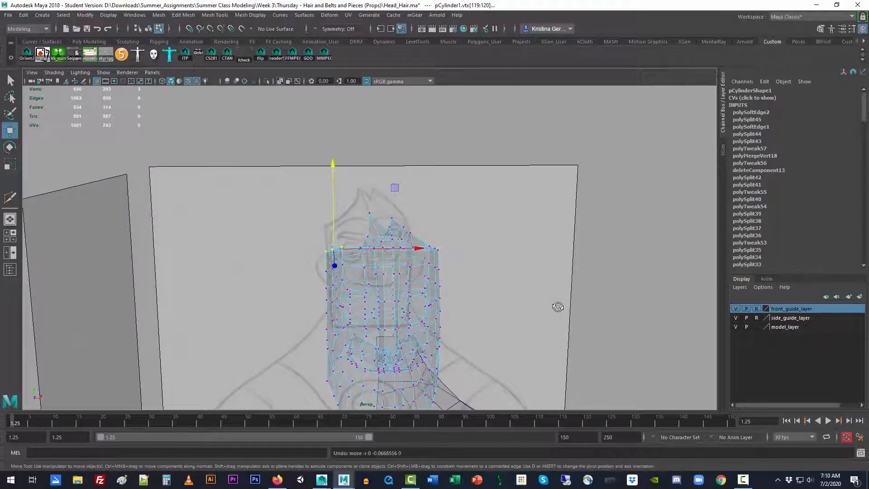
left_click(558, 307)
Return the head mesh to object mode, deselect it and turn off X-ray shading in the perspective view
left_click_drag(495, 320, 316, 303, "alt")
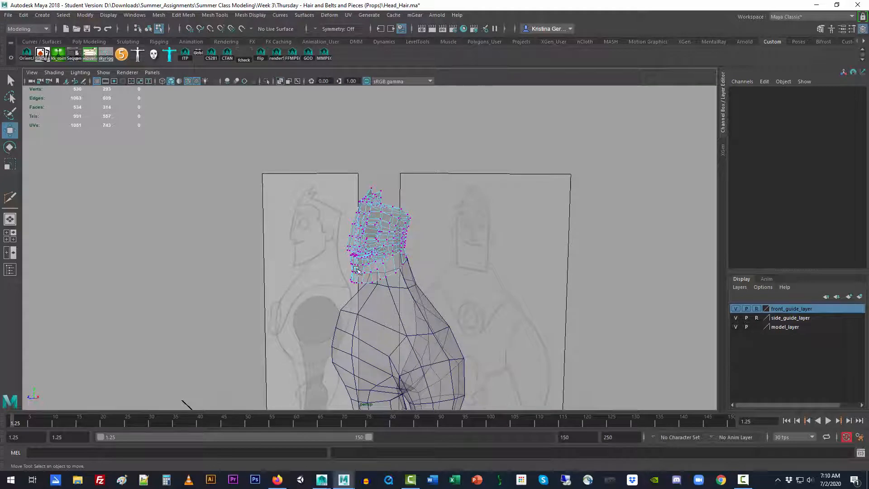
right_click_drag(396, 210, 431, 200)
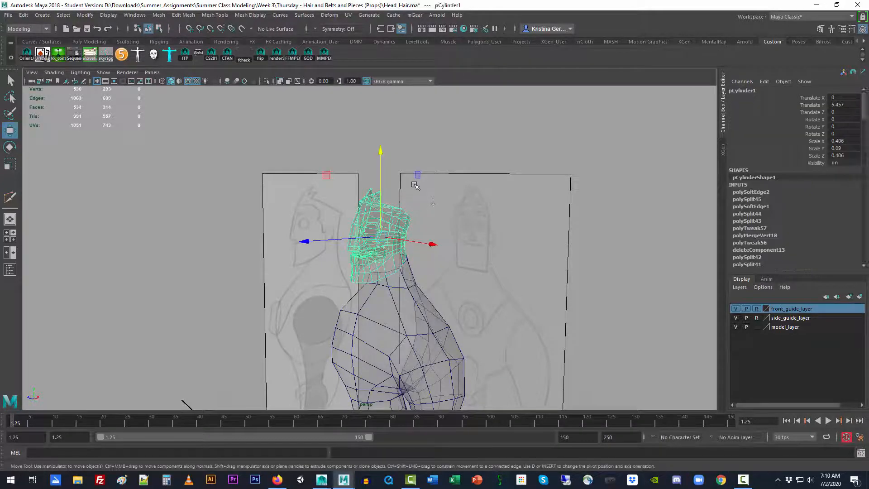
left_click(414, 185)
scroll(402, 211, "up", 3)
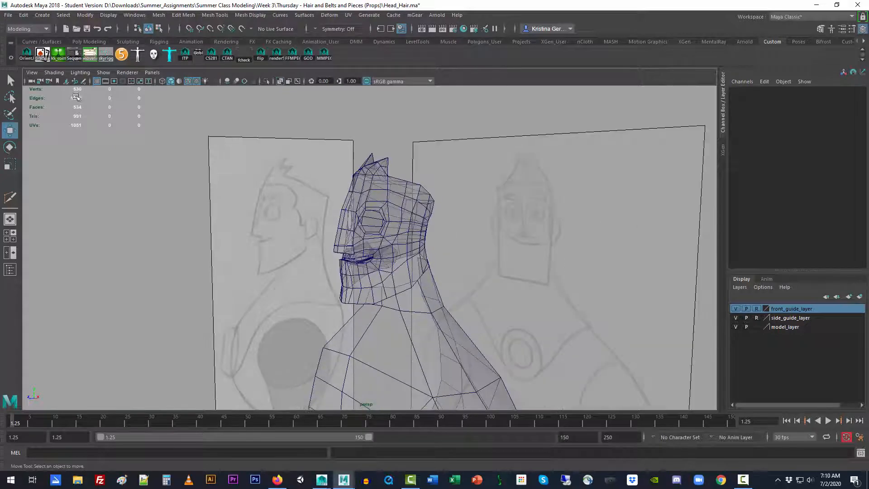
left_click(53, 72)
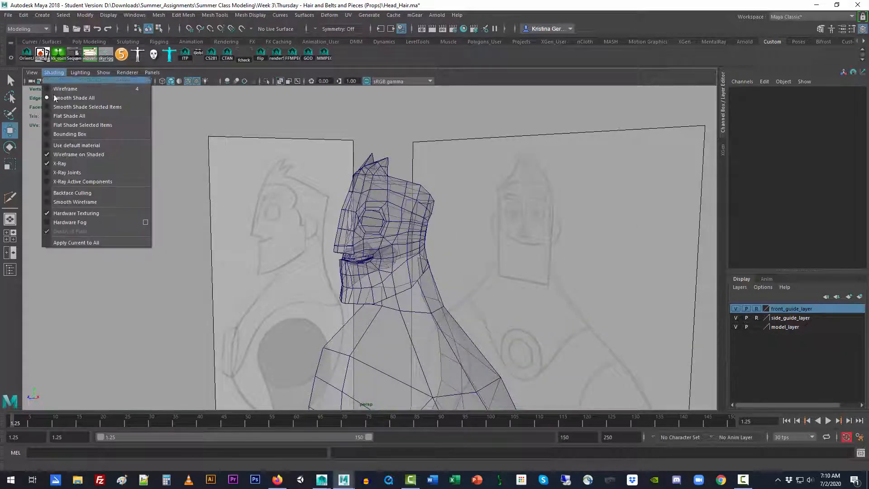
left_click(64, 162)
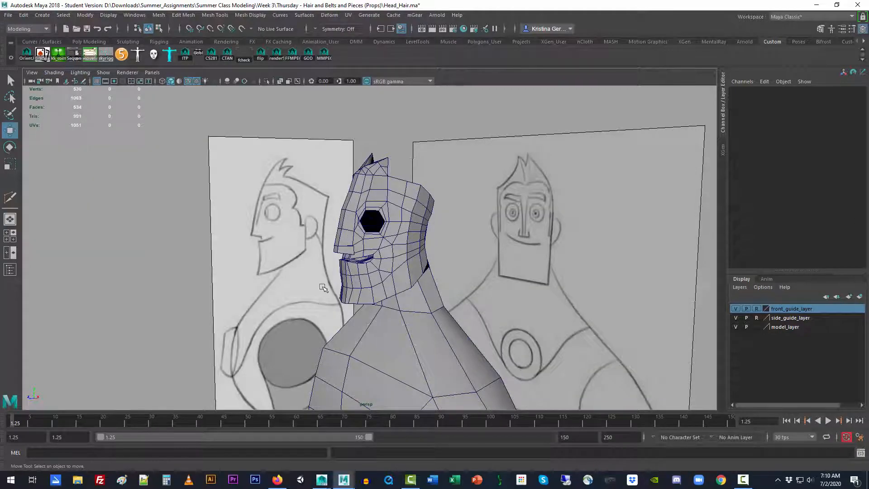
left_click_drag(324, 288, 337, 269, "alt")
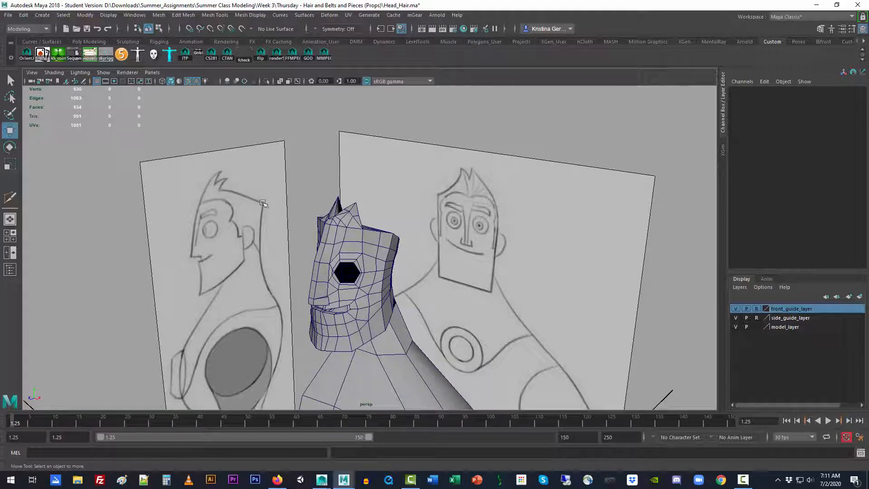
left_click_drag(309, 231, 545, 283, "alt")
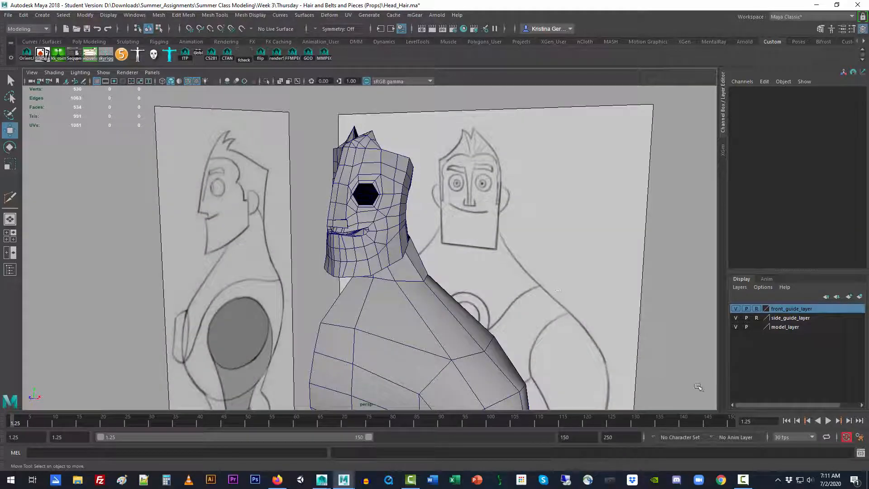
left_click(743, 480)
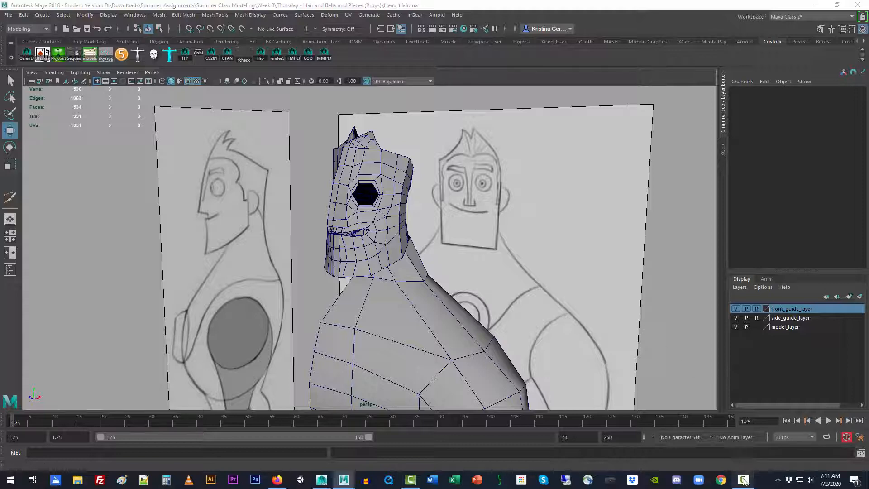